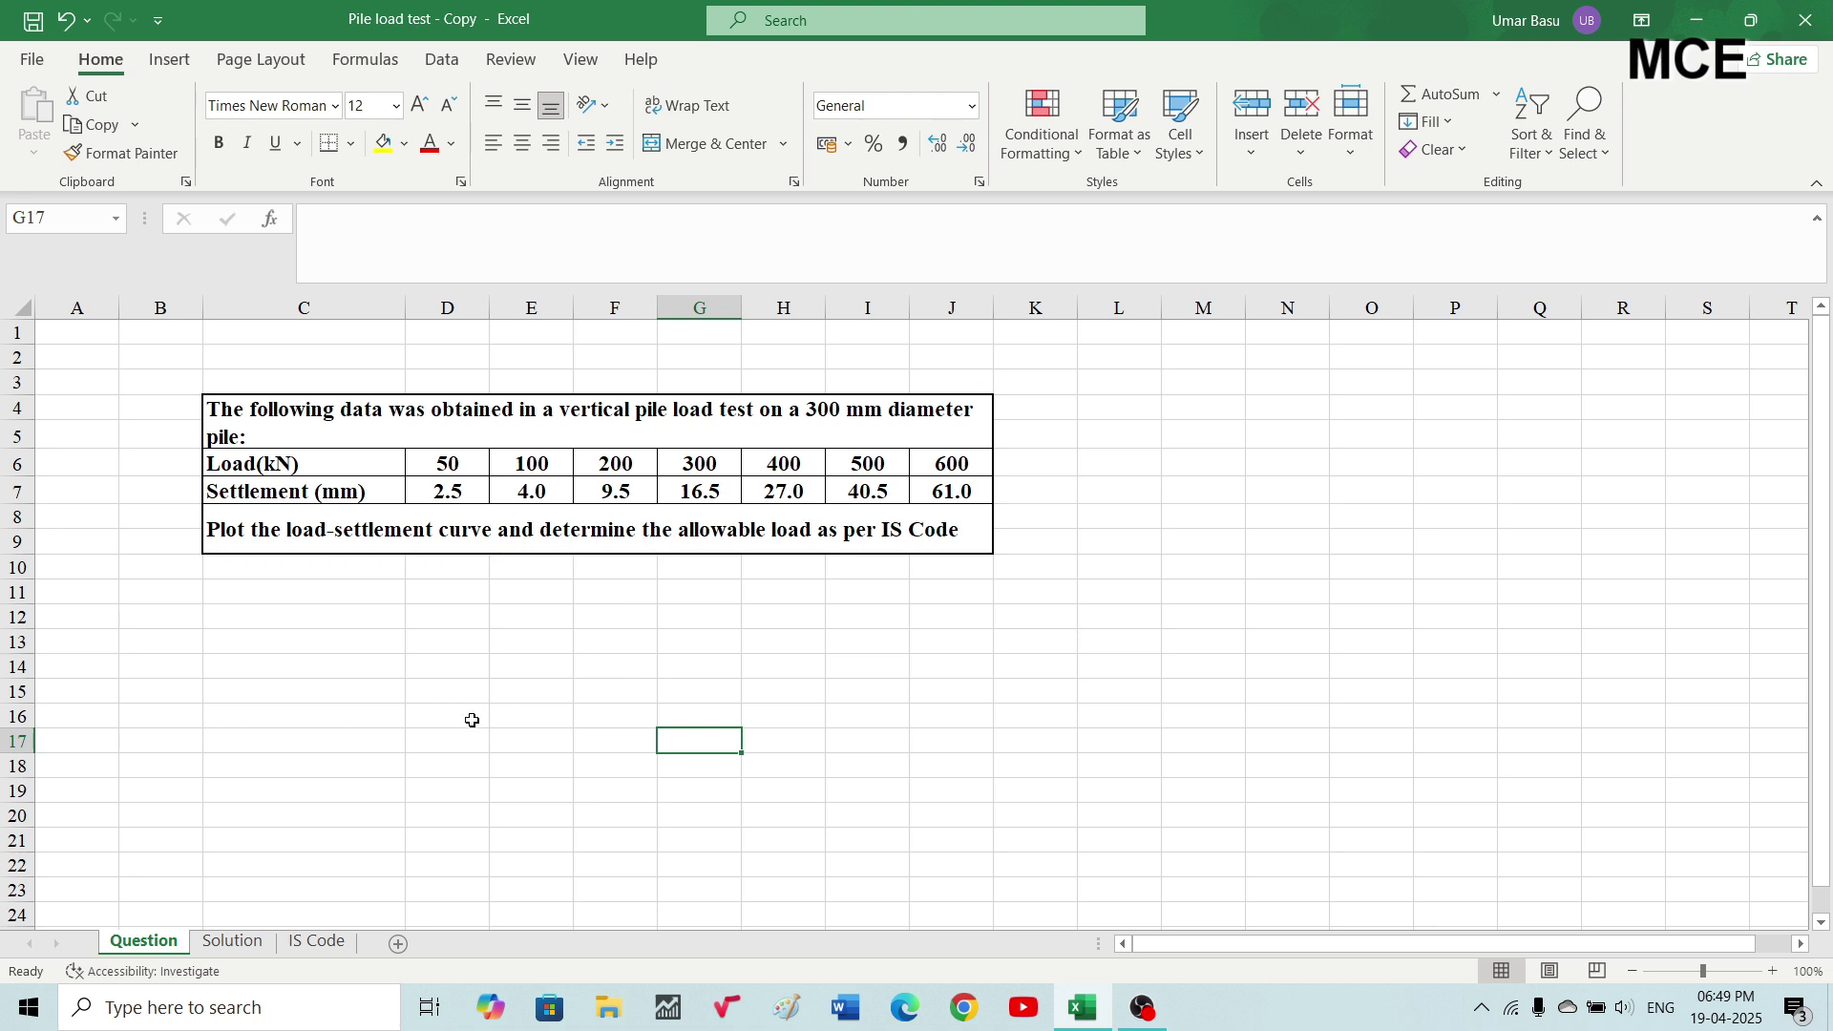
Insert a Scatter with Smooth Lines chart from the load and settlement values in E5:F11 of the Solution sheet.
left_click(232, 943)
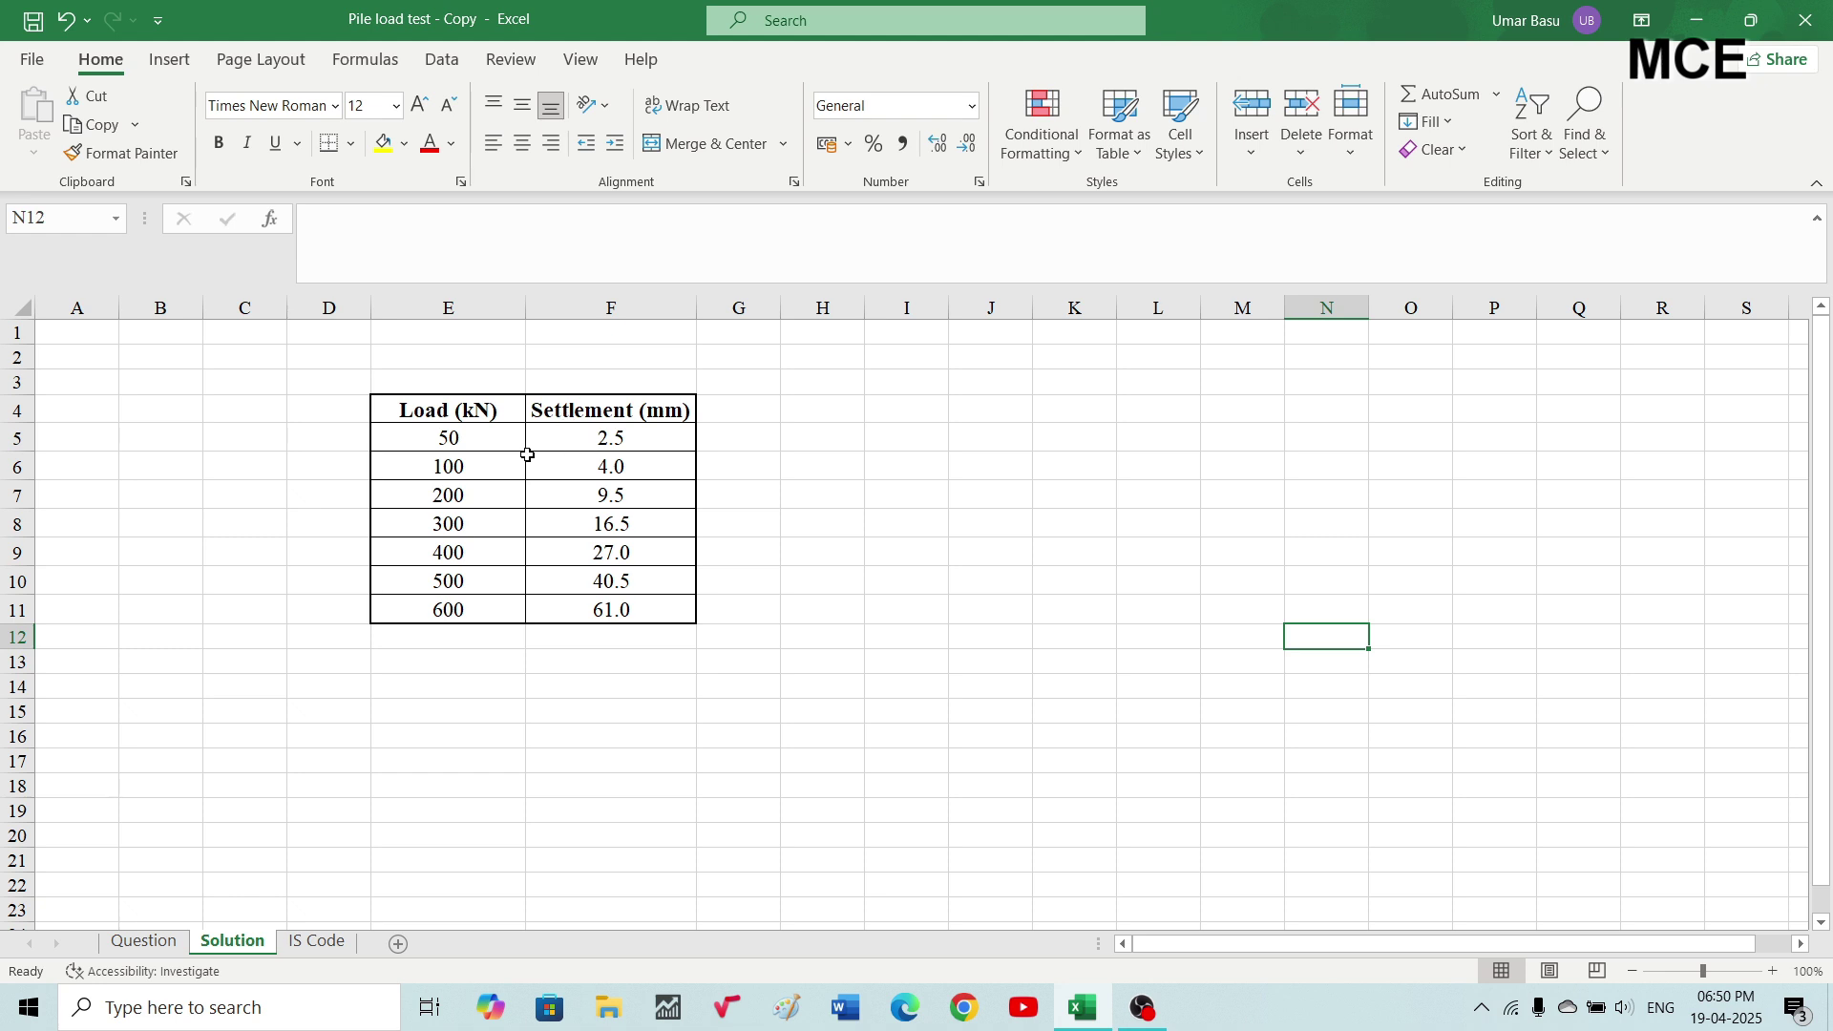
left_click_drag(383, 438, 614, 611)
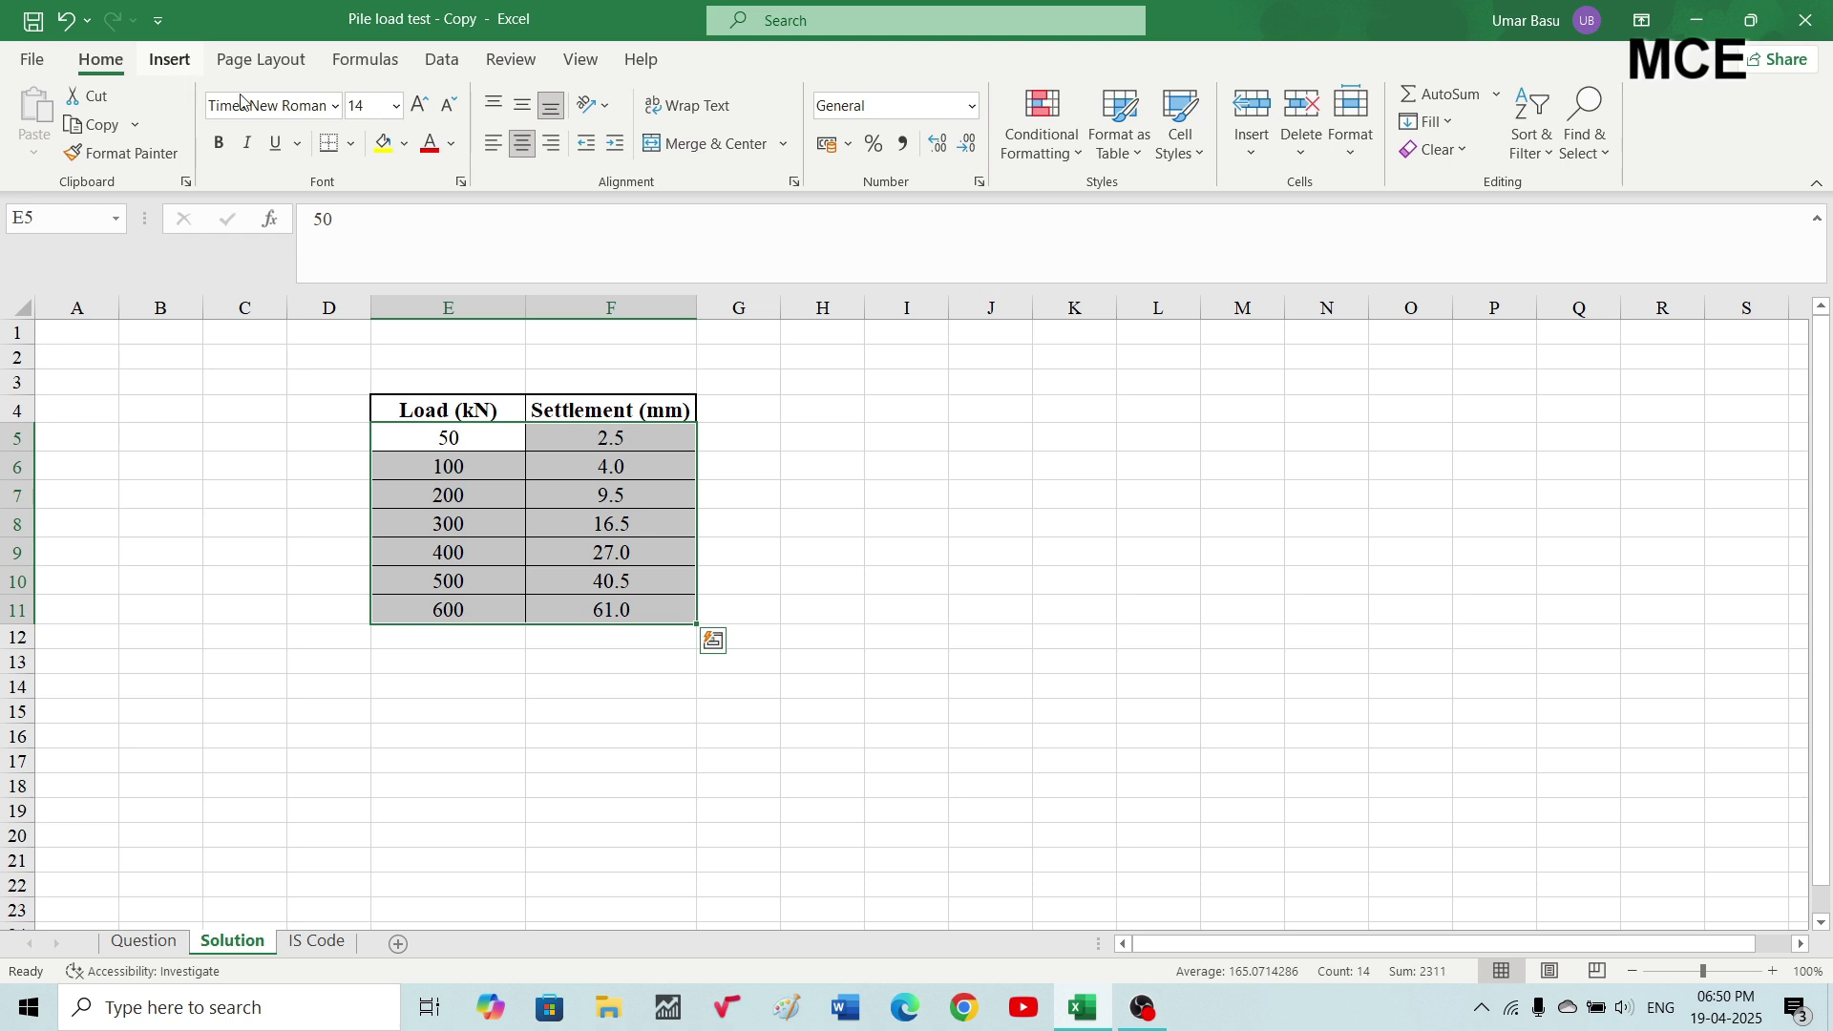
left_click(171, 61)
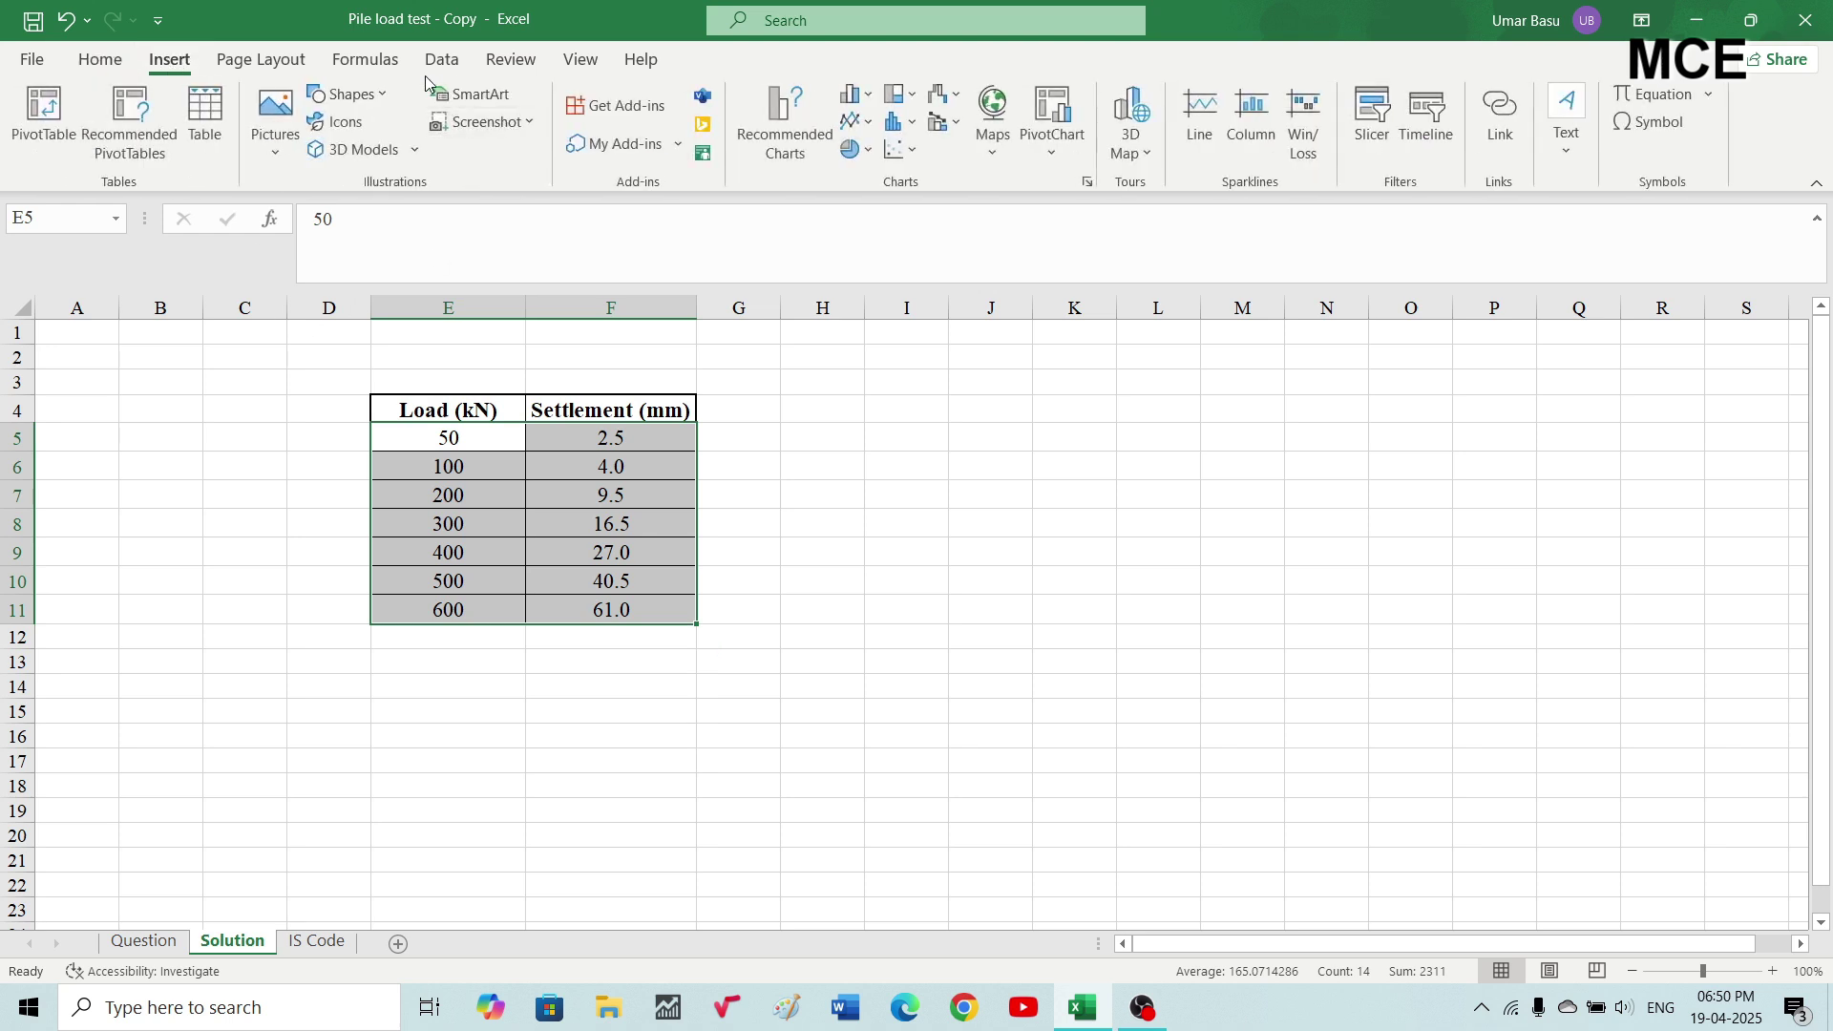
left_click(917, 153)
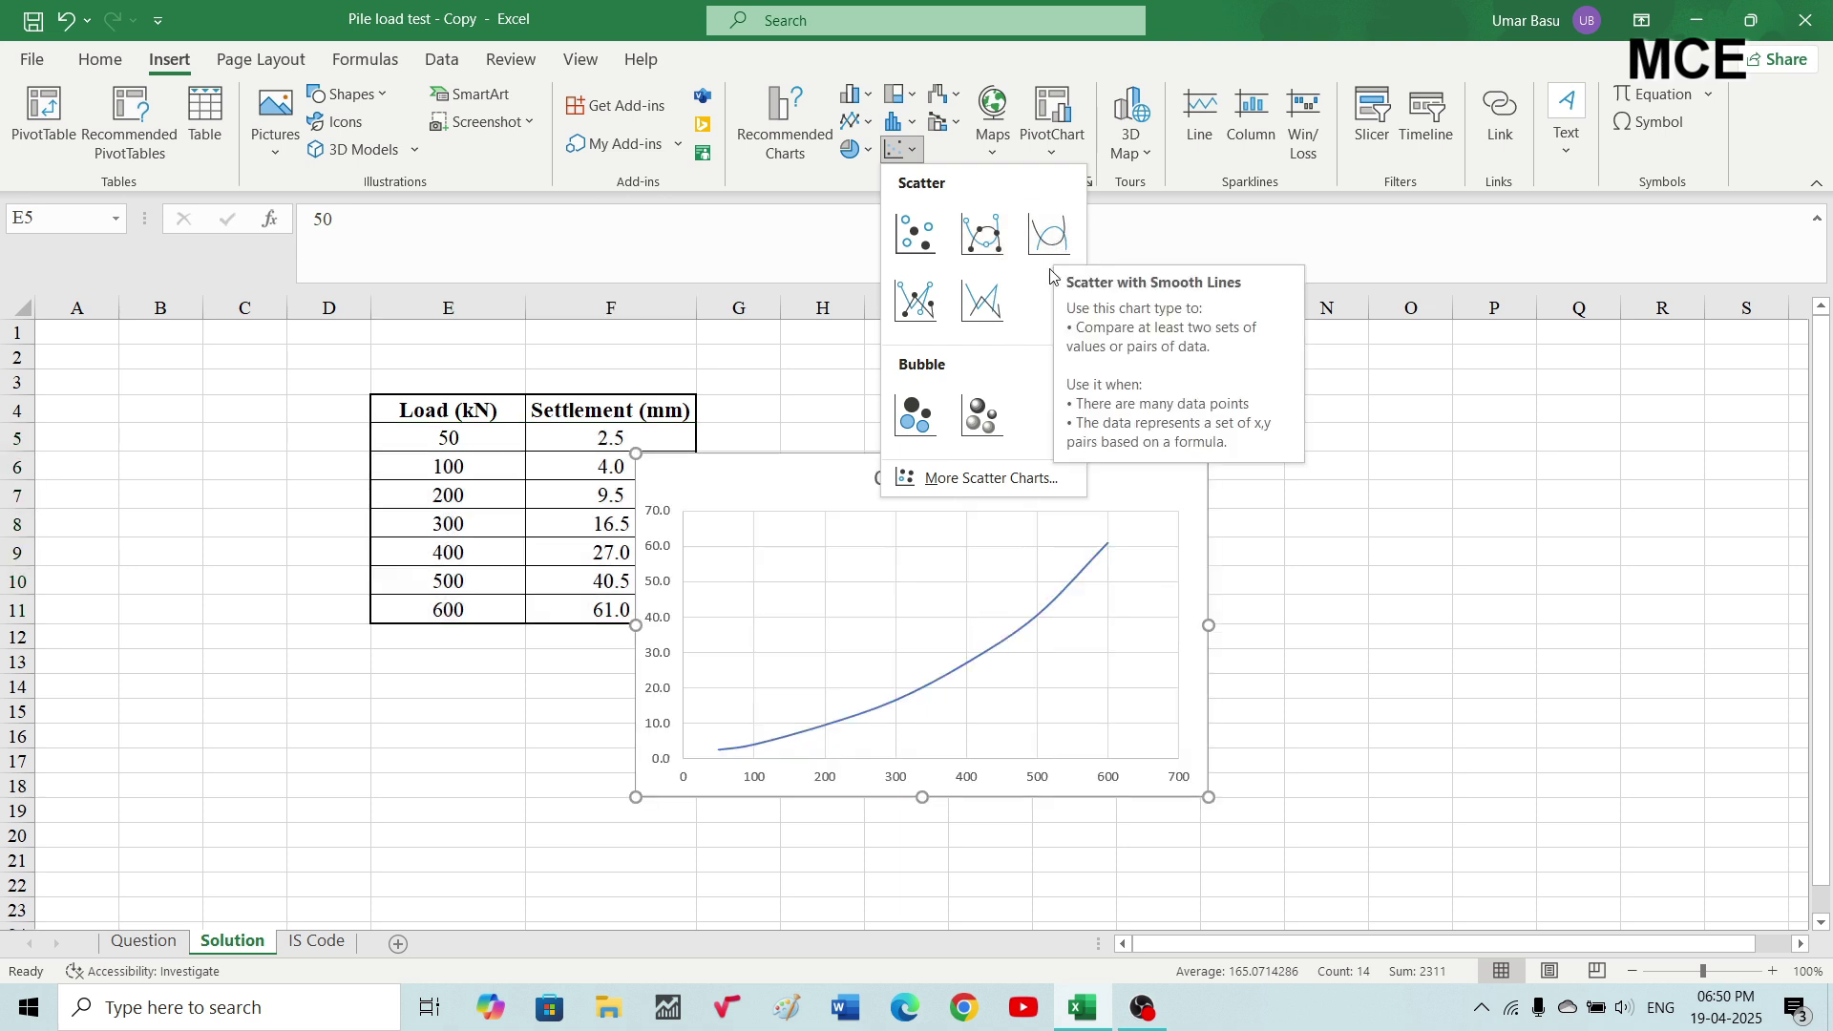
left_click(1046, 238)
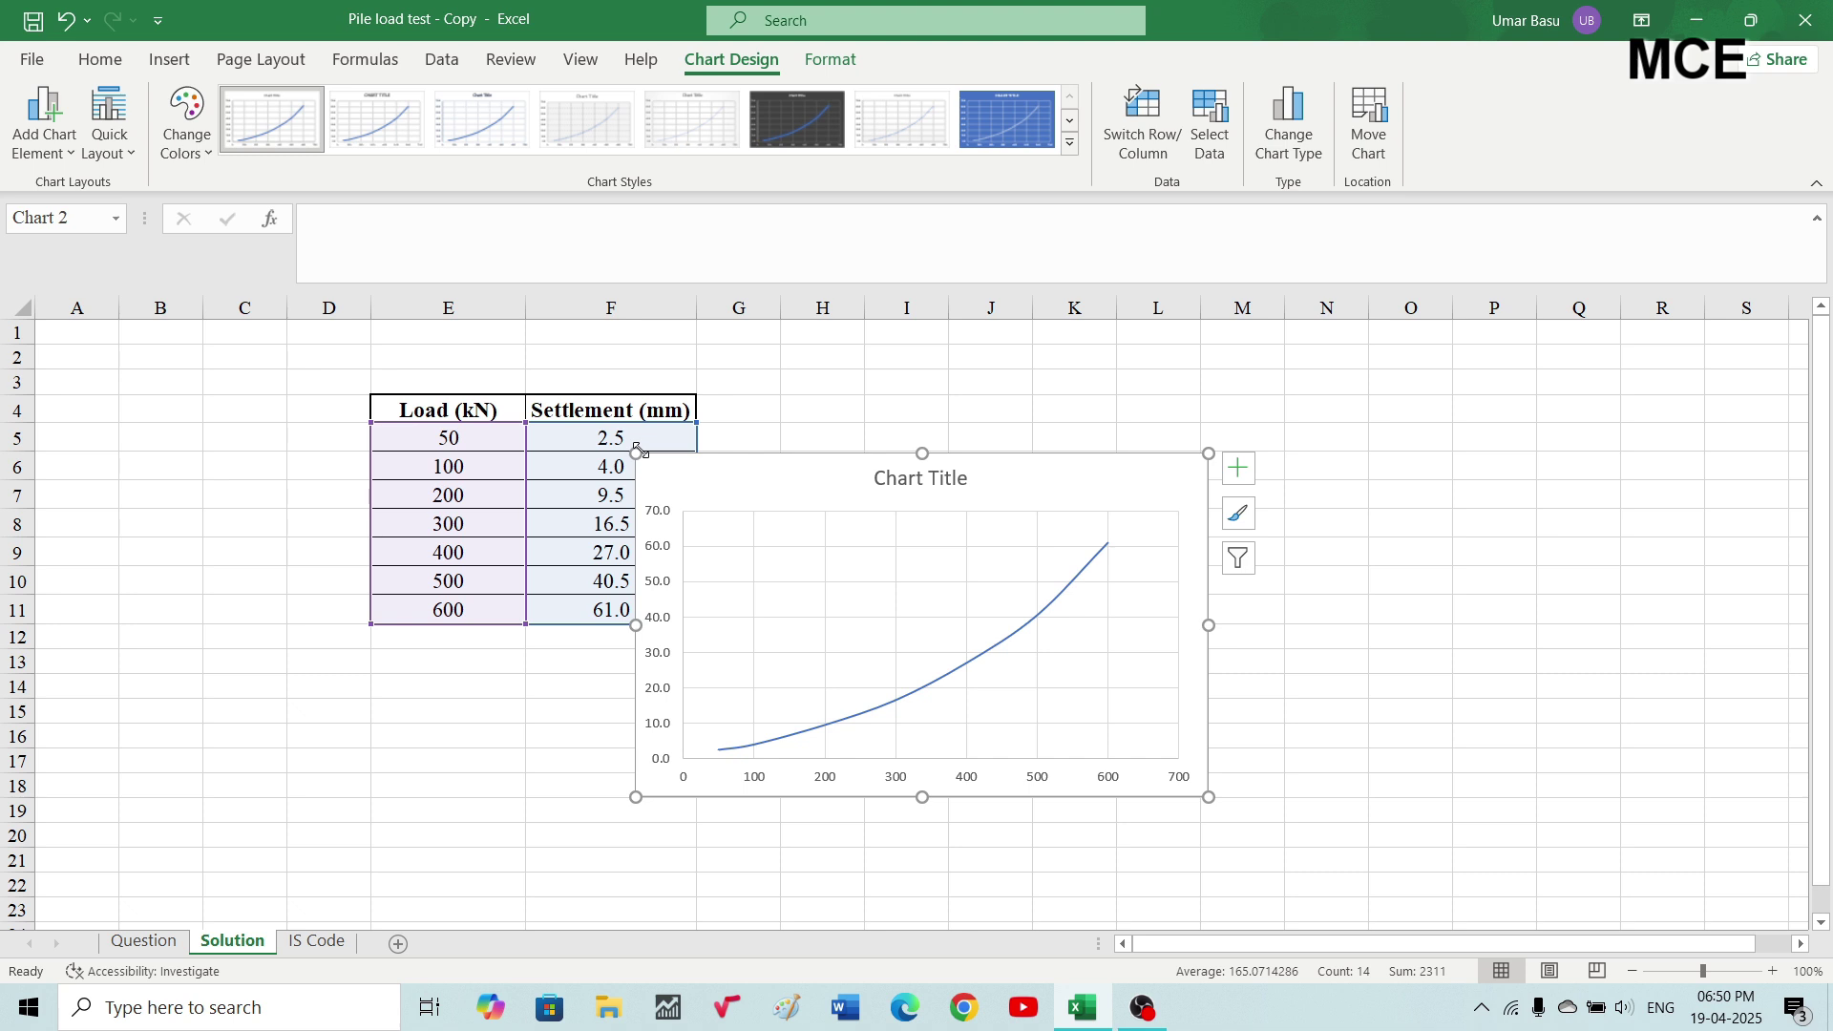
Enlarge the chart at its upper-left and lower-right corners and delete the chart title.
left_click_drag(636, 454, 317, 348)
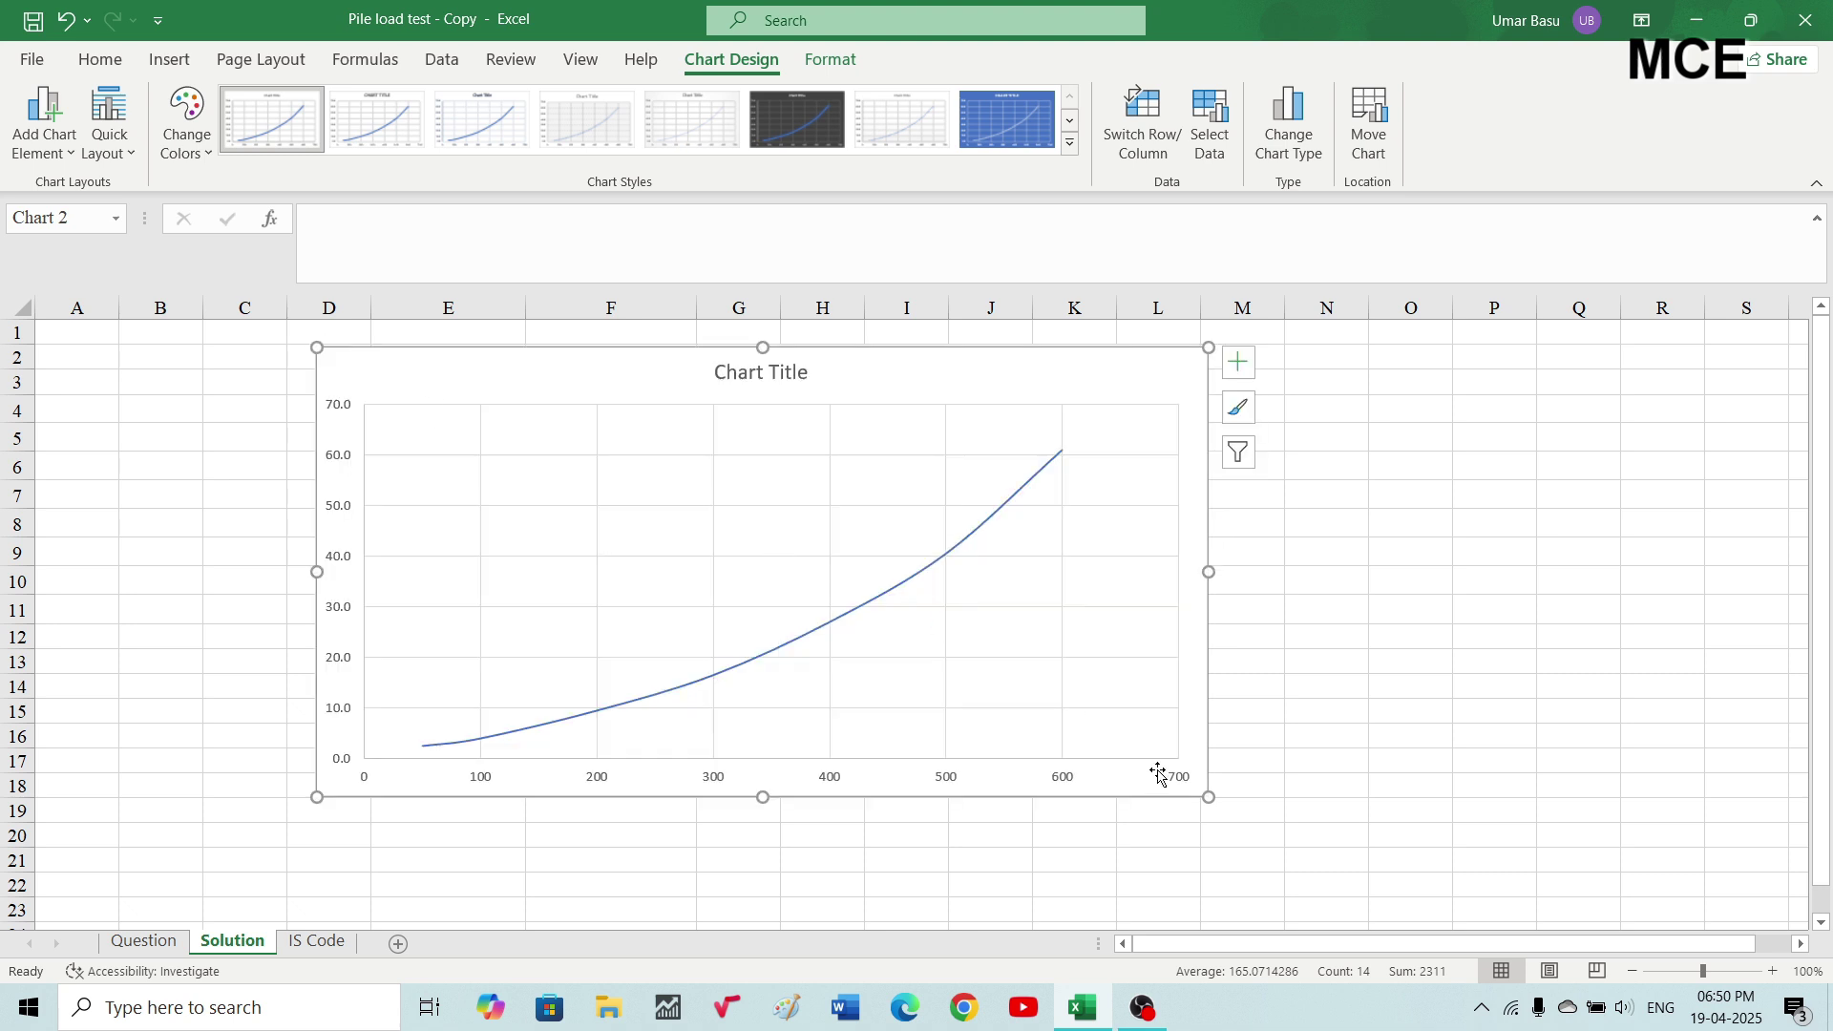
left_click_drag(1208, 796, 1290, 877)
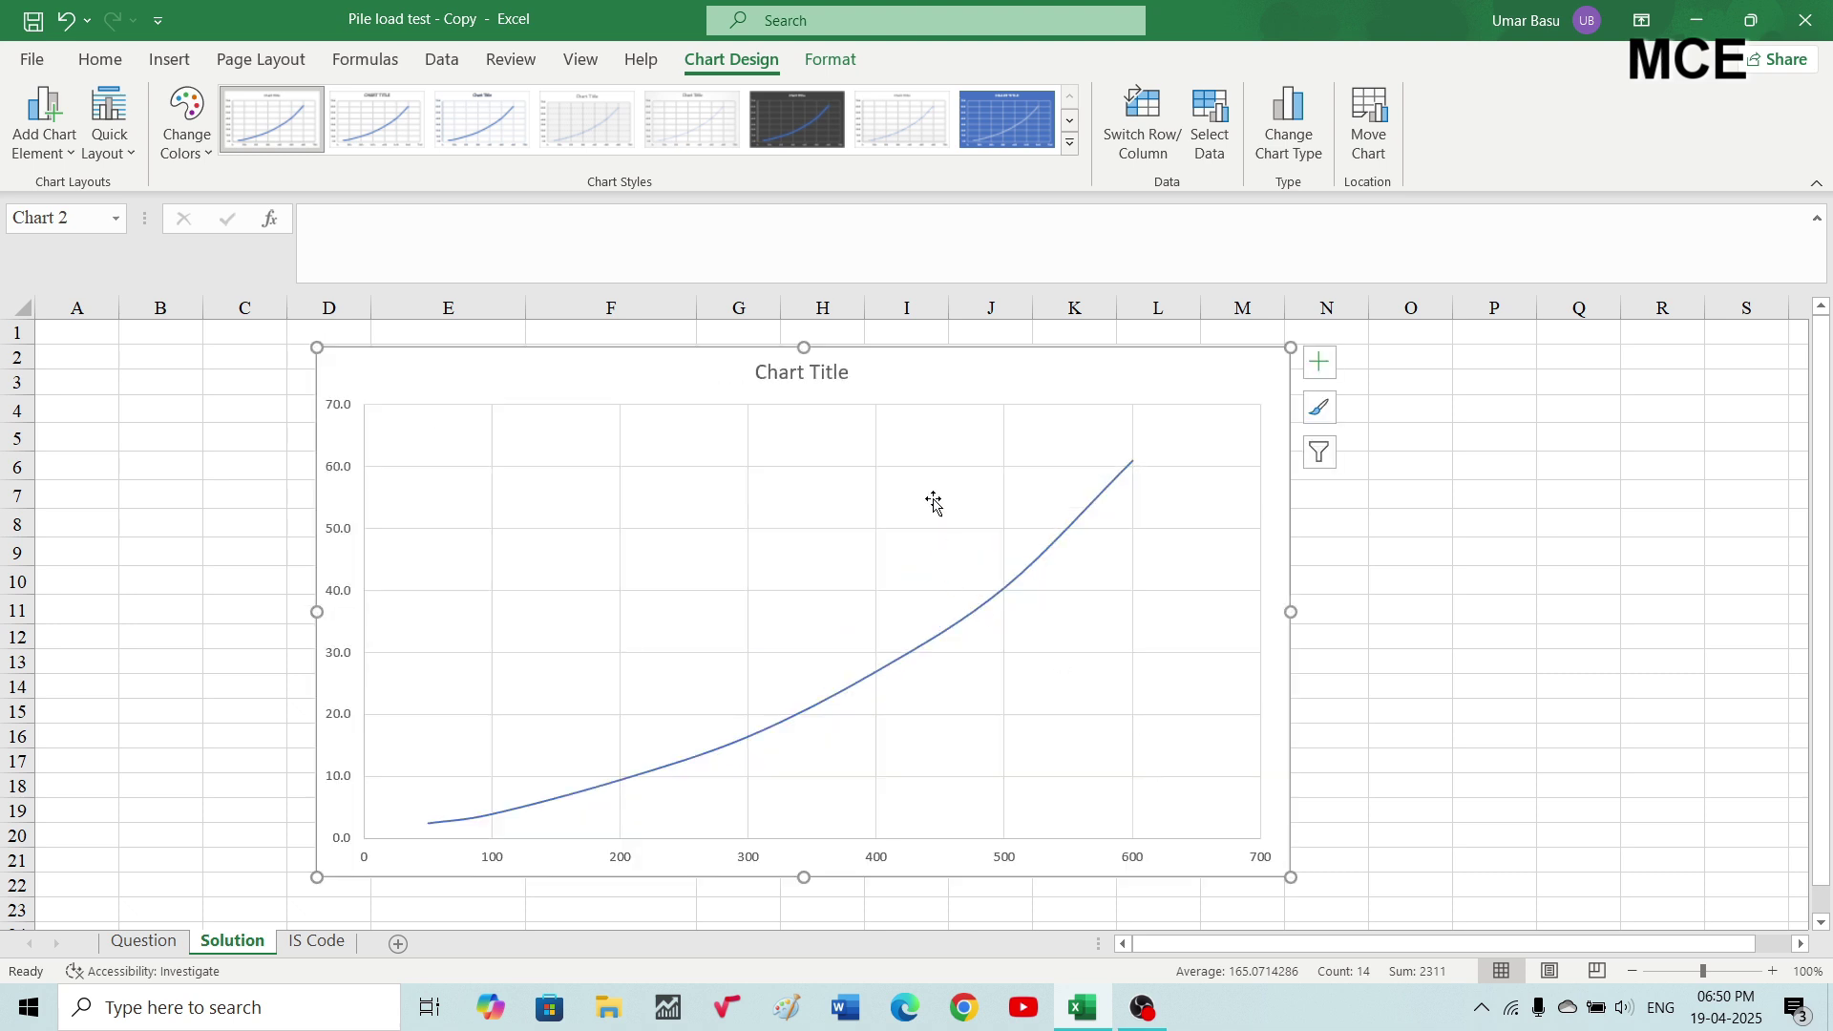
left_click(817, 373)
key("Delete")
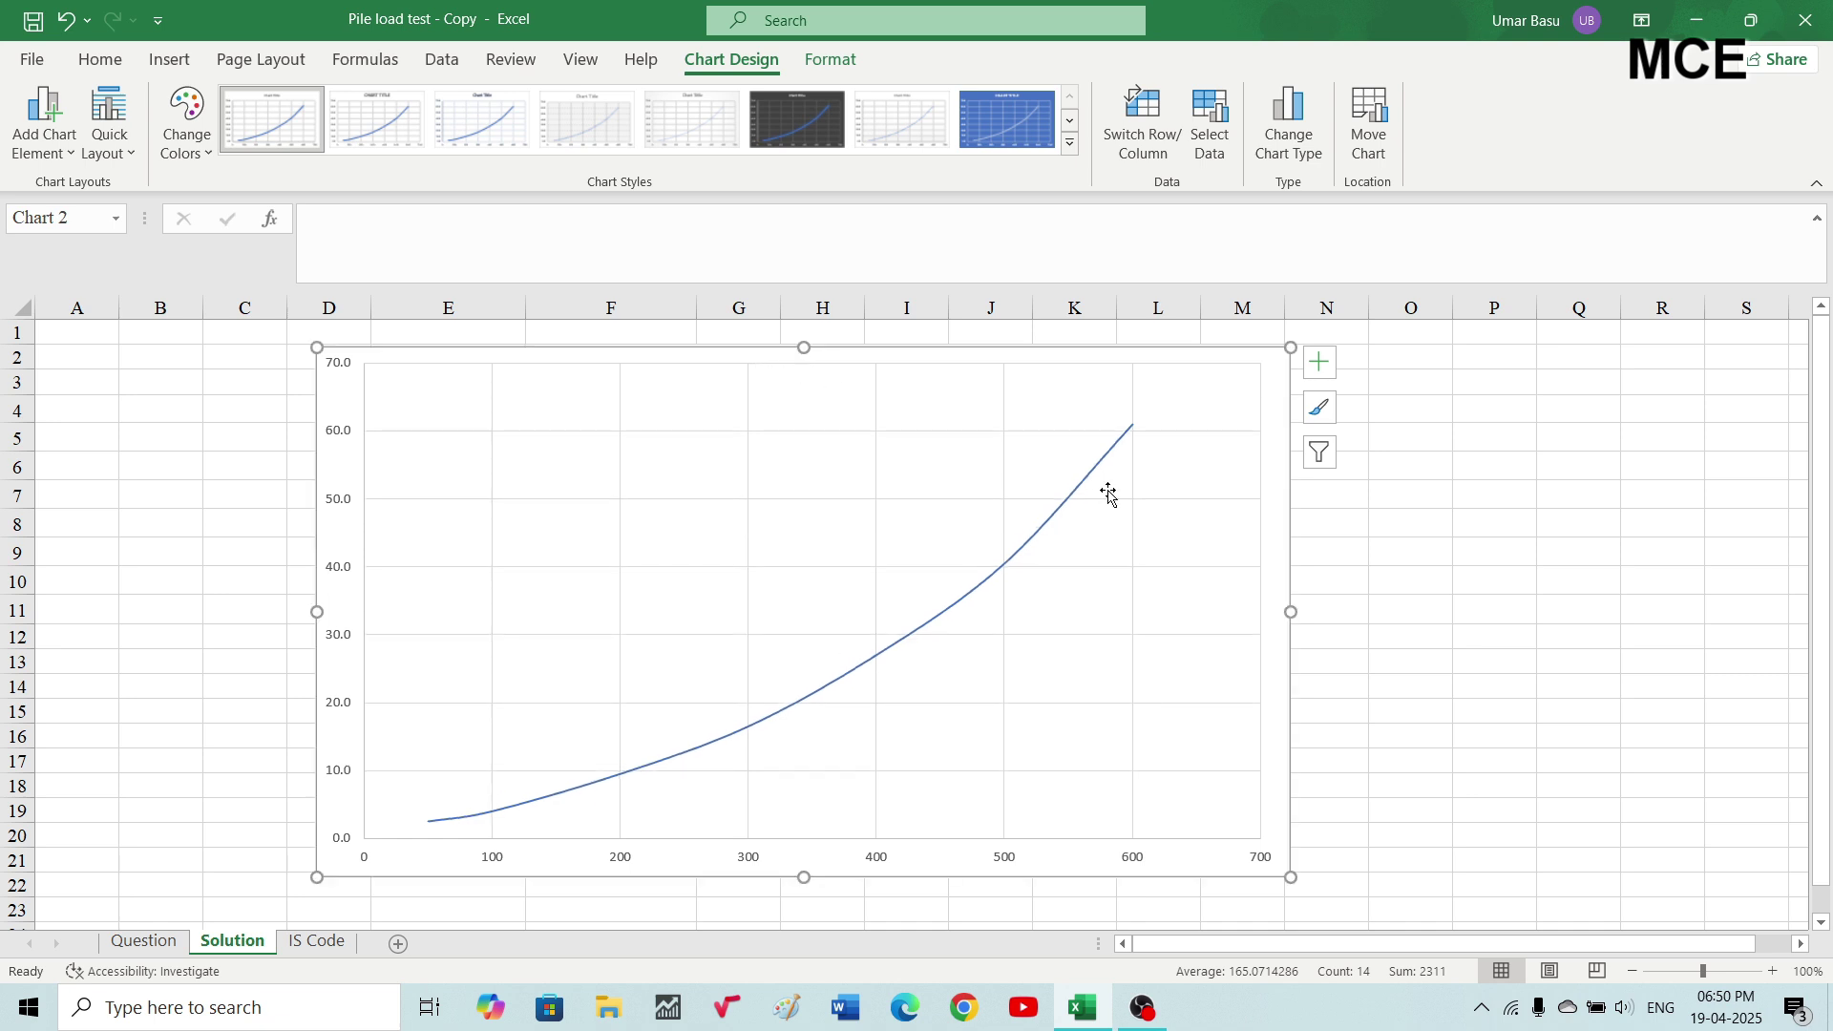
Show the chart's vertical axis values in reverse order.
left_click(341, 641)
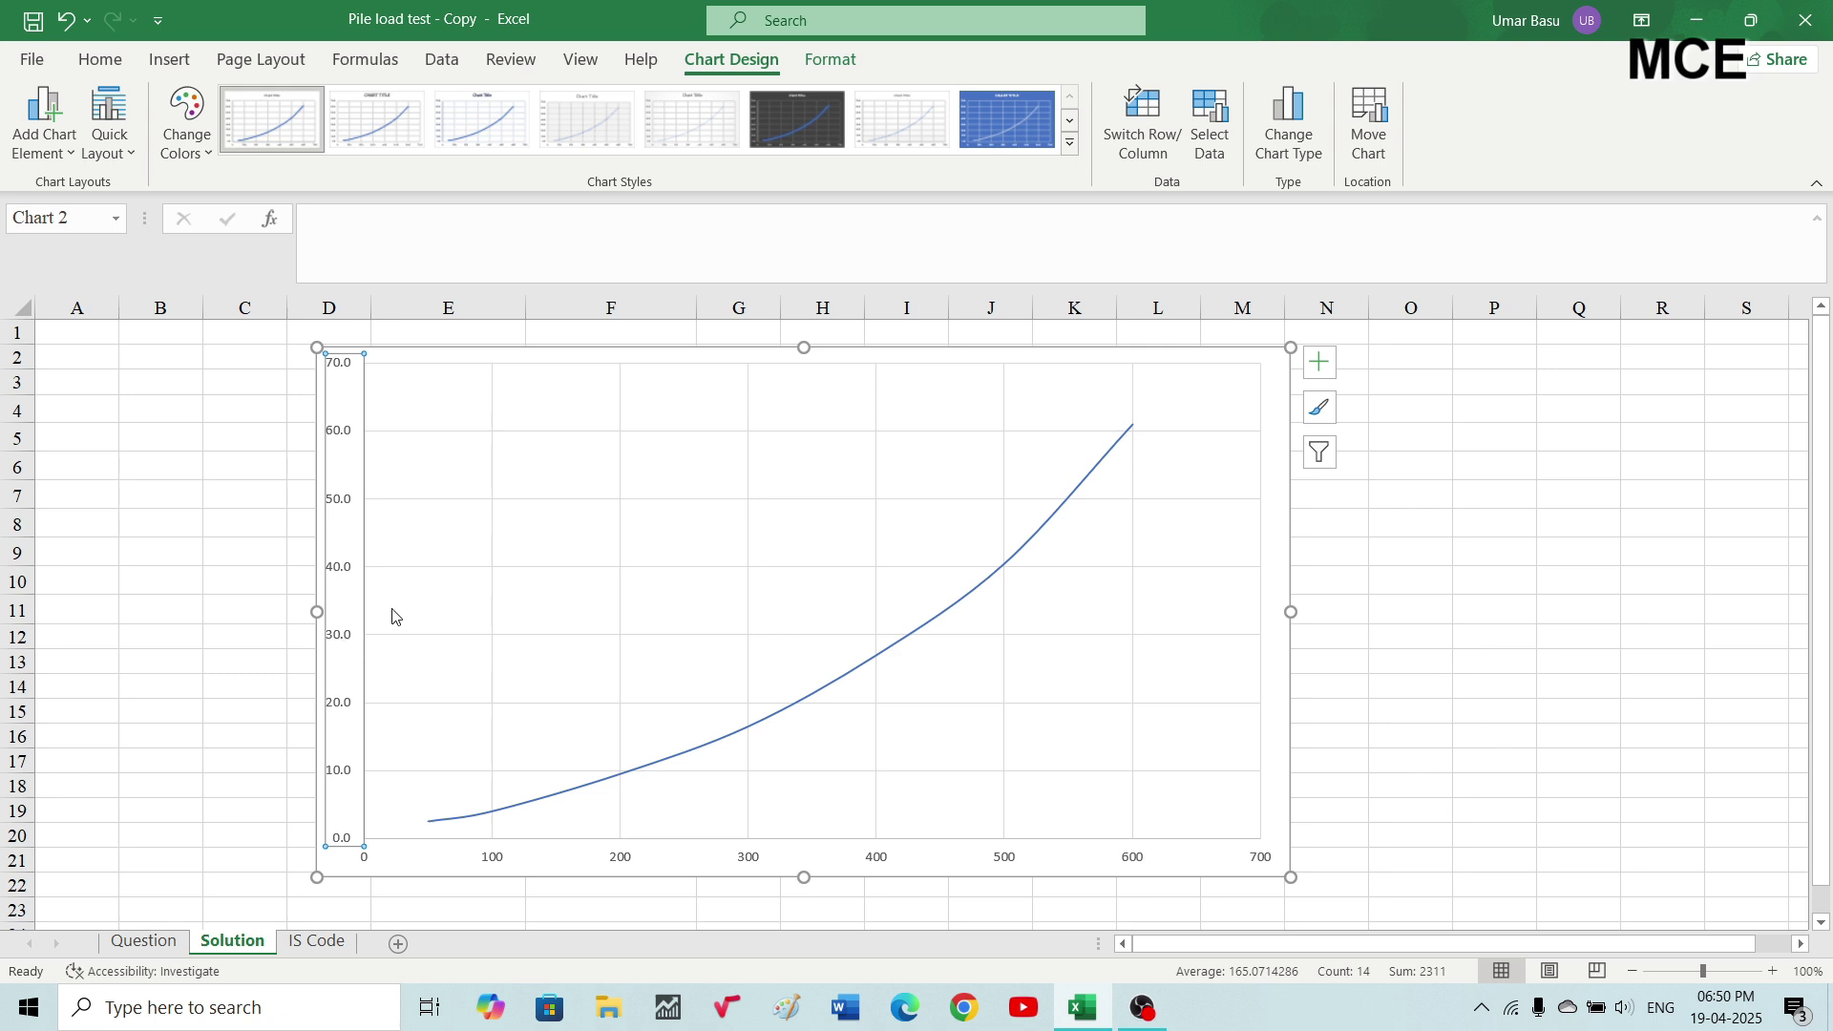
key("ctrl+1")
left_click(731, 668)
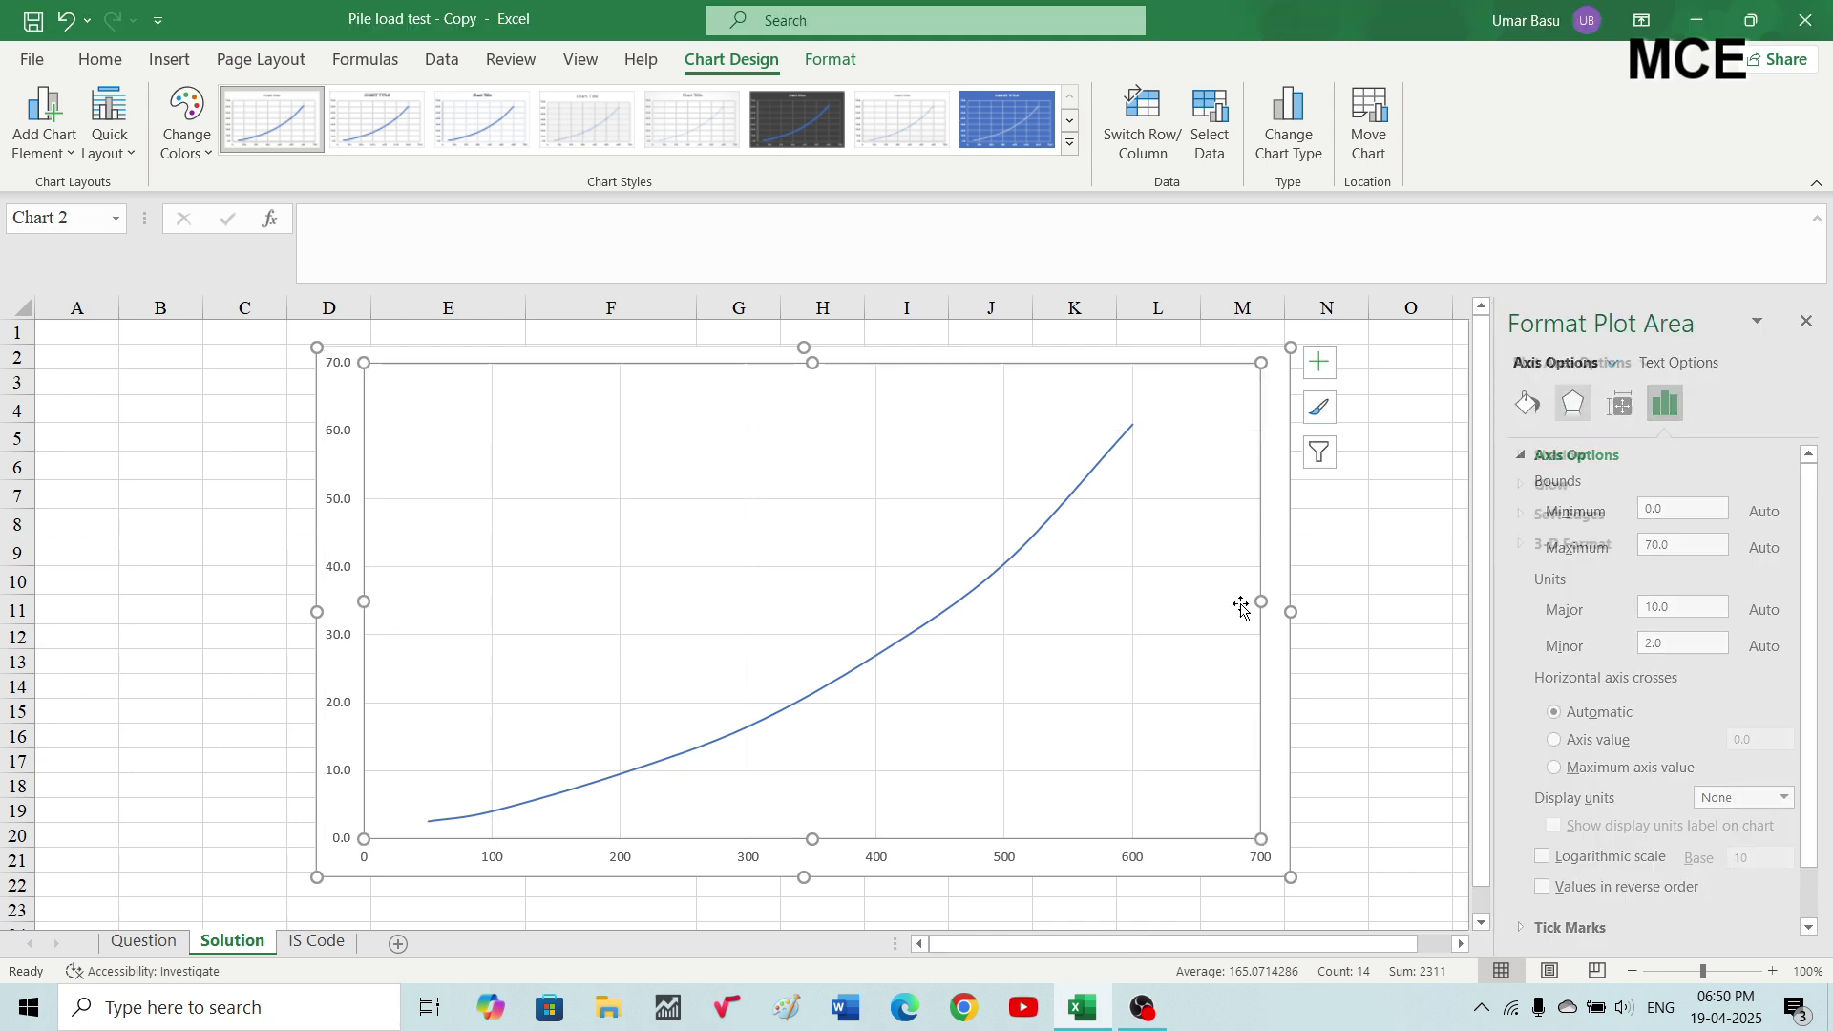
left_click(339, 634)
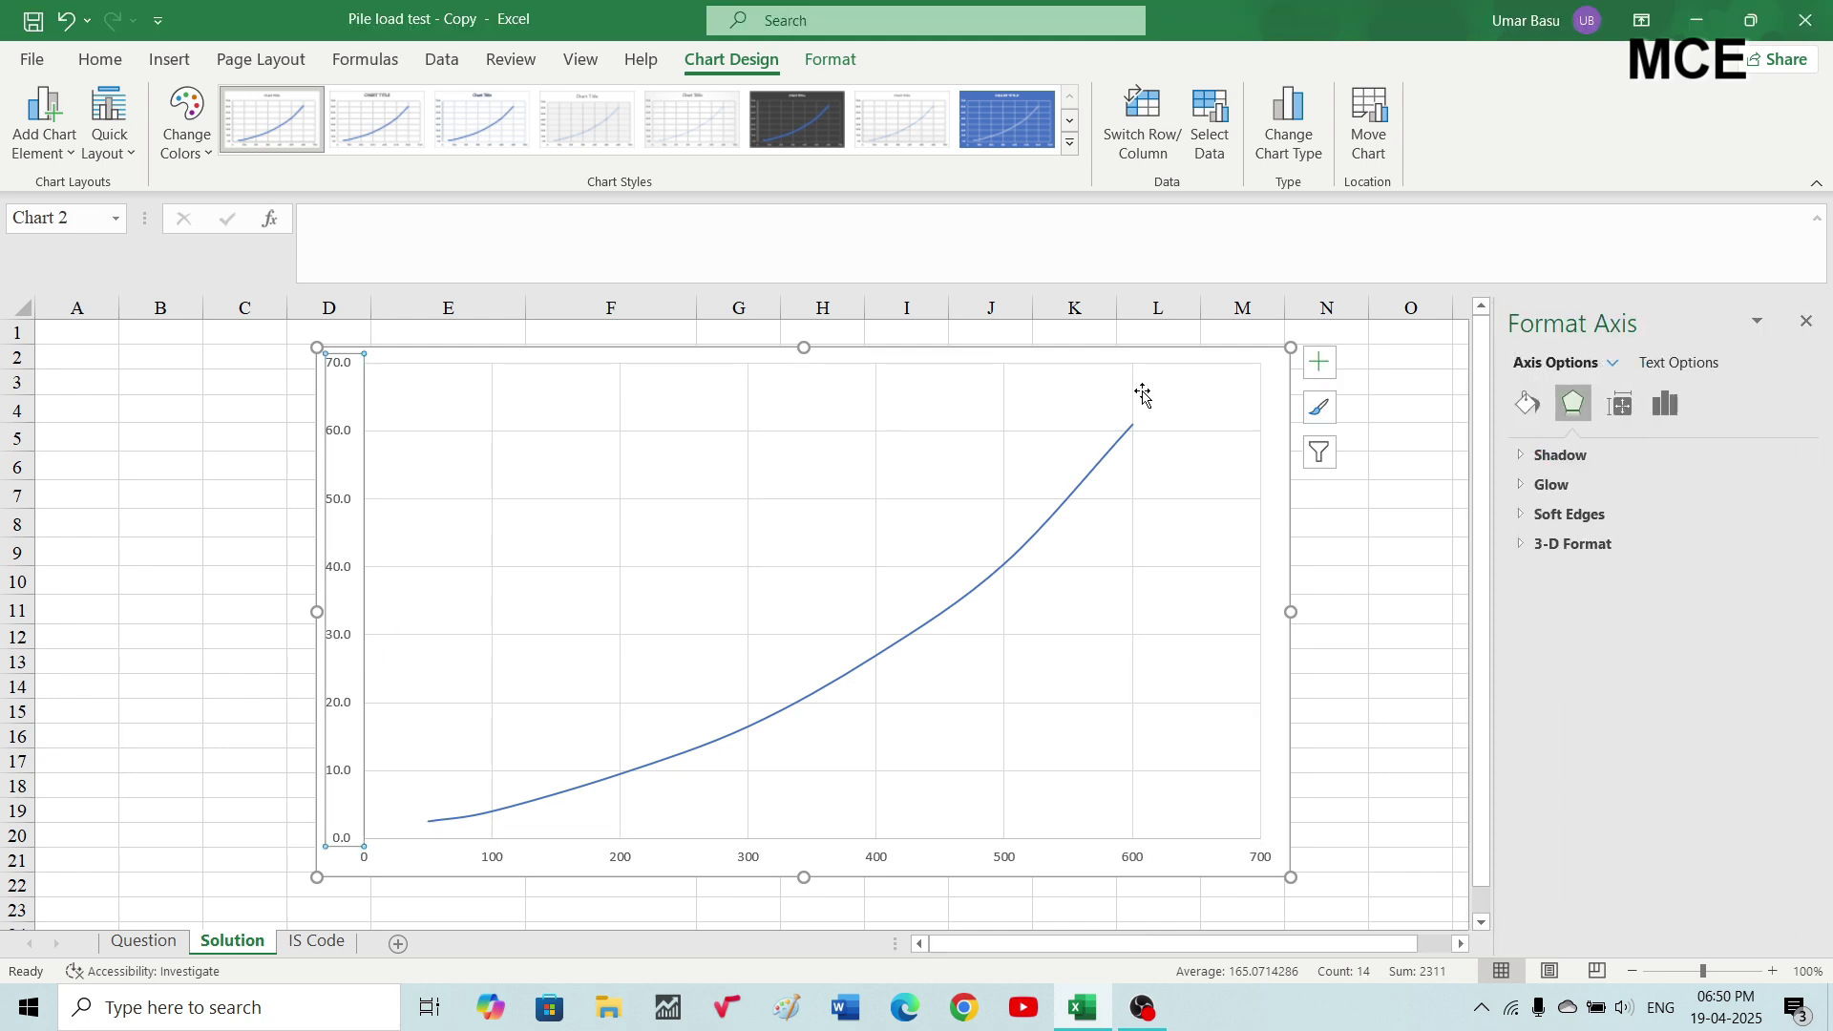
left_click(1666, 404)
left_click(1577, 456)
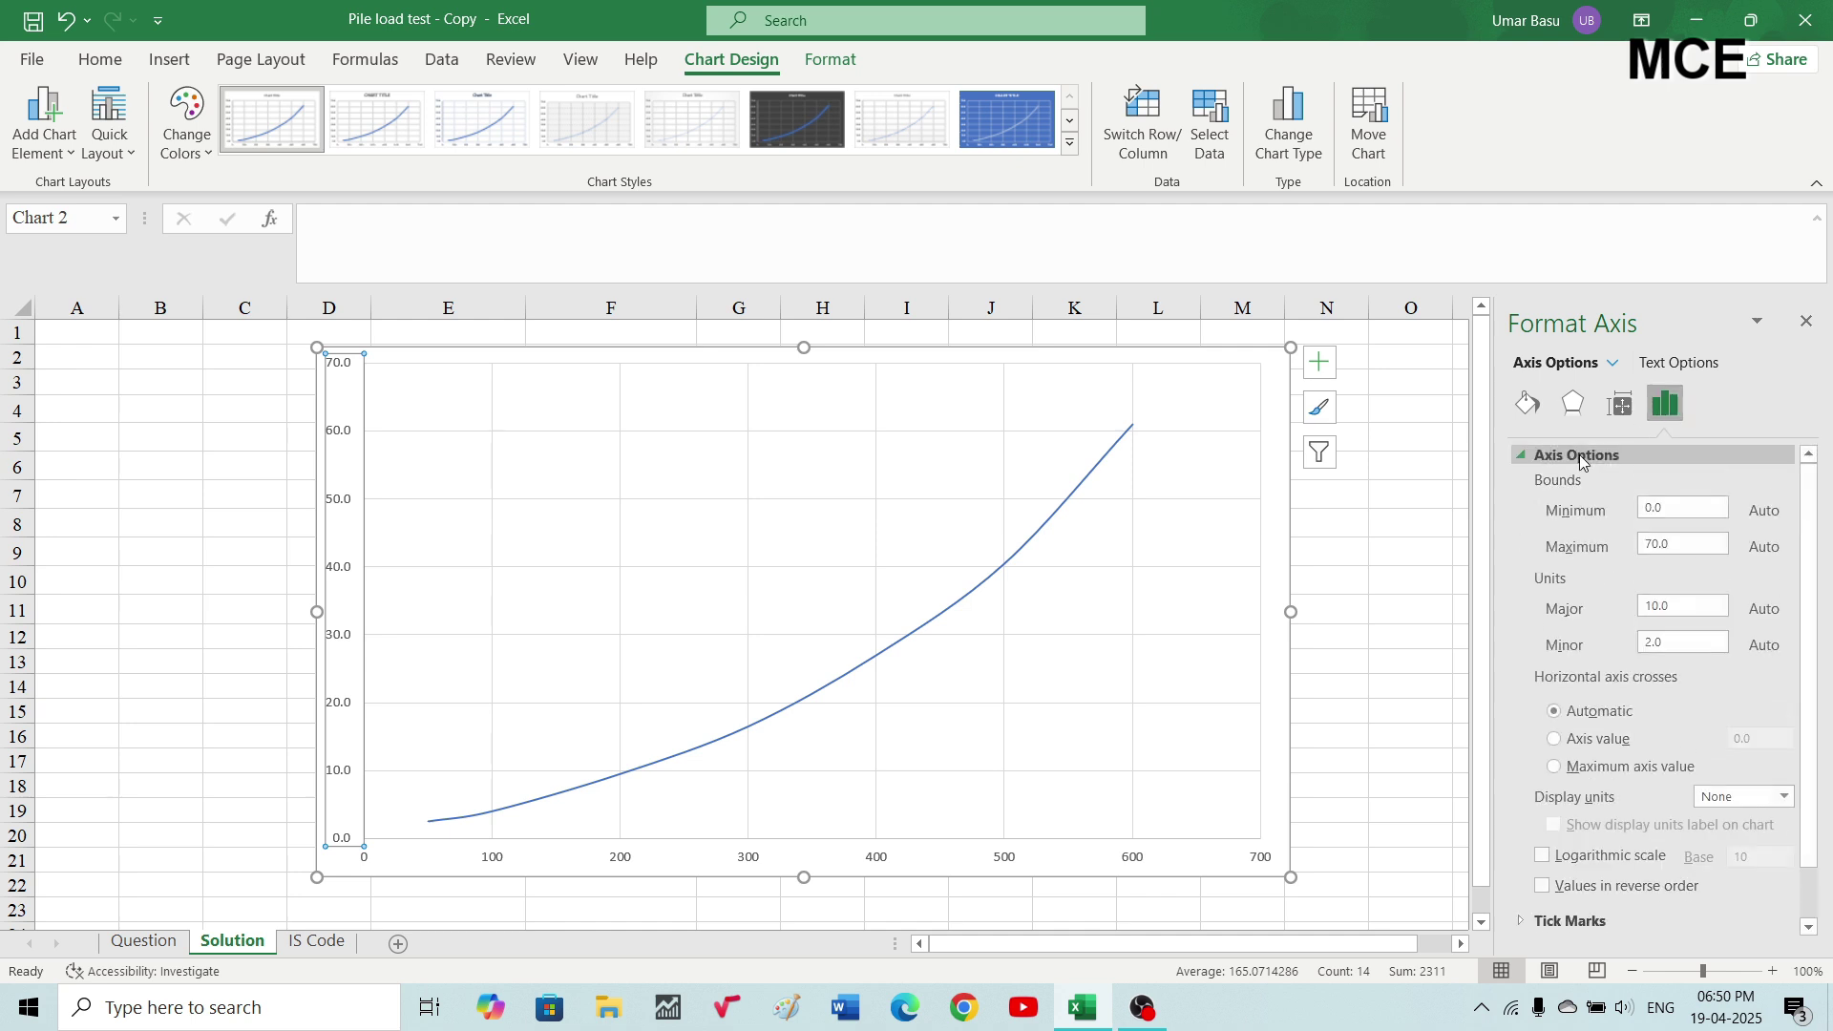
left_click(1543, 888)
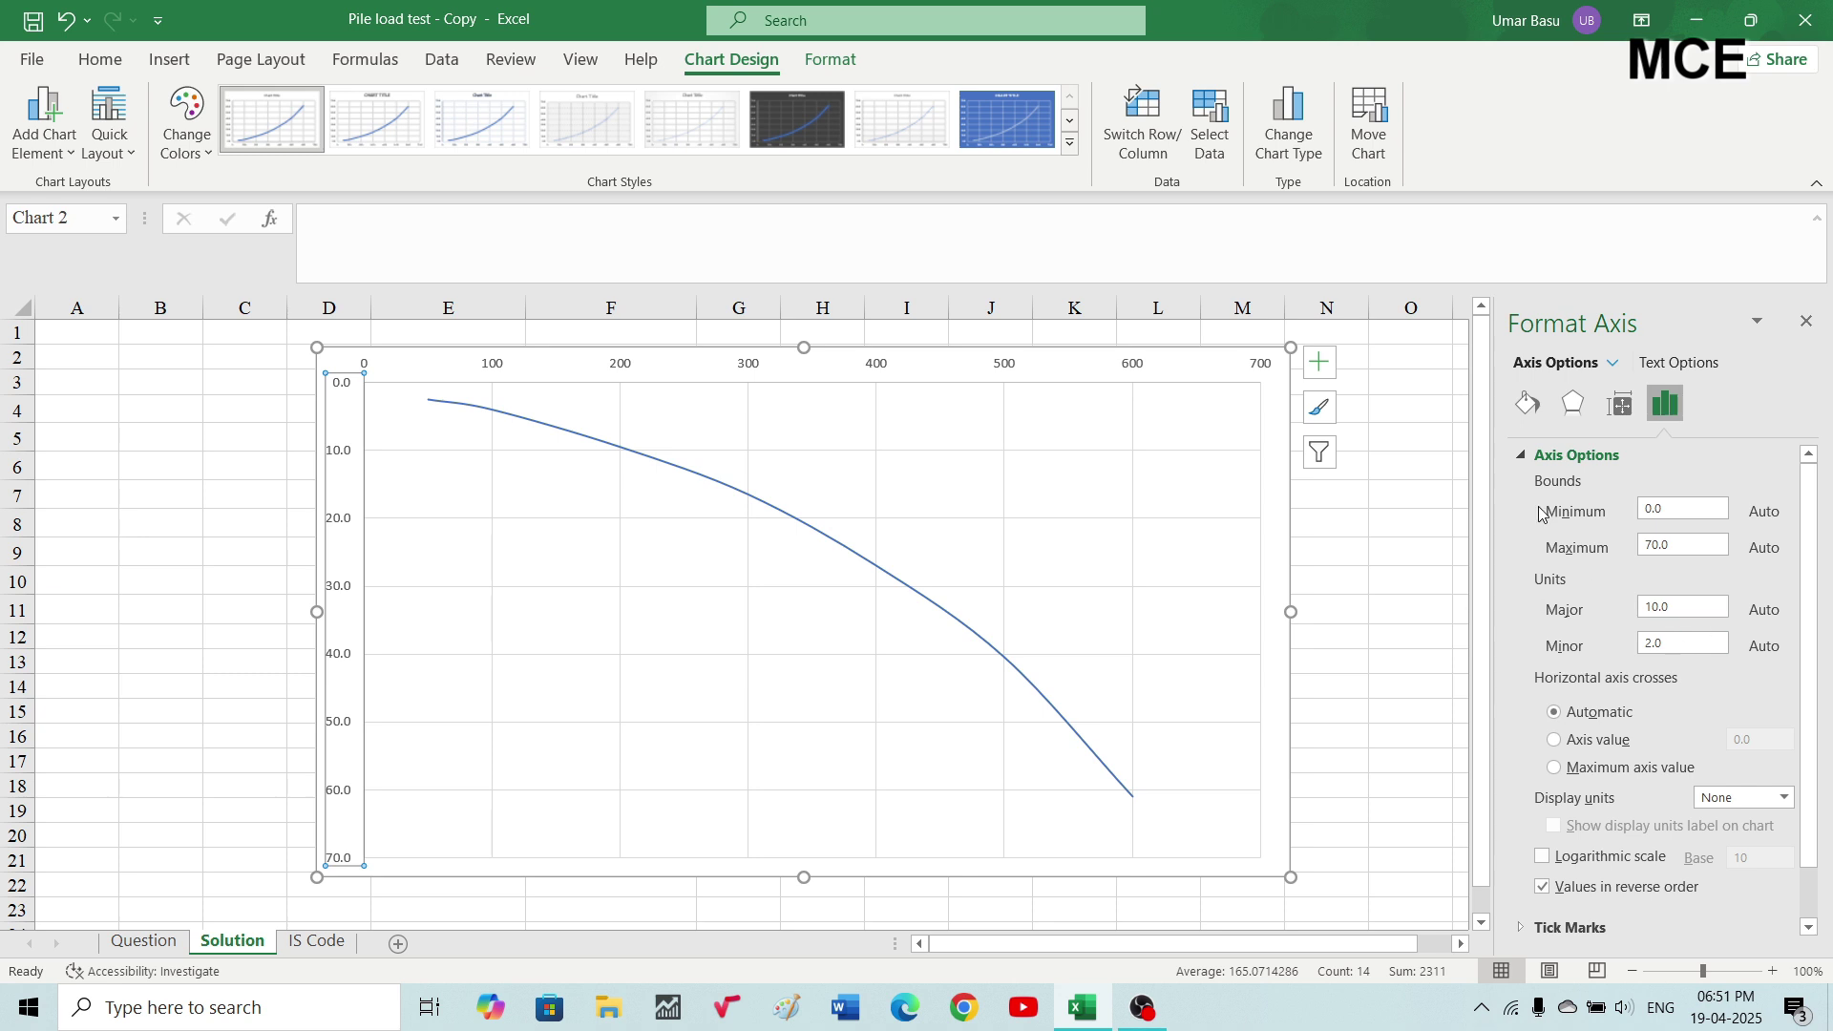
Set the vertical axis tick marks to Cross for the major type and Inside for the minor type.
left_click(1532, 405)
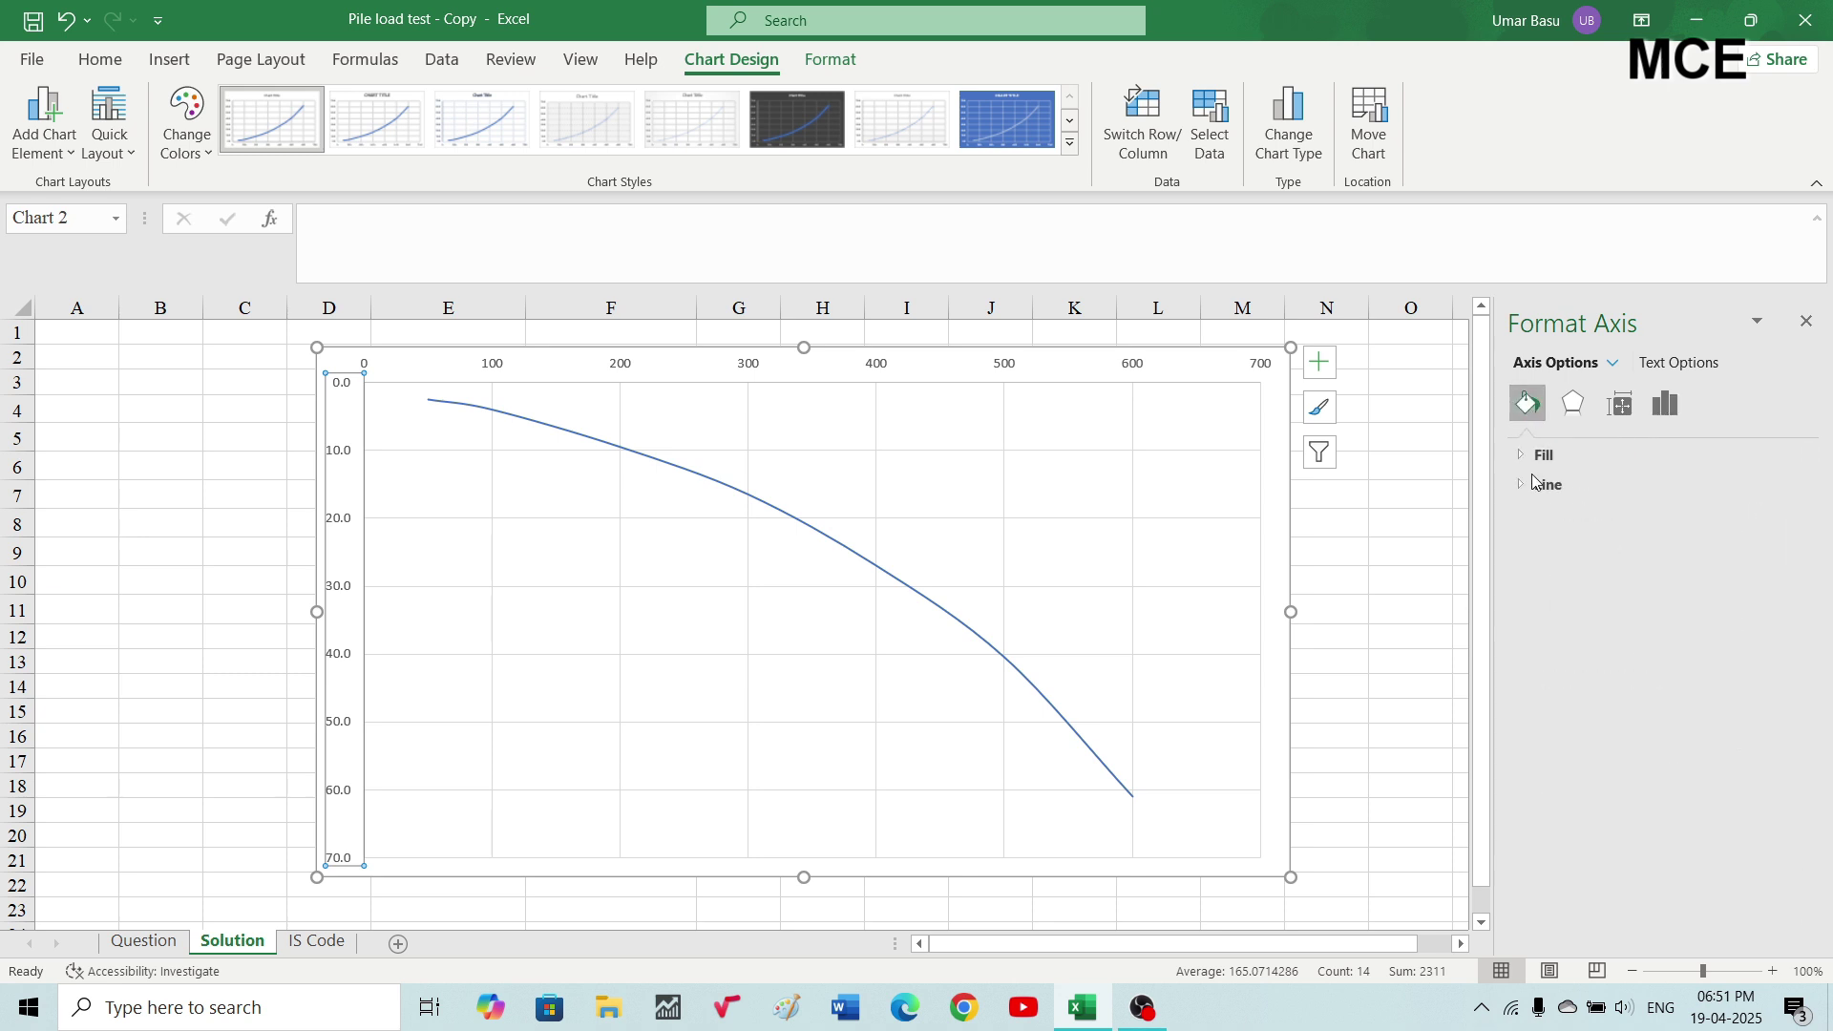
left_click(1667, 405)
scroll(1539, 817, "down", 2)
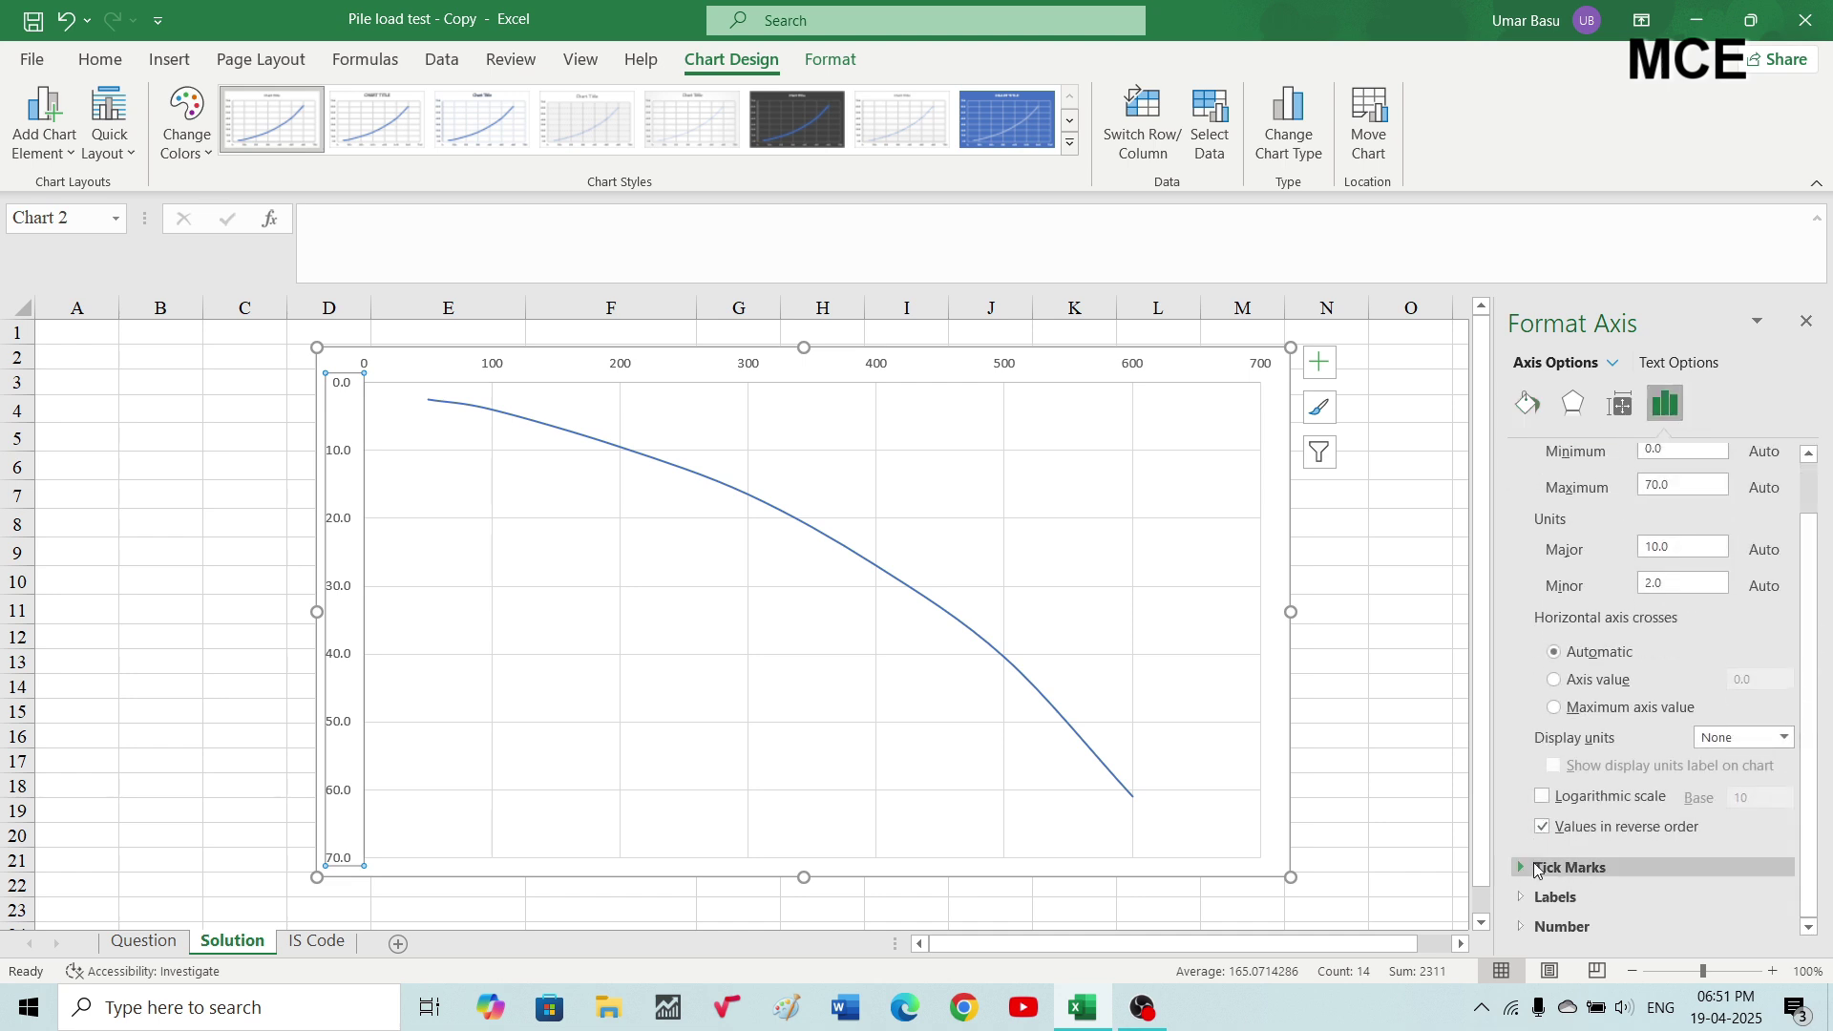
left_click(1541, 867)
scroll(1805, 821, "down", 1)
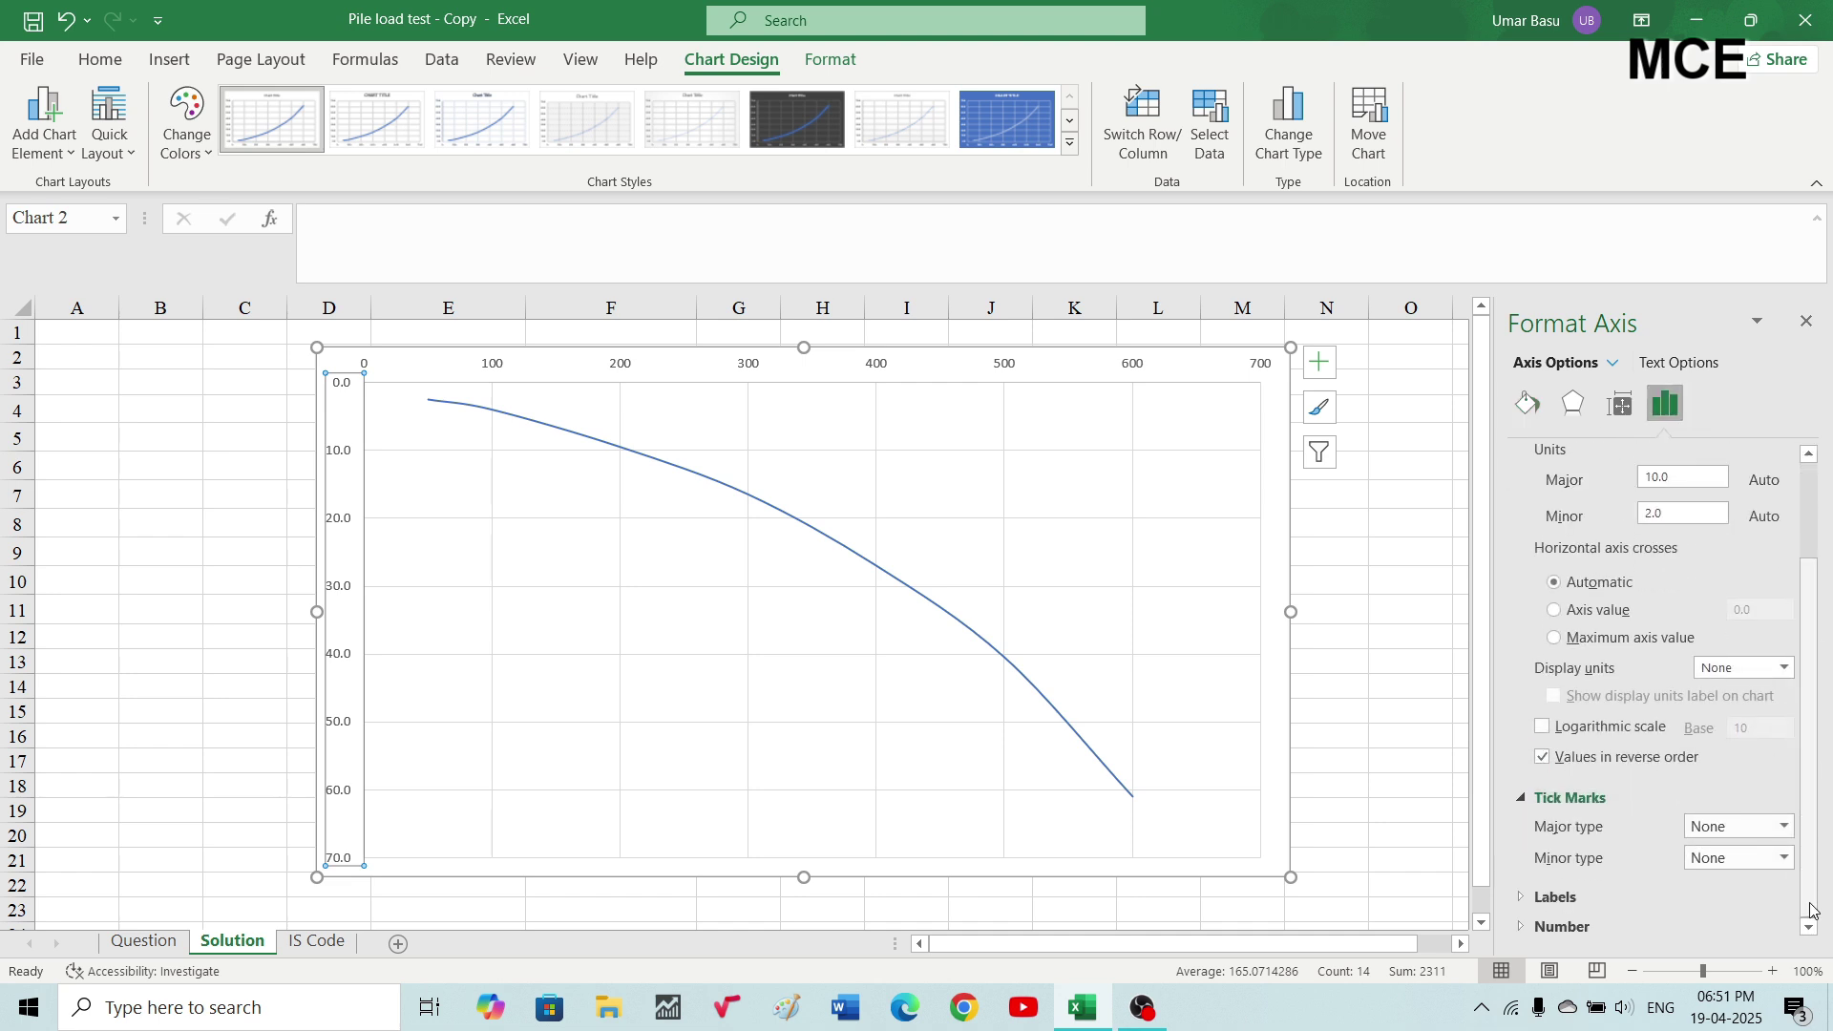
left_click(1785, 827)
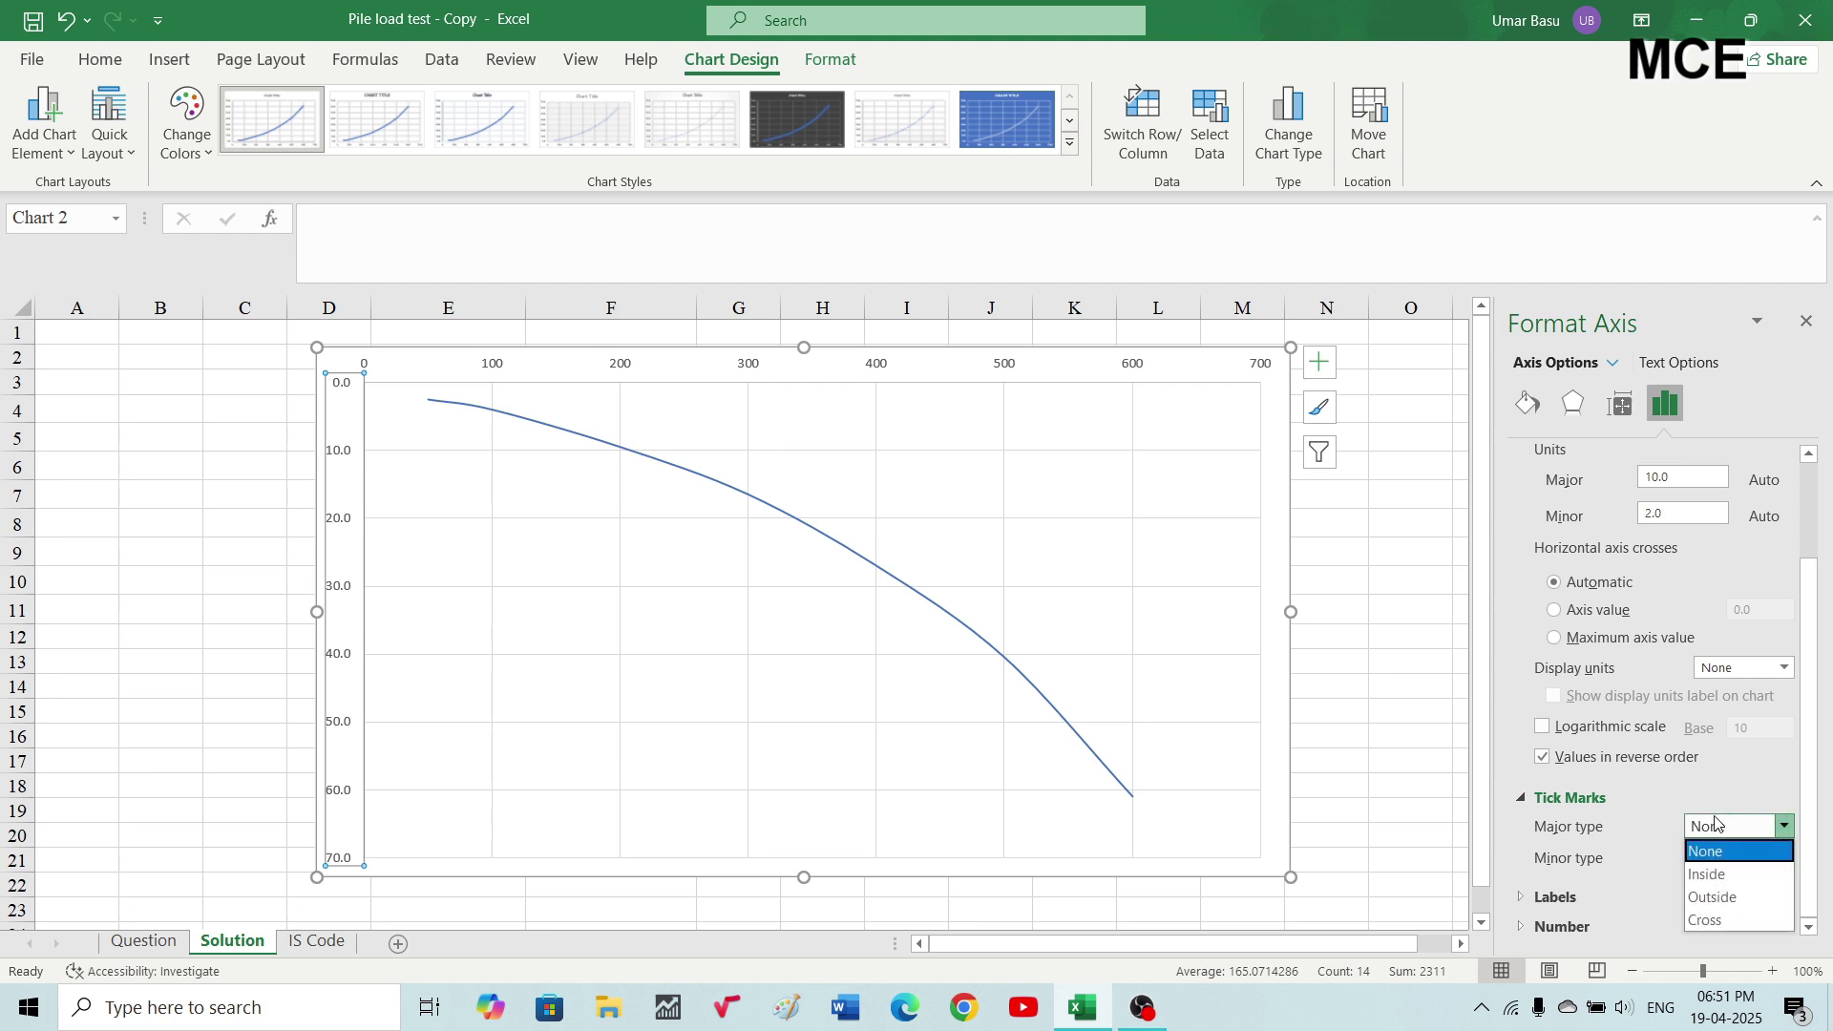
left_click(1705, 922)
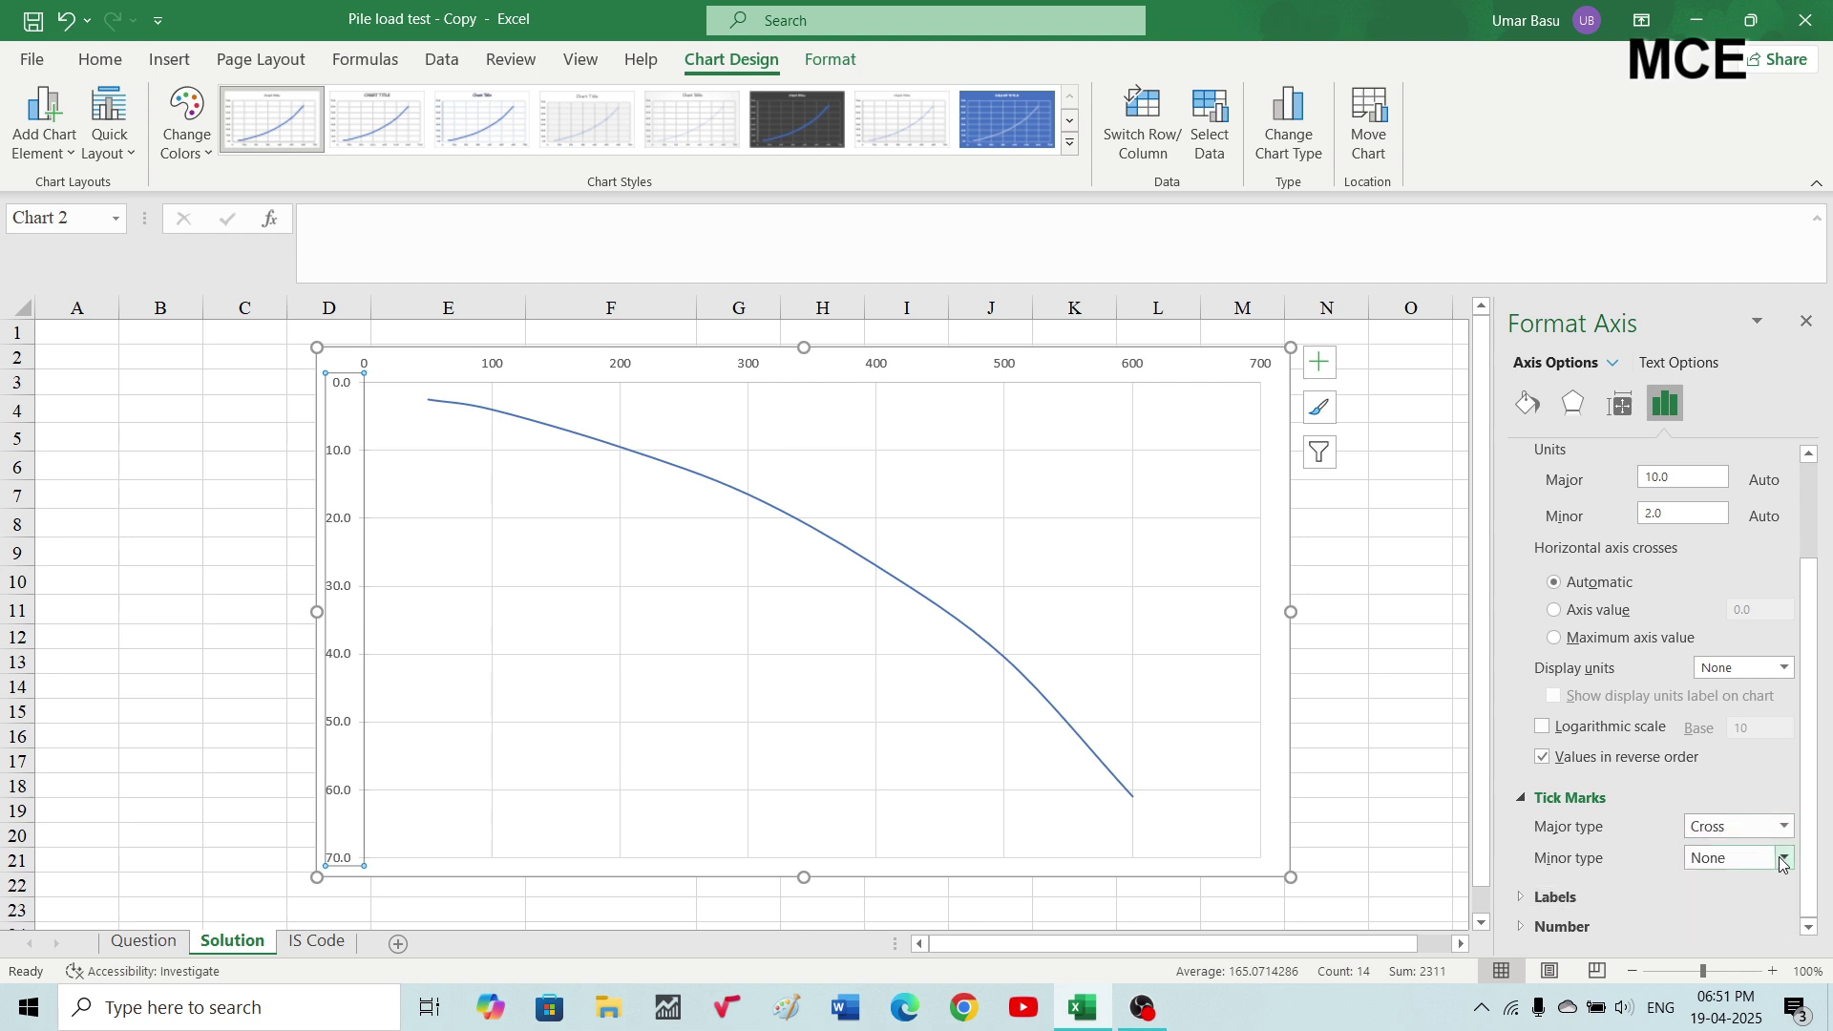
left_click(1784, 859)
left_click(1733, 904)
Format the vertical axis line as solid black with a width of 1.5 pt.
left_click(1518, 407)
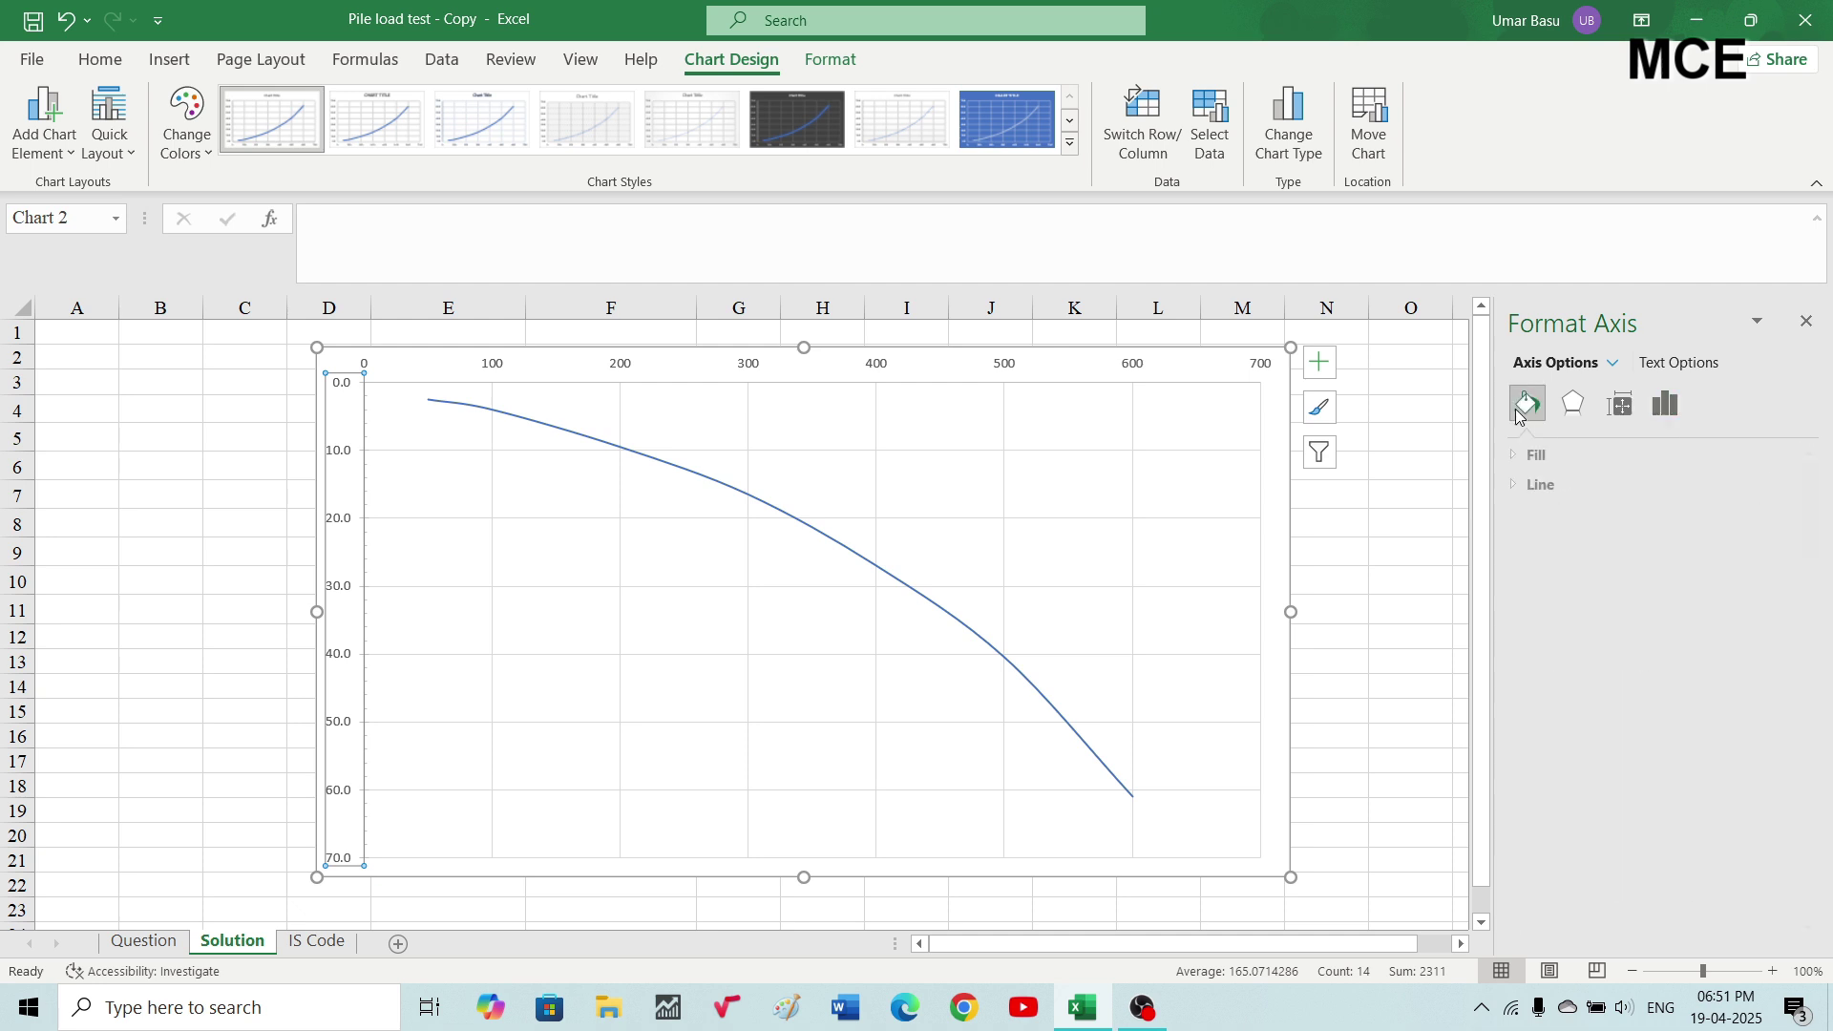
left_click(1518, 487)
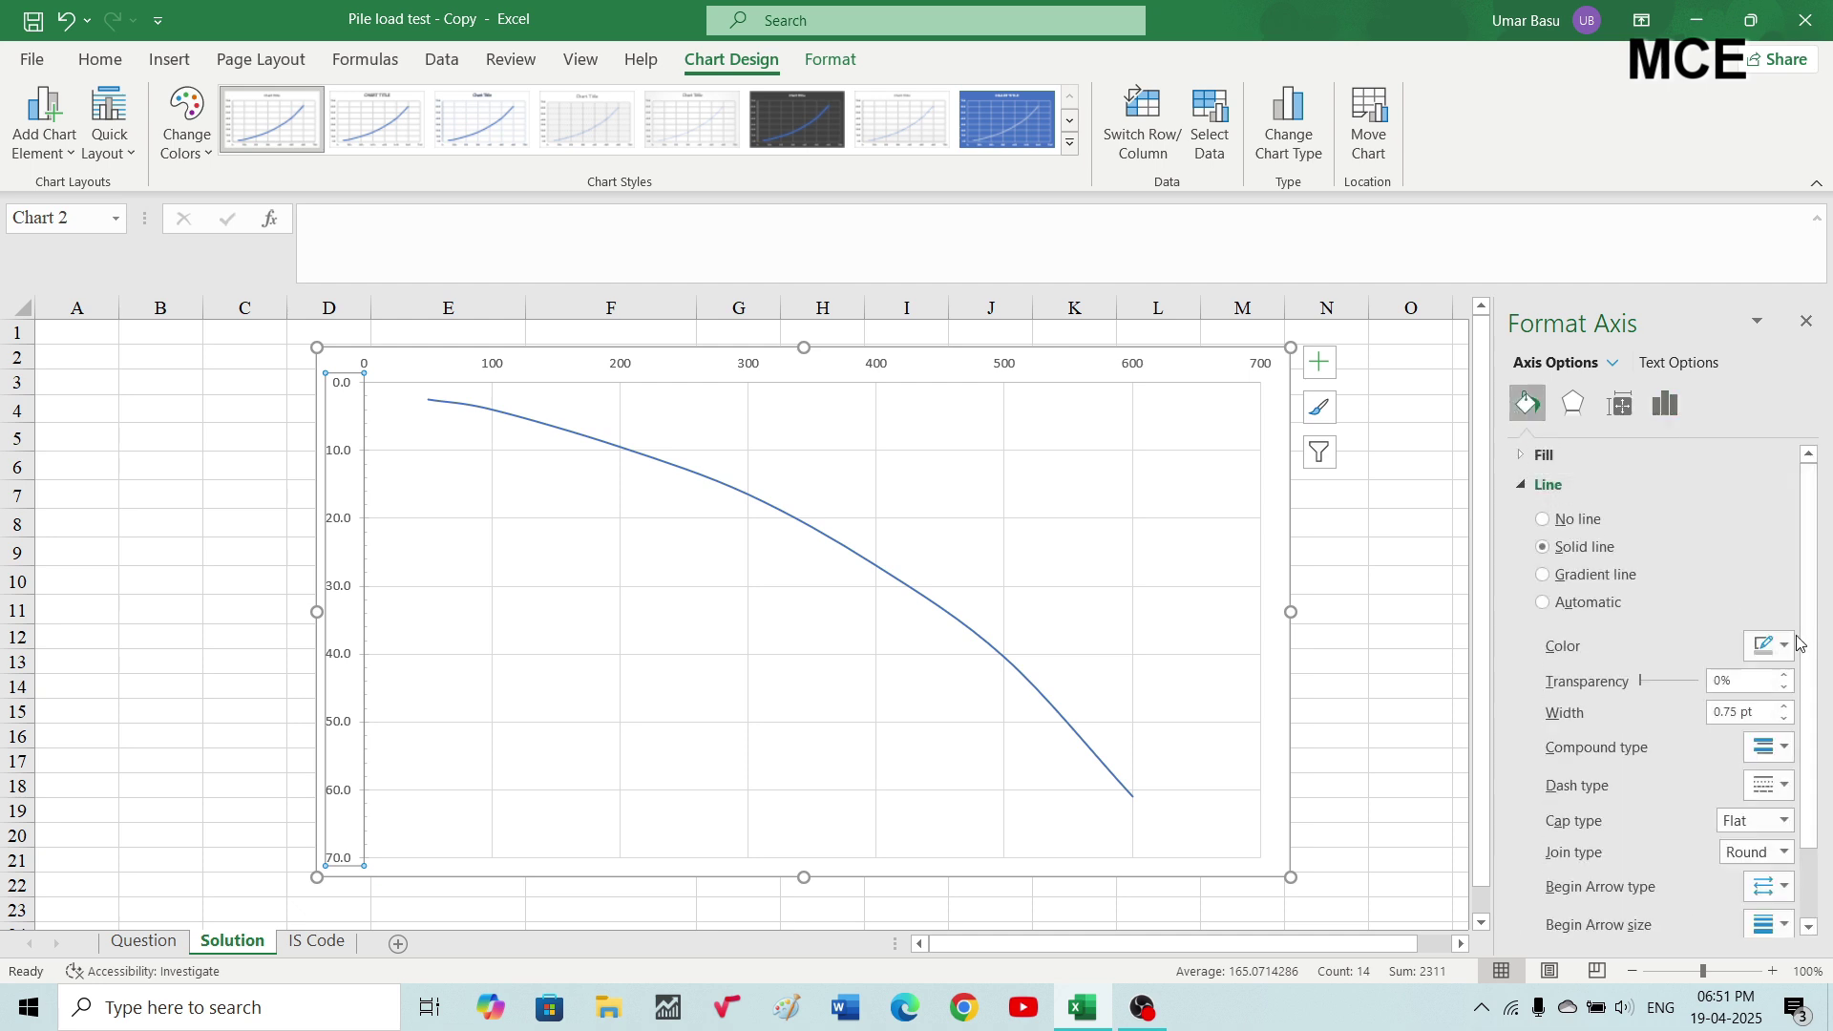
left_click(1768, 647)
left_click(1666, 708)
left_click(1783, 707)
left_click(1783, 708)
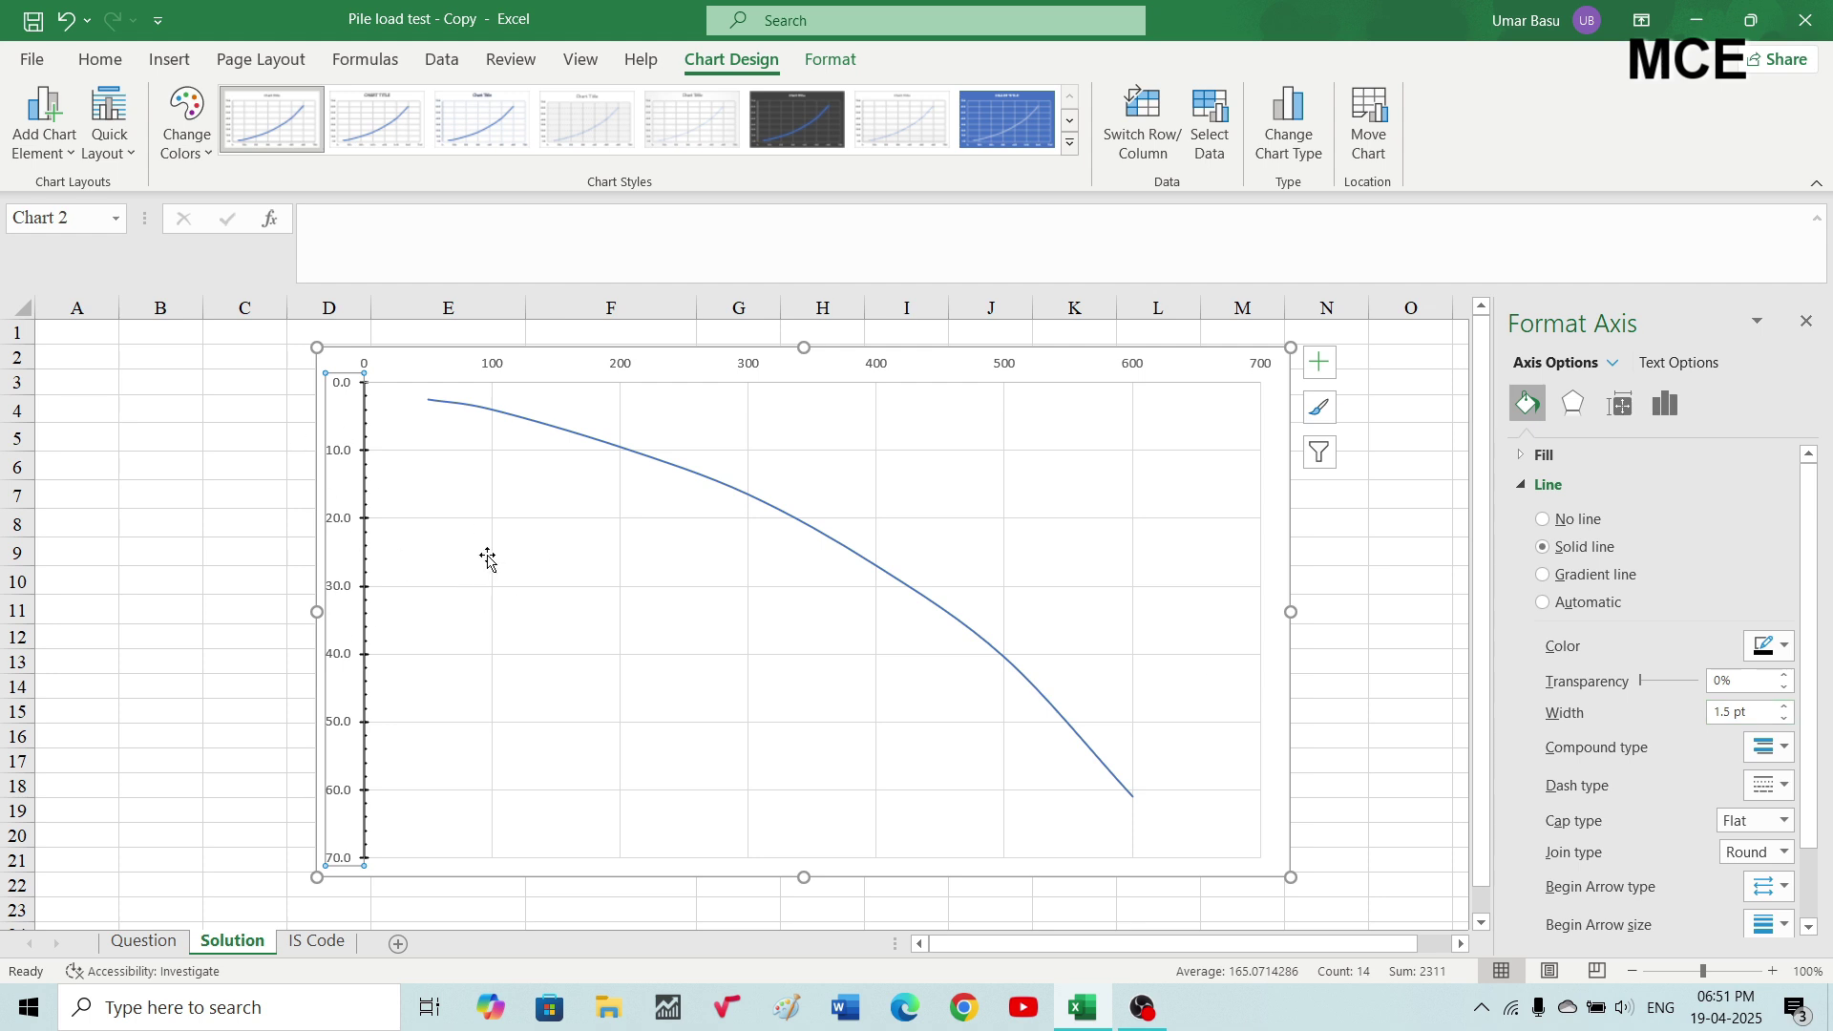
Format the horizontal axis line as solid black with a width of 1.5 pt.
left_click(610, 381)
left_click(1771, 646)
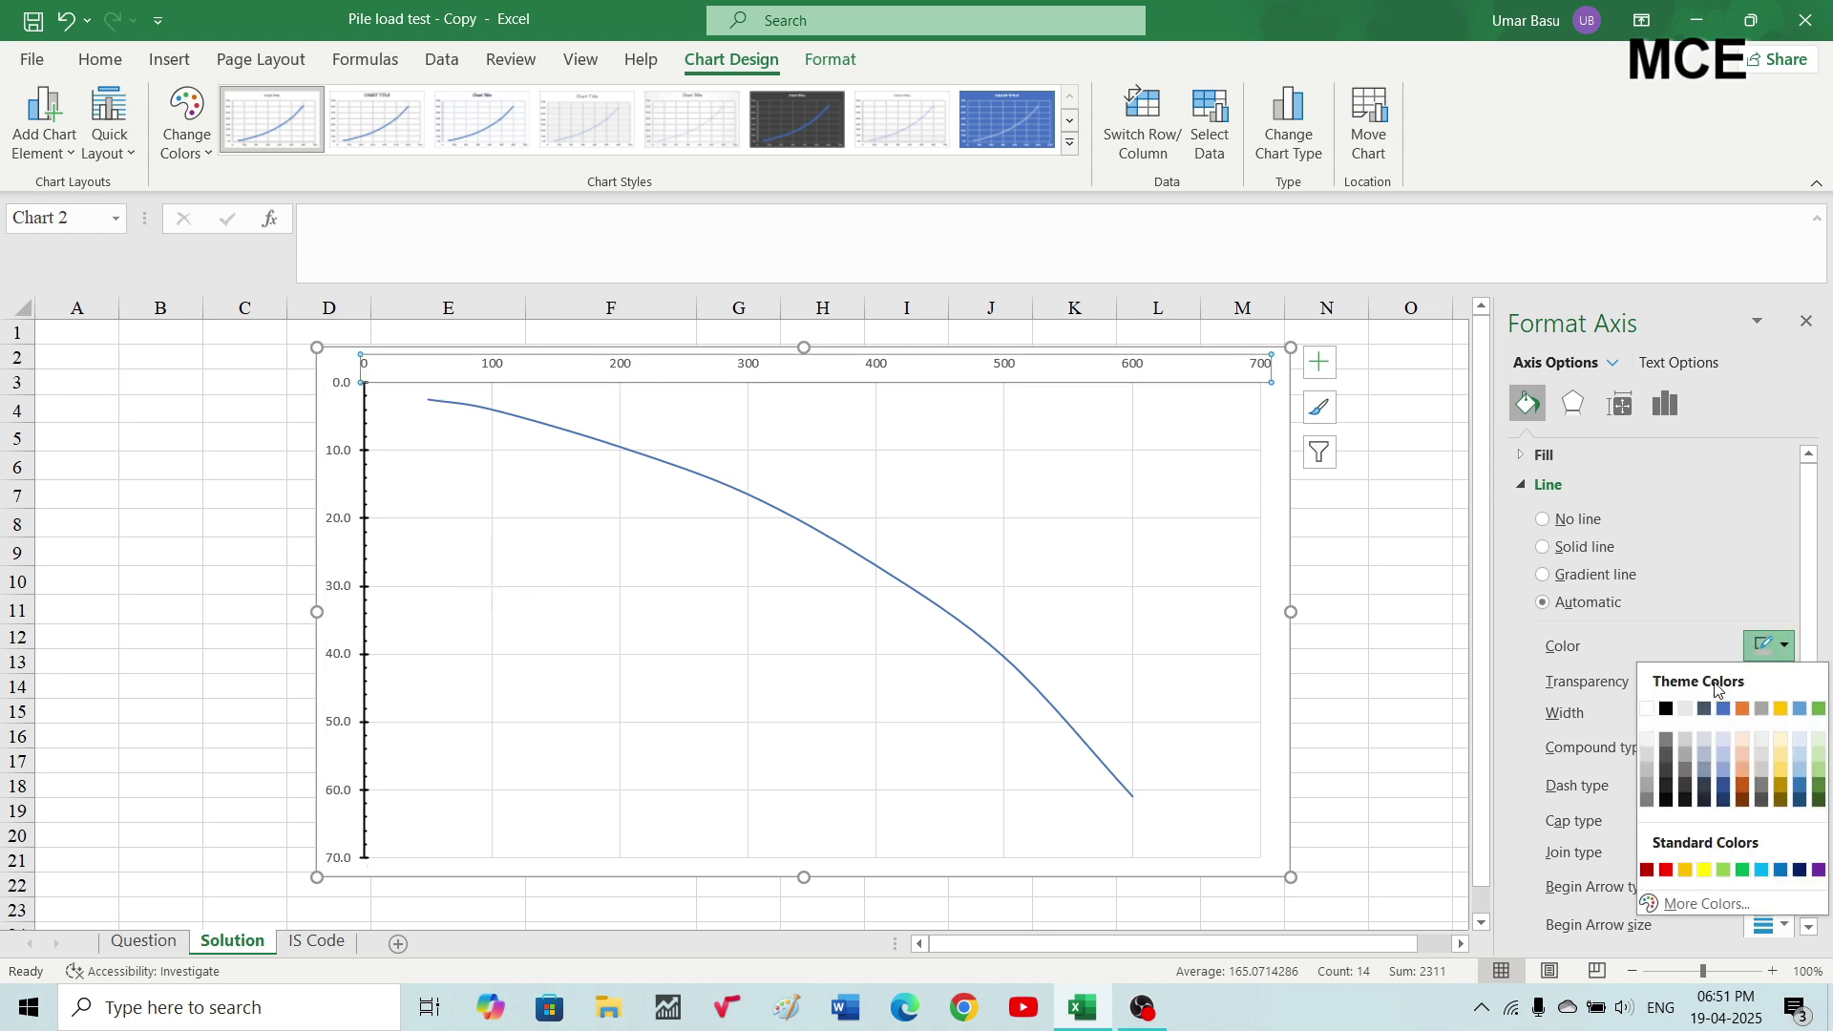
left_click(1666, 710)
left_click(1785, 707)
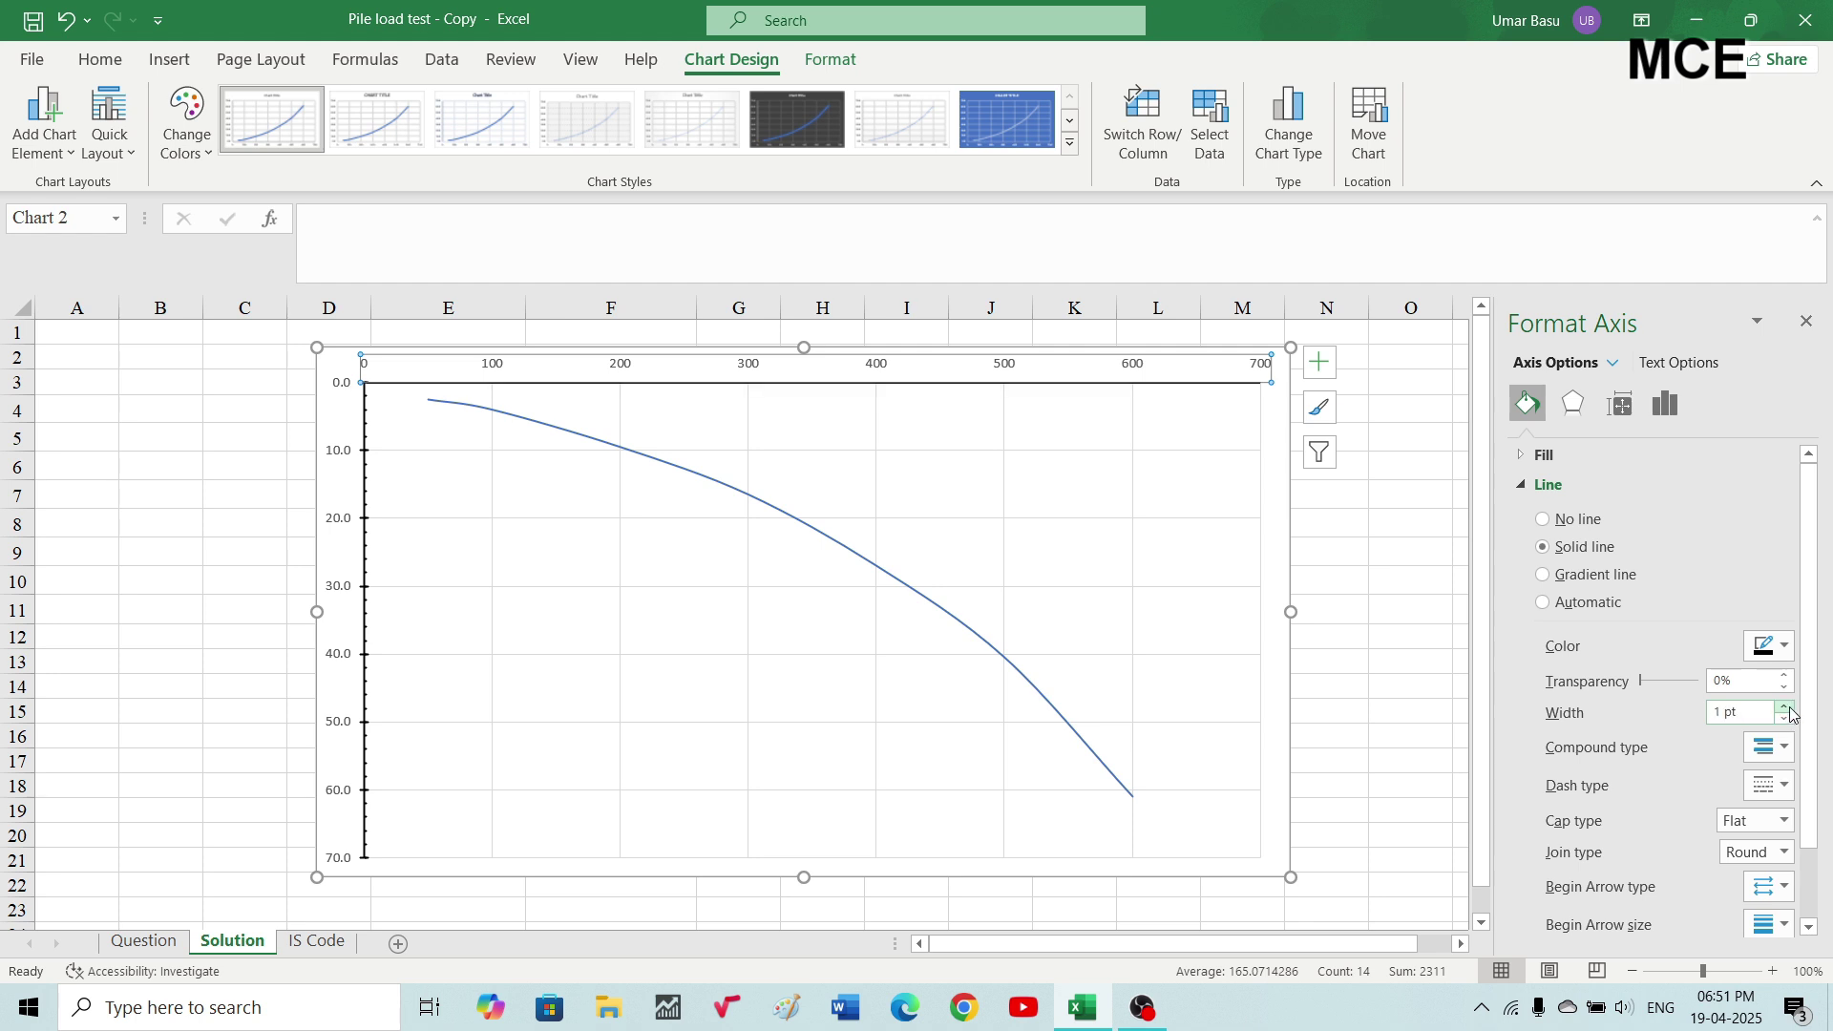
left_click(1785, 708)
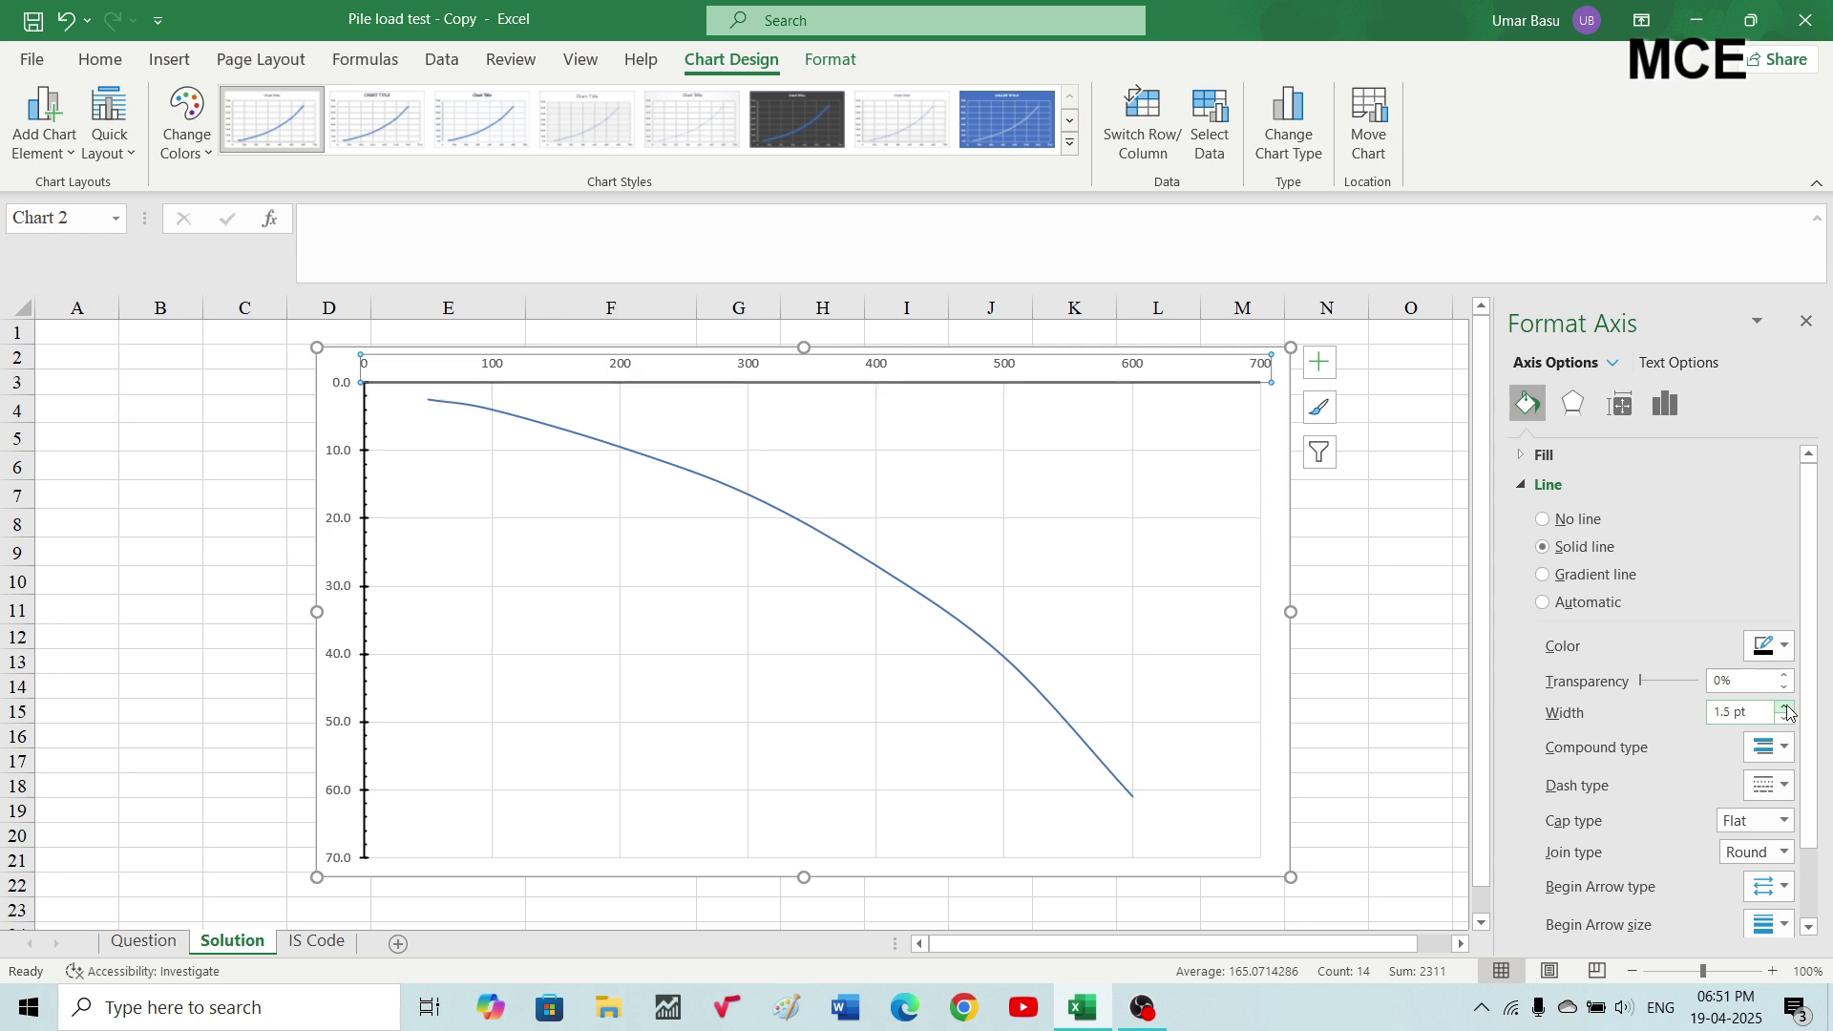
Set the minor unit of the horizontal axis to 10.
left_click(1666, 404)
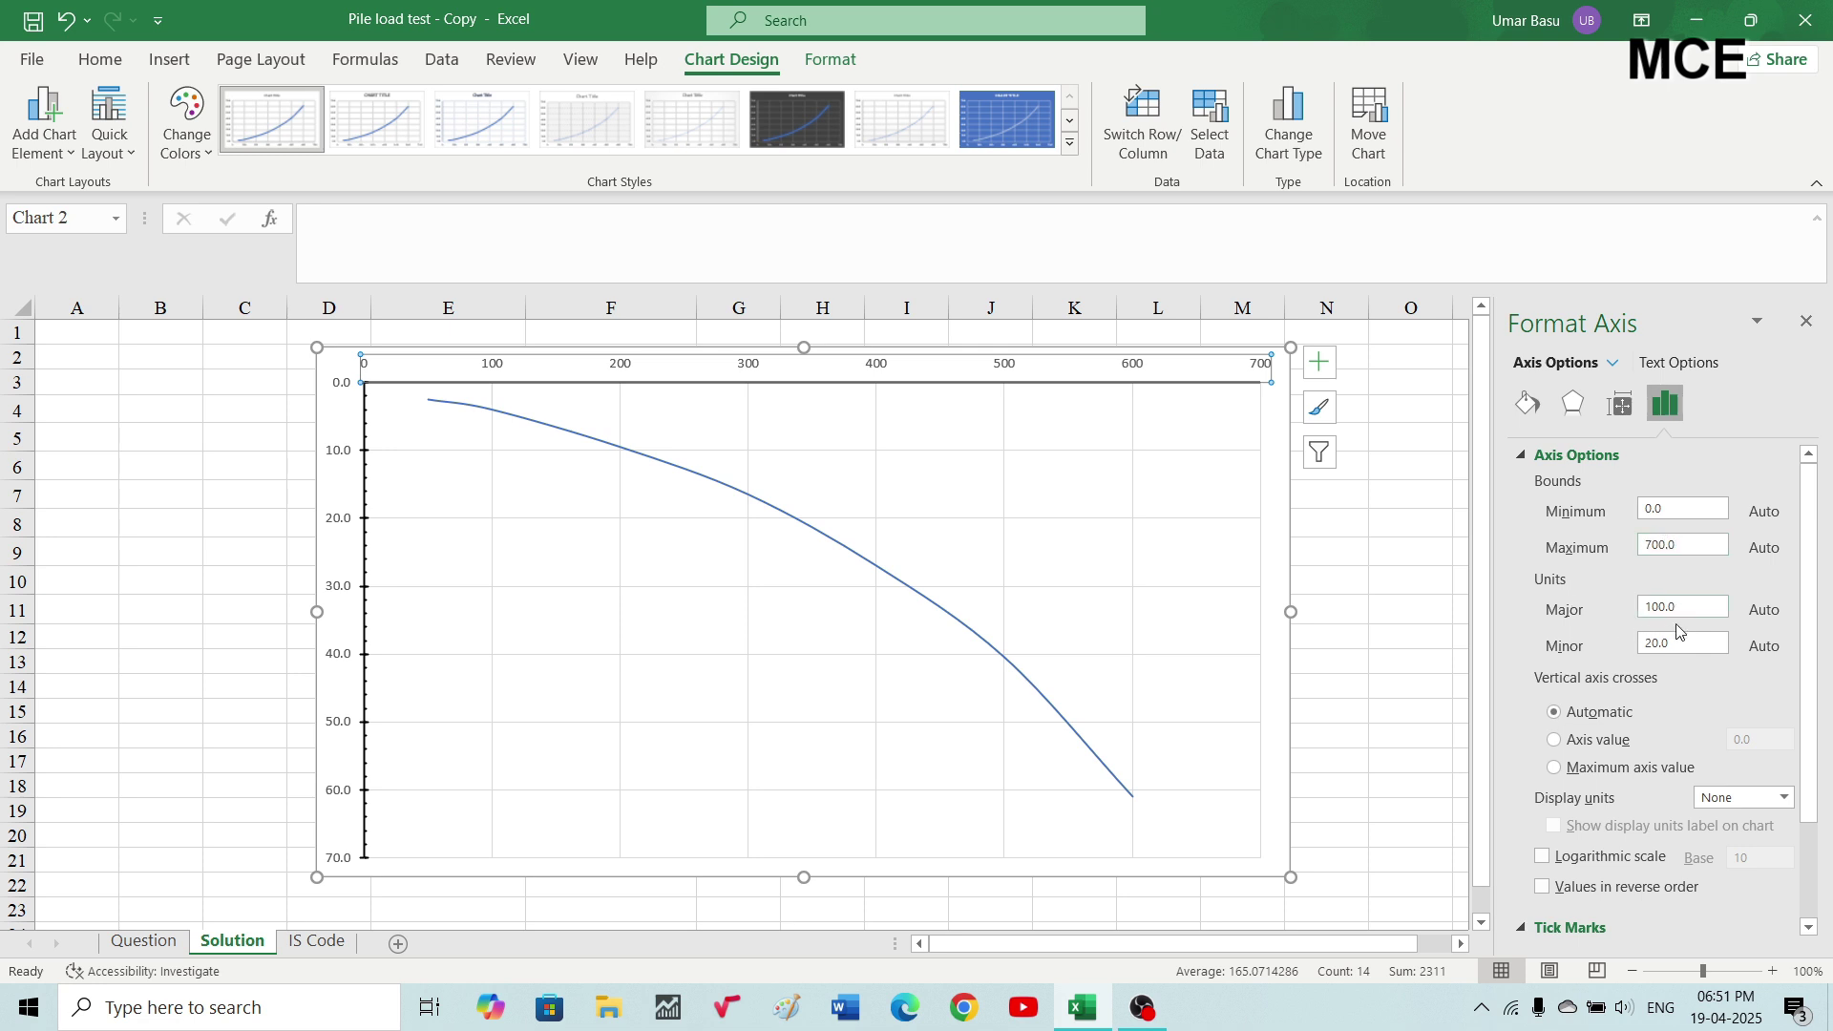
left_click(1657, 647)
key("Return")
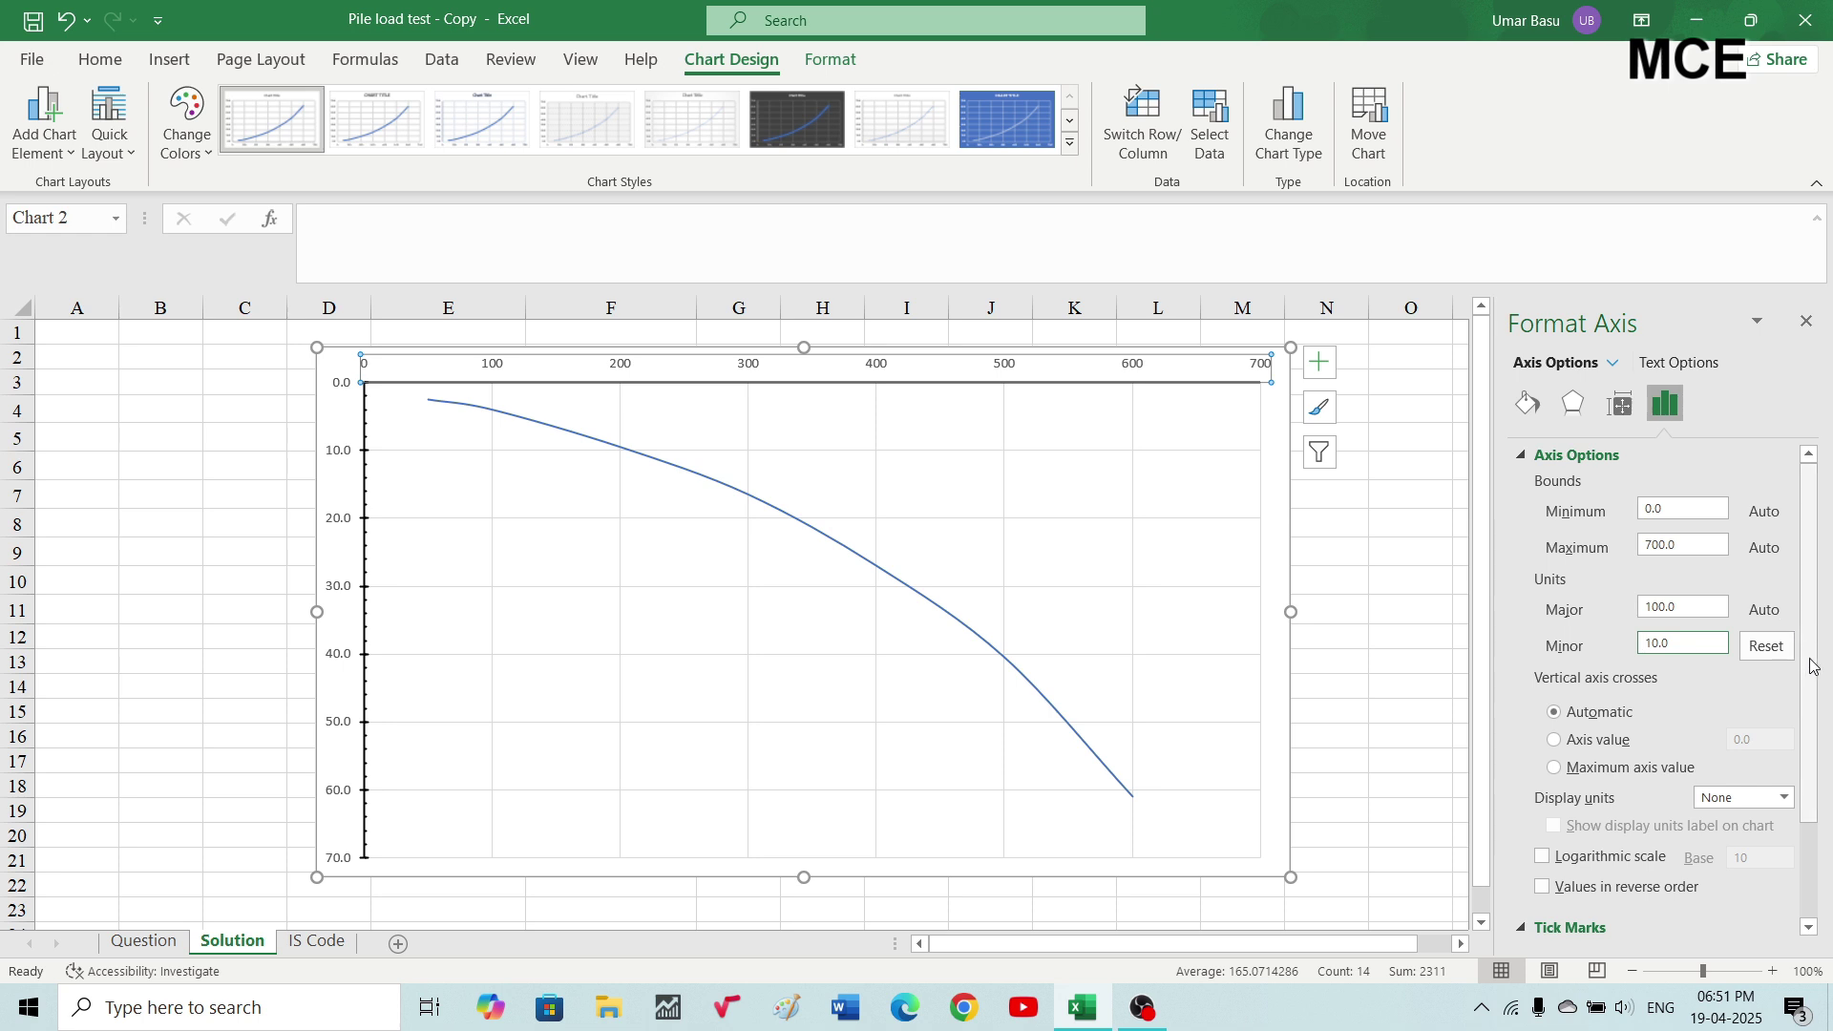
Set the horizontal axis tick marks to Cross for the major type and Inside for the minor type.
scroll(1795, 640, "down", 3)
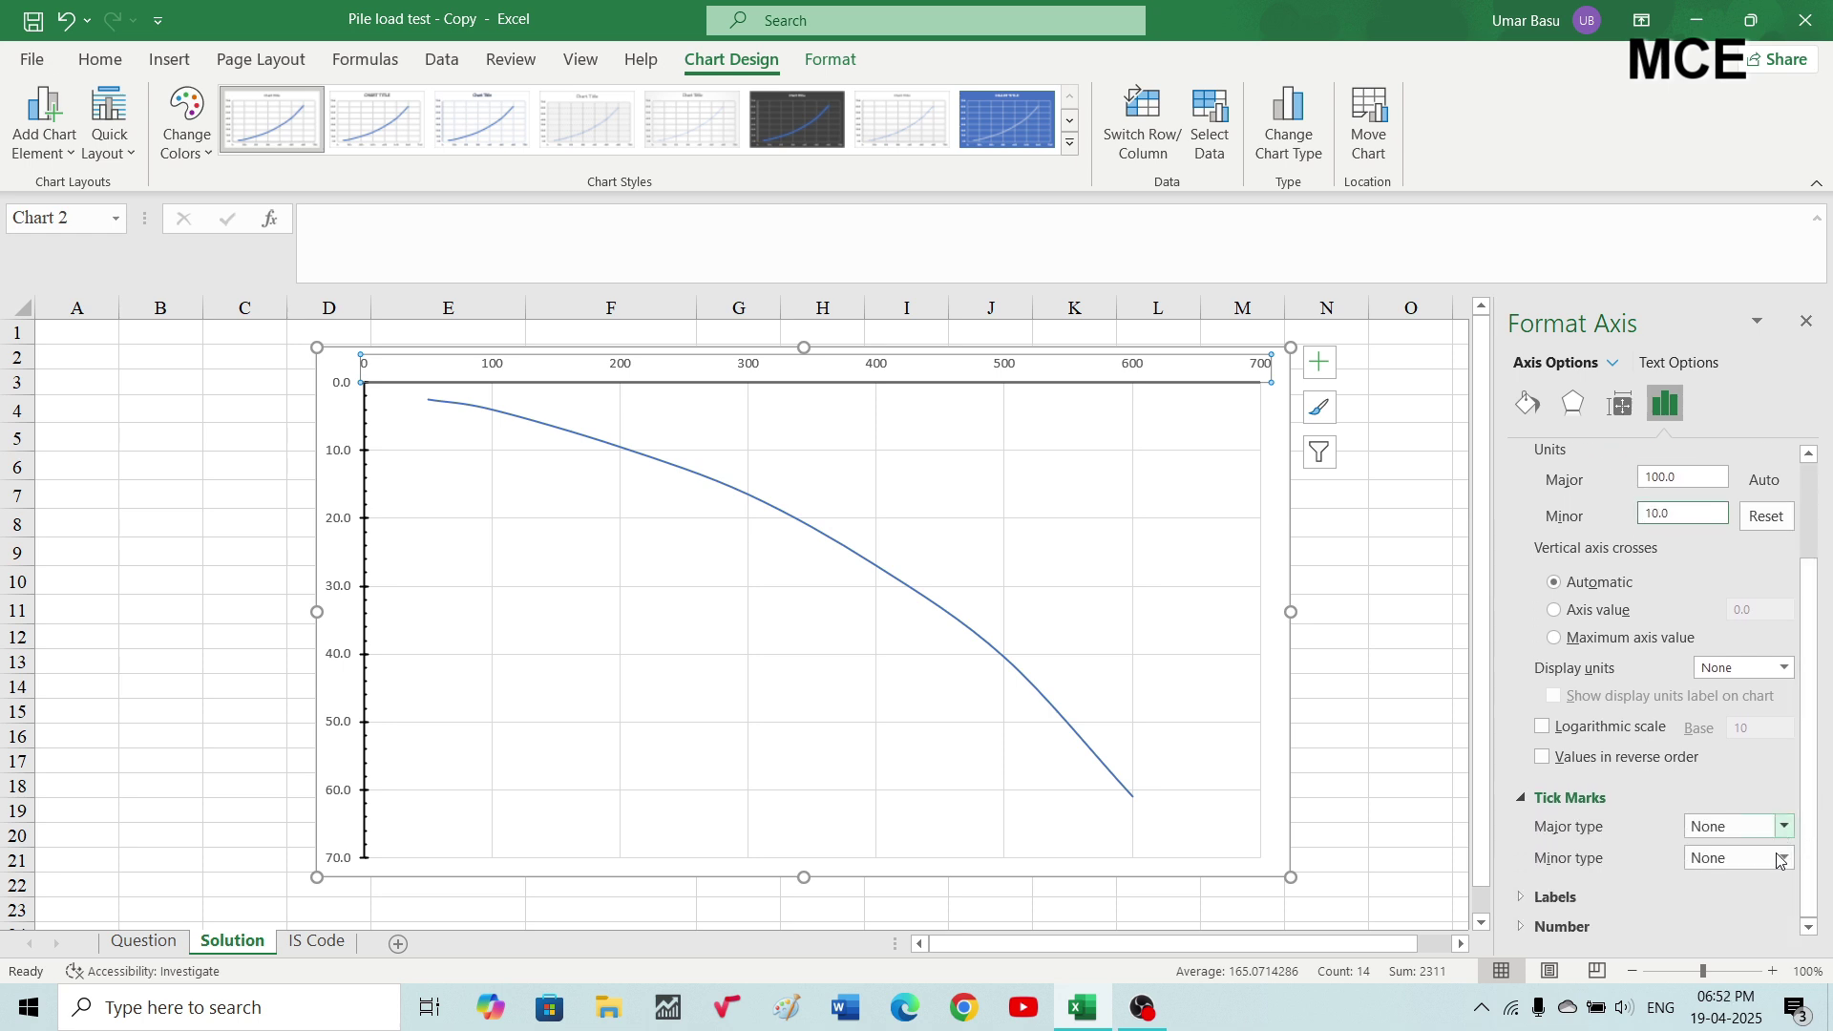
left_click(1783, 828)
left_click(1735, 920)
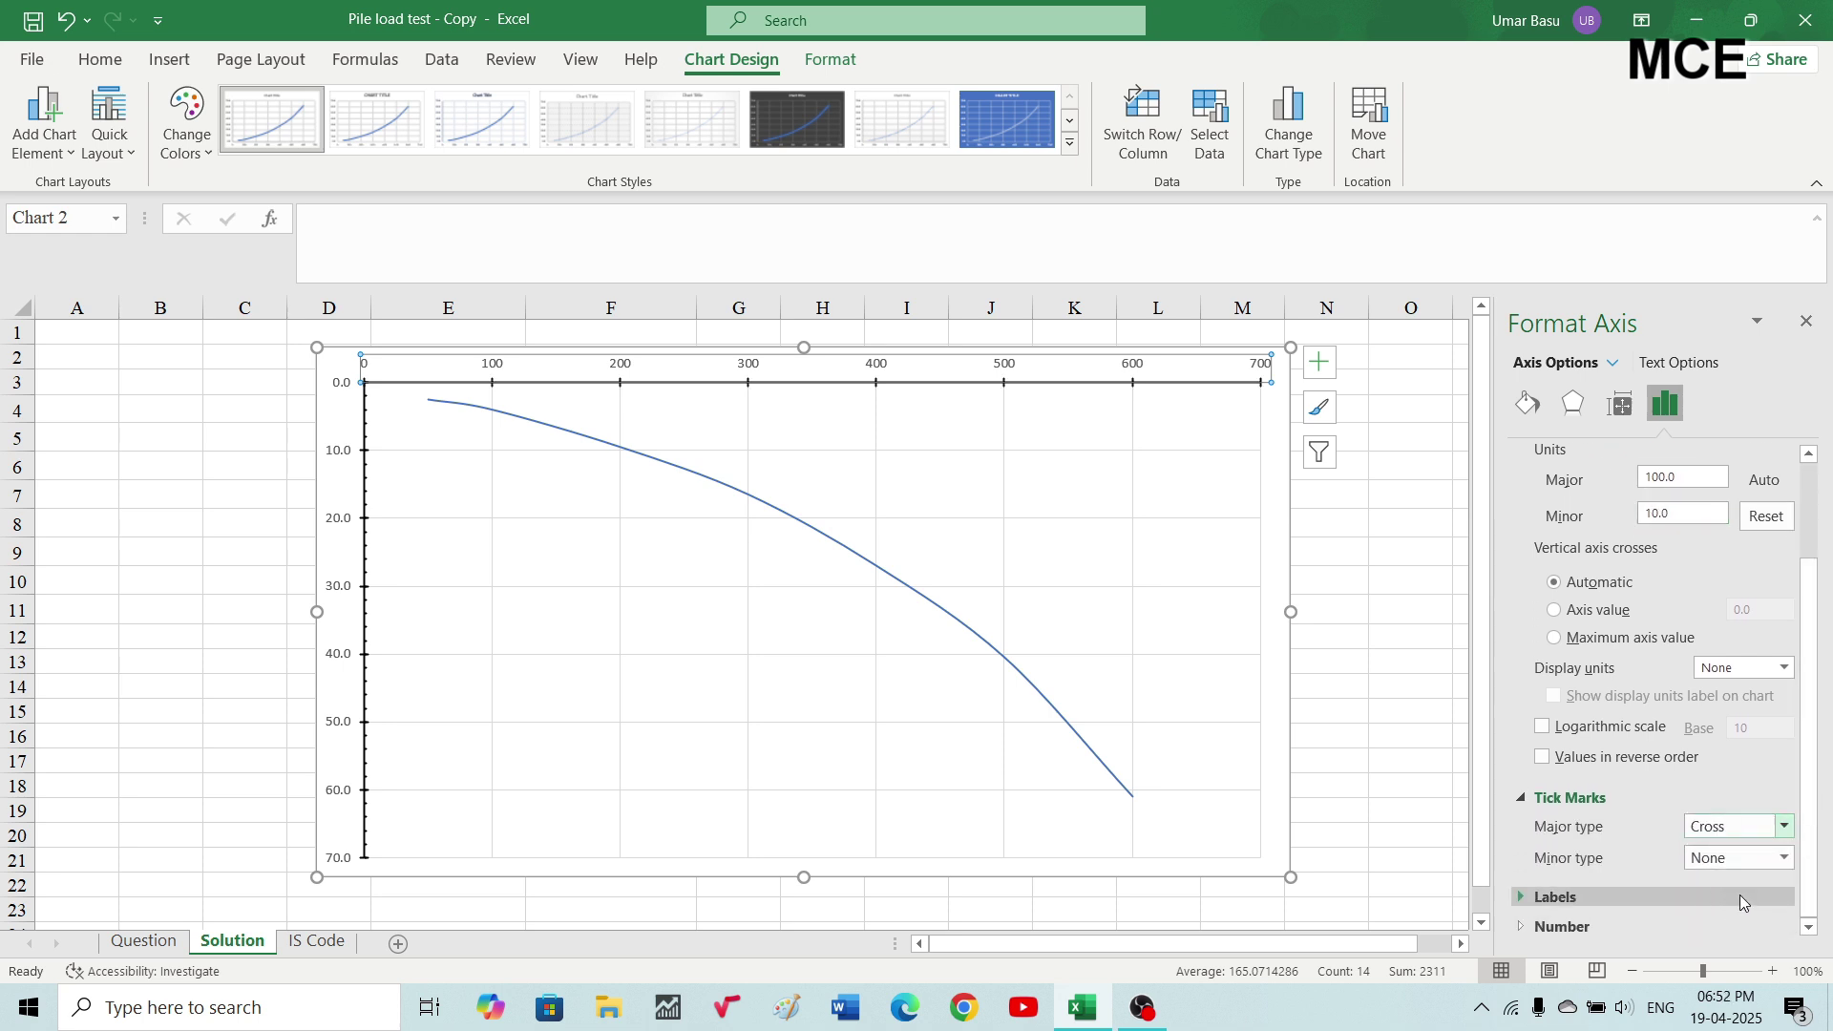
left_click(1782, 857)
left_click(1716, 905)
Give the plot area a solid black border with a width of 1.5 pt.
left_click(1256, 556)
left_click(1528, 403)
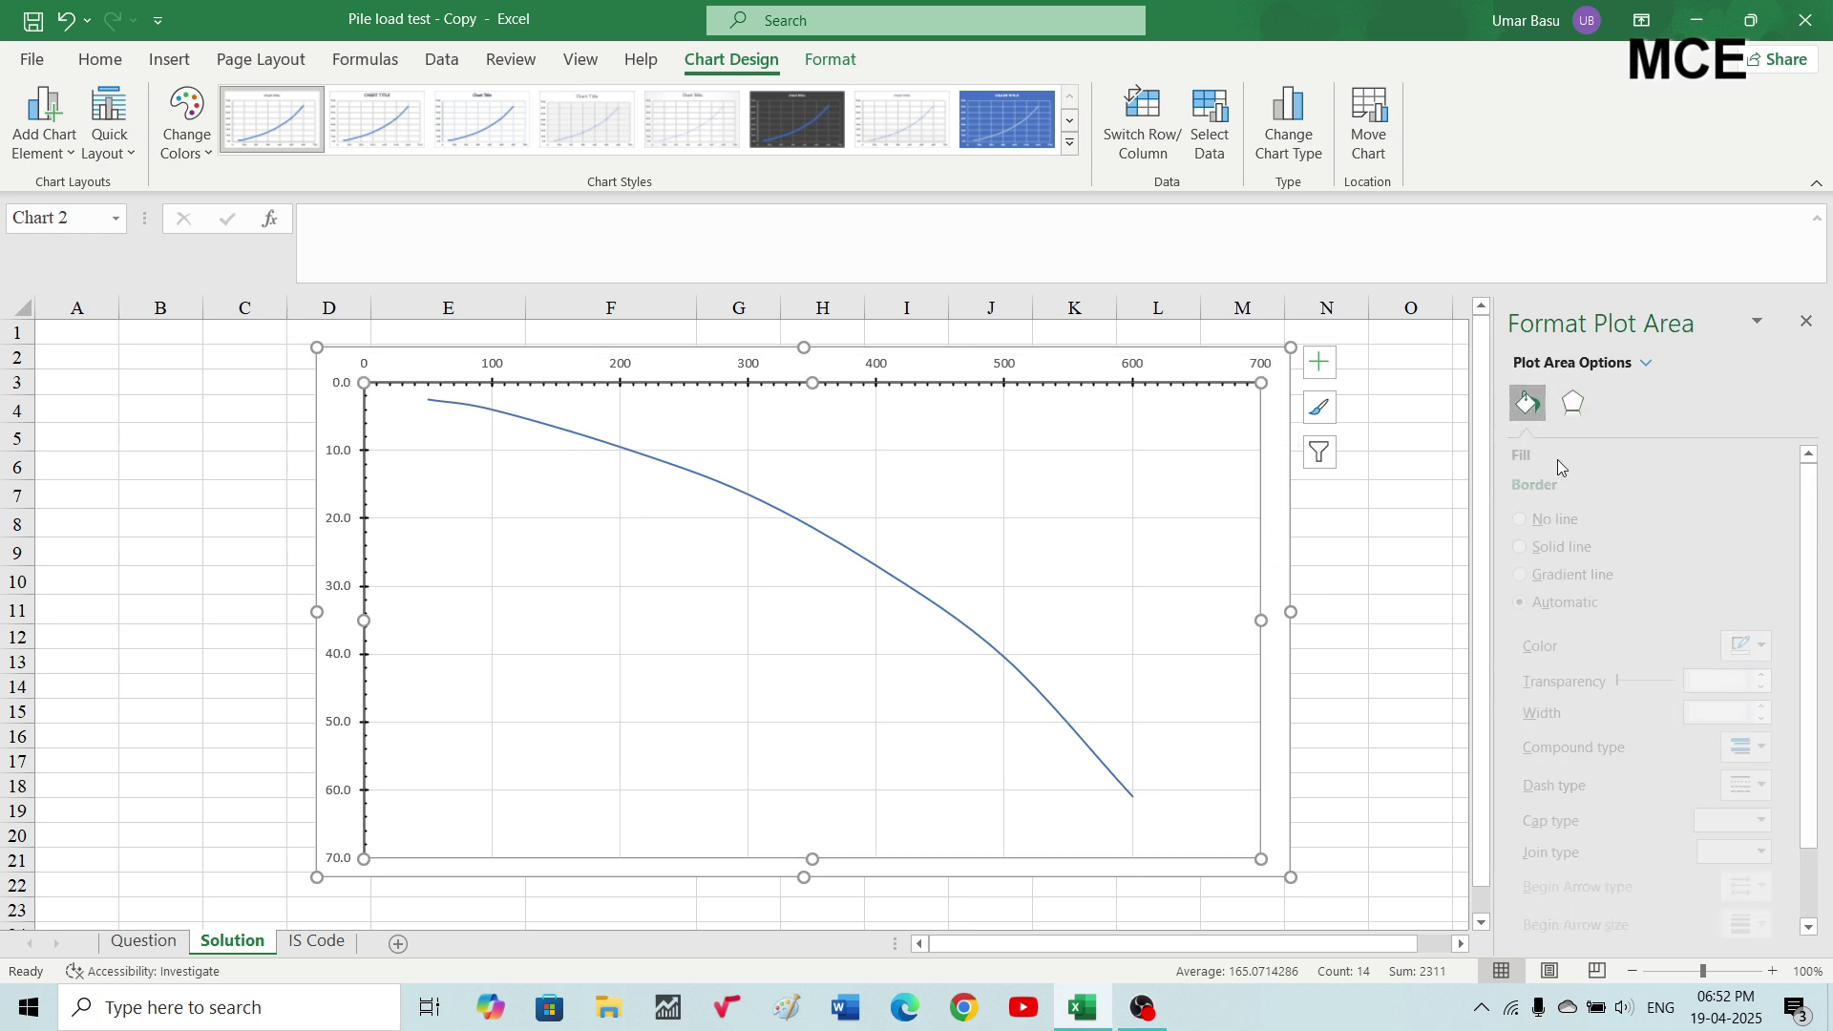
left_click(1558, 484)
left_click(1783, 646)
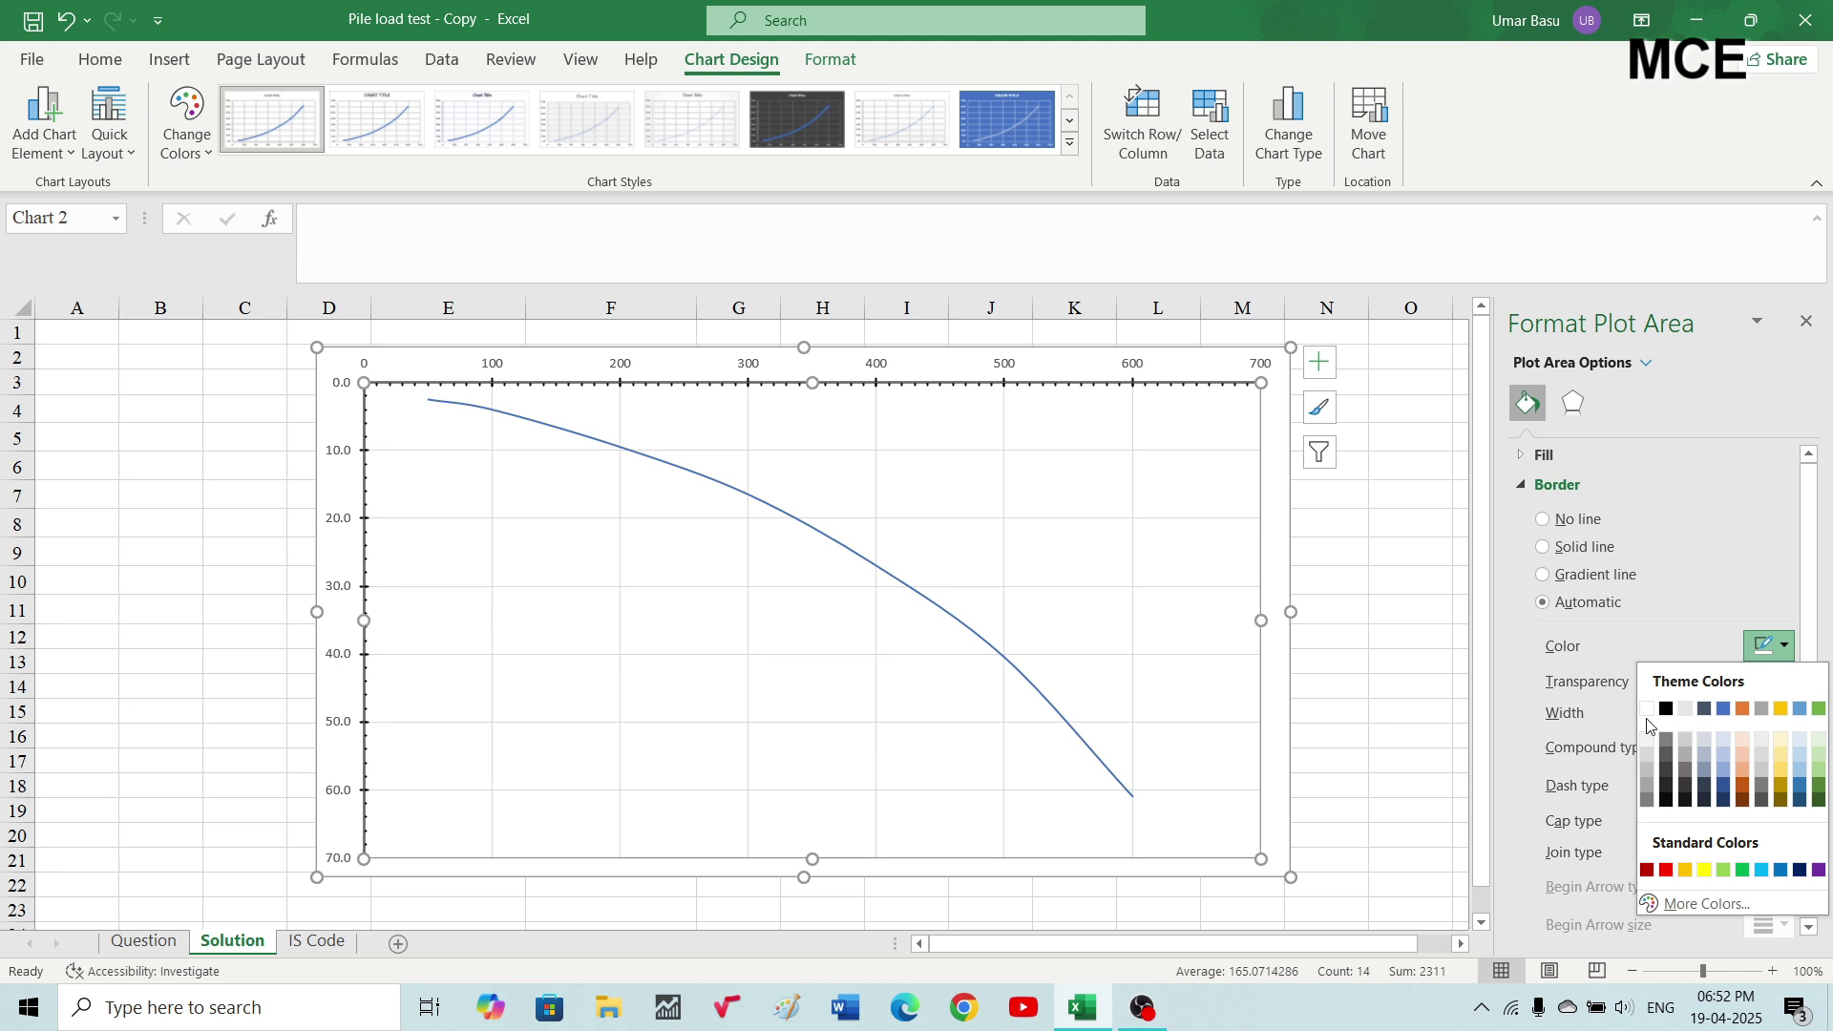
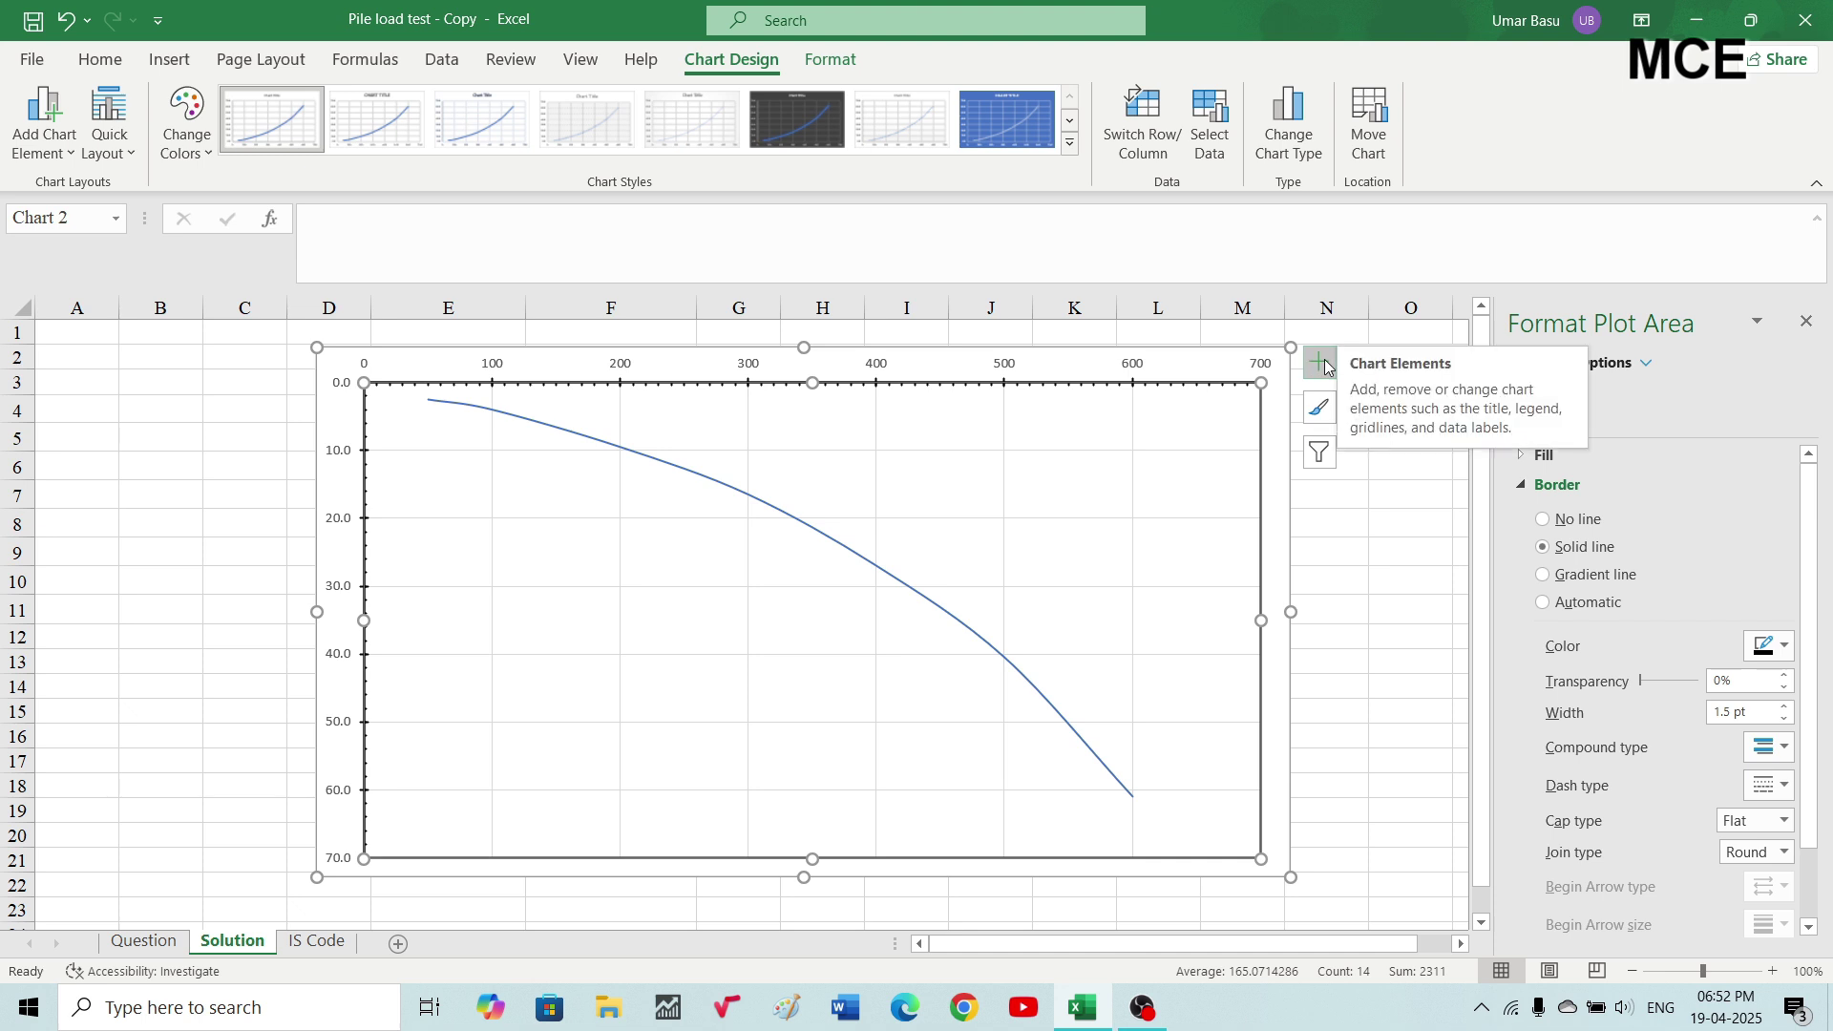
Add axis titles to the chart and set the horizontal axis title to "Load (kN)".
left_click(1322, 364)
left_click(1388, 420)
left_click(836, 380)
left_click_drag(802, 377, 866, 378)
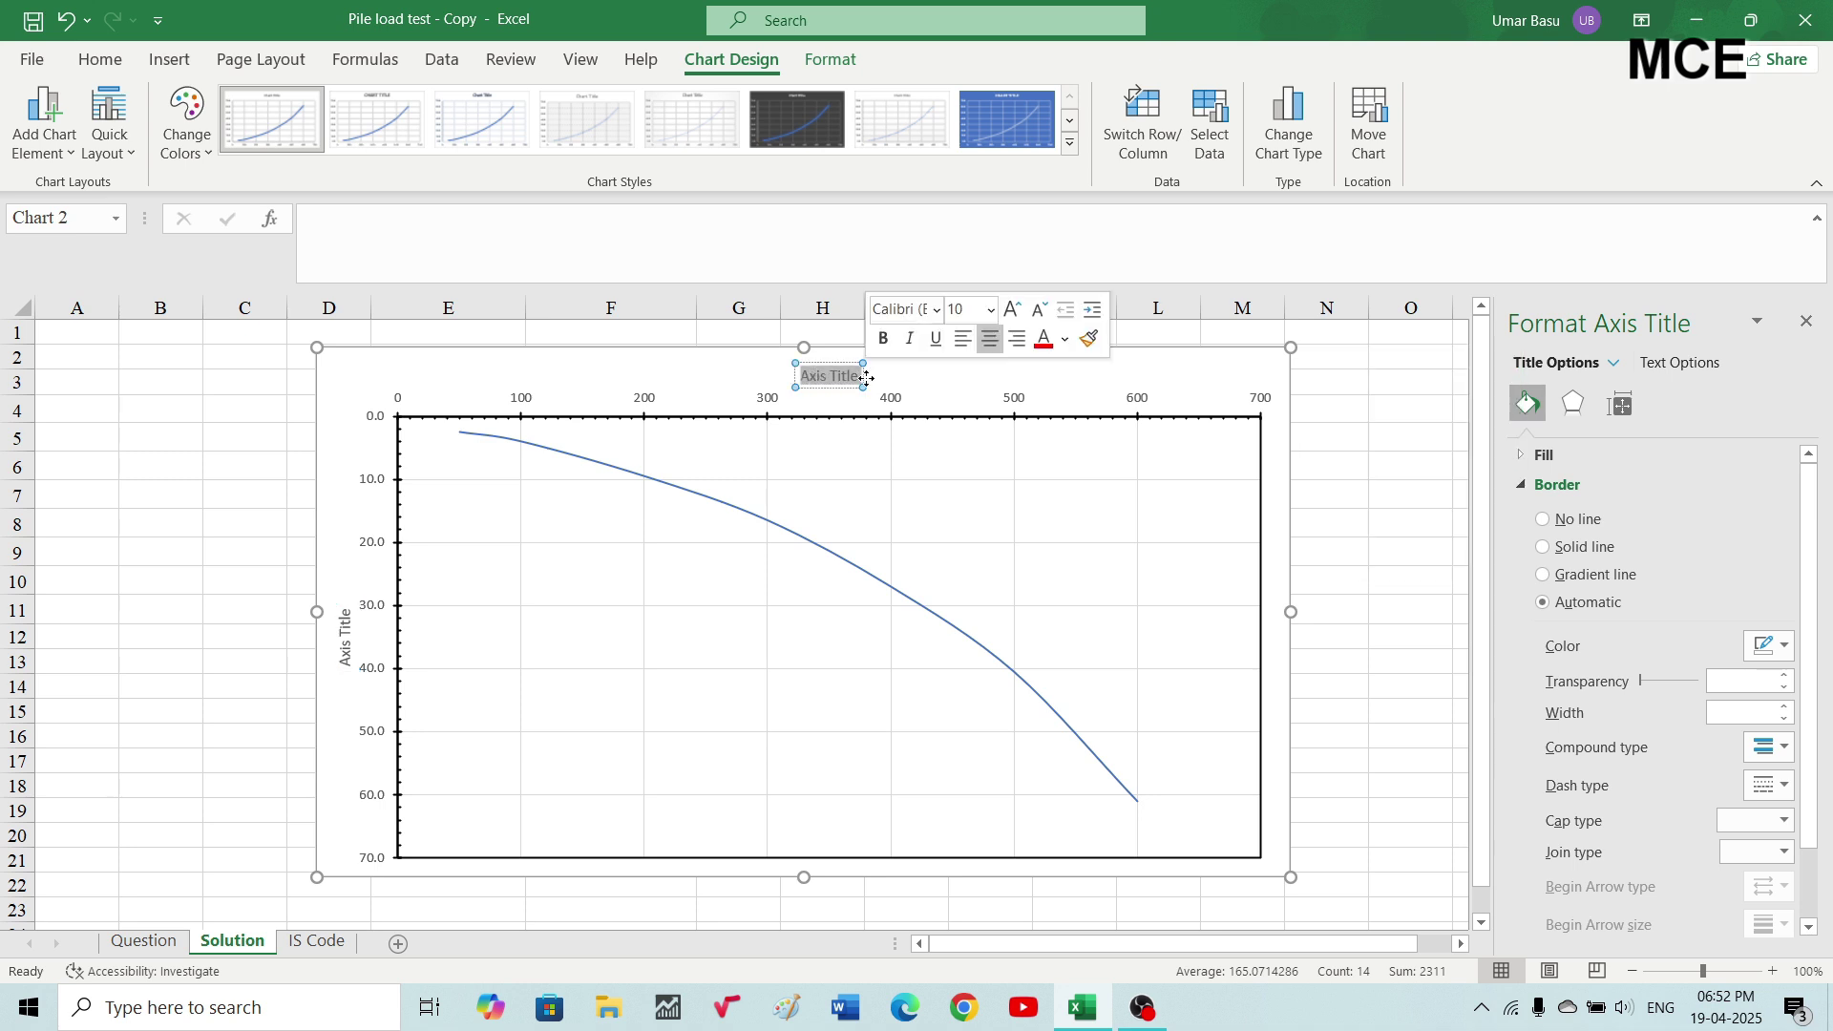
type("Lo")
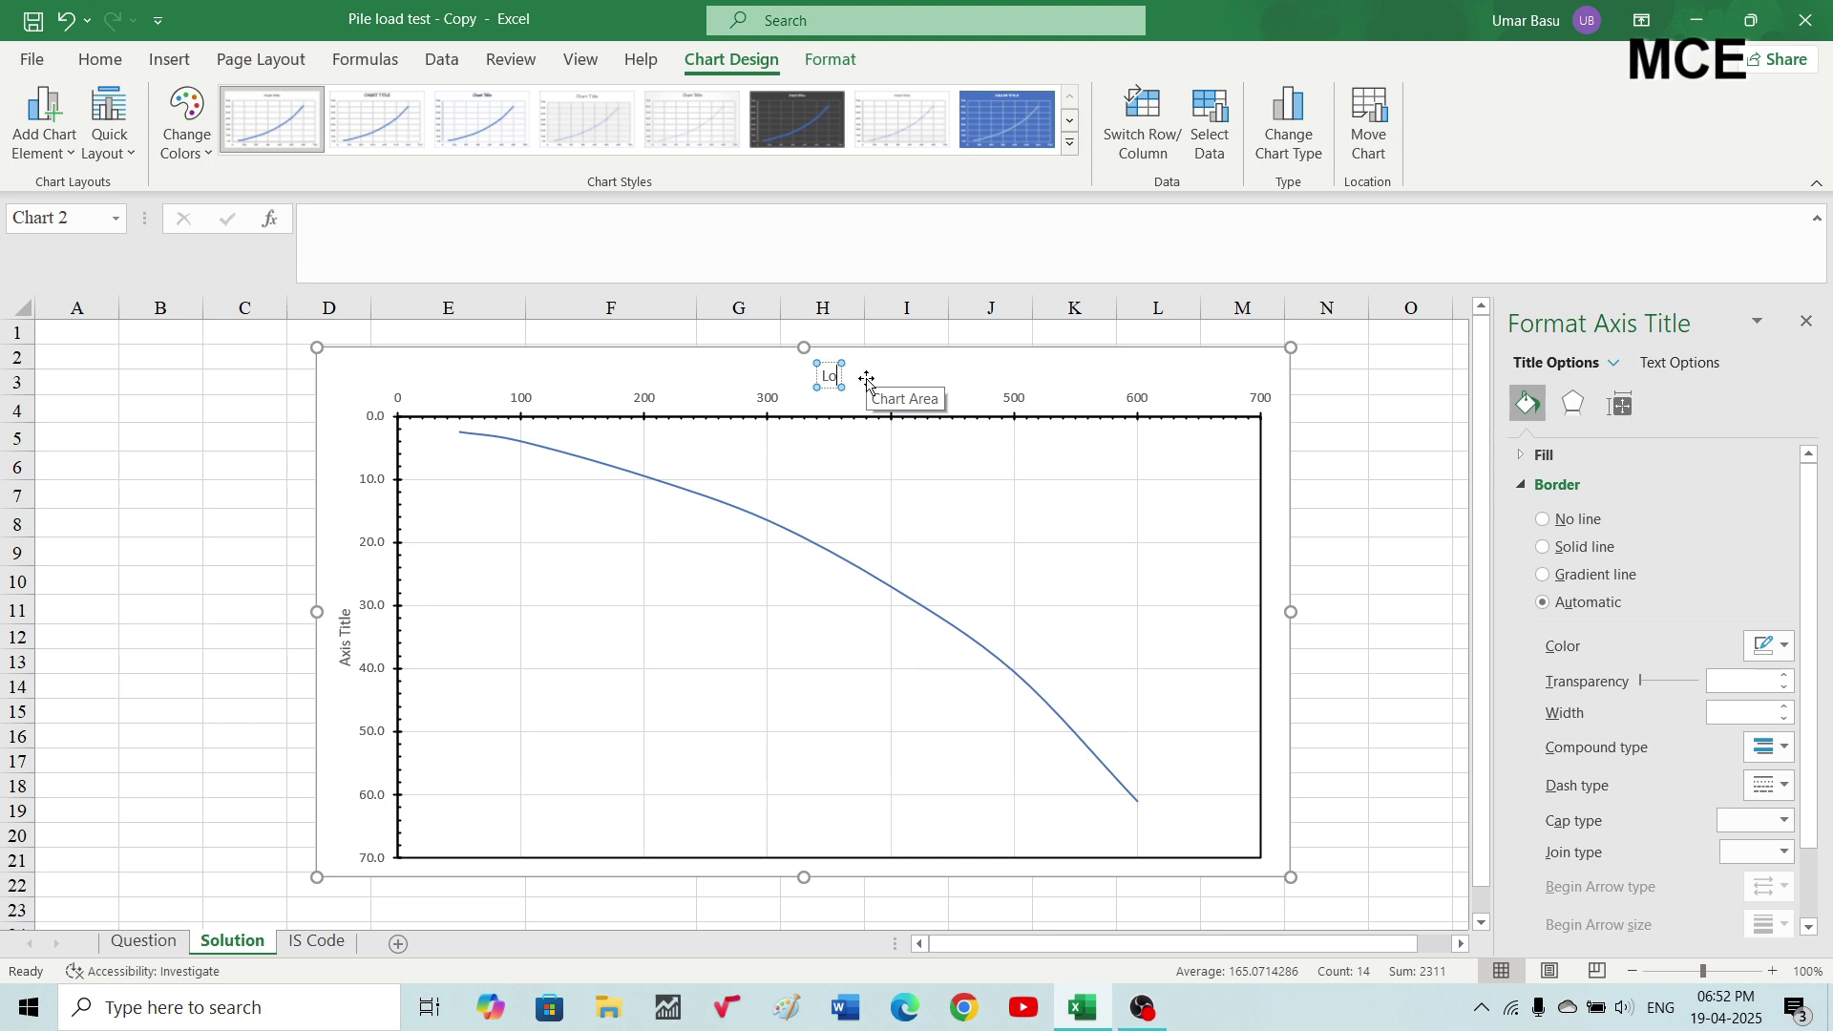
type("ad(")
key("BackSpace")
type("(kN)")
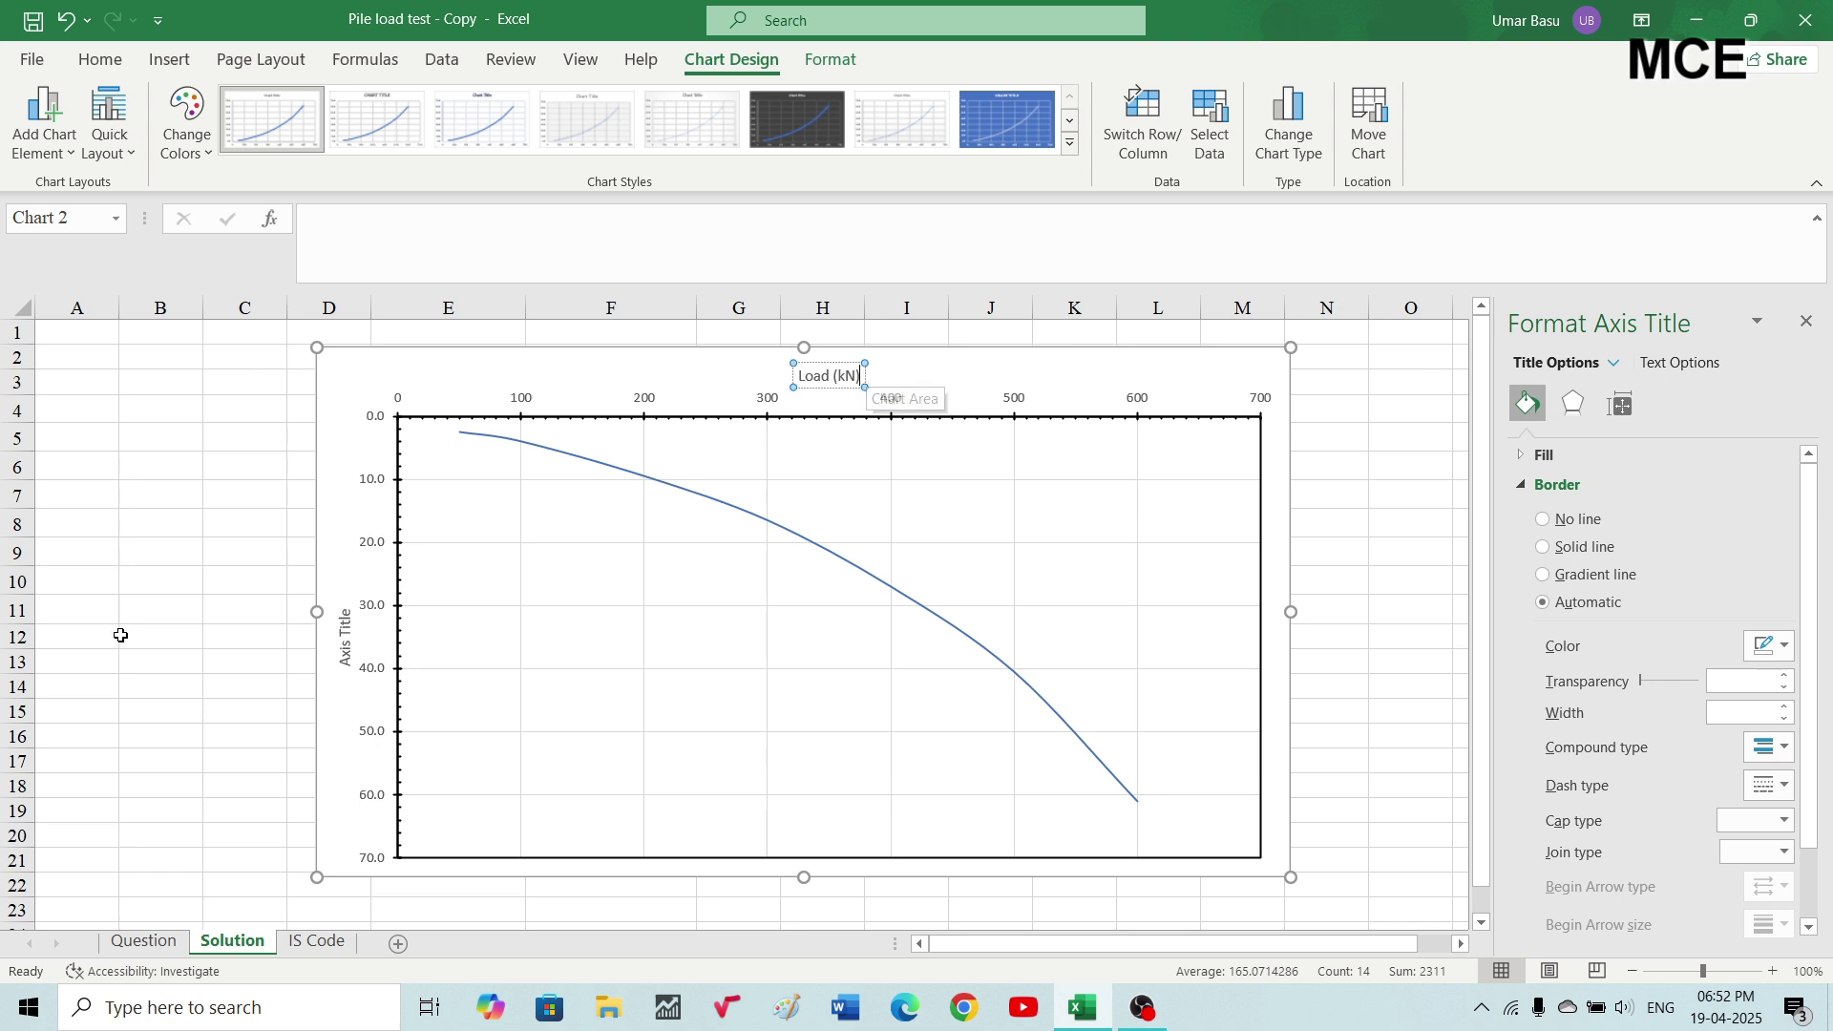
Set the vertical axis title to "Settlement (mm)".
left_click(345, 625)
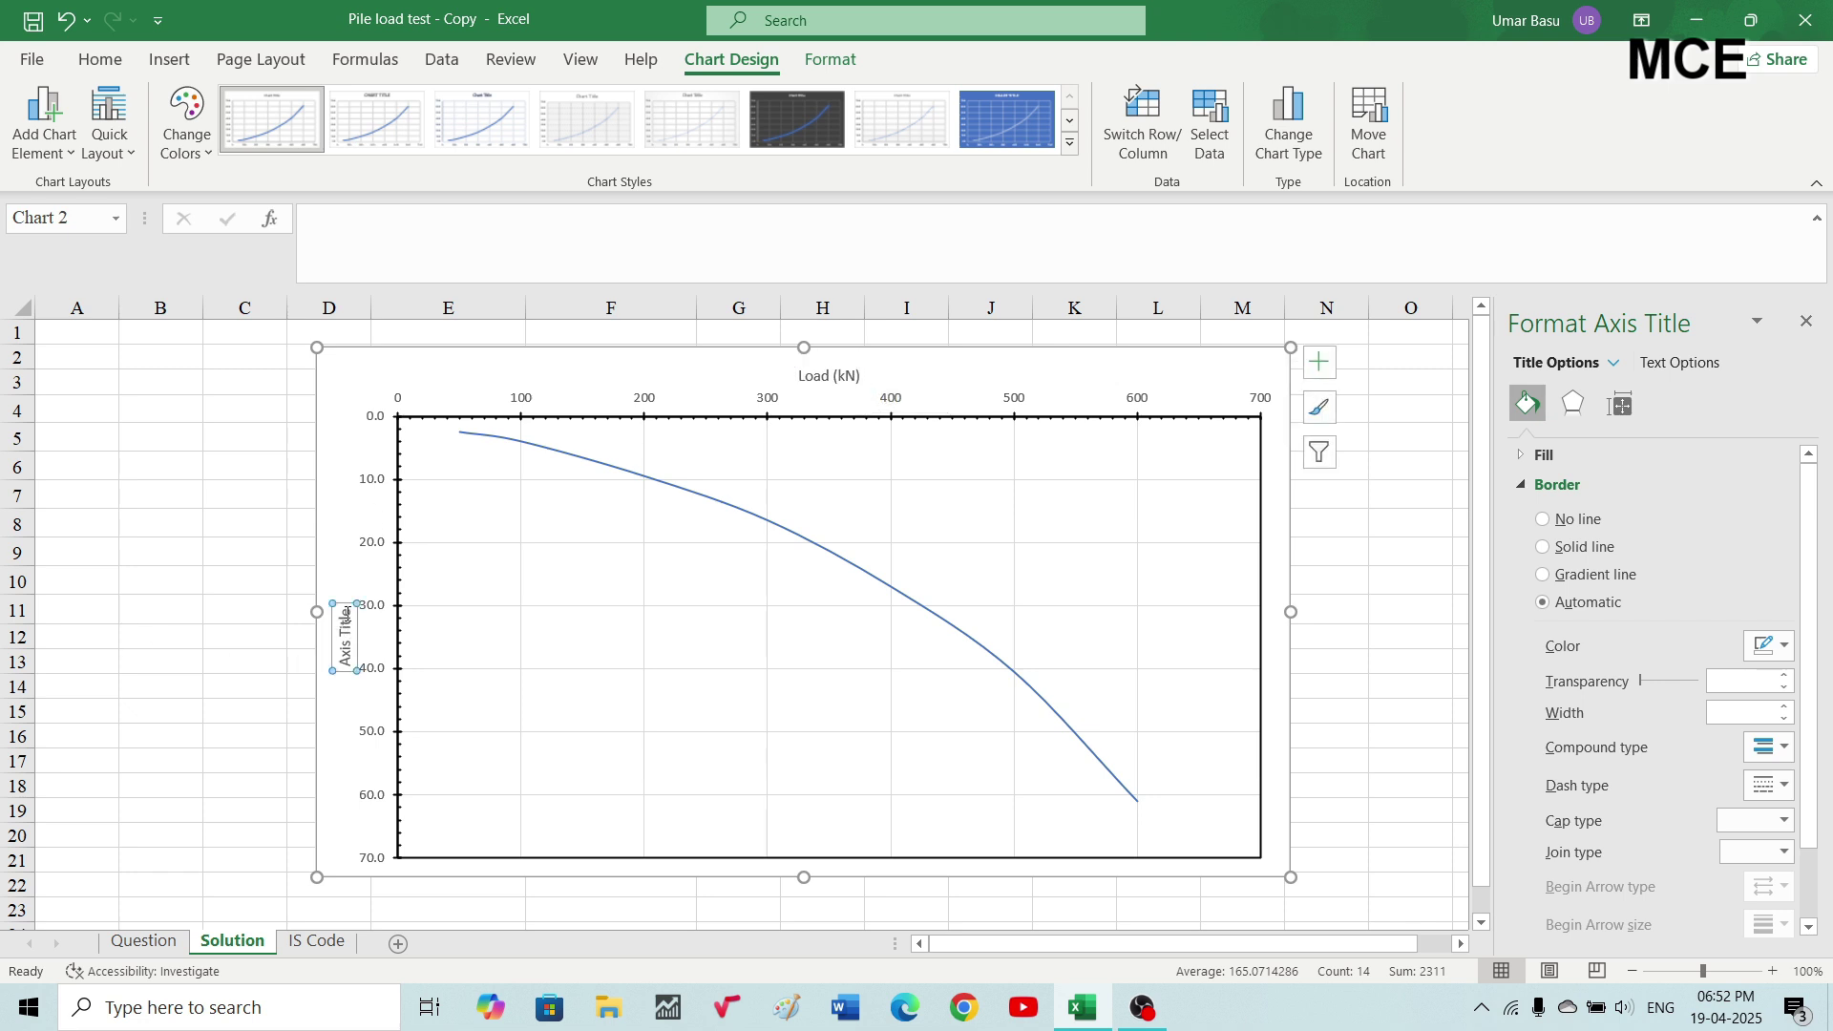
left_click_drag(346, 609, 346, 671)
type("Set")
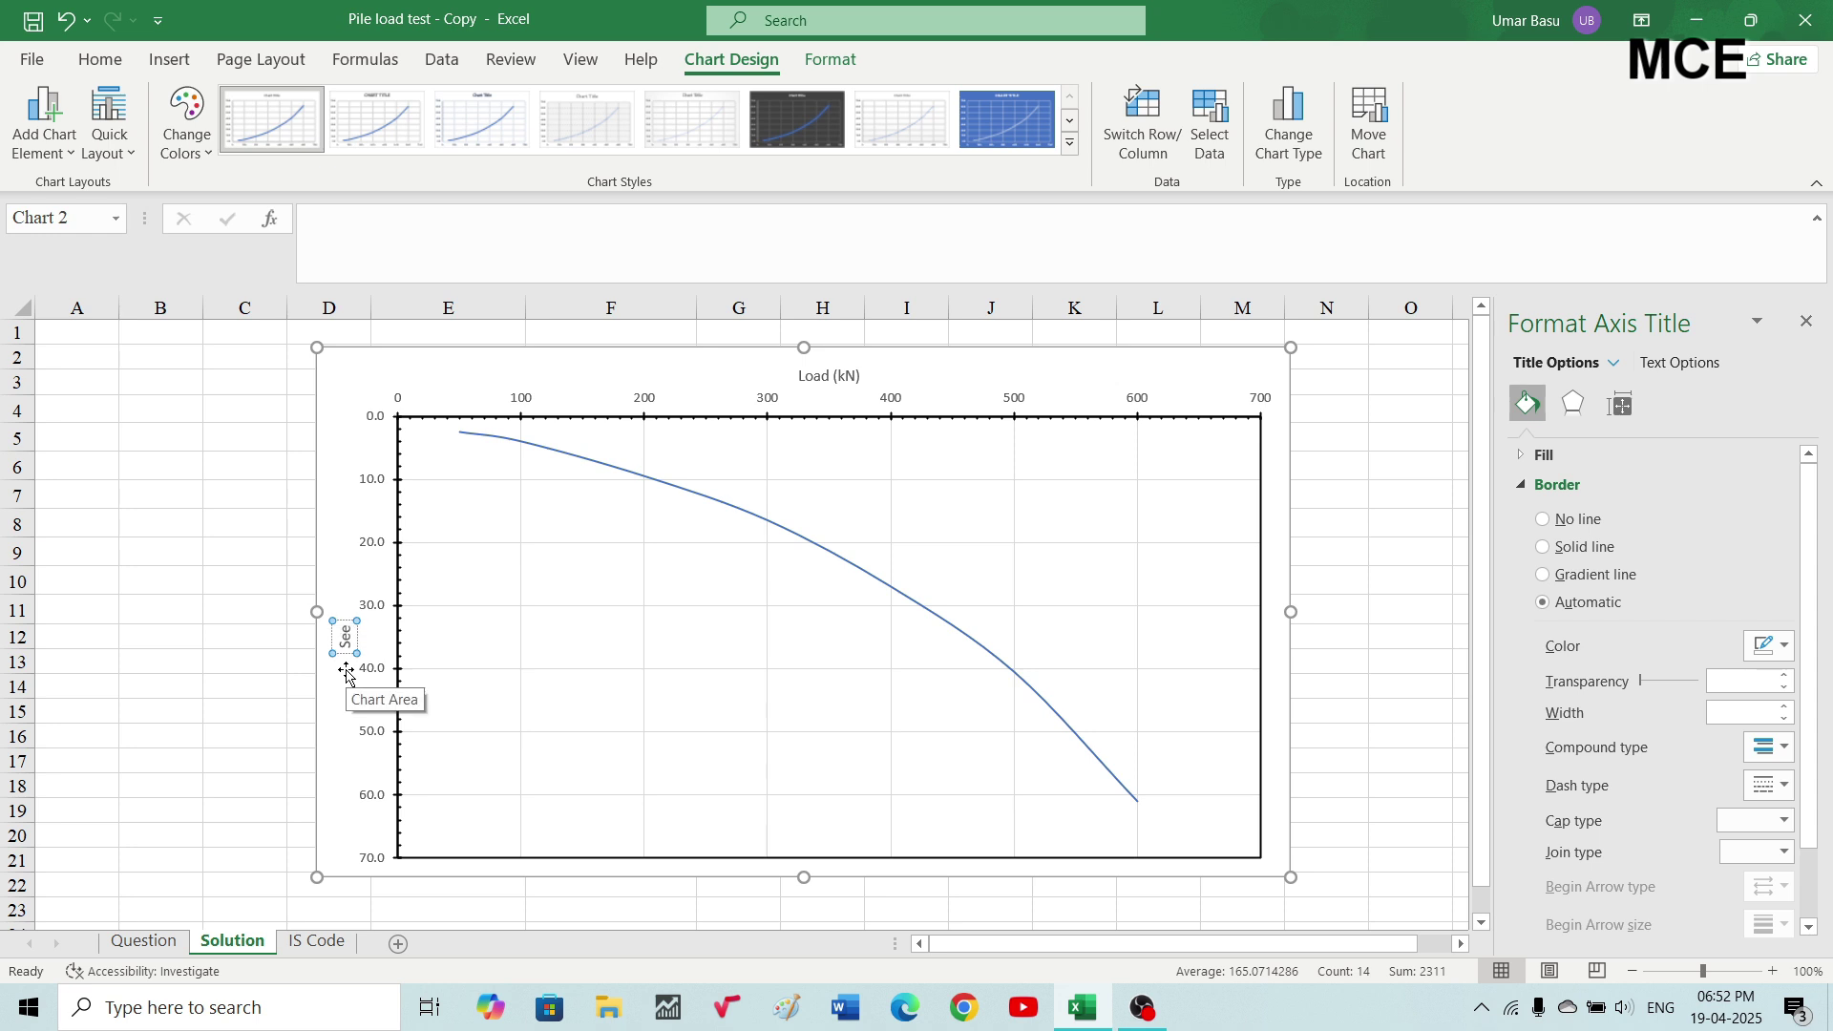
key("BackSpace")
type("ttlement")
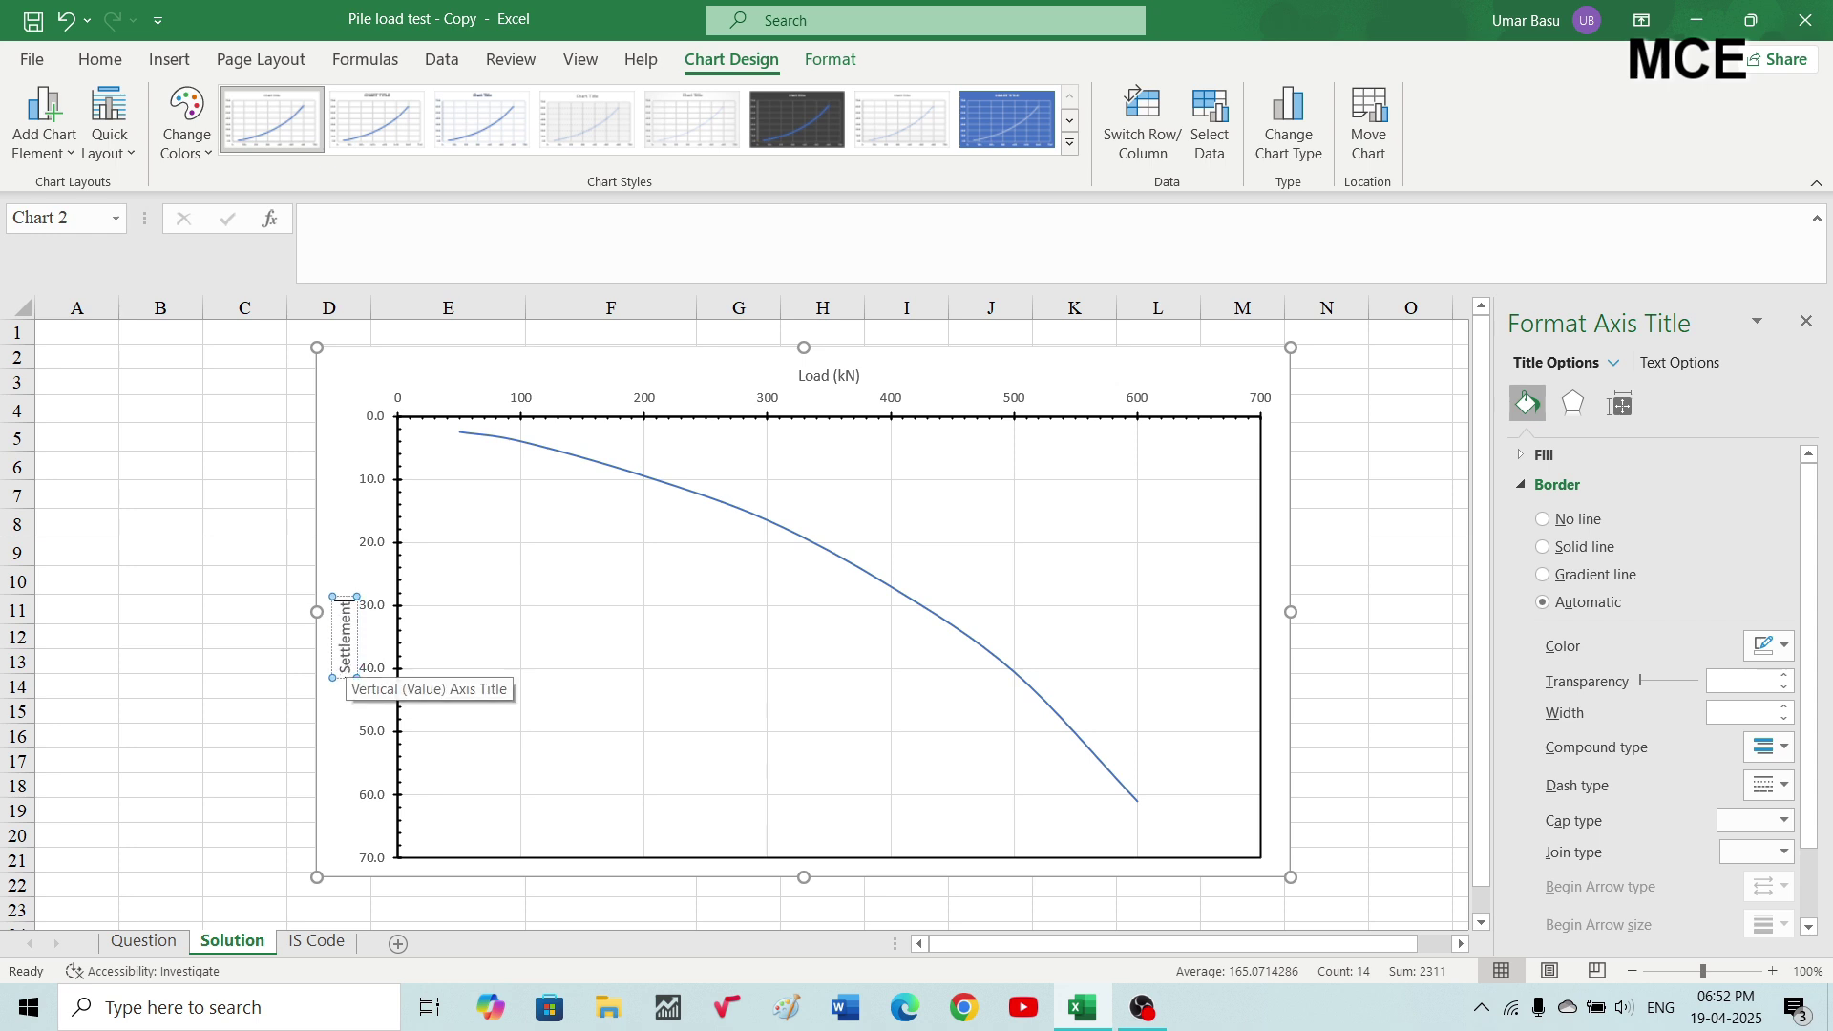
type(" (mm)")
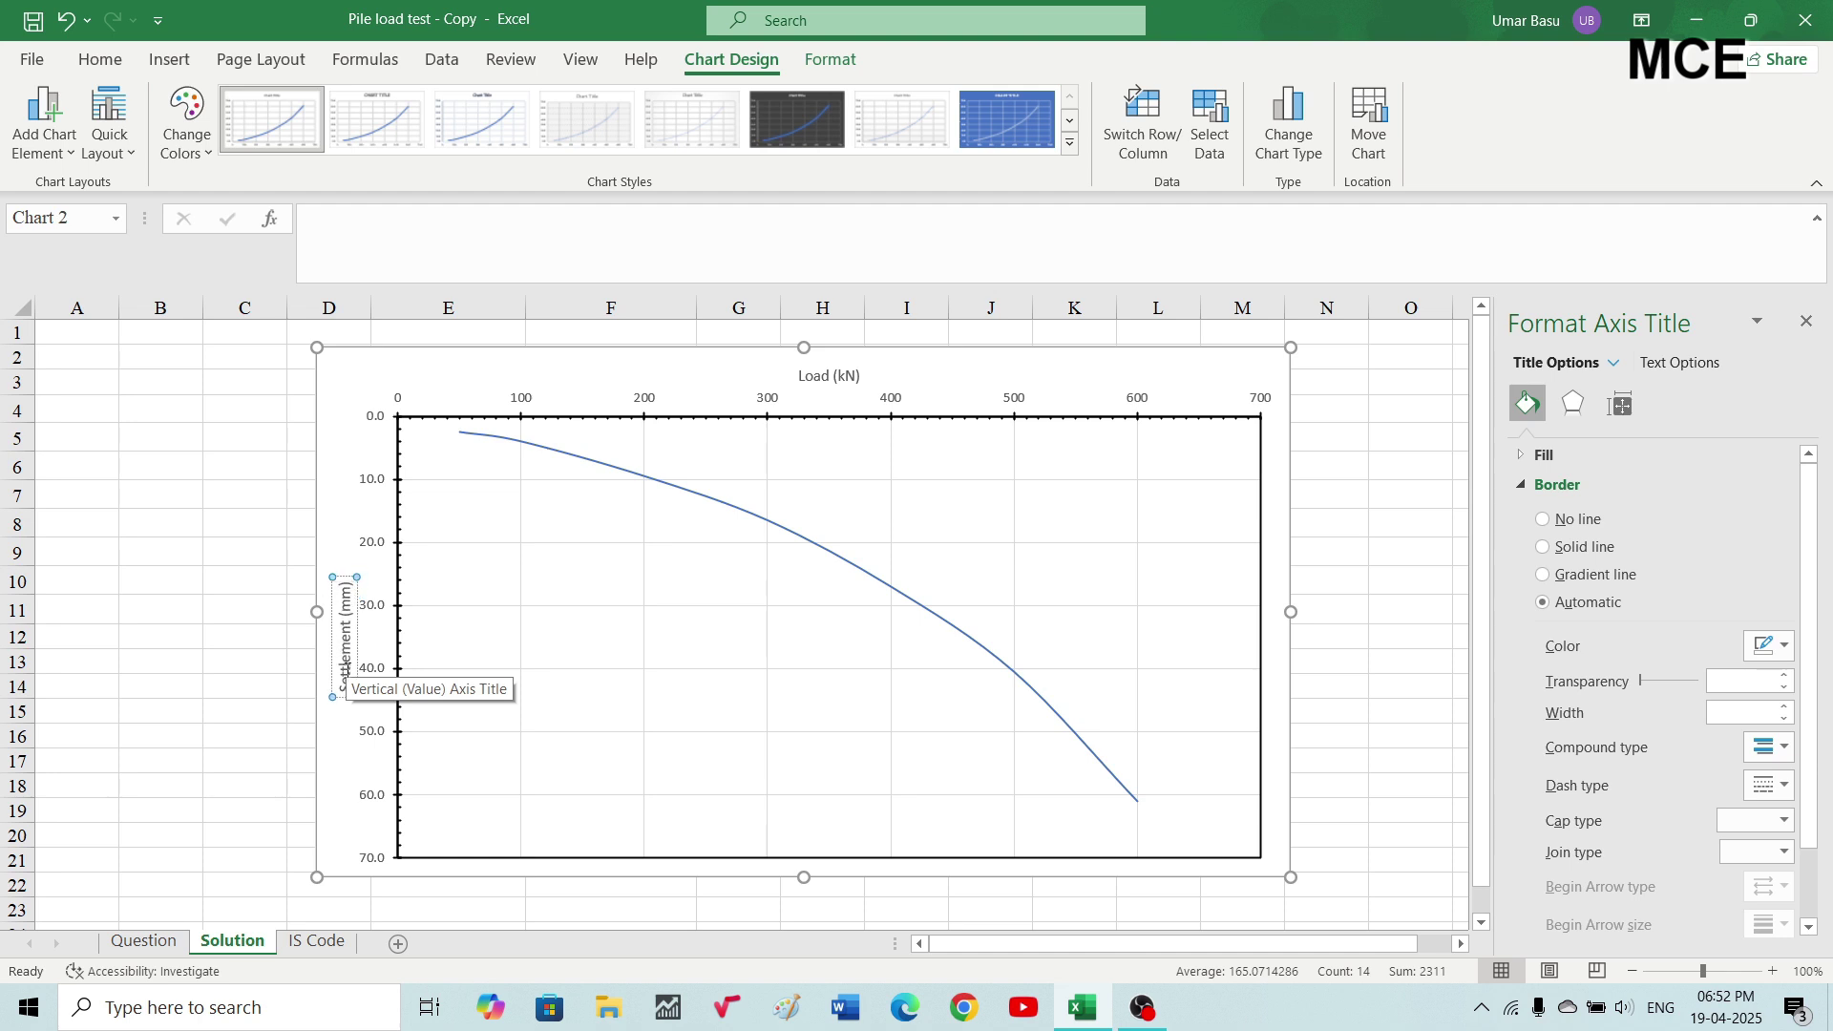
left_click(447, 621)
Format the horizontal axis labels in black Times New Roman at size 12.
left_click(516, 400)
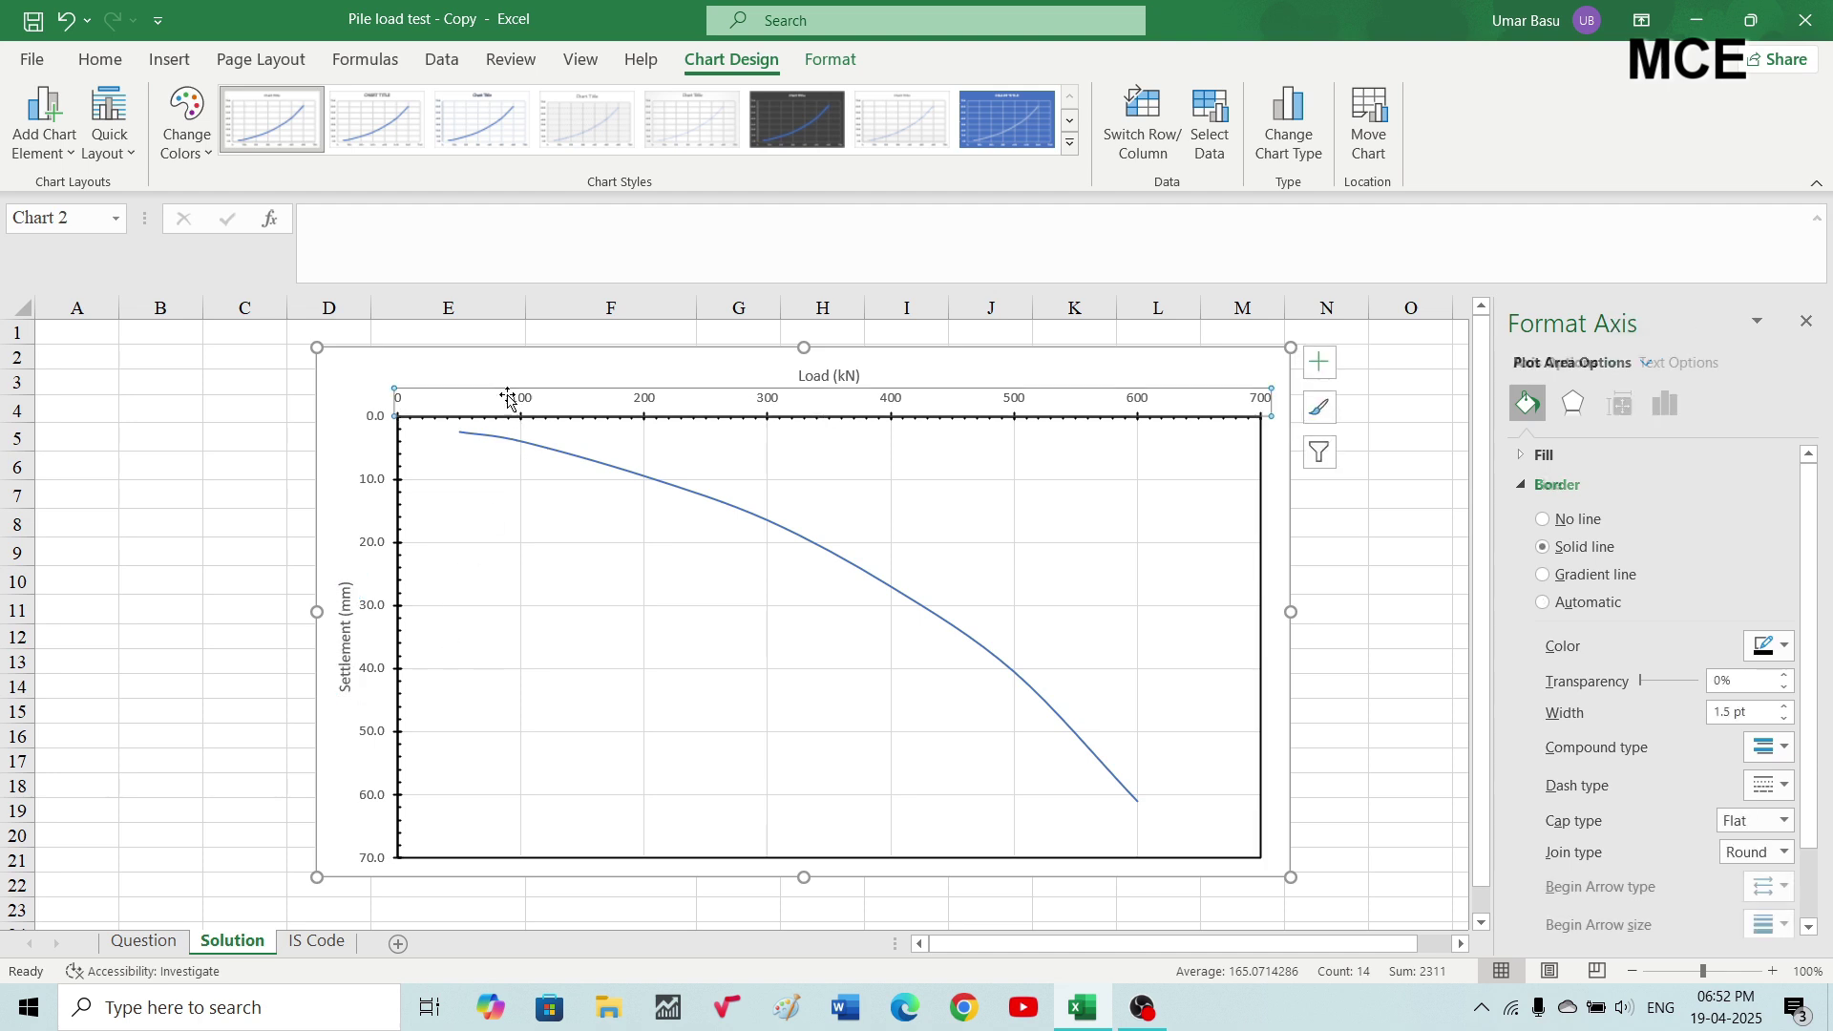
left_click(117, 69)
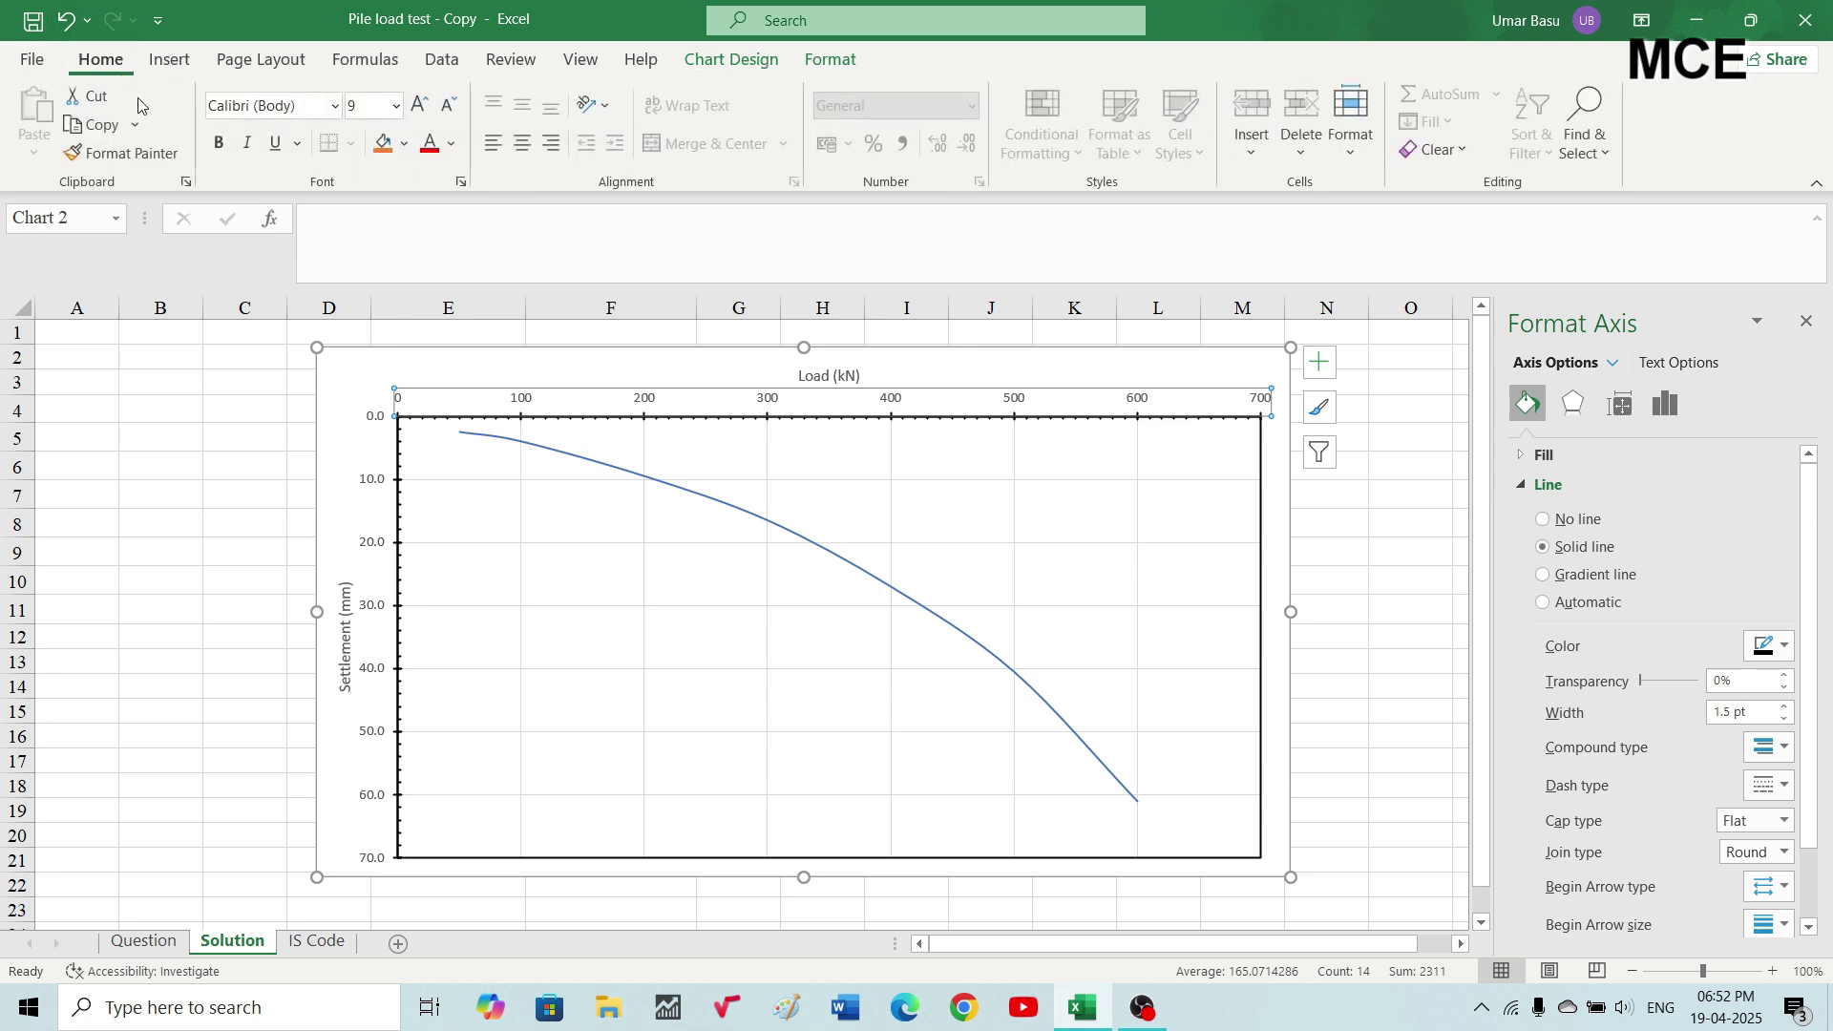
left_click(454, 143)
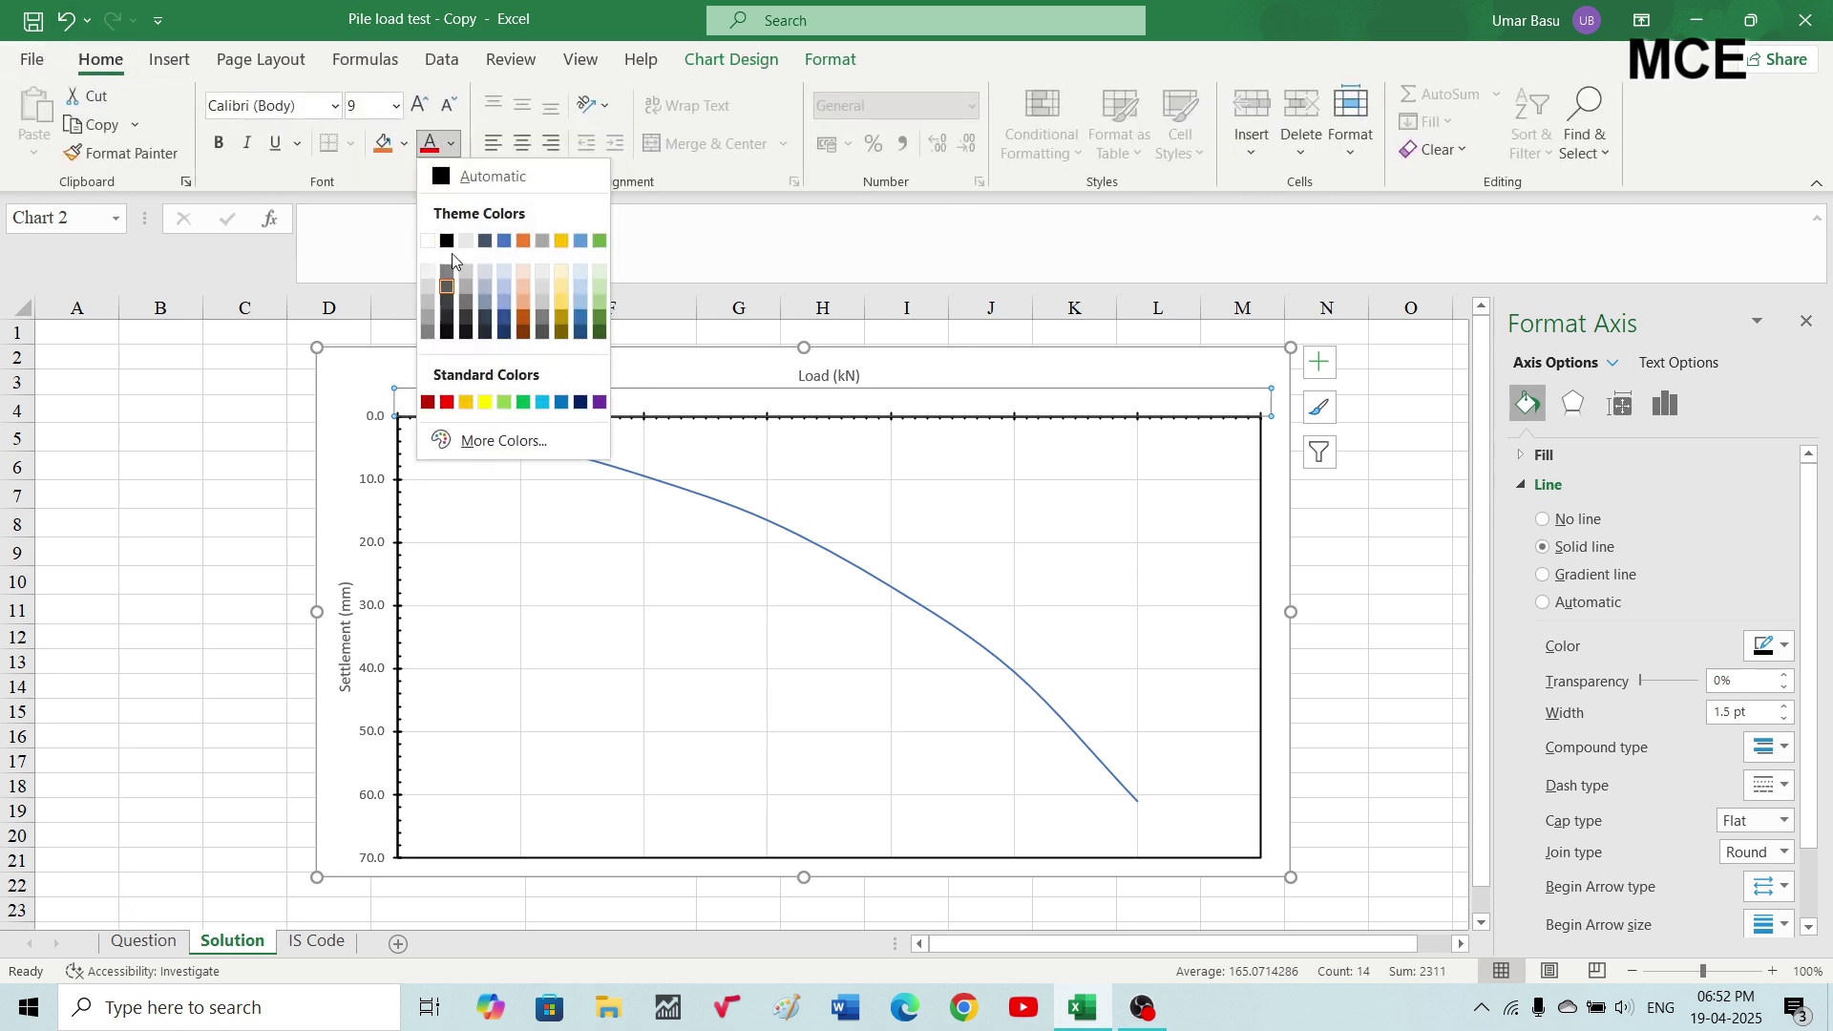
left_click(451, 240)
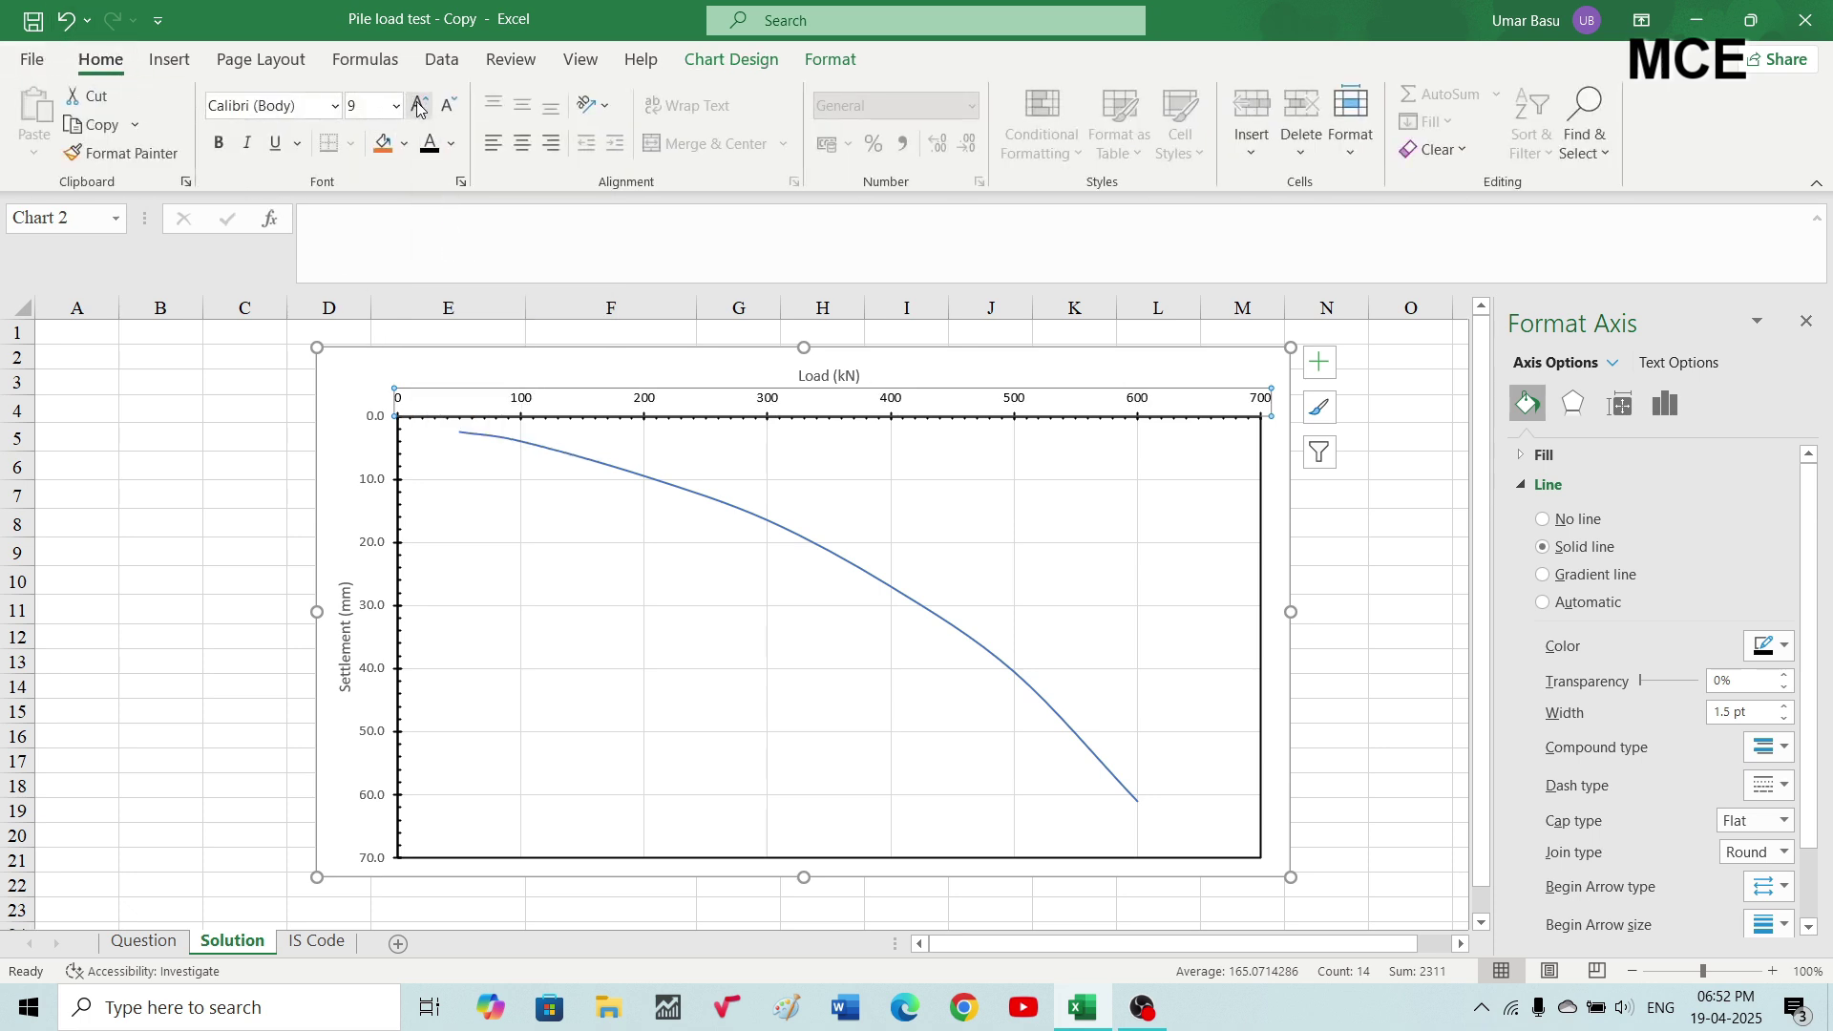
left_click(417, 108)
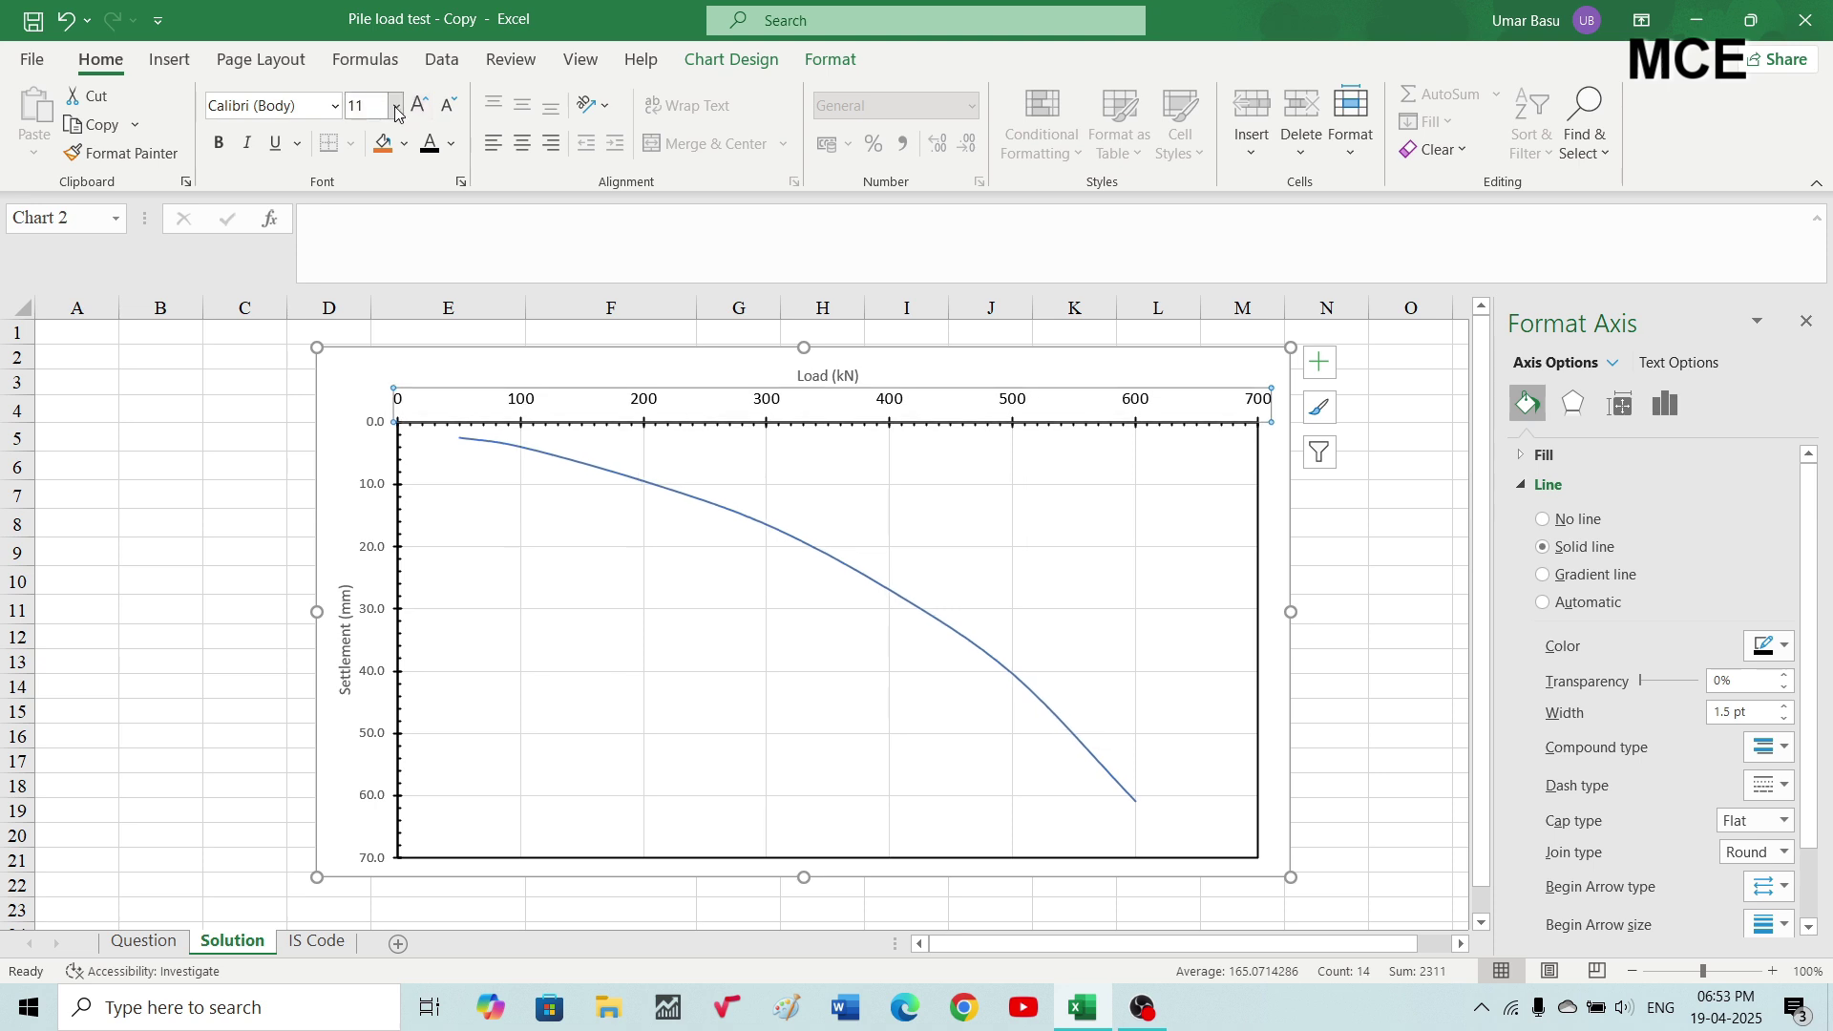
left_click(396, 106)
left_click(364, 280)
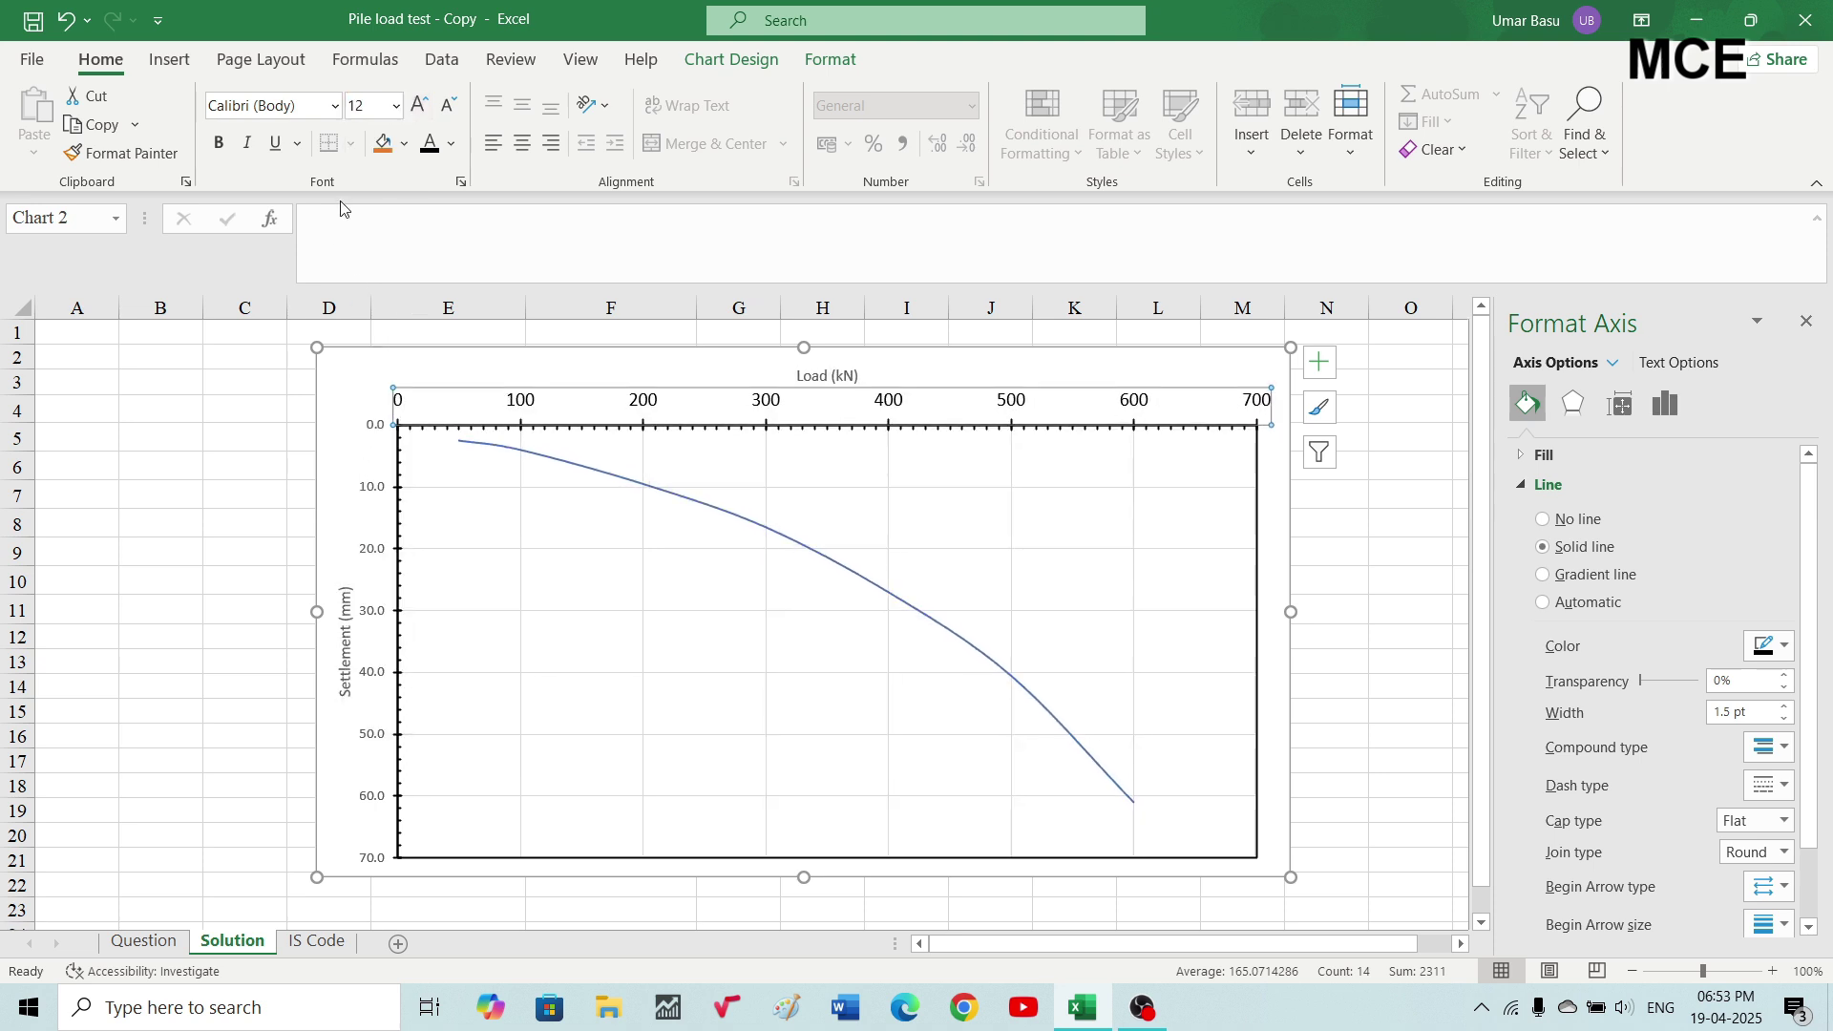
left_click(334, 106)
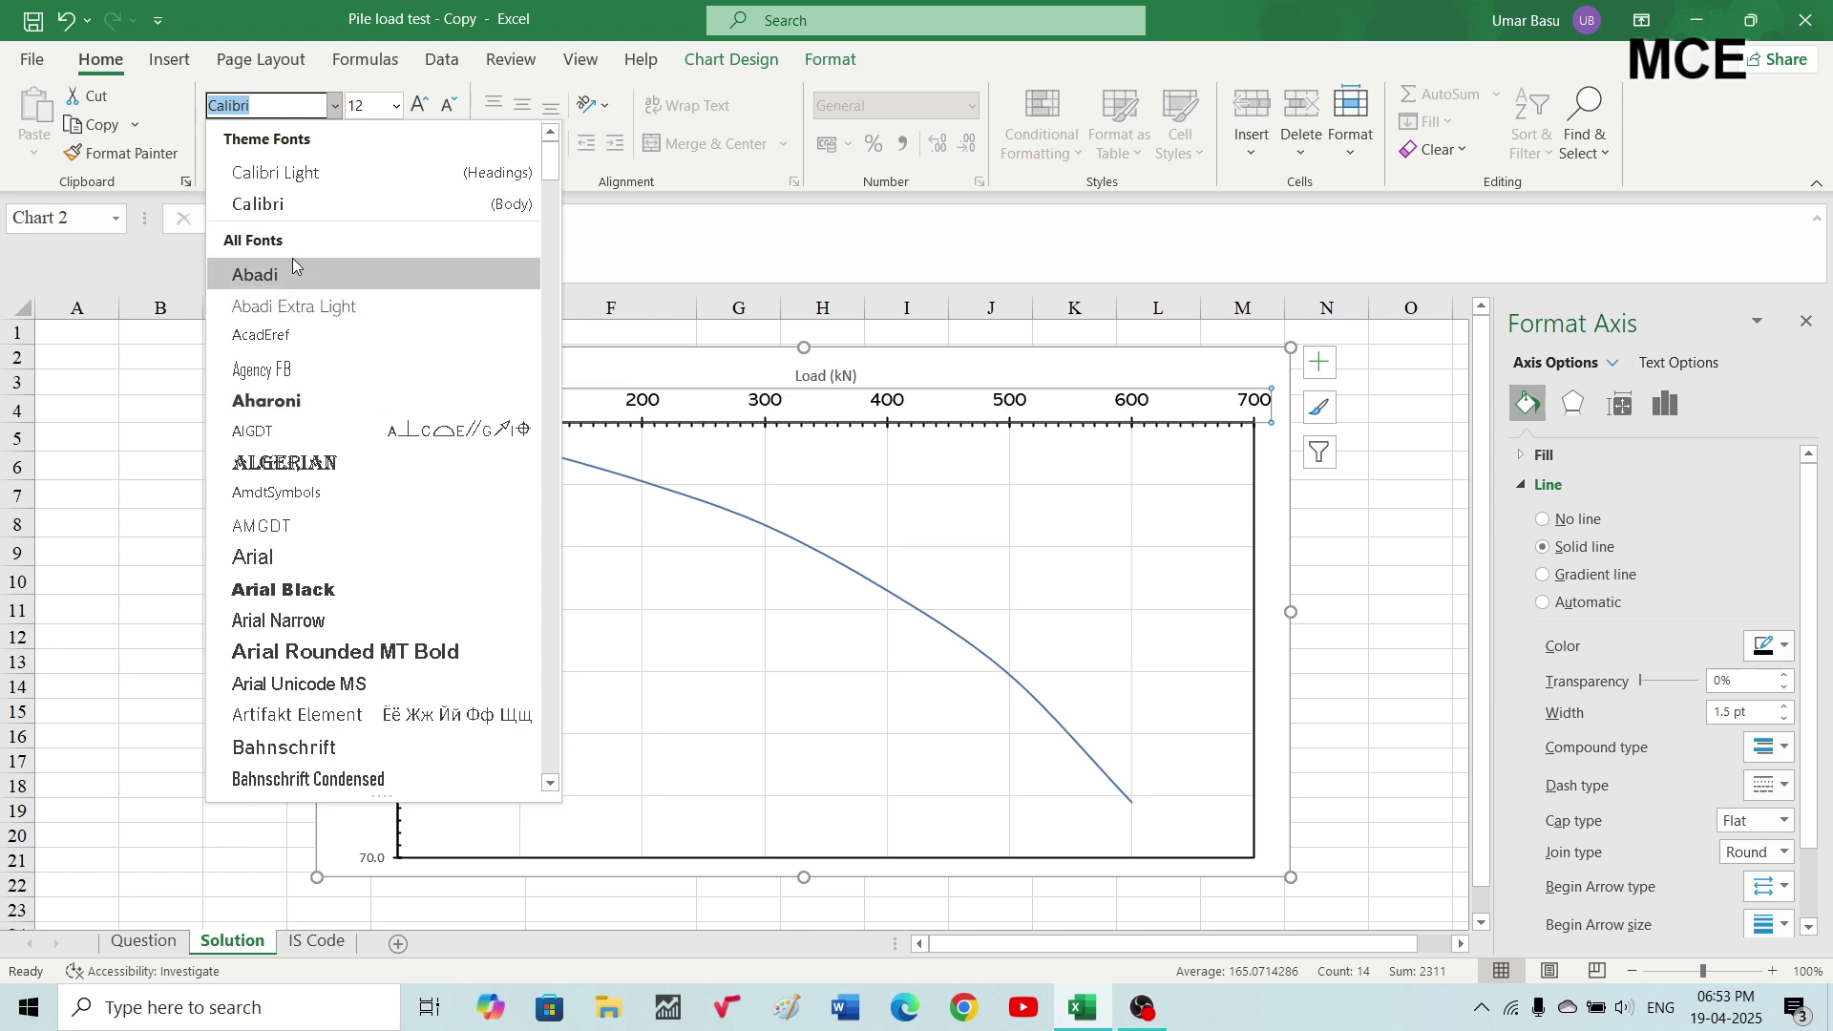
type("Times New Roman")
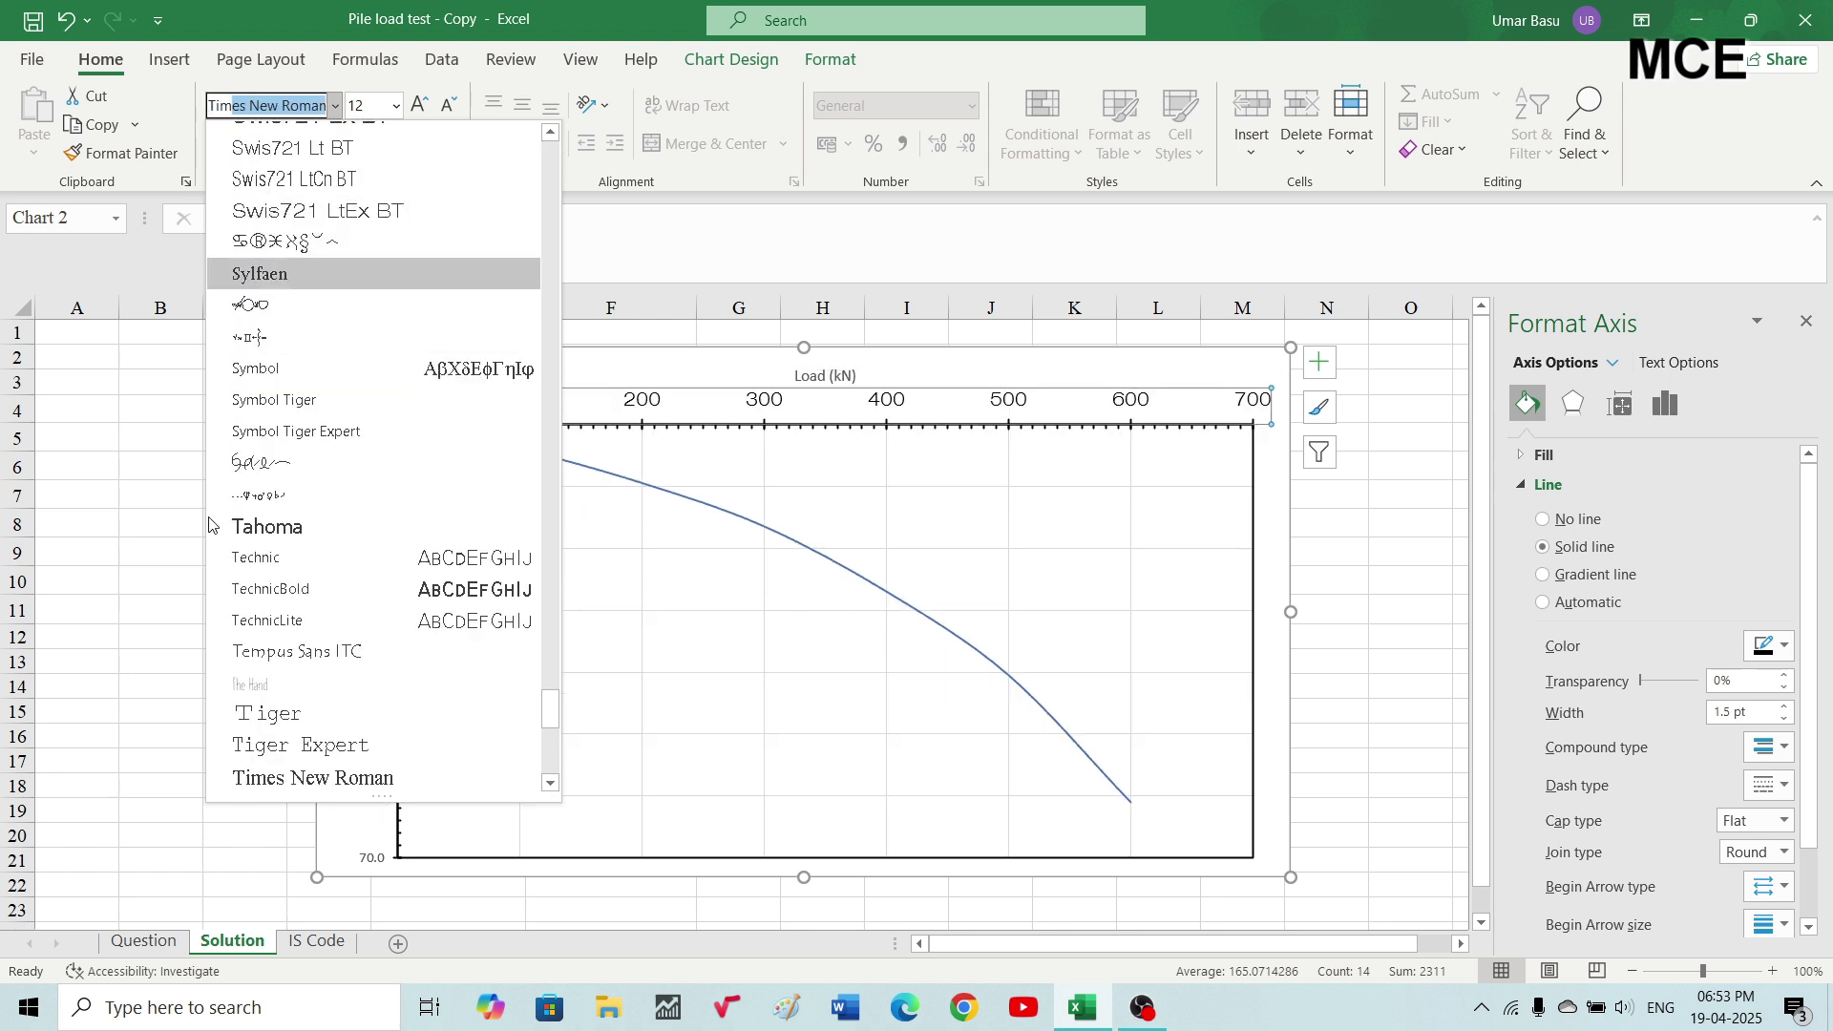
left_click(299, 790)
Format the vertical axis labels in Times New Roman, size 12, with black text.
left_click(370, 737)
left_click(334, 105)
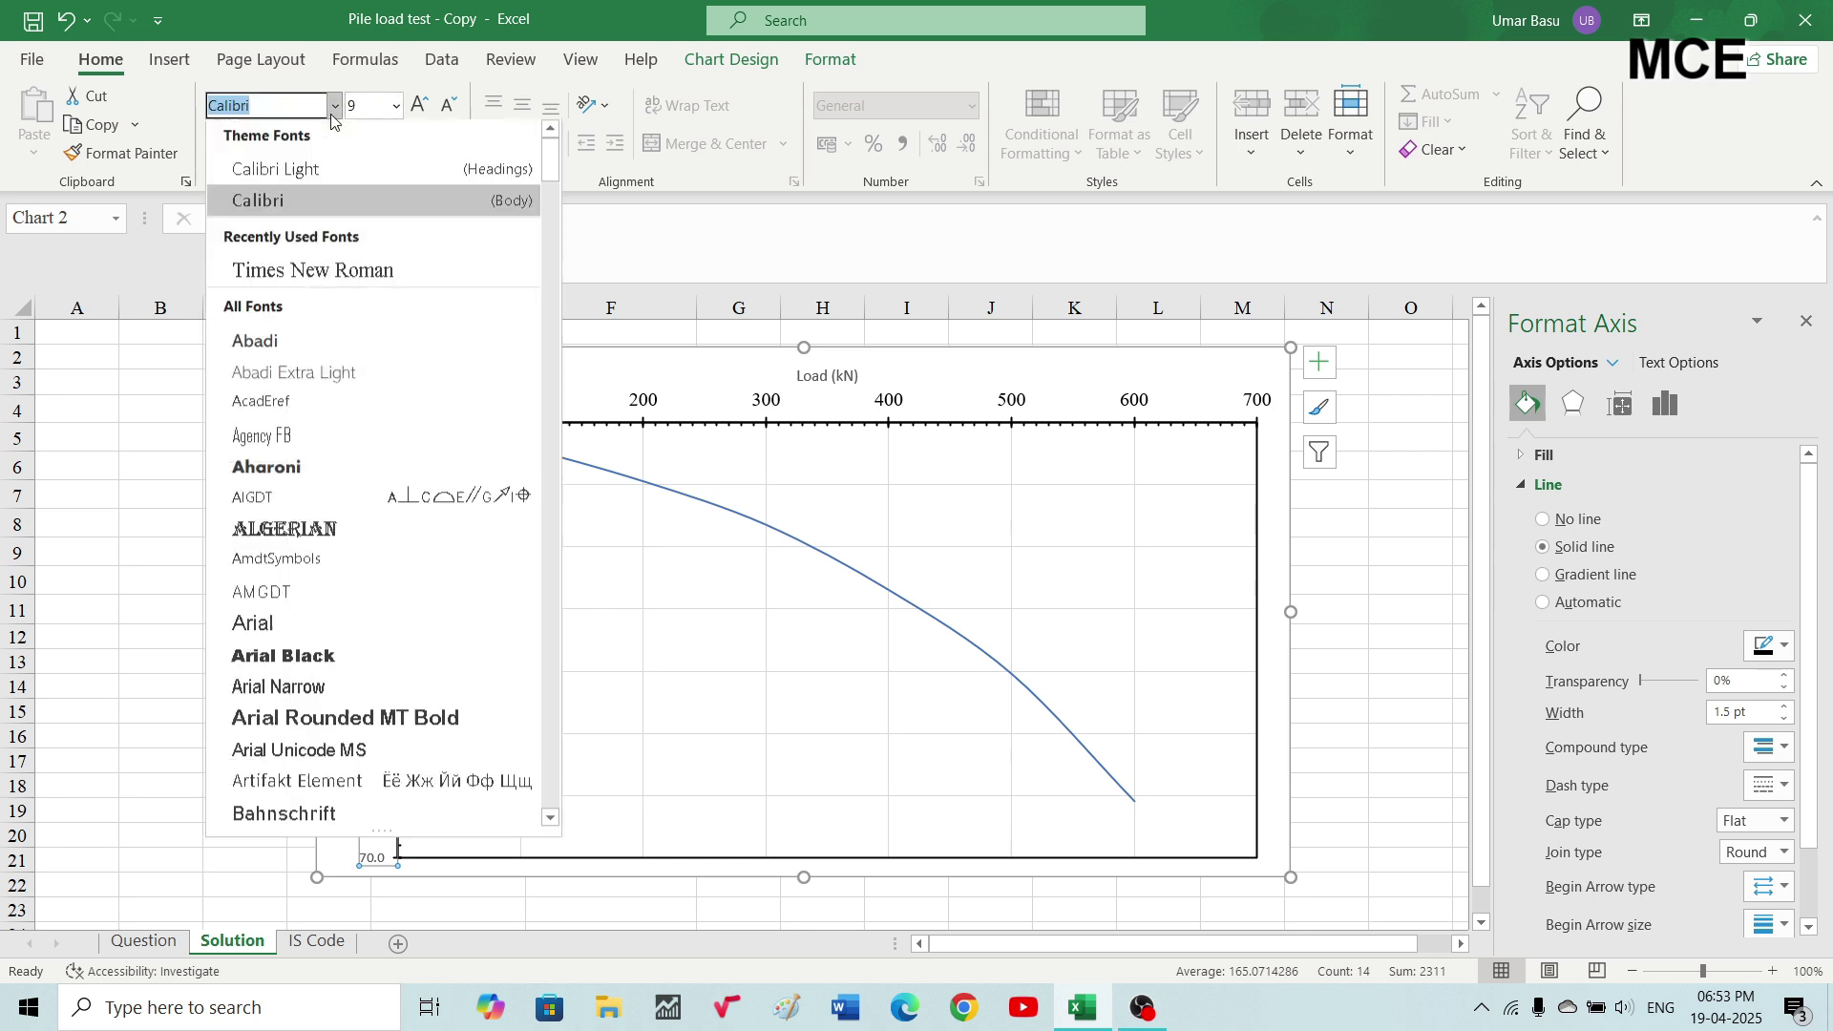
left_click(325, 266)
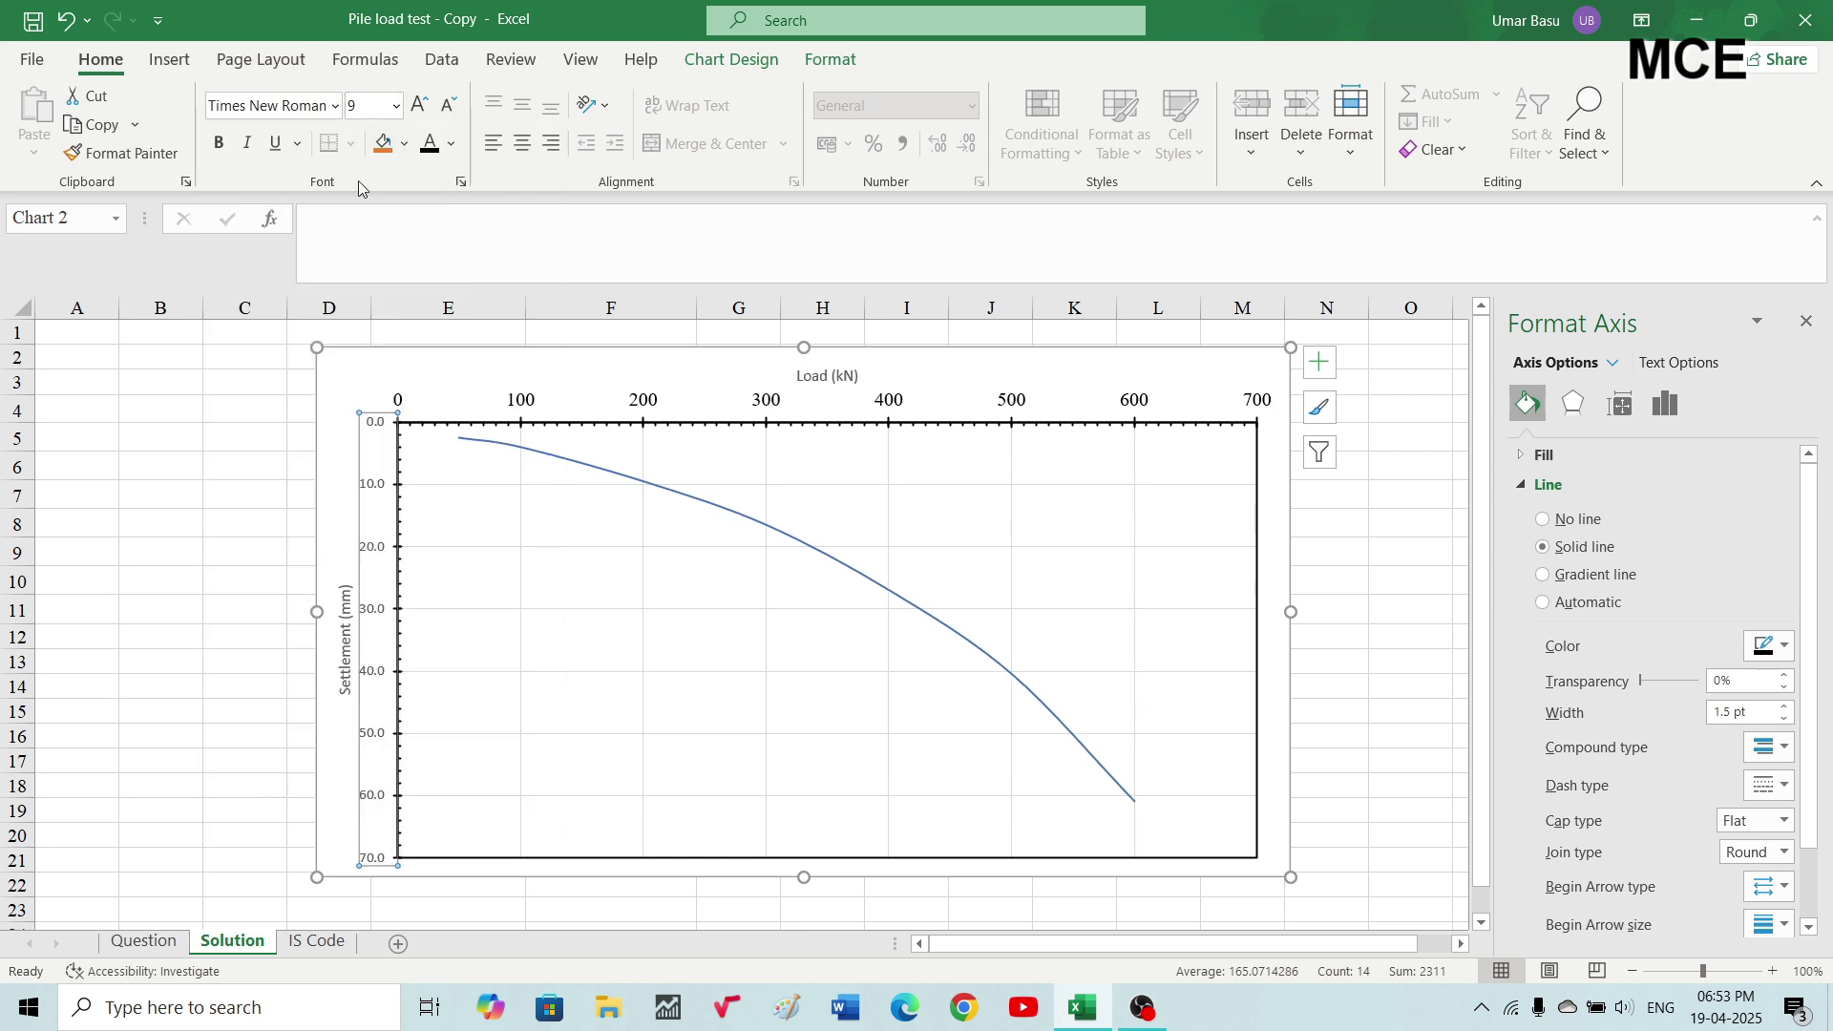
left_click(397, 106)
left_click(368, 279)
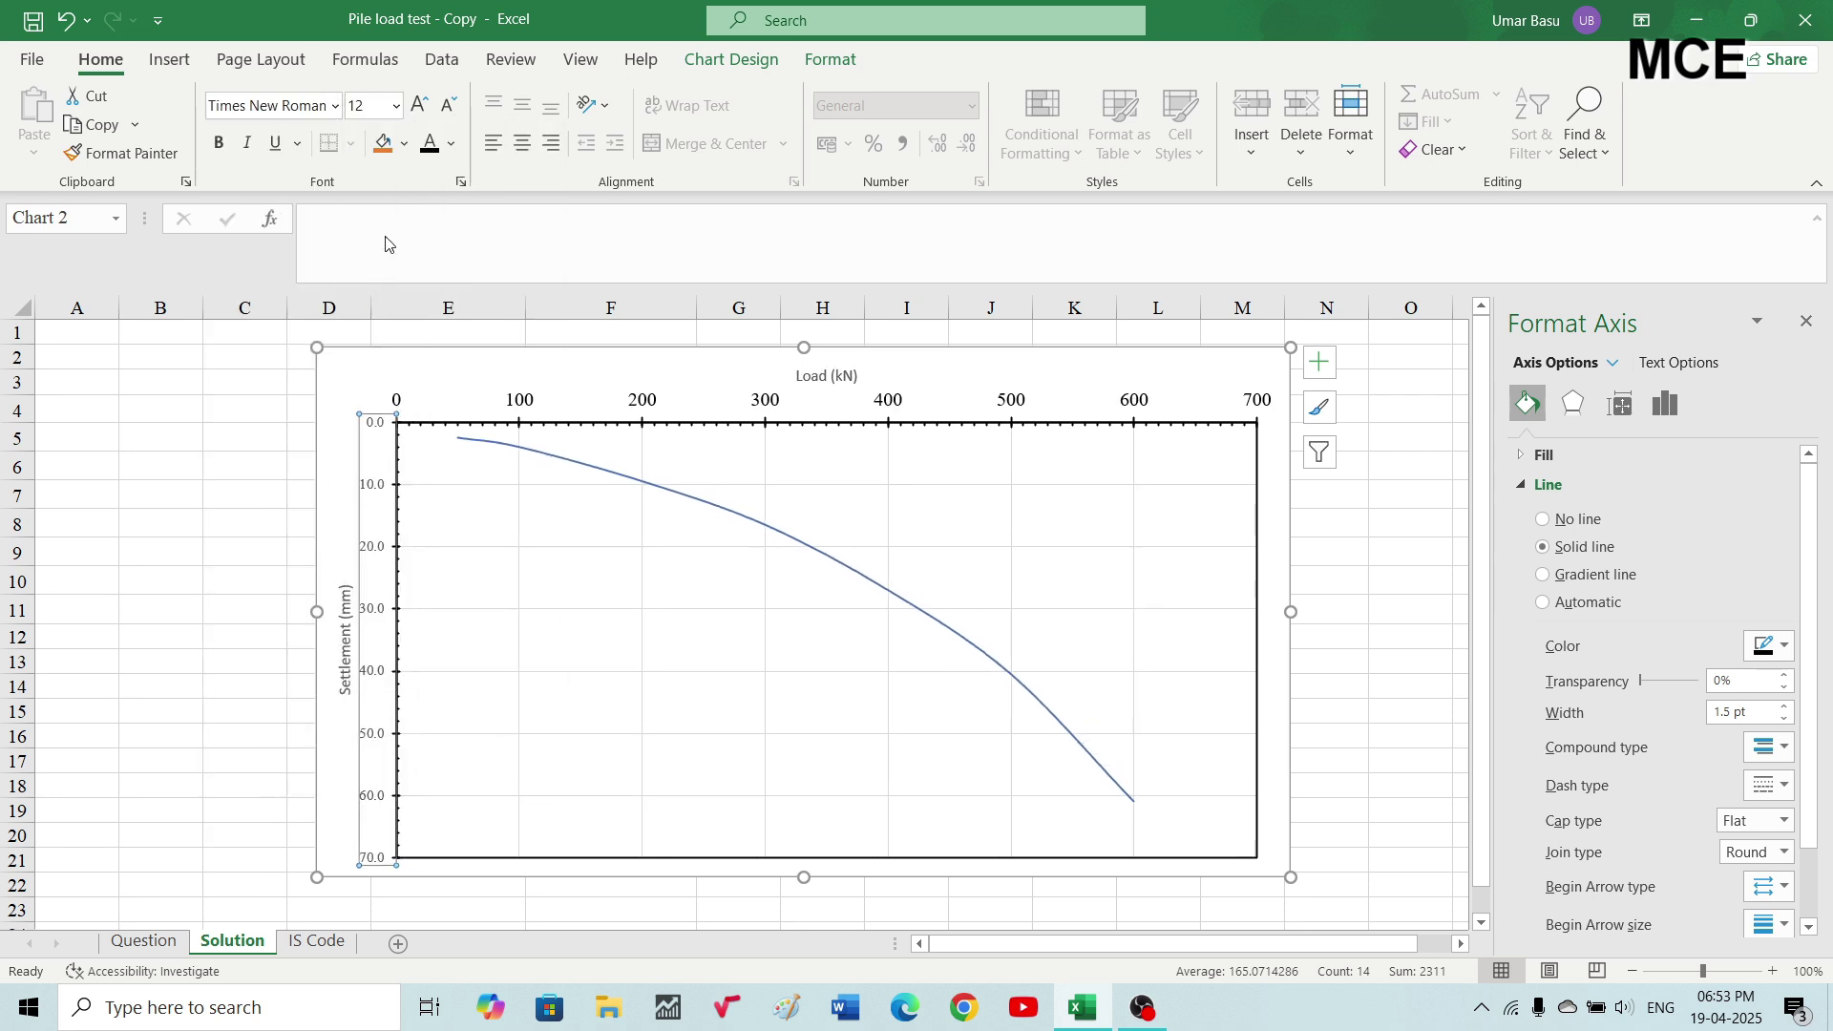
left_click(451, 152)
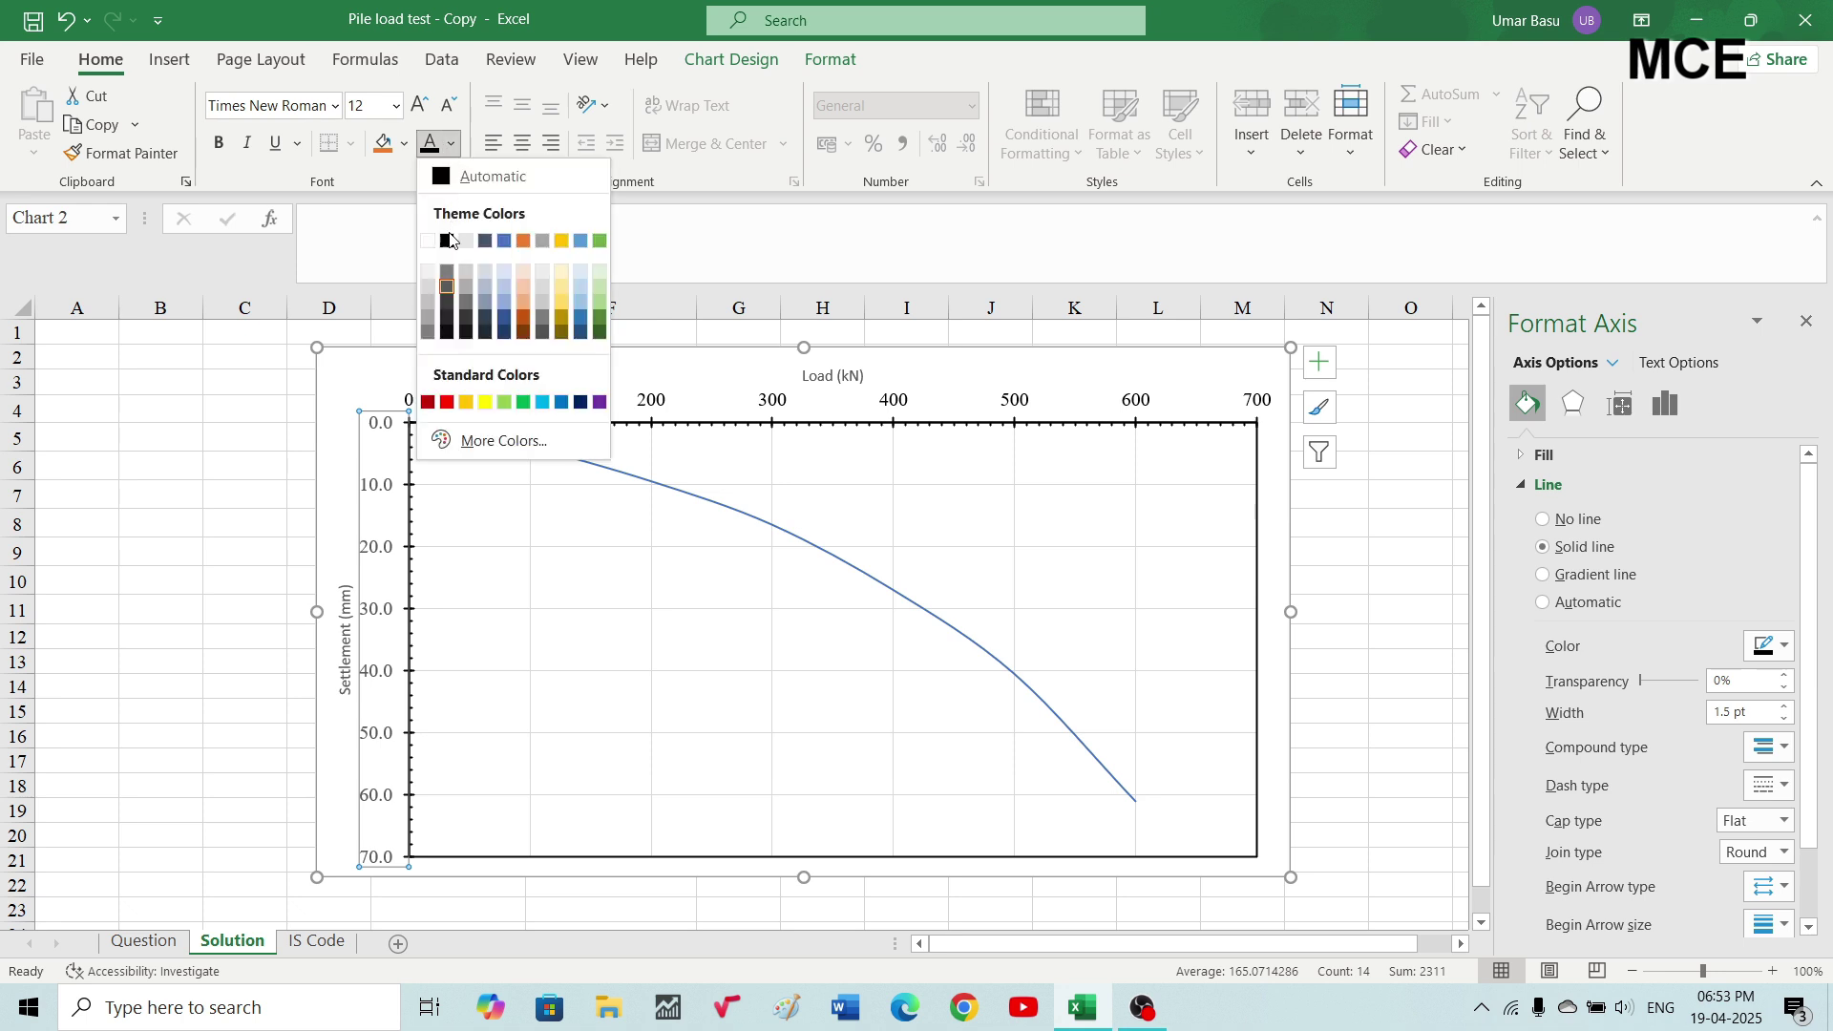
left_click(451, 240)
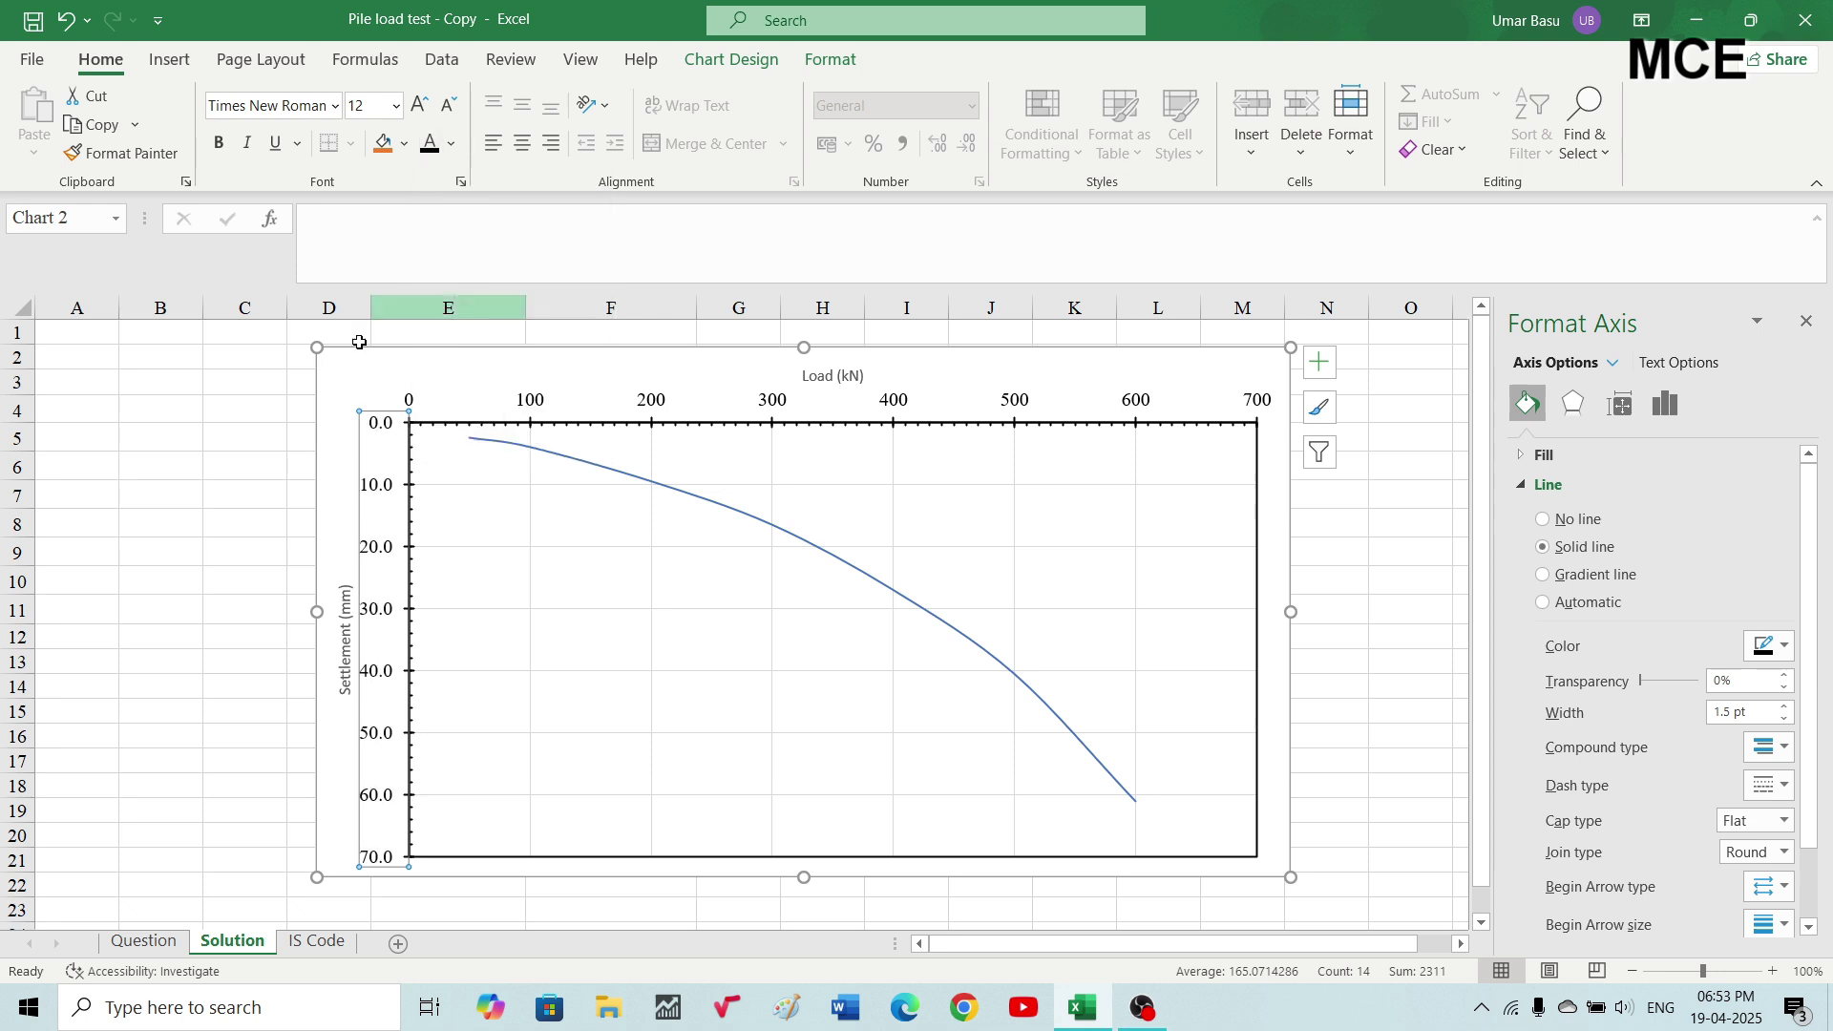
Format the "Settlement (mm)" axis title in bold black Times New Roman at size 14.
left_click(344, 630)
left_click(334, 105)
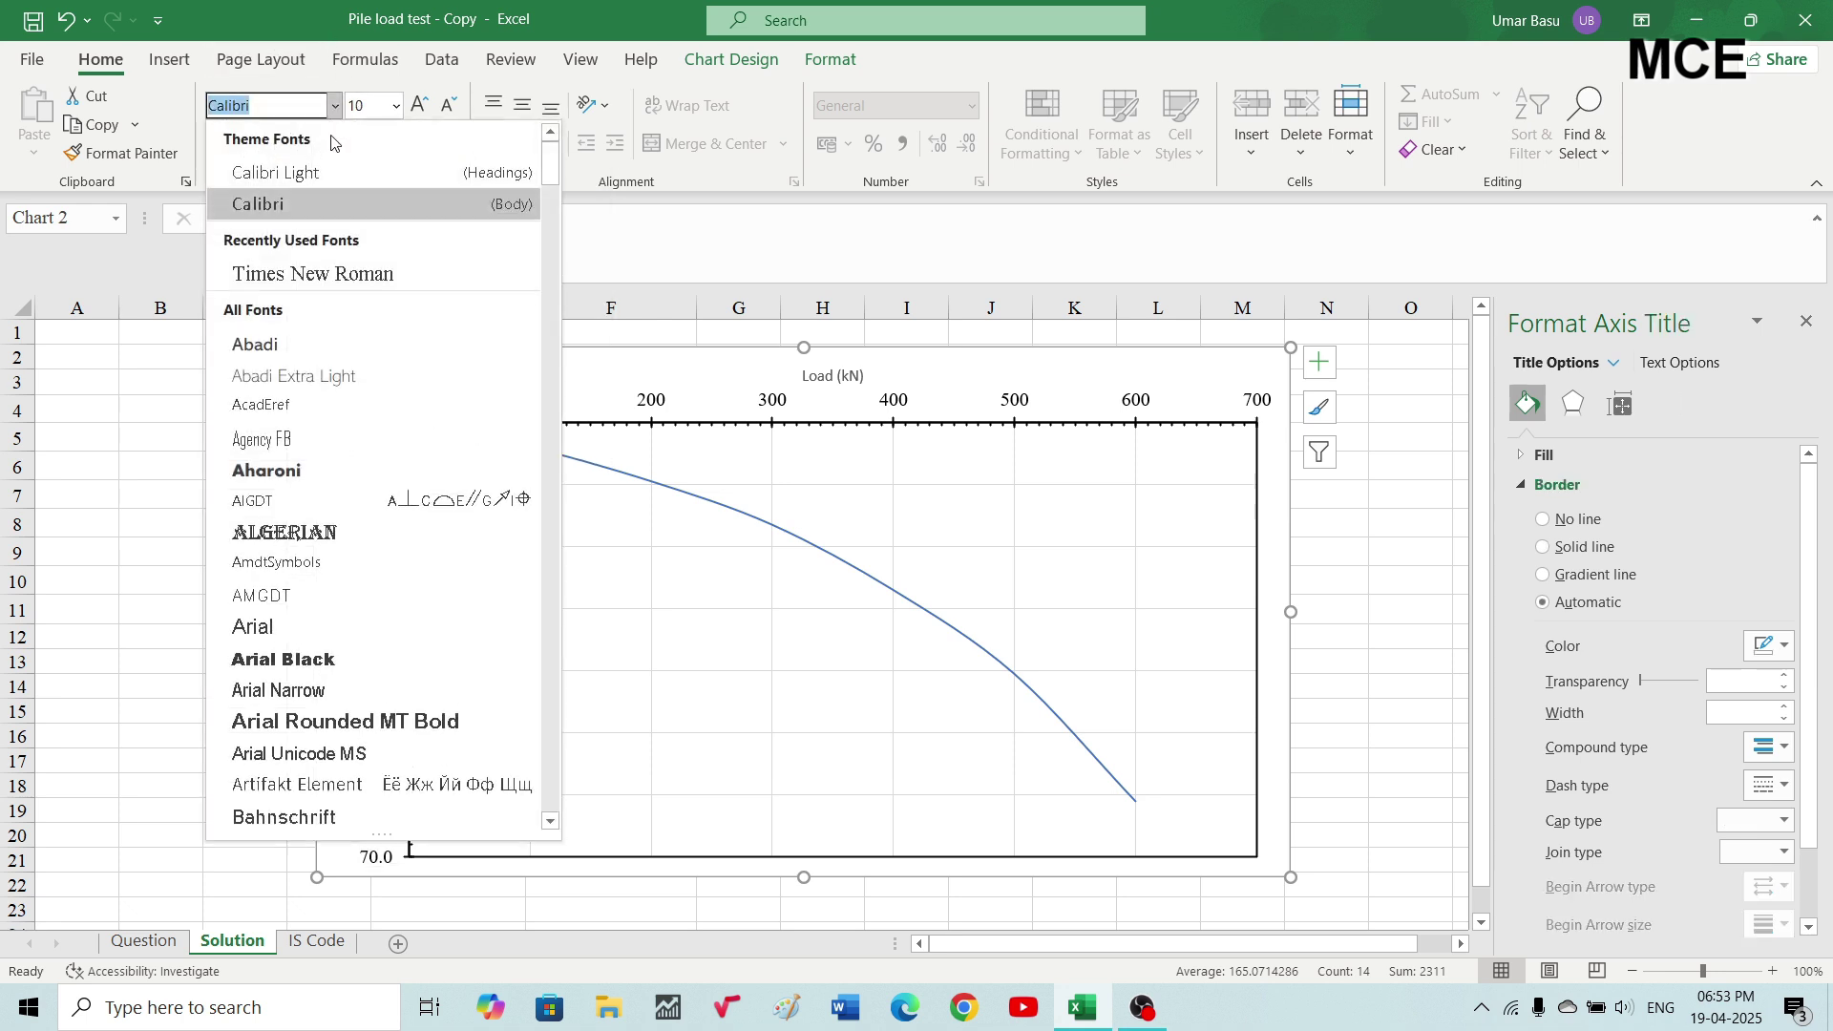
left_click(281, 268)
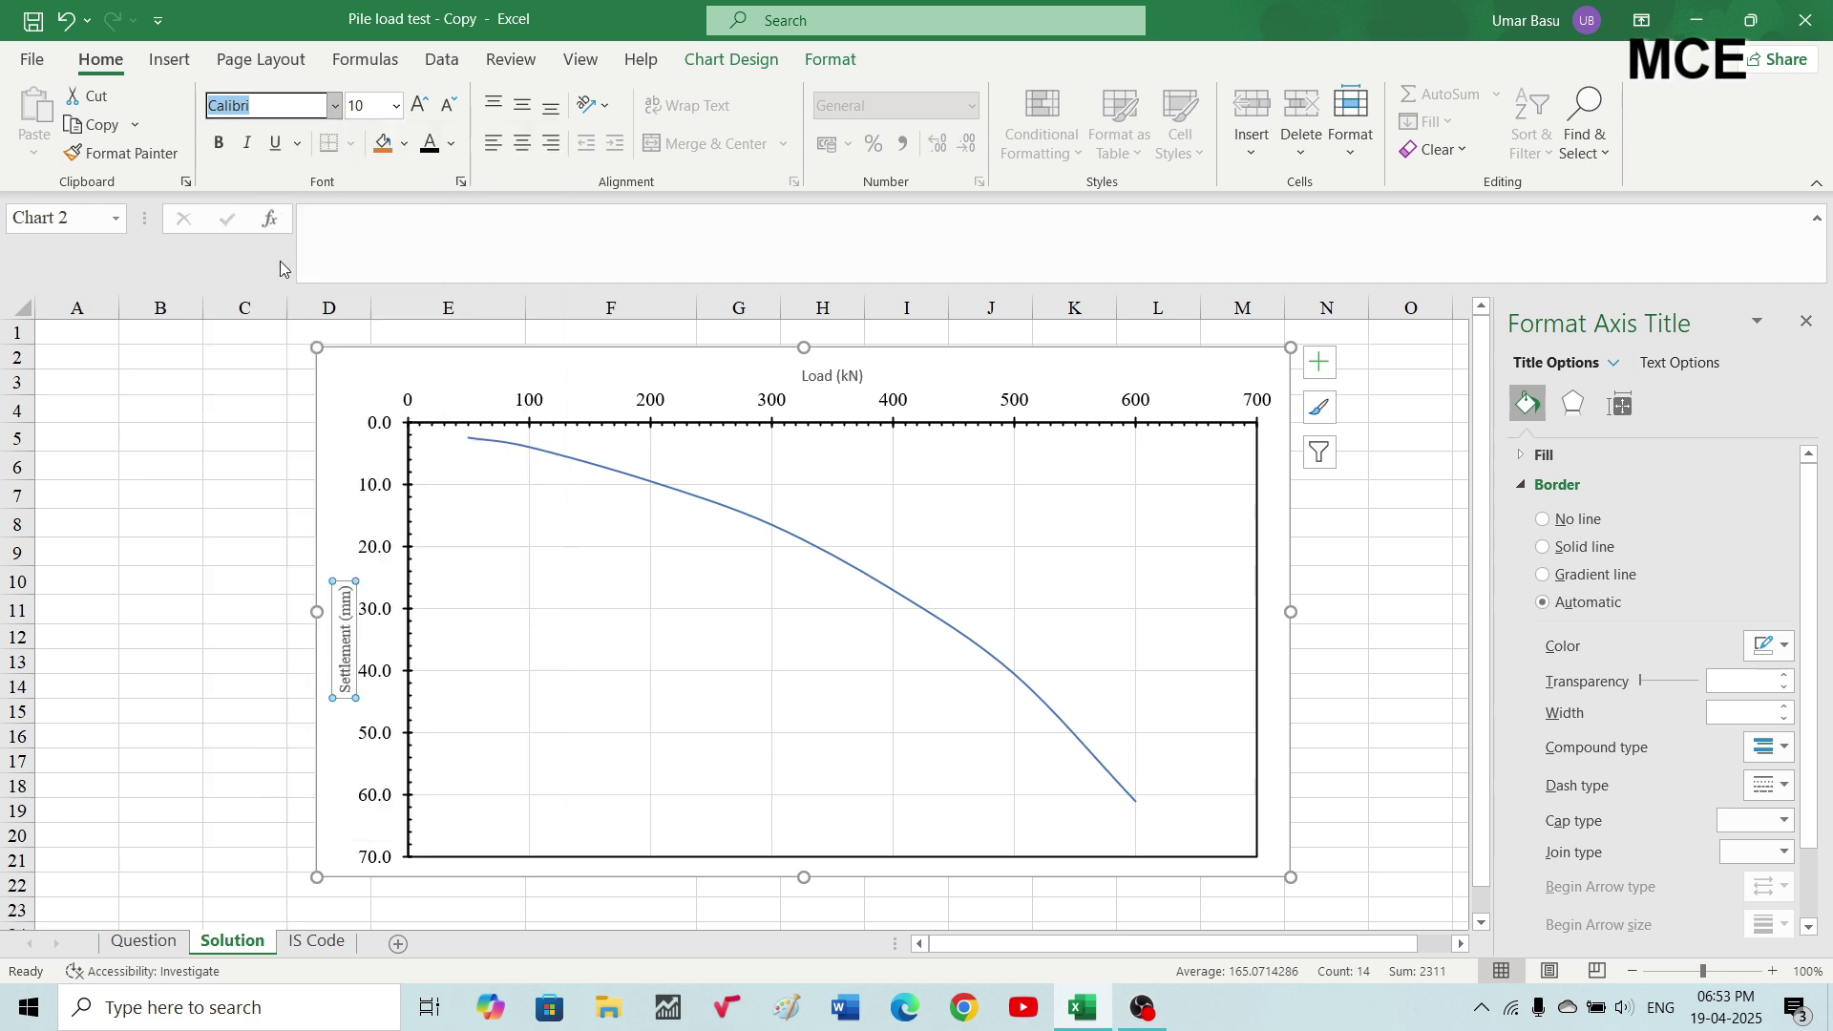
left_click(395, 105)
left_click(367, 307)
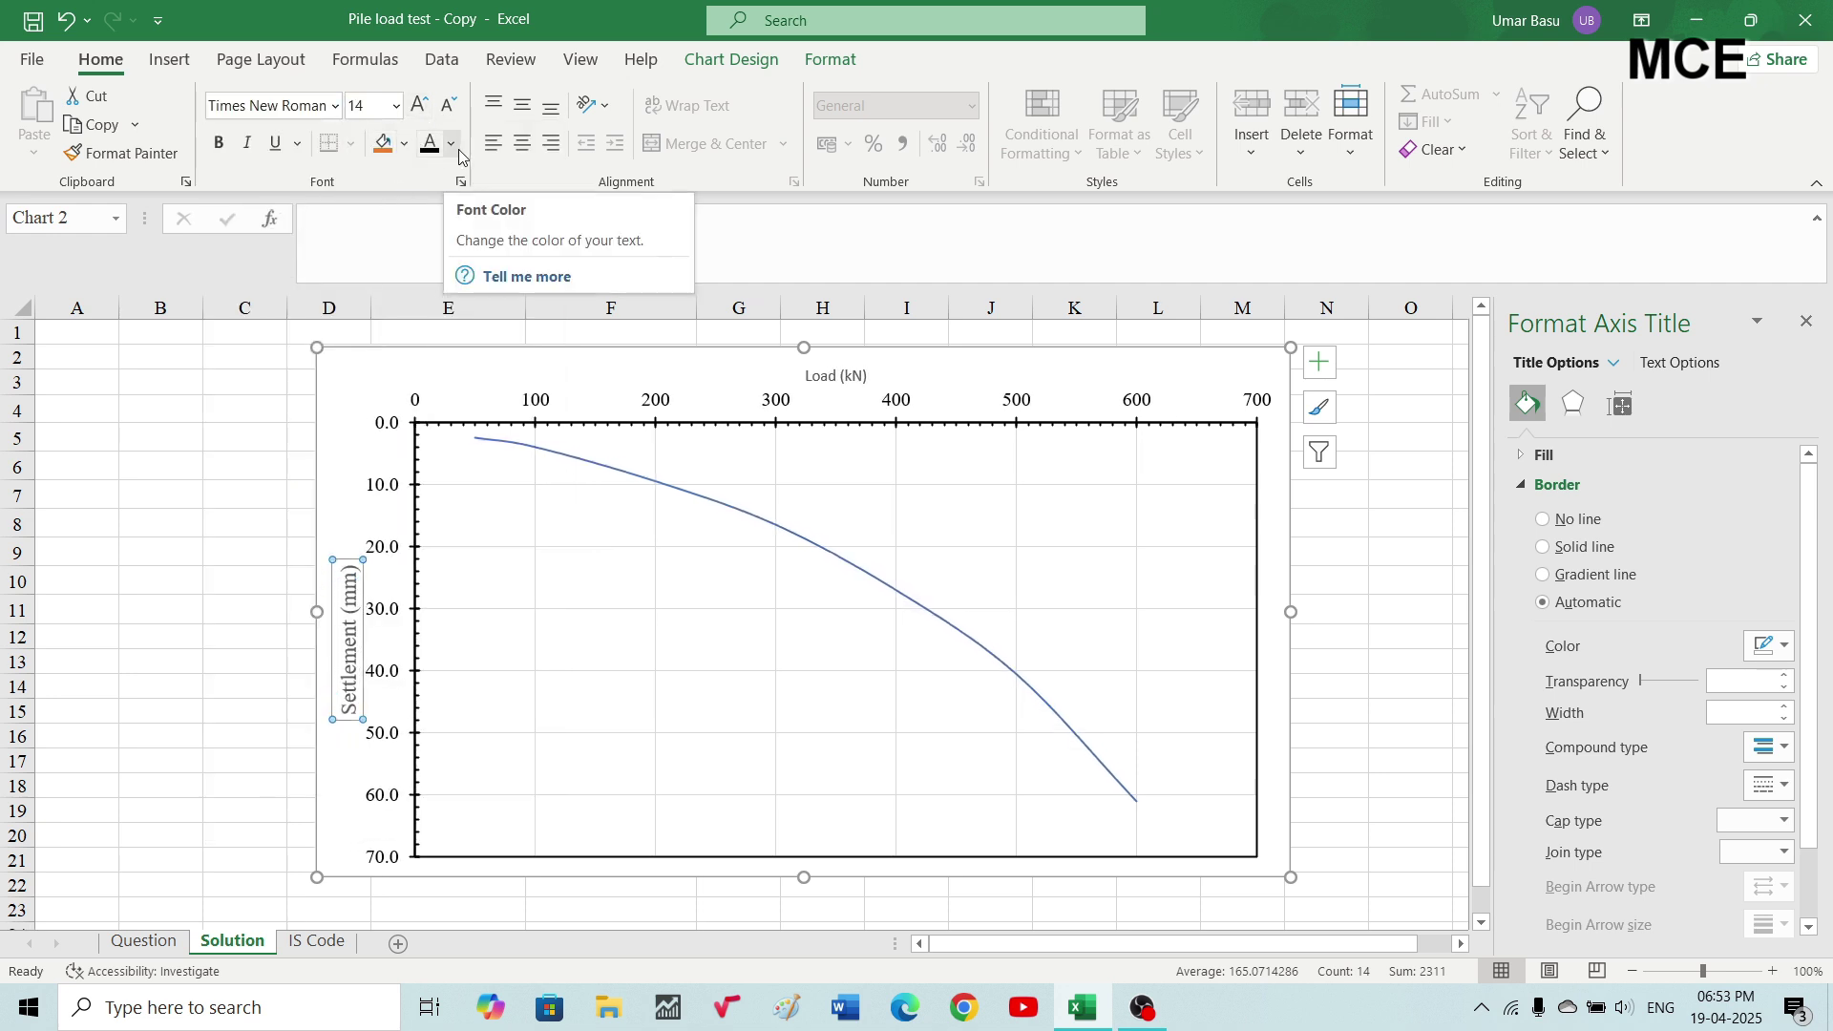
left_click(218, 143)
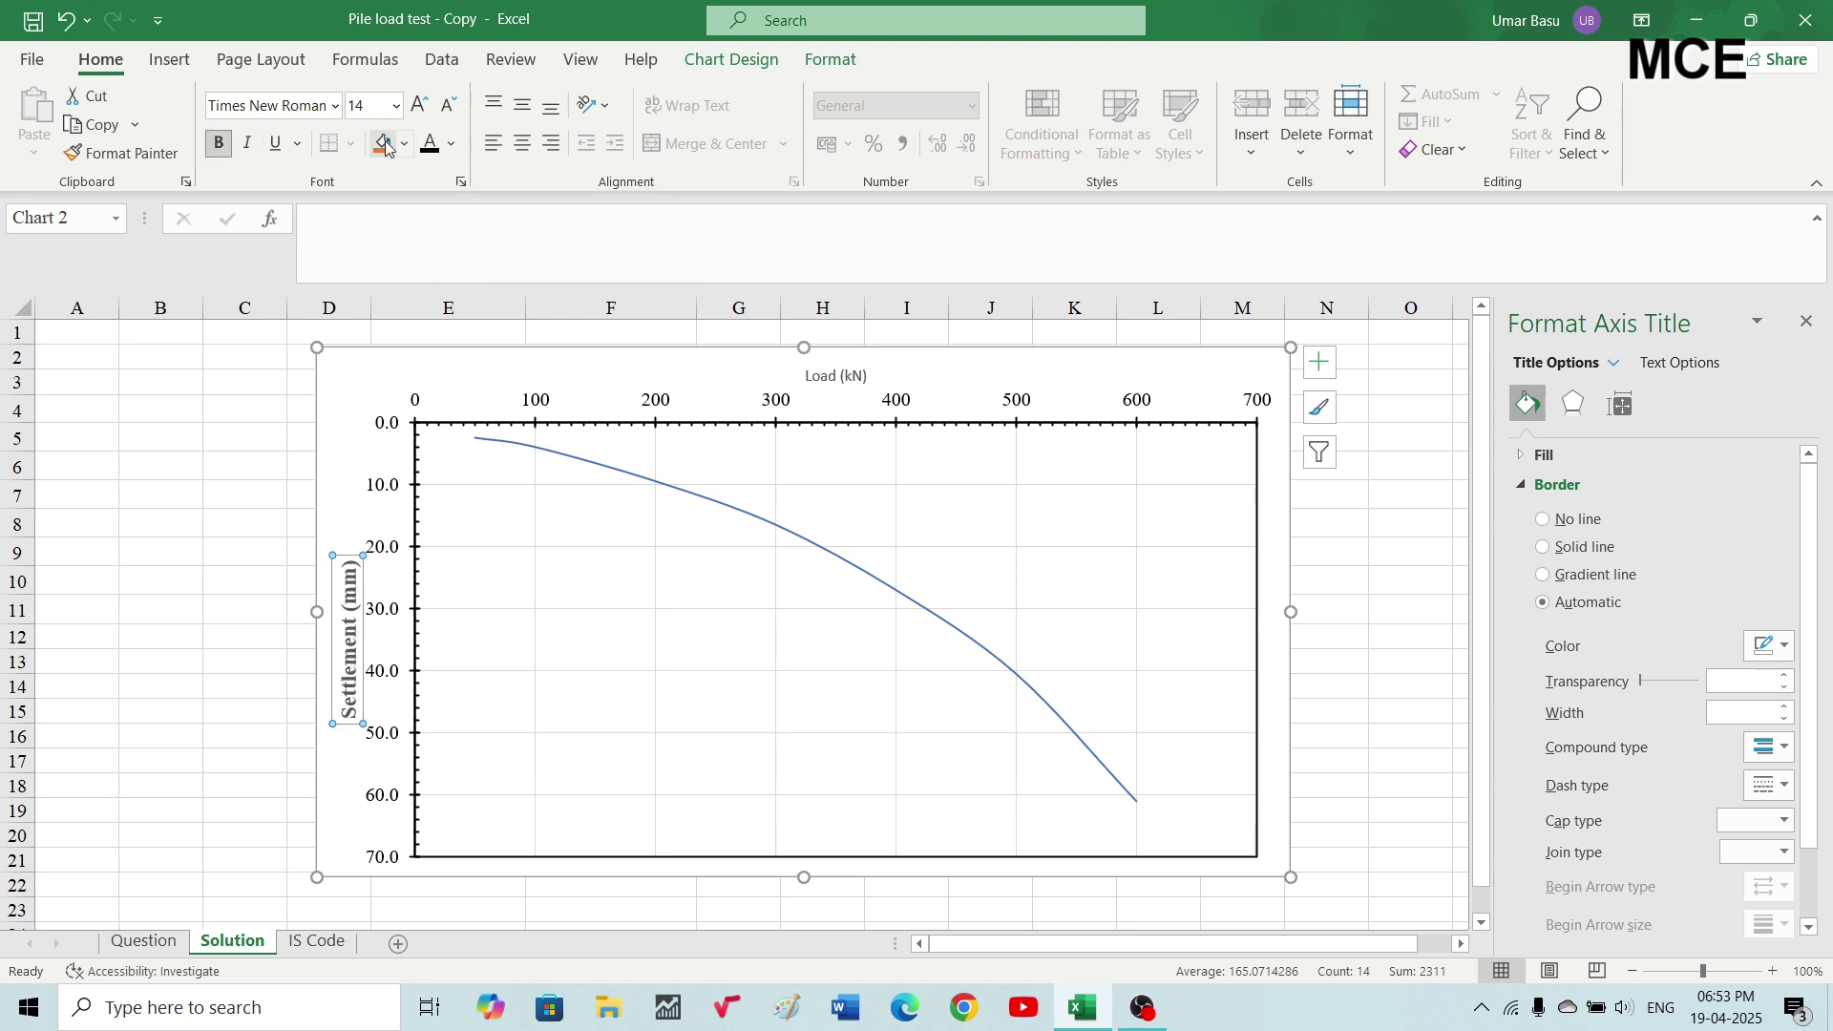
left_click(452, 149)
left_click(455, 242)
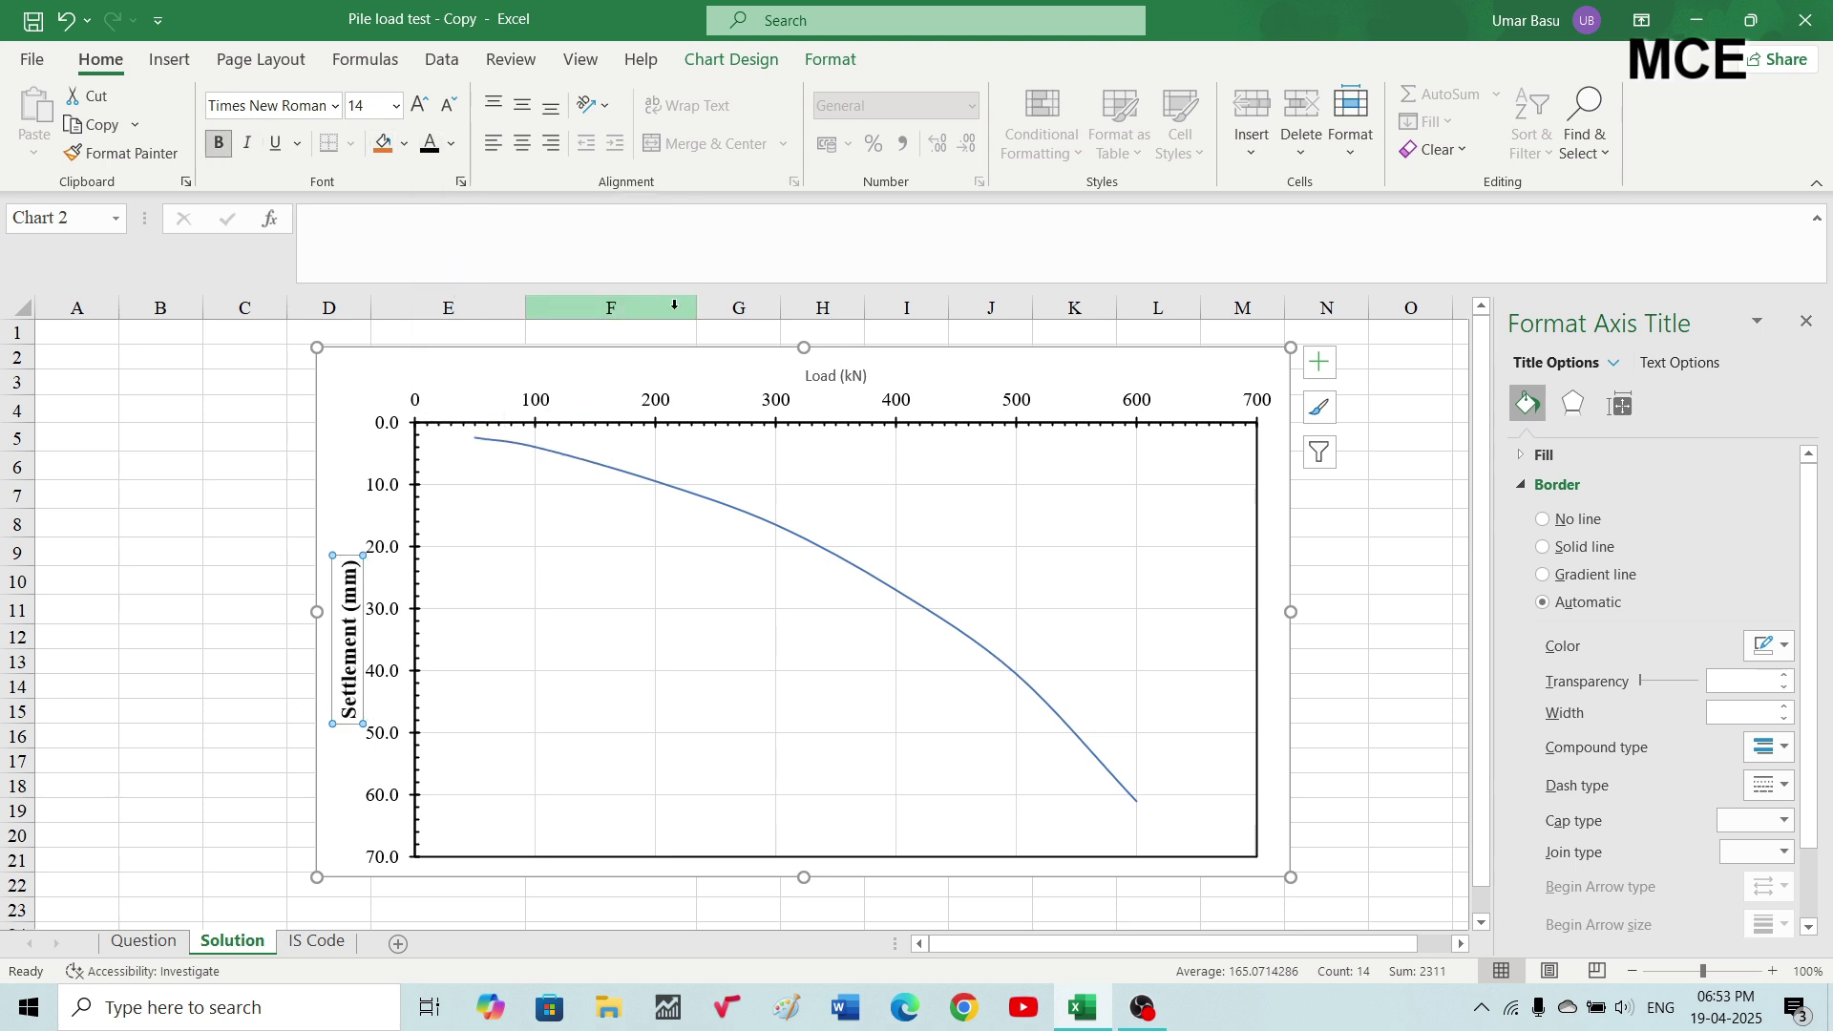
Format the "Load (kN)" axis title in black Times New Roman at size 14.
left_click(791, 378)
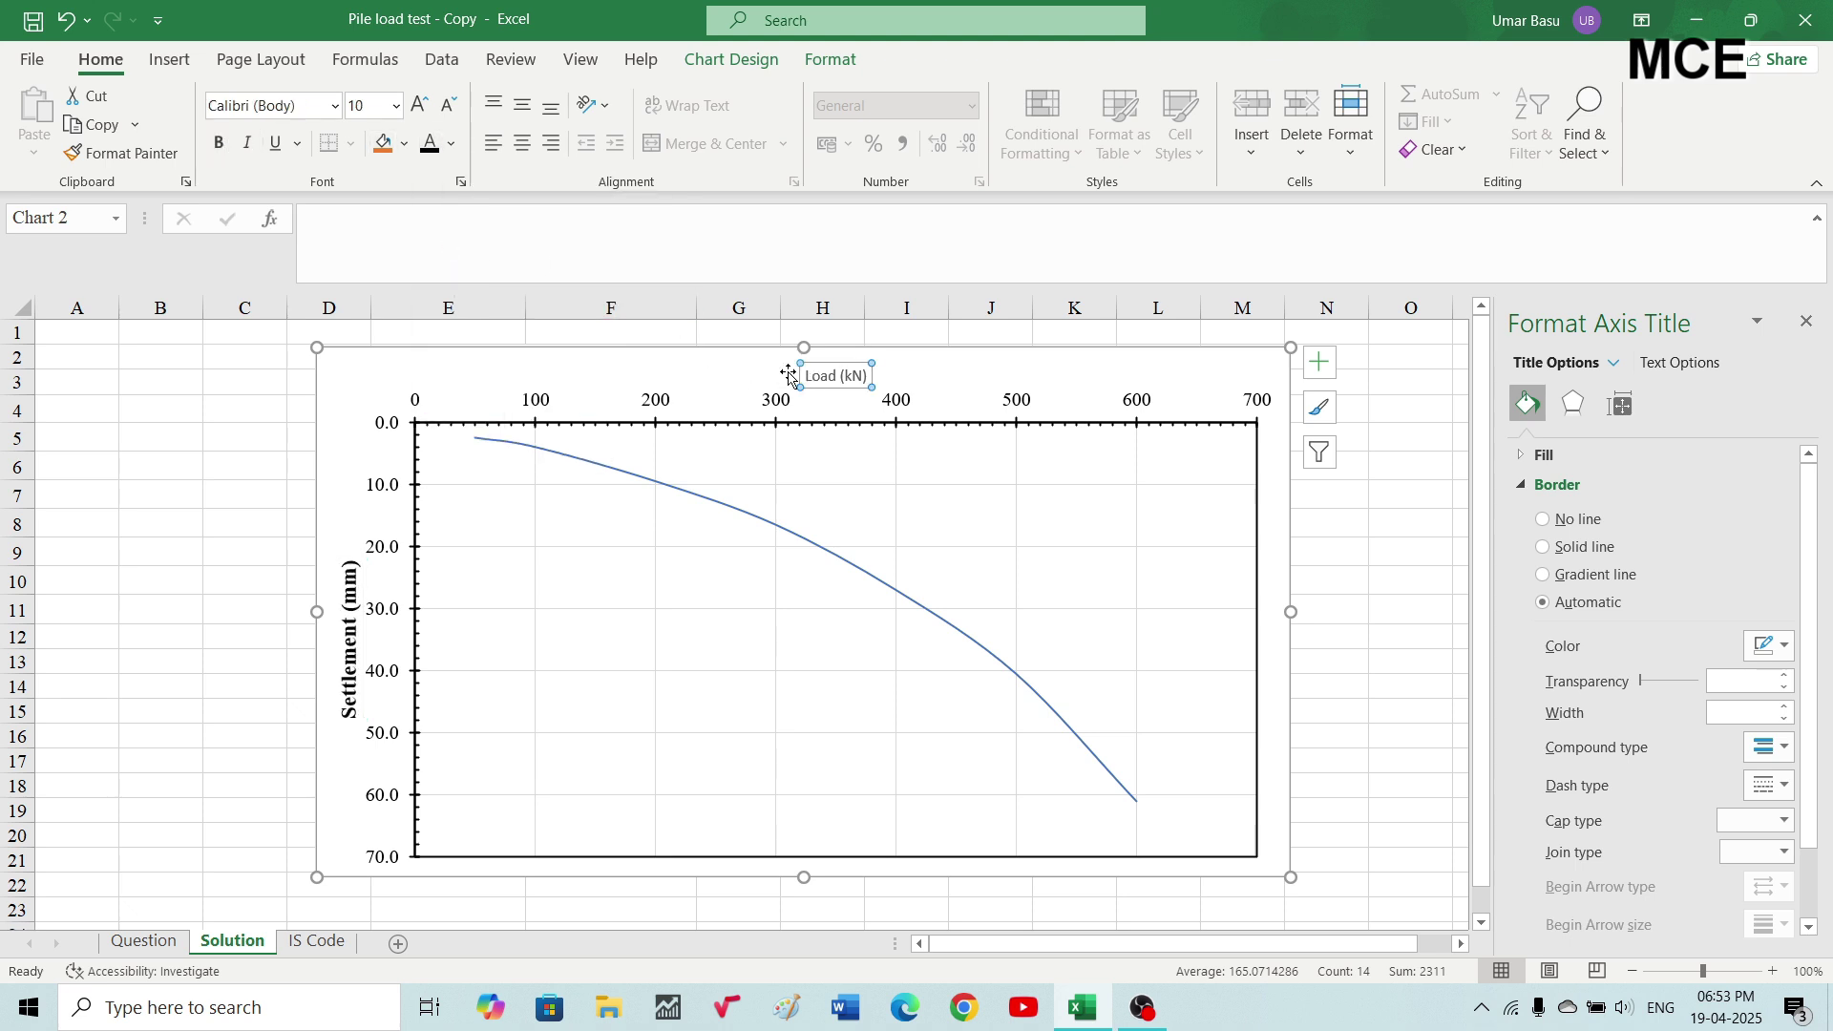
left_click(337, 108)
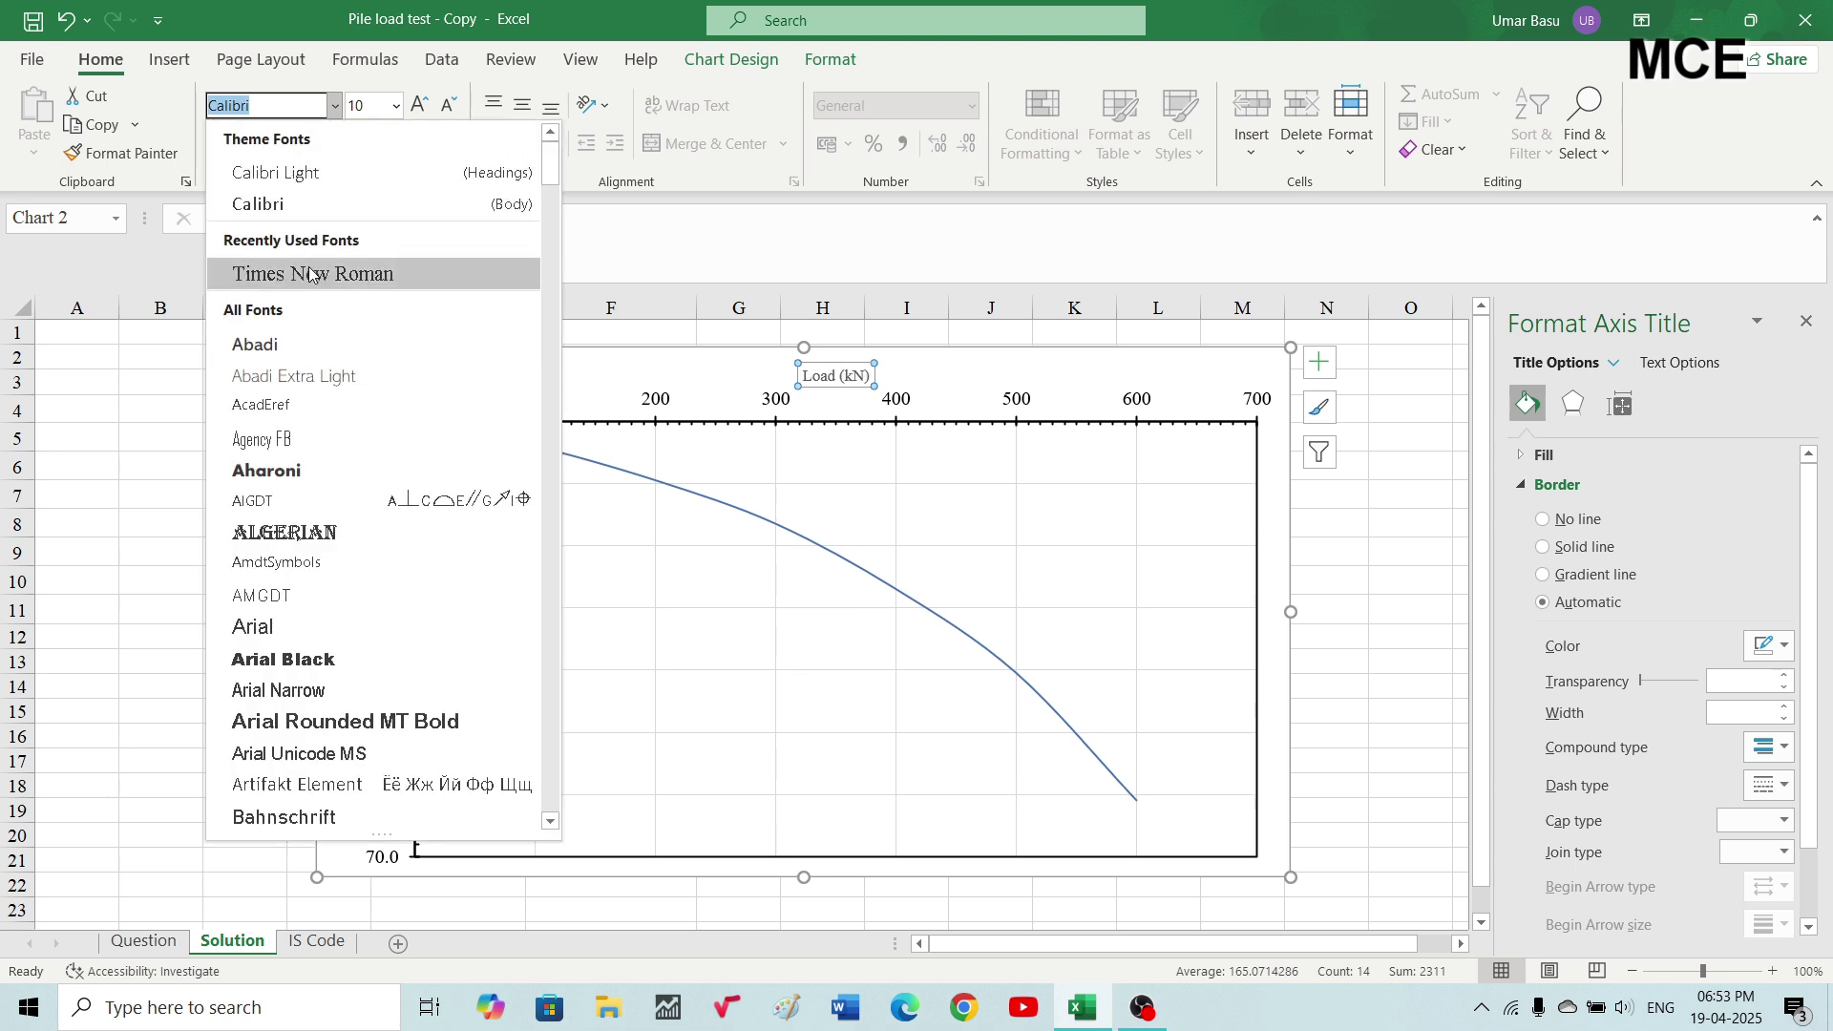
left_click(368, 278)
left_click(396, 106)
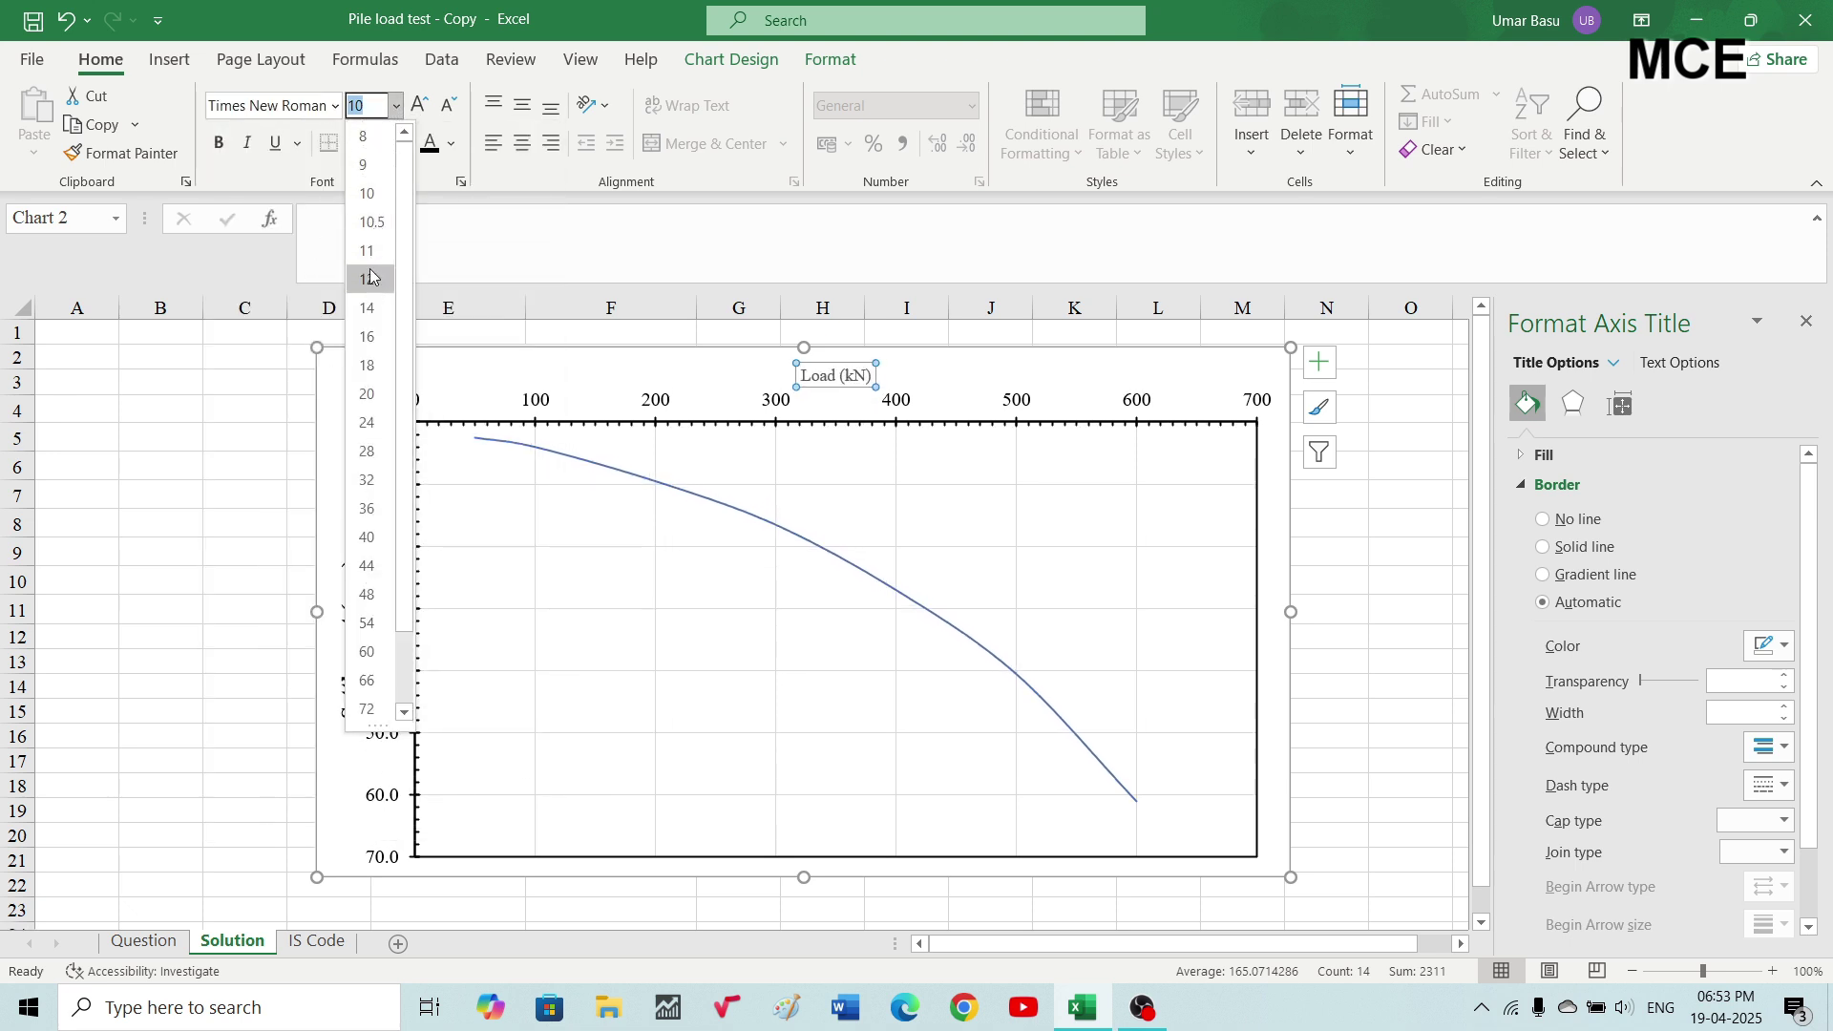
left_click(366, 311)
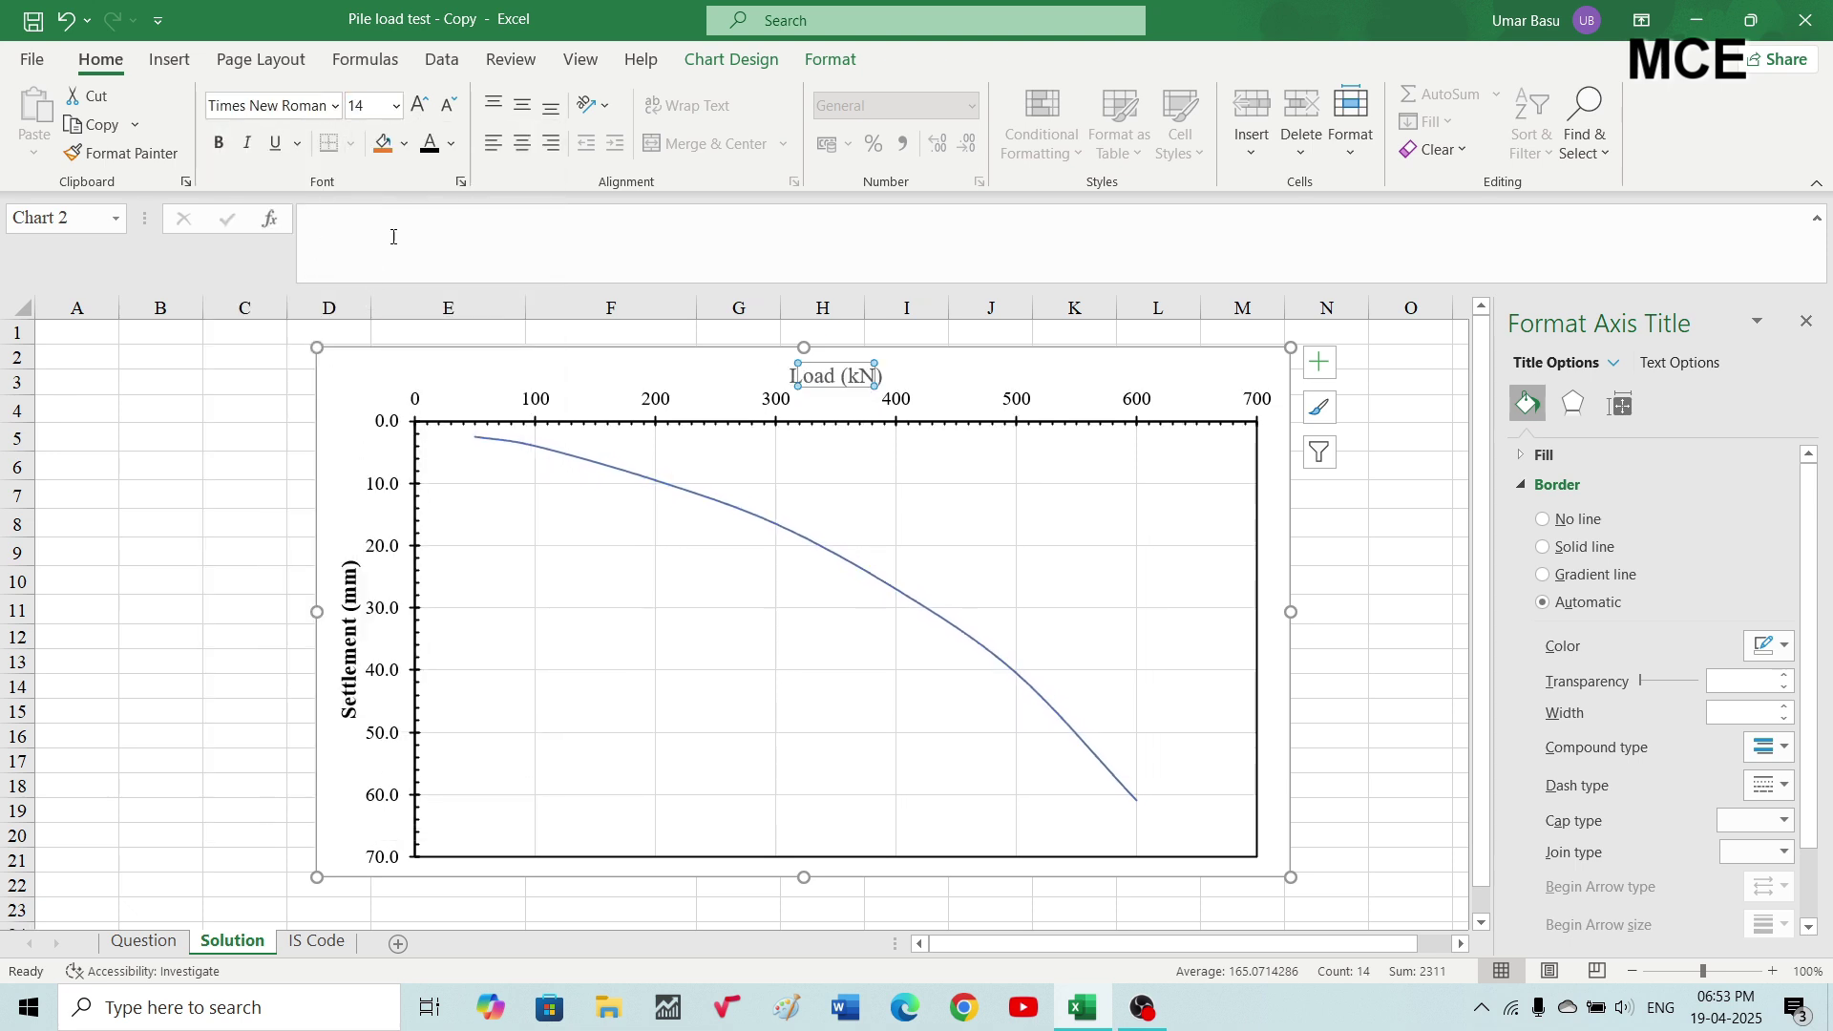
left_click(445, 151)
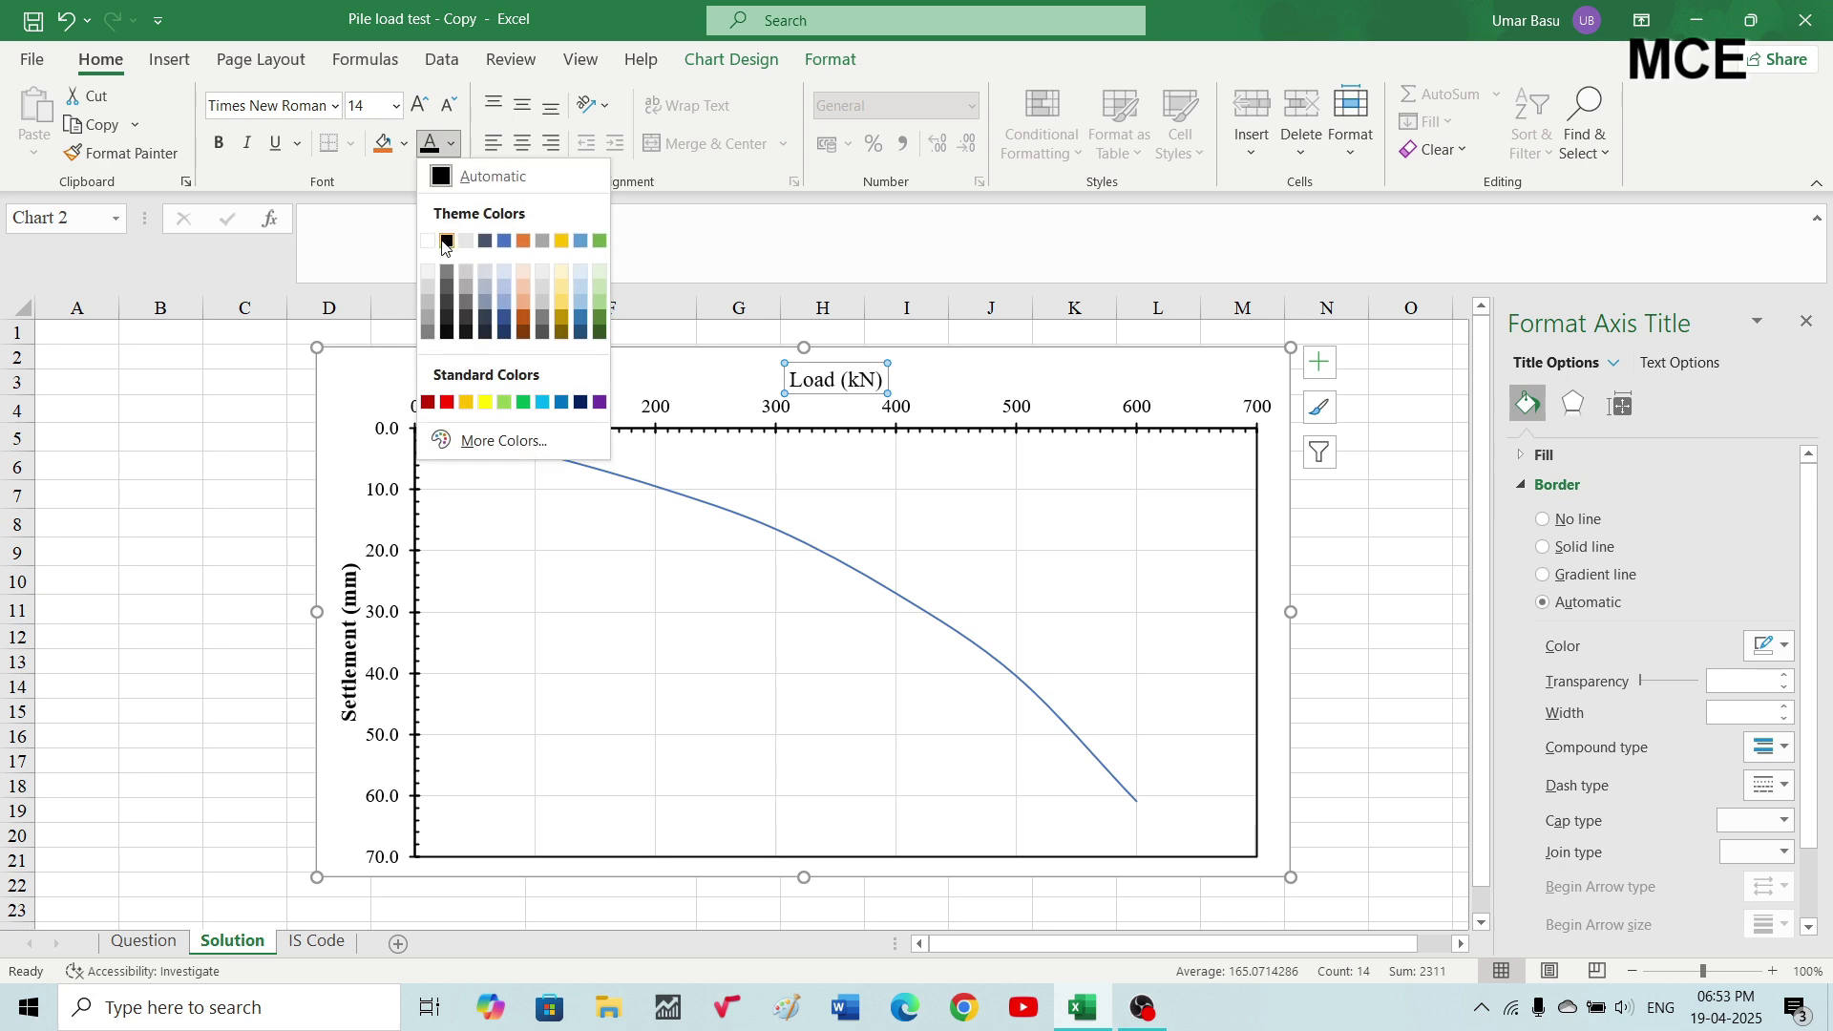
left_click(448, 240)
left_click(513, 716)
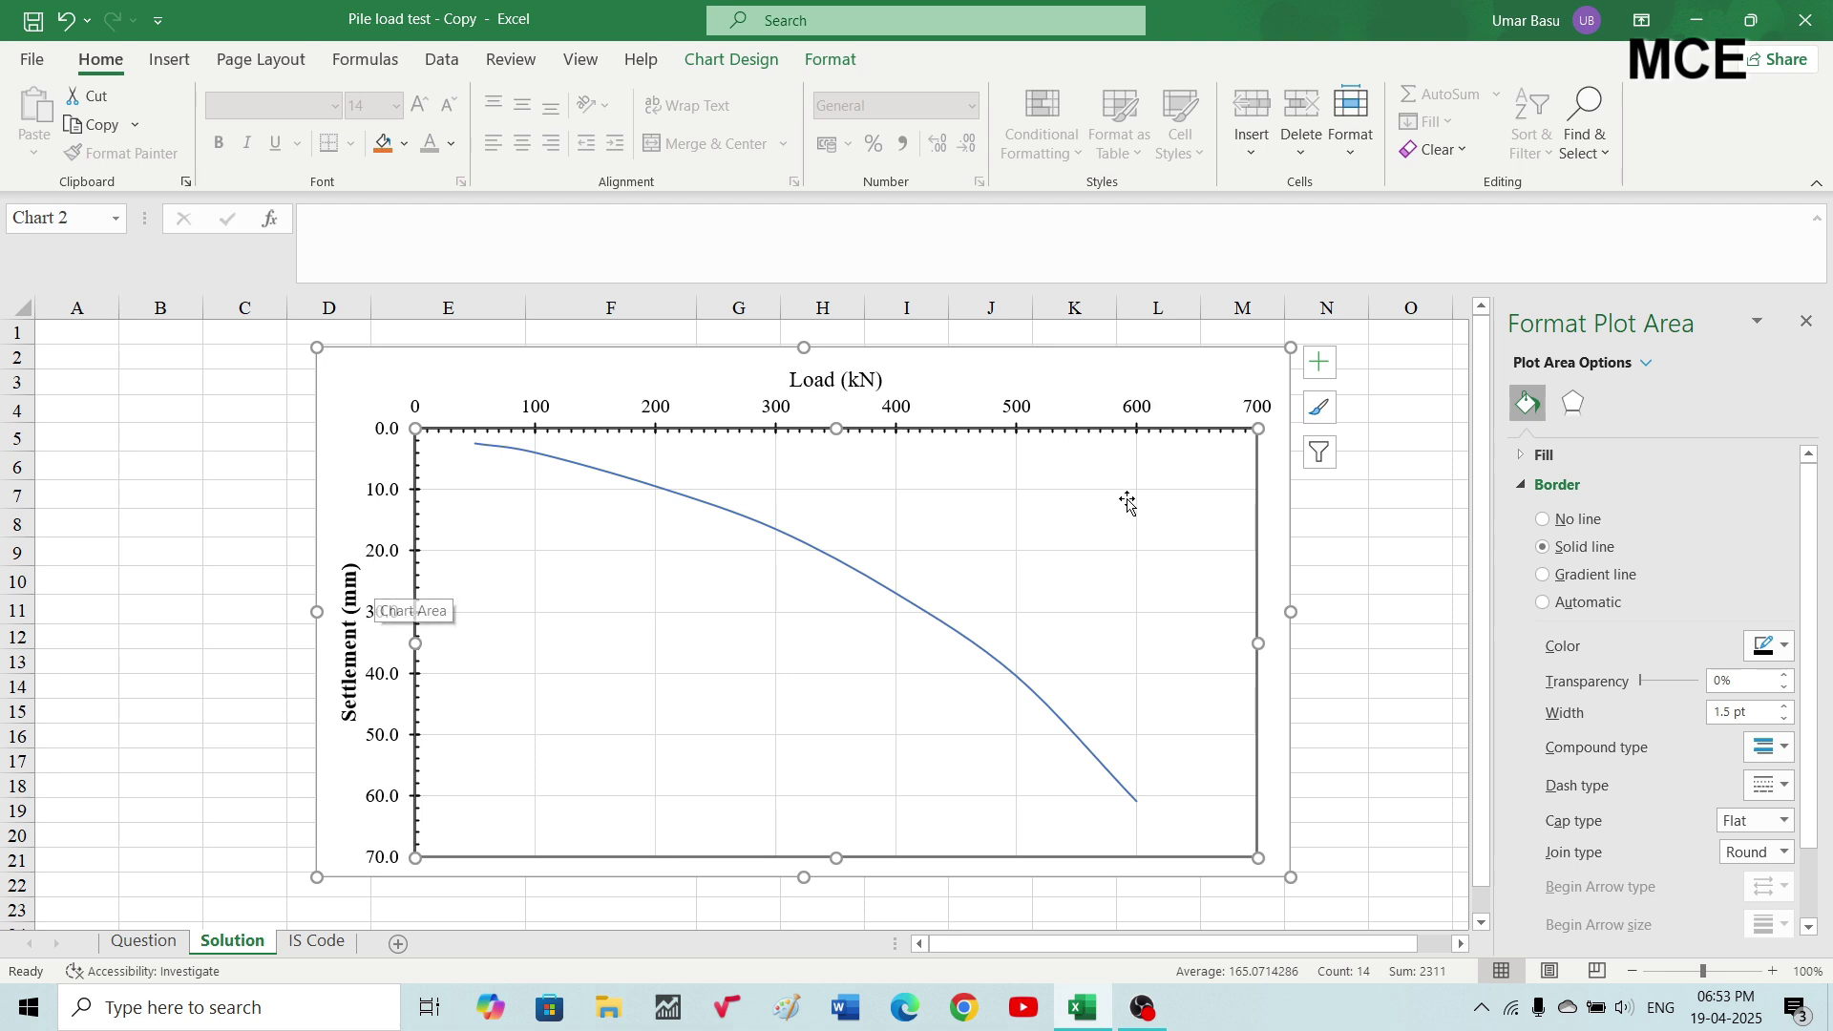
Enlarge the chart outward at its lower-right and upper-left corners so that it reaches column N and row 23.
left_click(1318, 546)
left_click(1279, 864)
left_click_drag(1291, 876, 1354, 915)
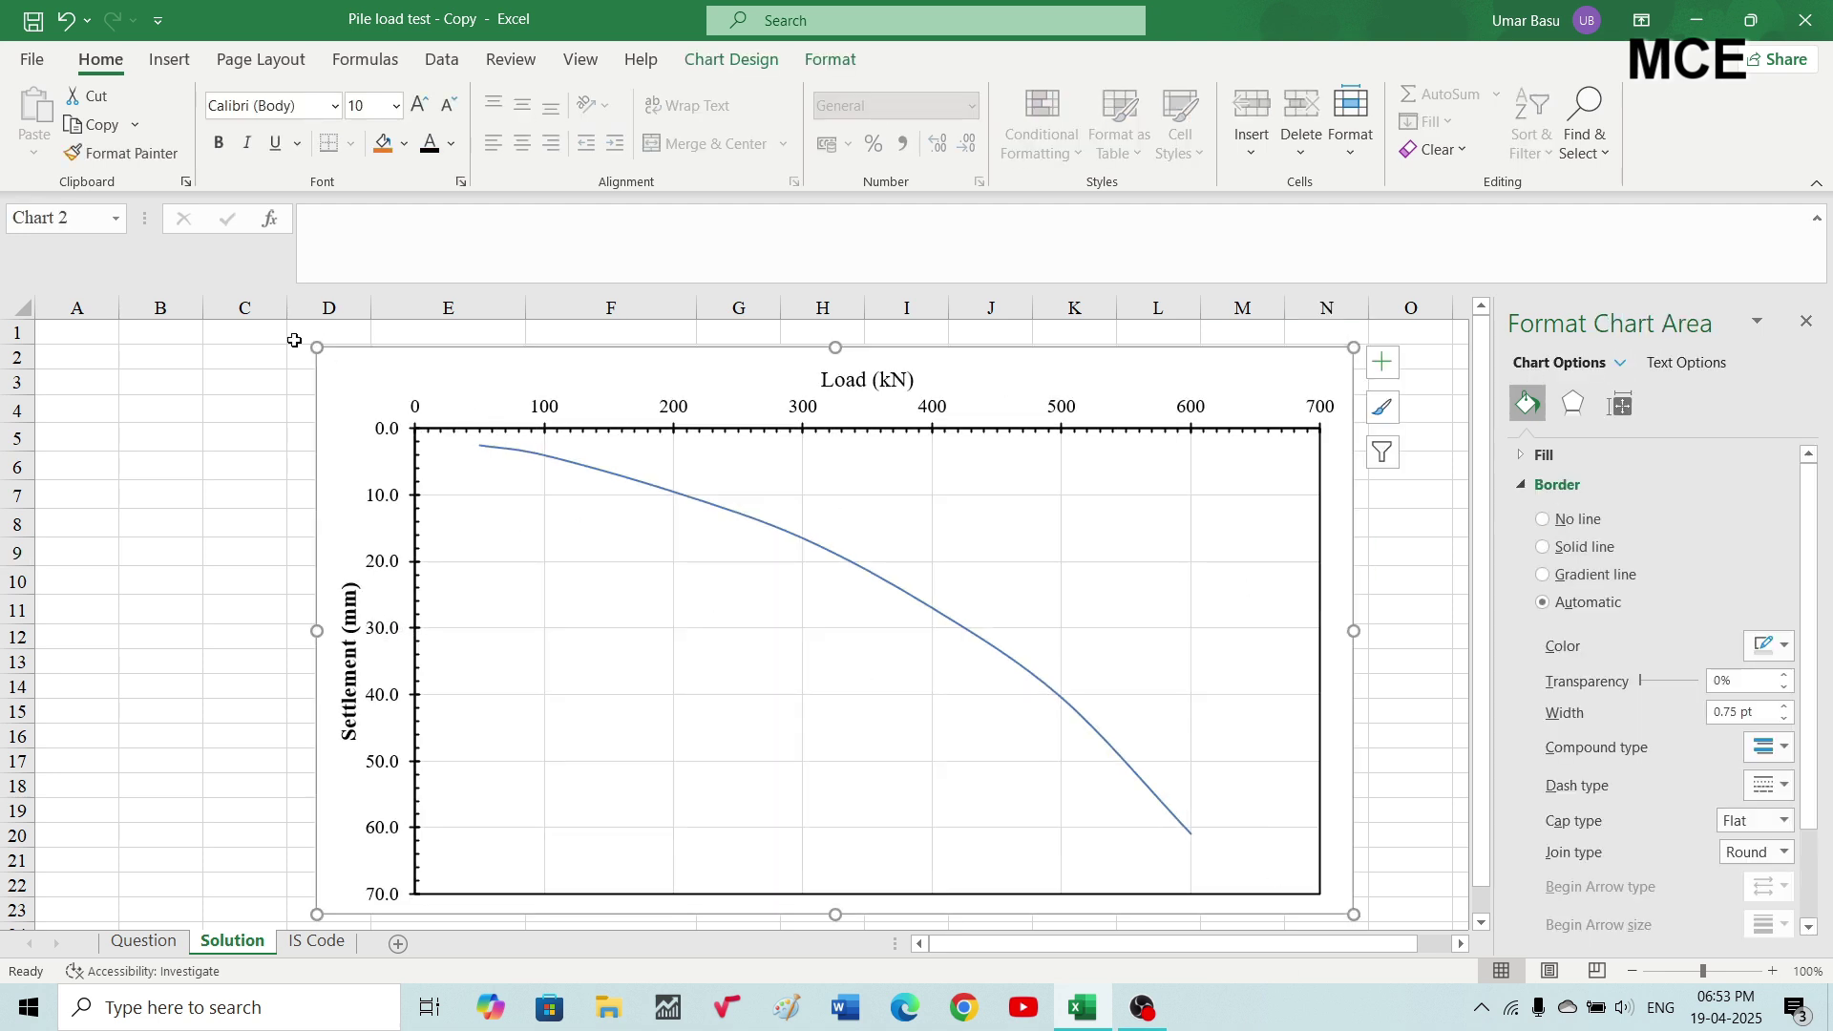
left_click_drag(316, 346, 305, 339)
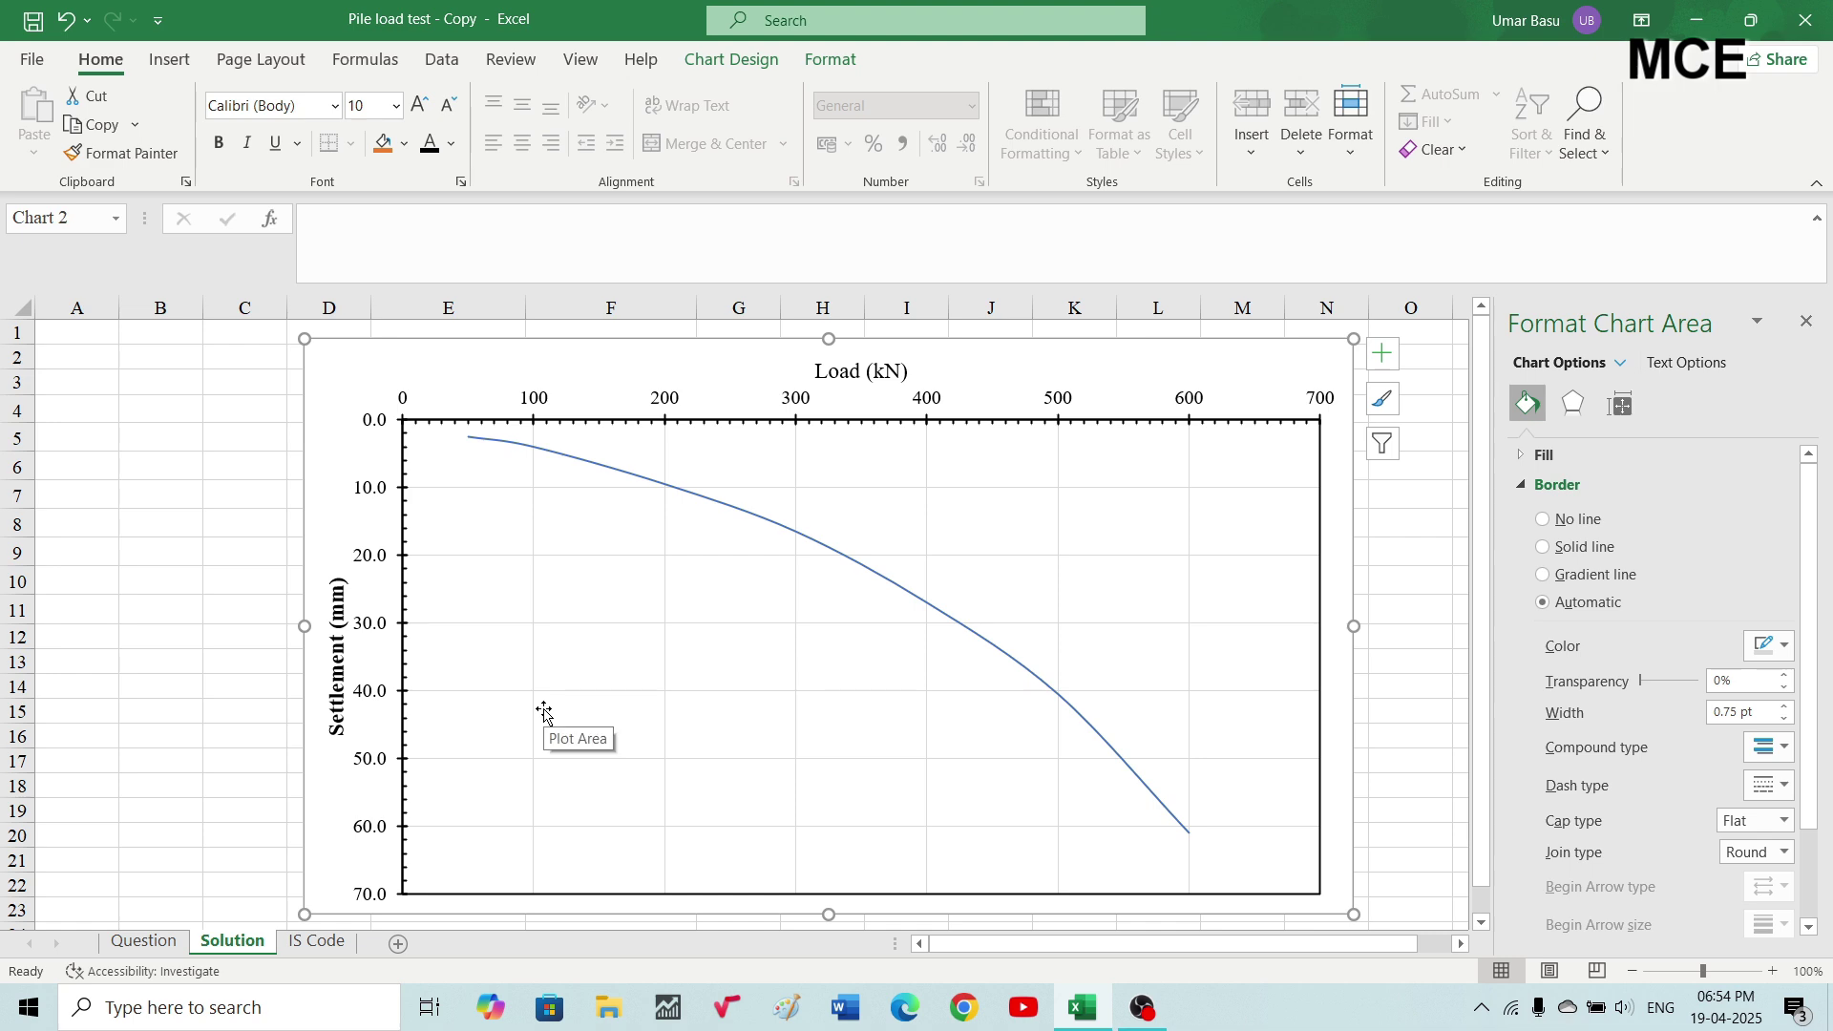
Examine the allowable load criteria for a single pile on the IS Code sheet and return to the Solution sheet.
left_click(322, 941)
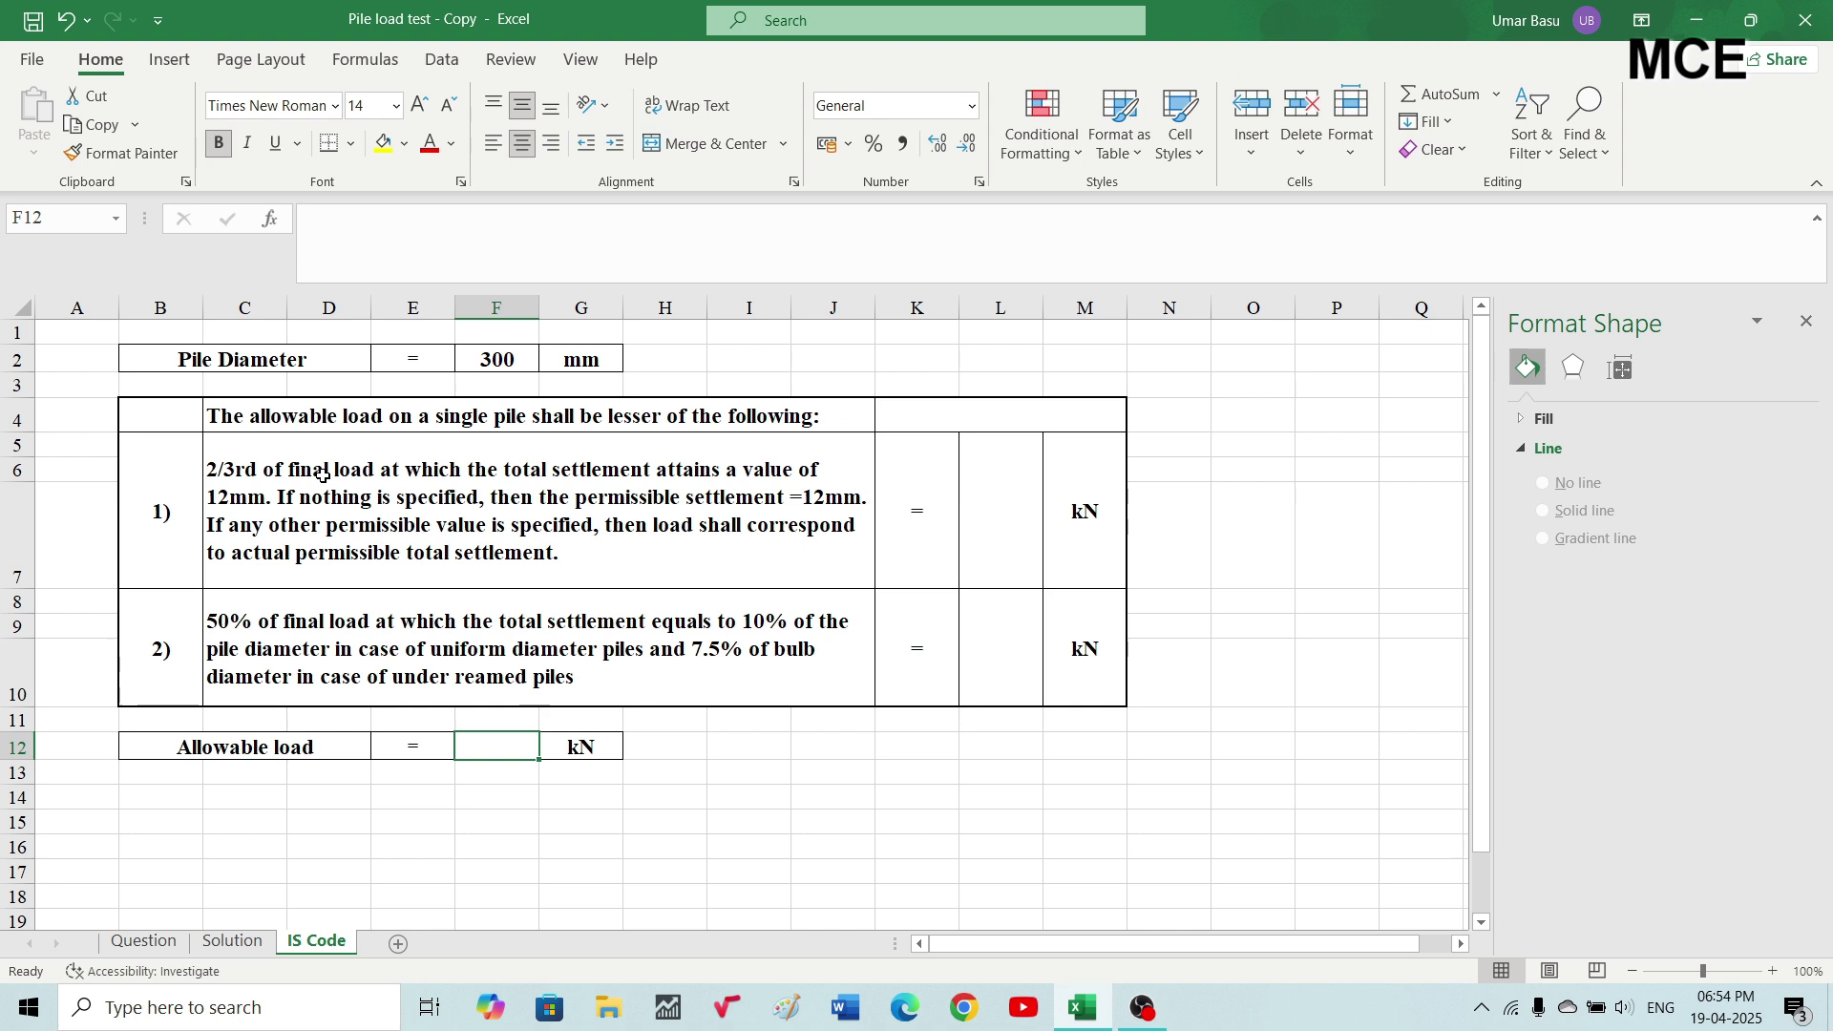
left_click(232, 940)
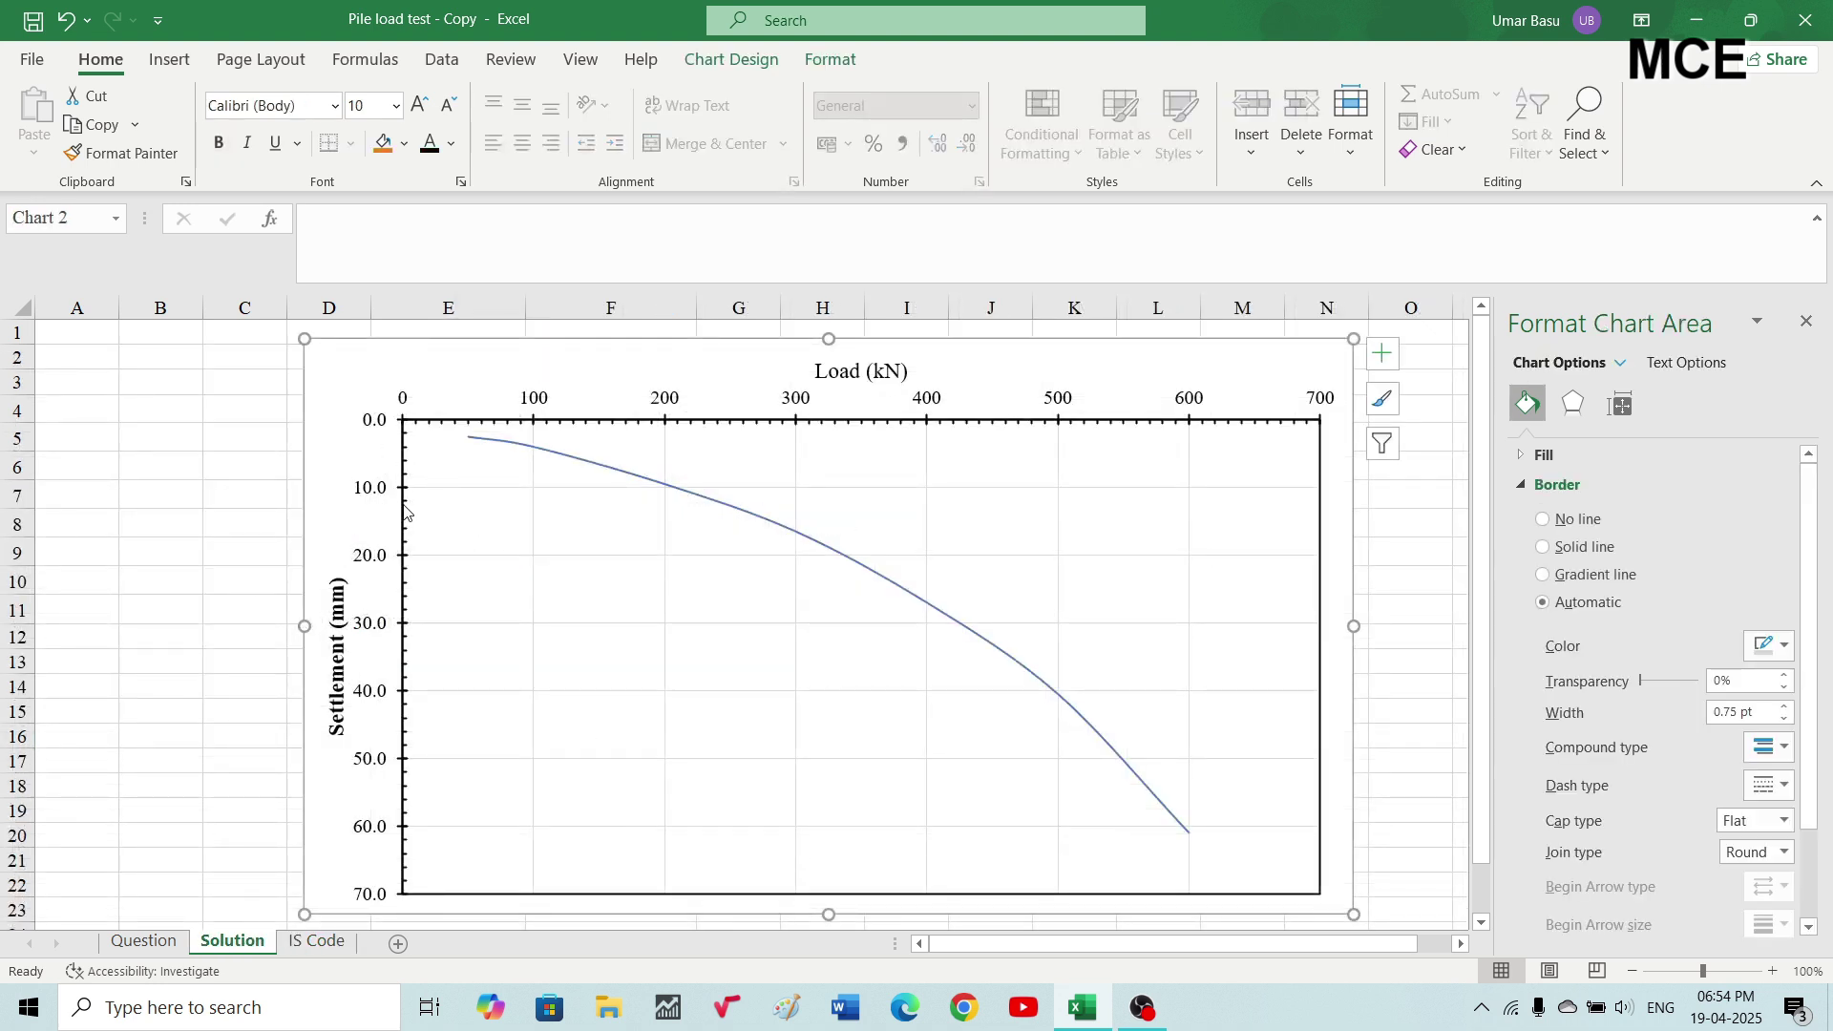
Draw a horizontal line from the settlement axis at 12 mm across to the curve and give it the black 1.5 pt theme style.
left_click(172, 62)
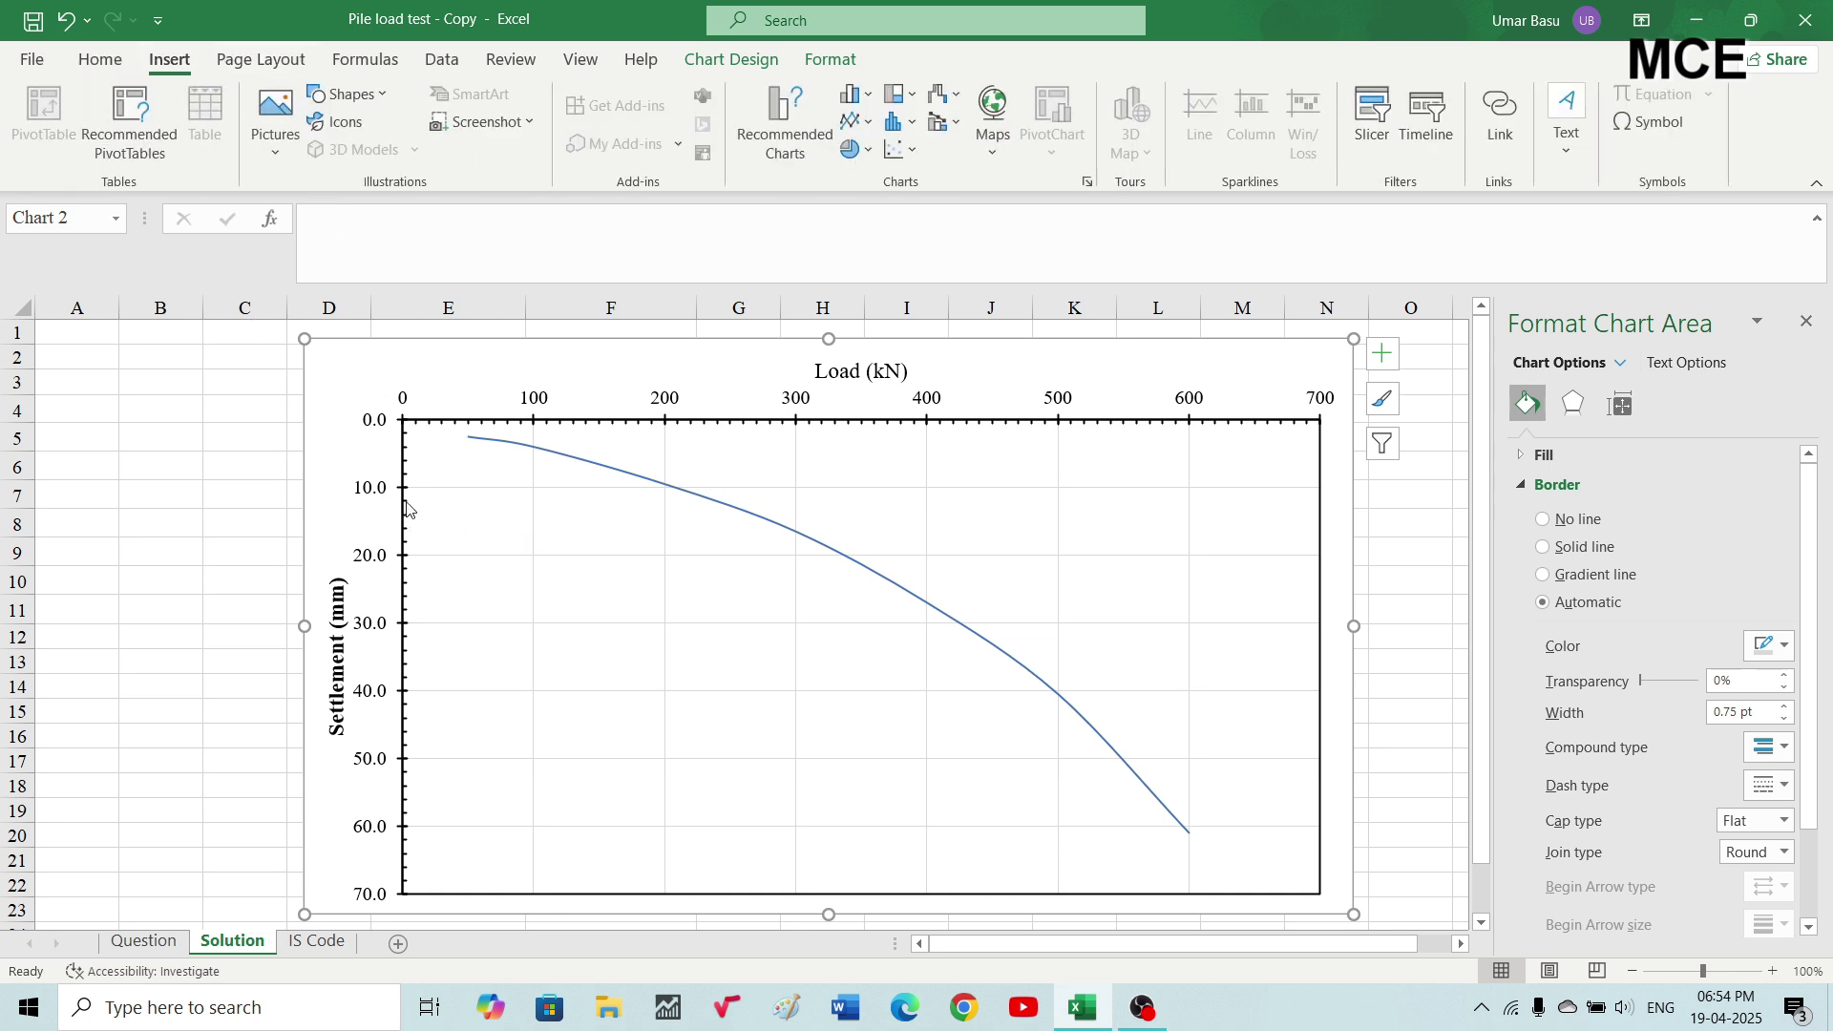
left_click(349, 94)
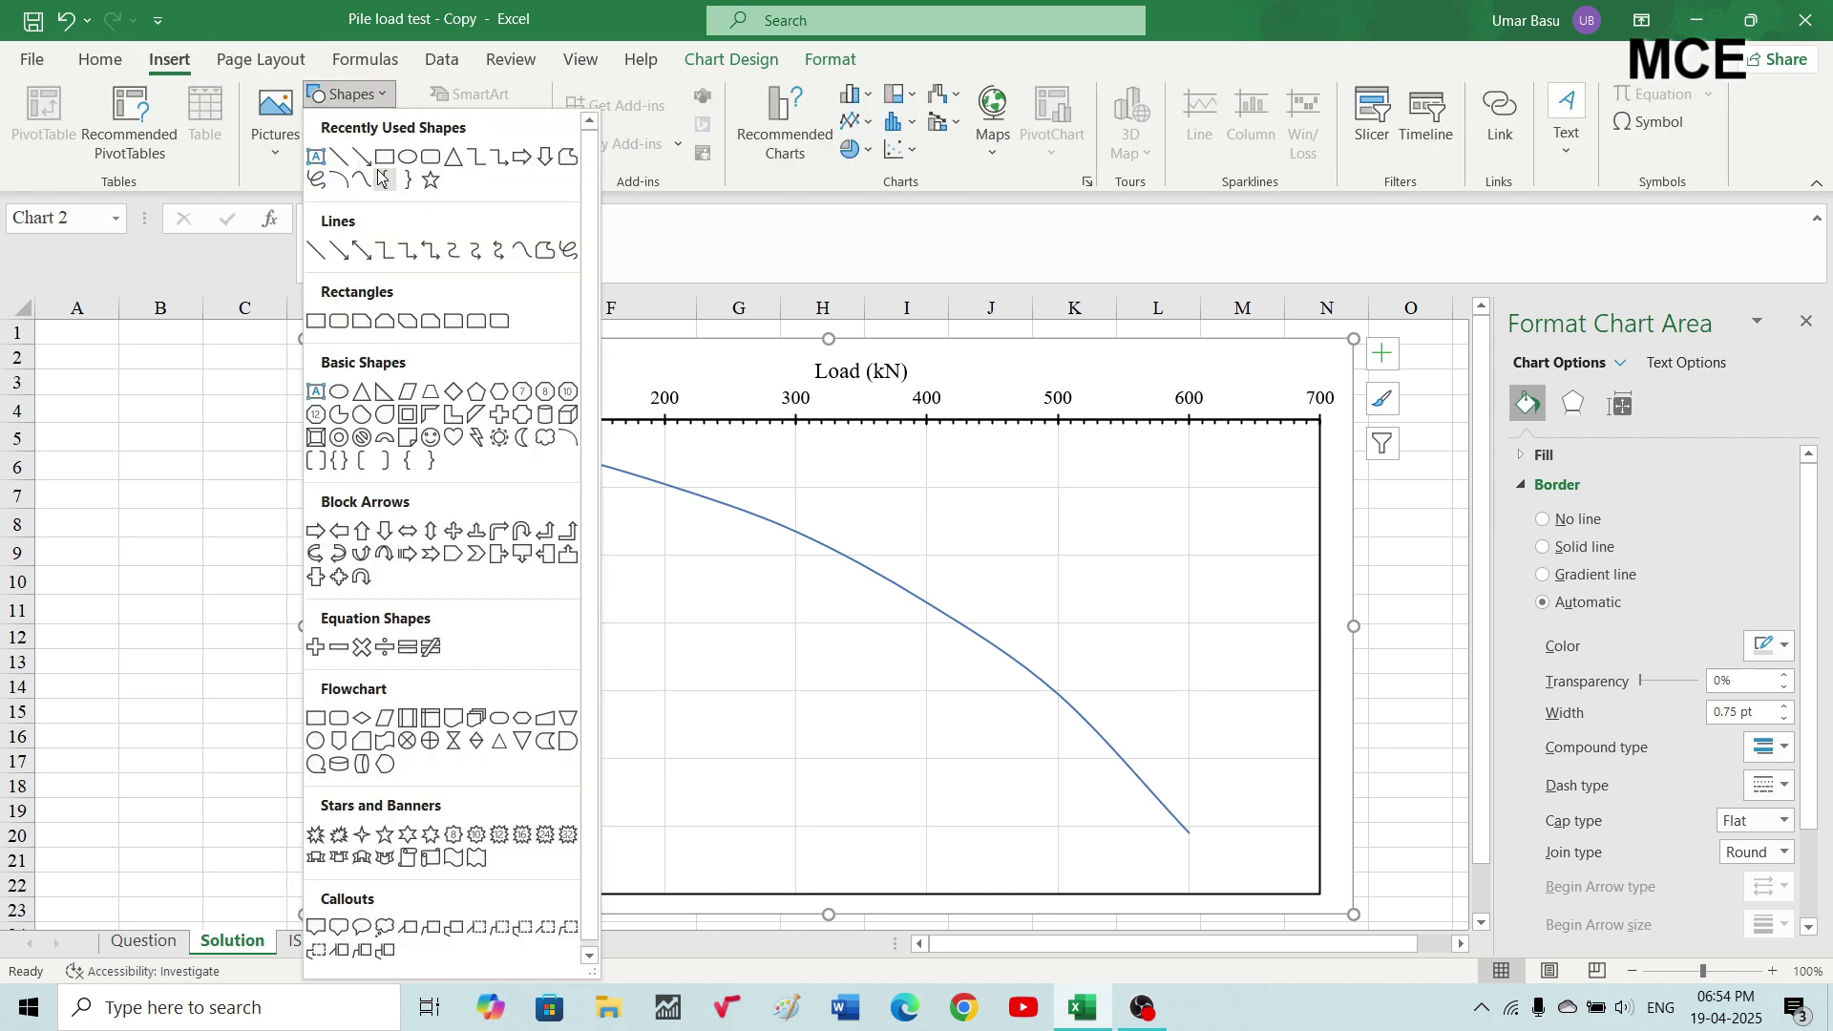
left_click(341, 158)
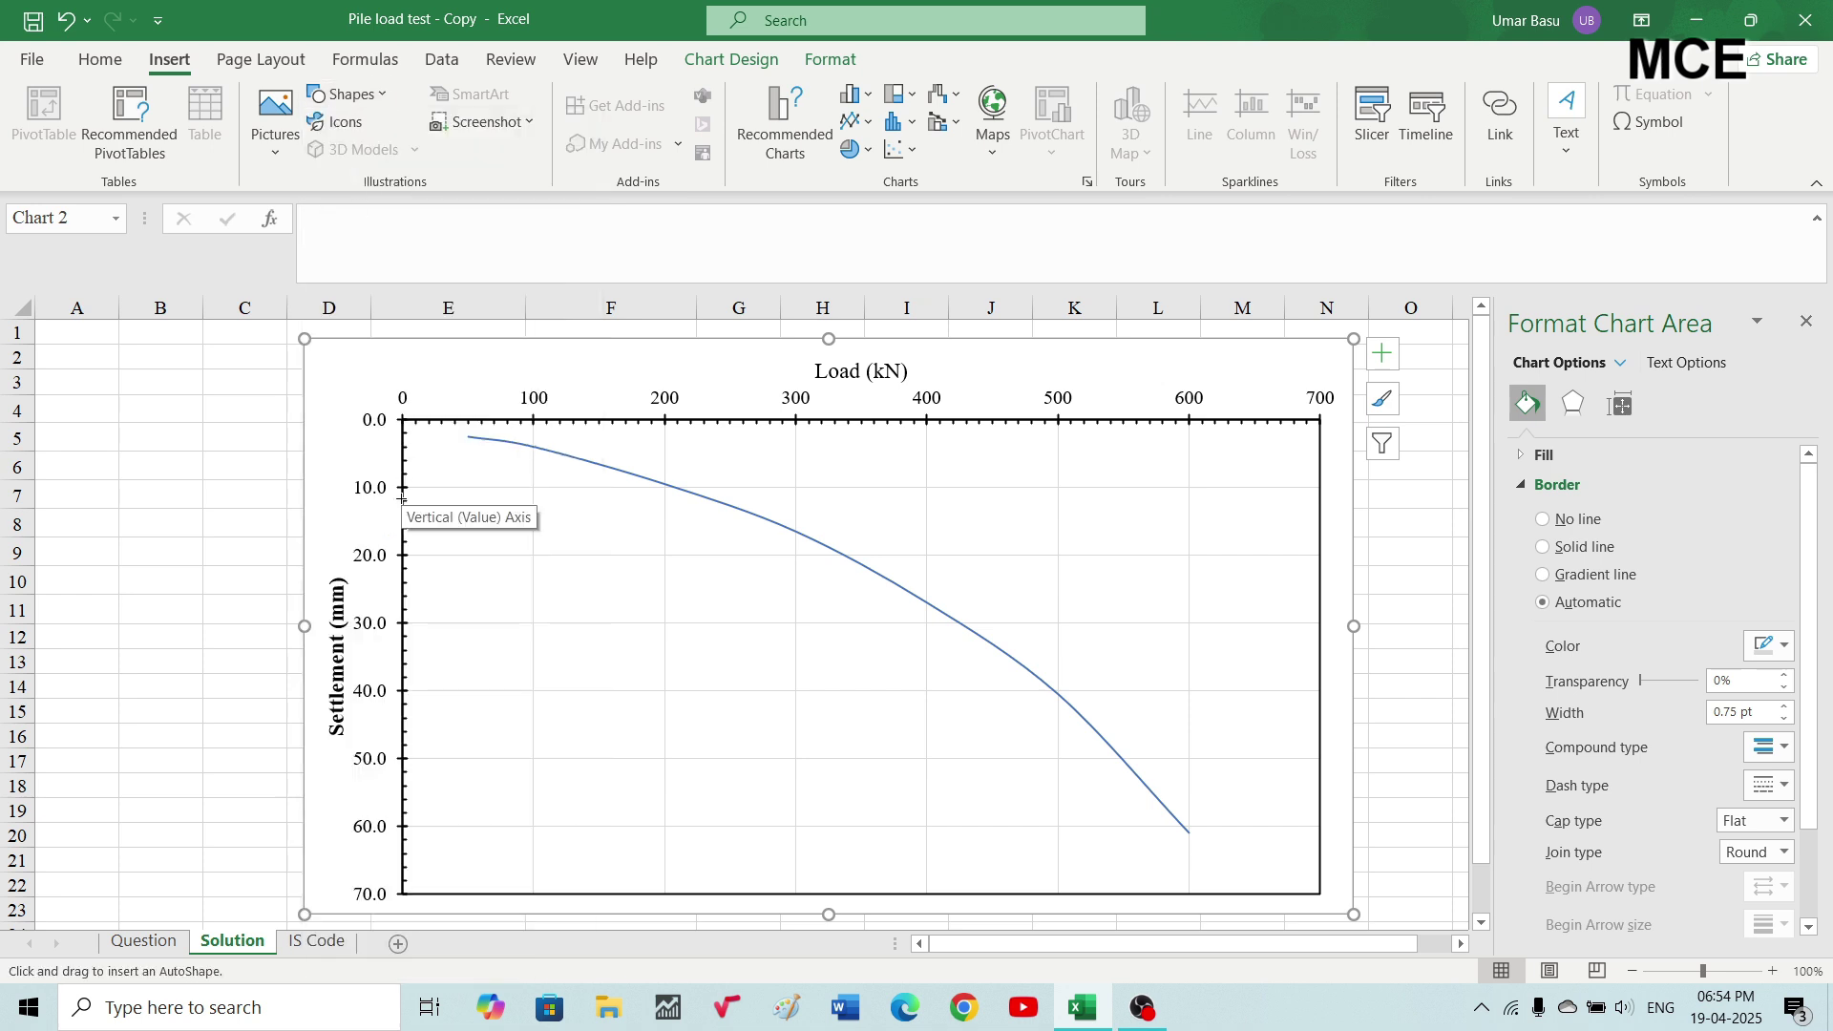
left_click_drag(403, 500, 710, 498)
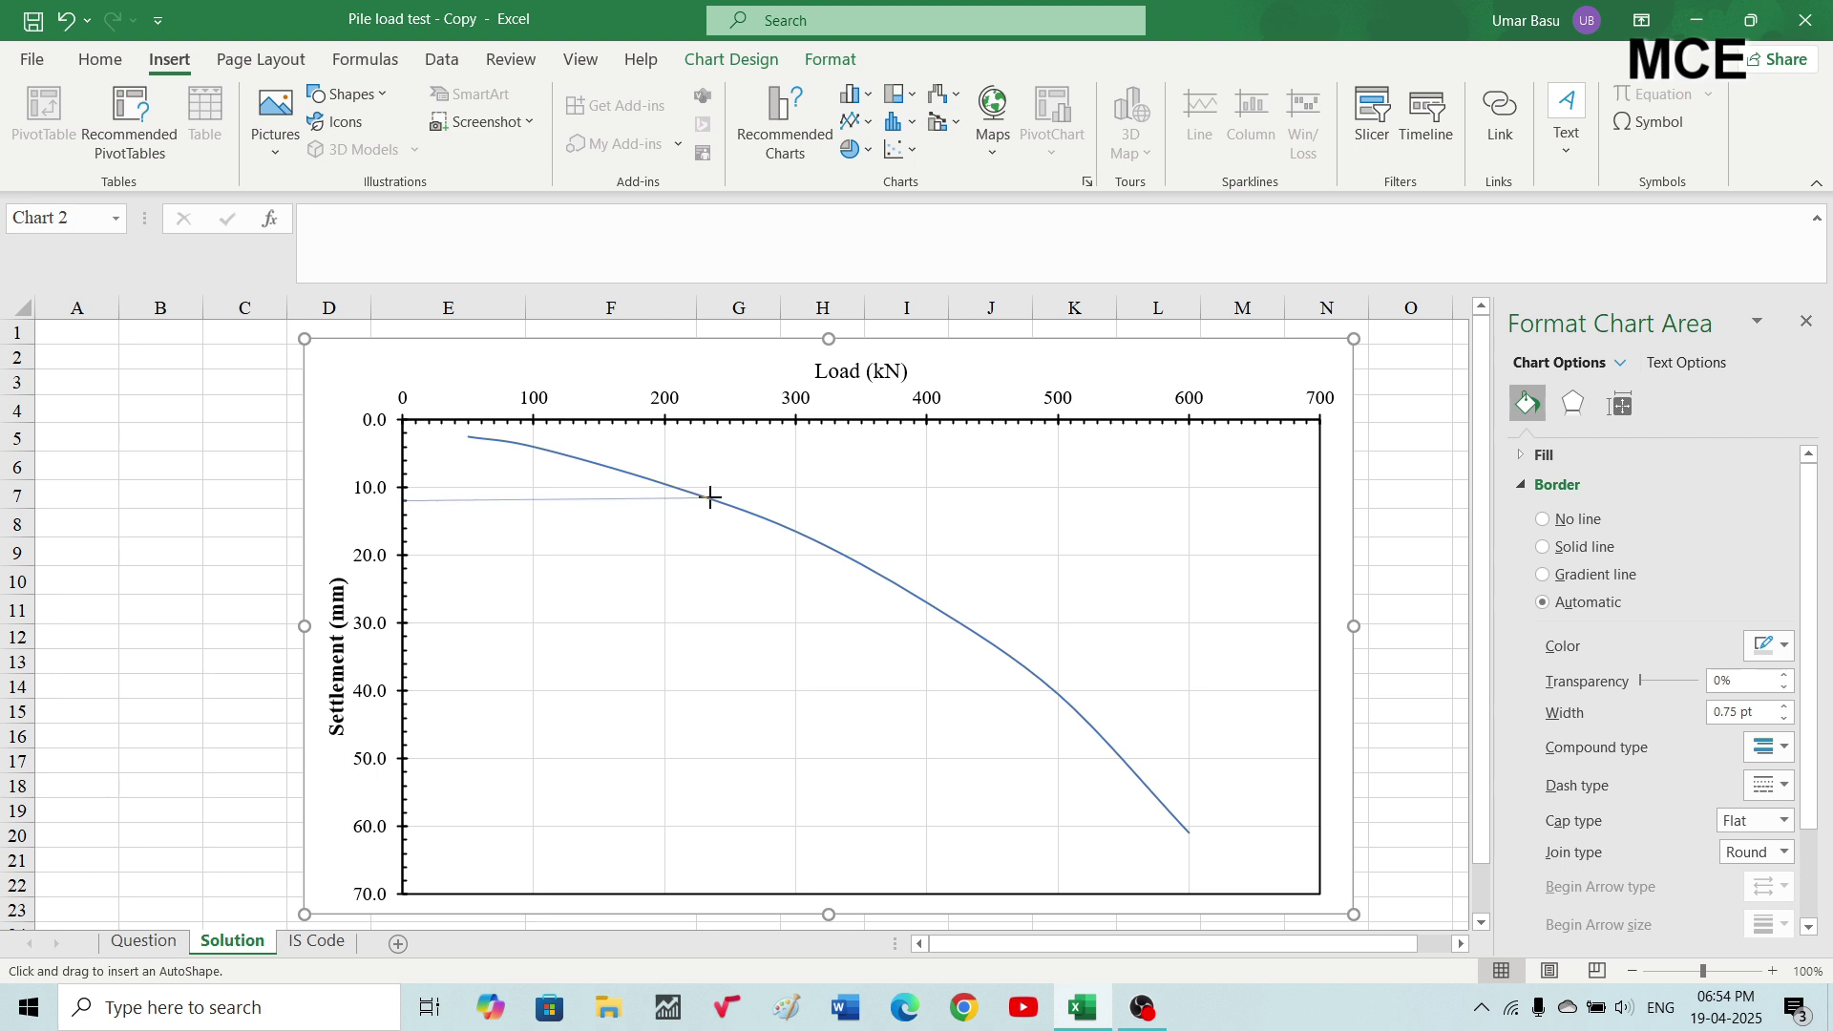
left_click_drag(710, 497, 710, 498)
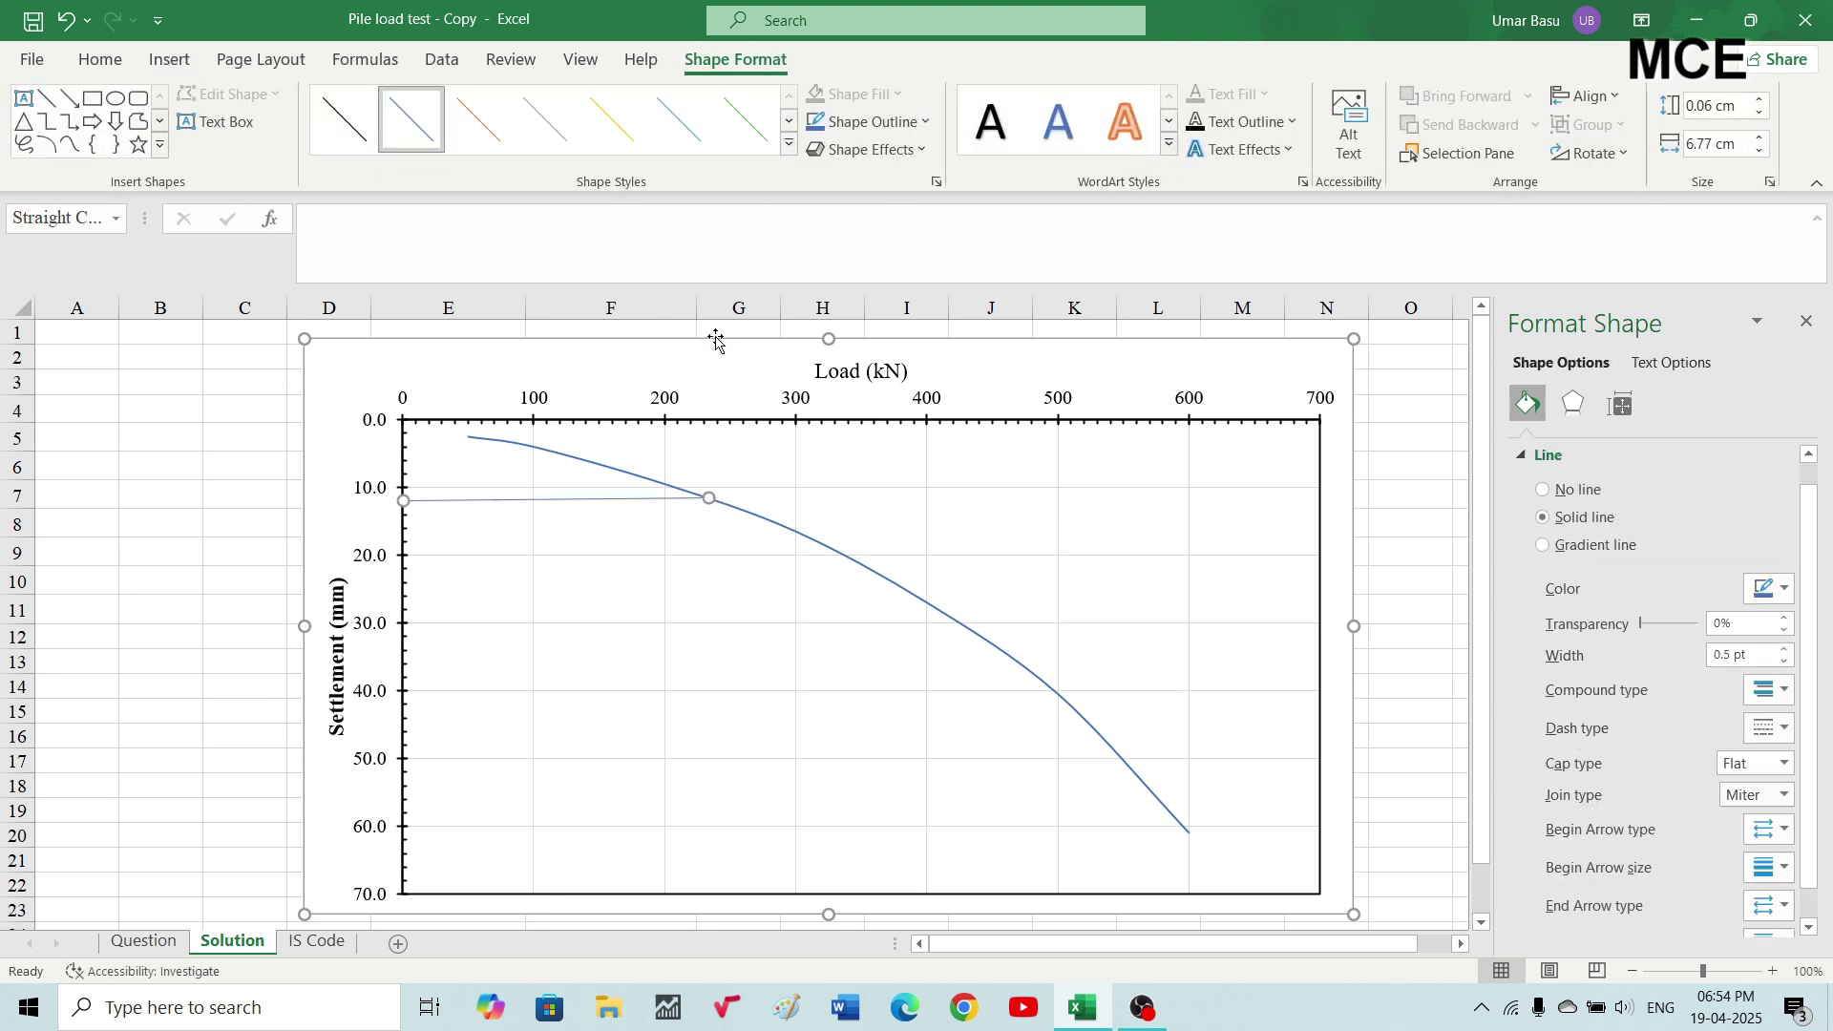
left_click(789, 144)
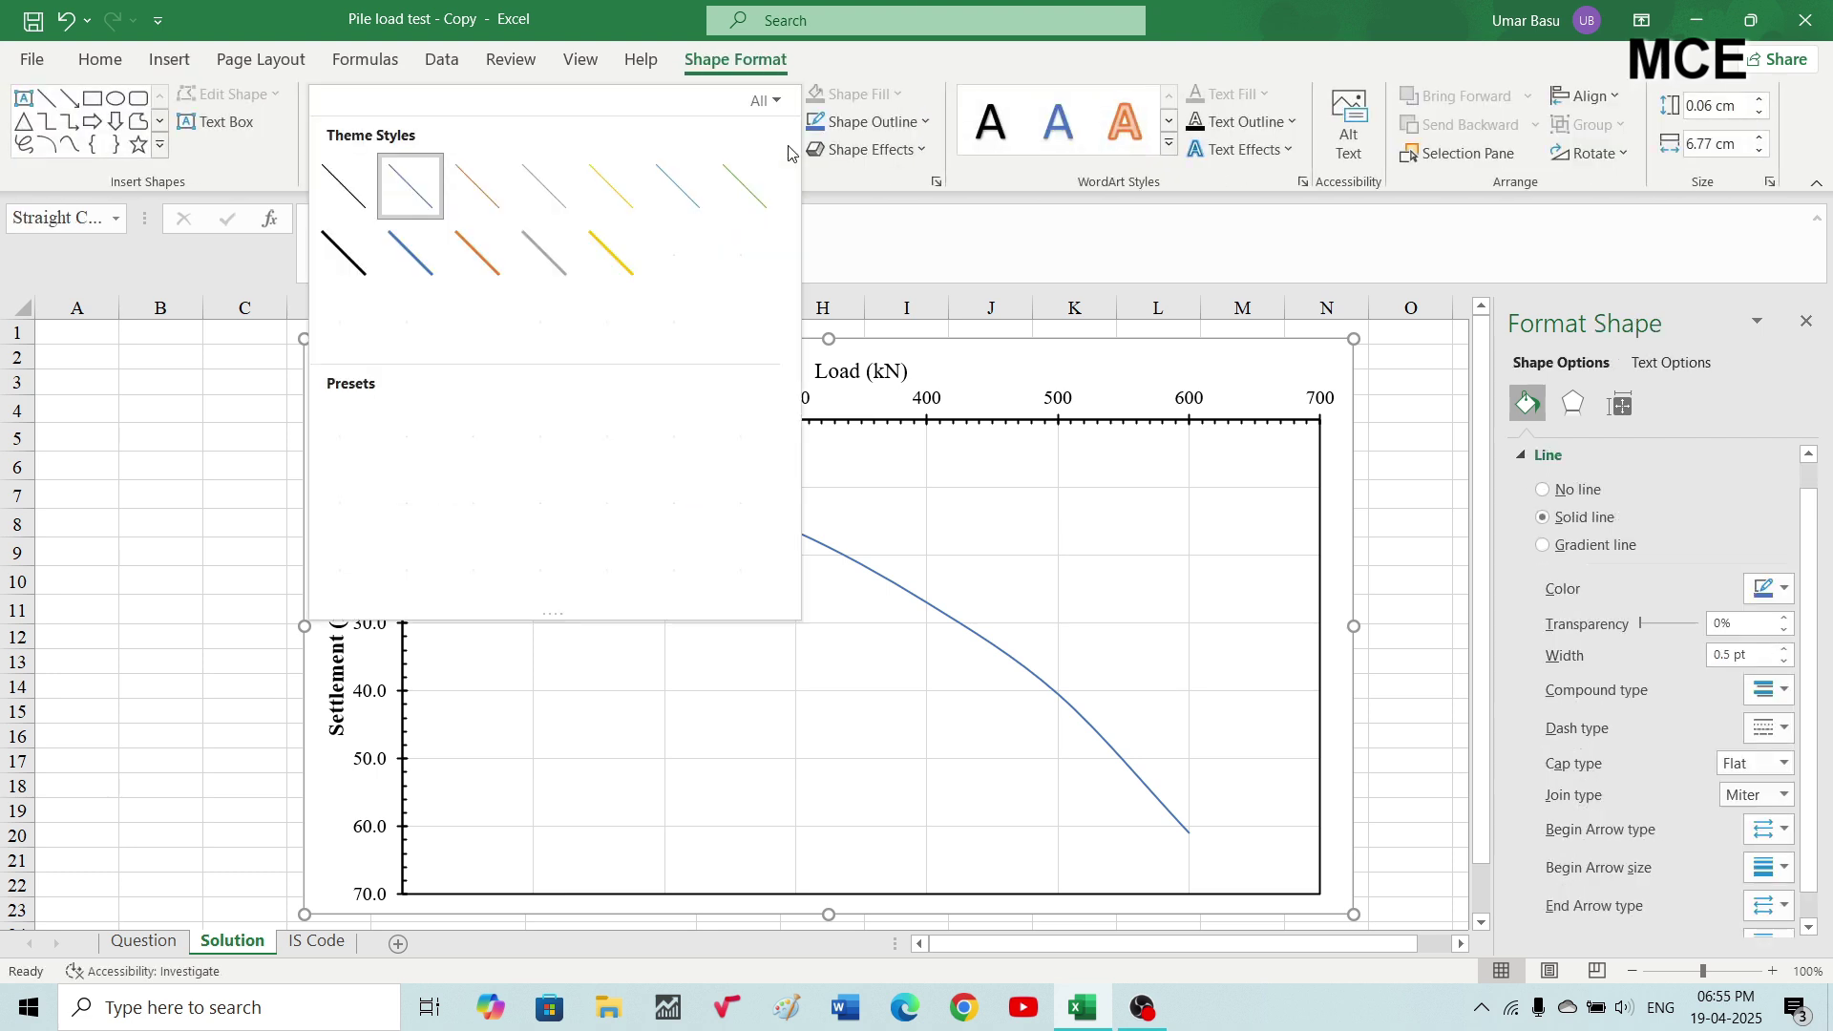
left_click(355, 305)
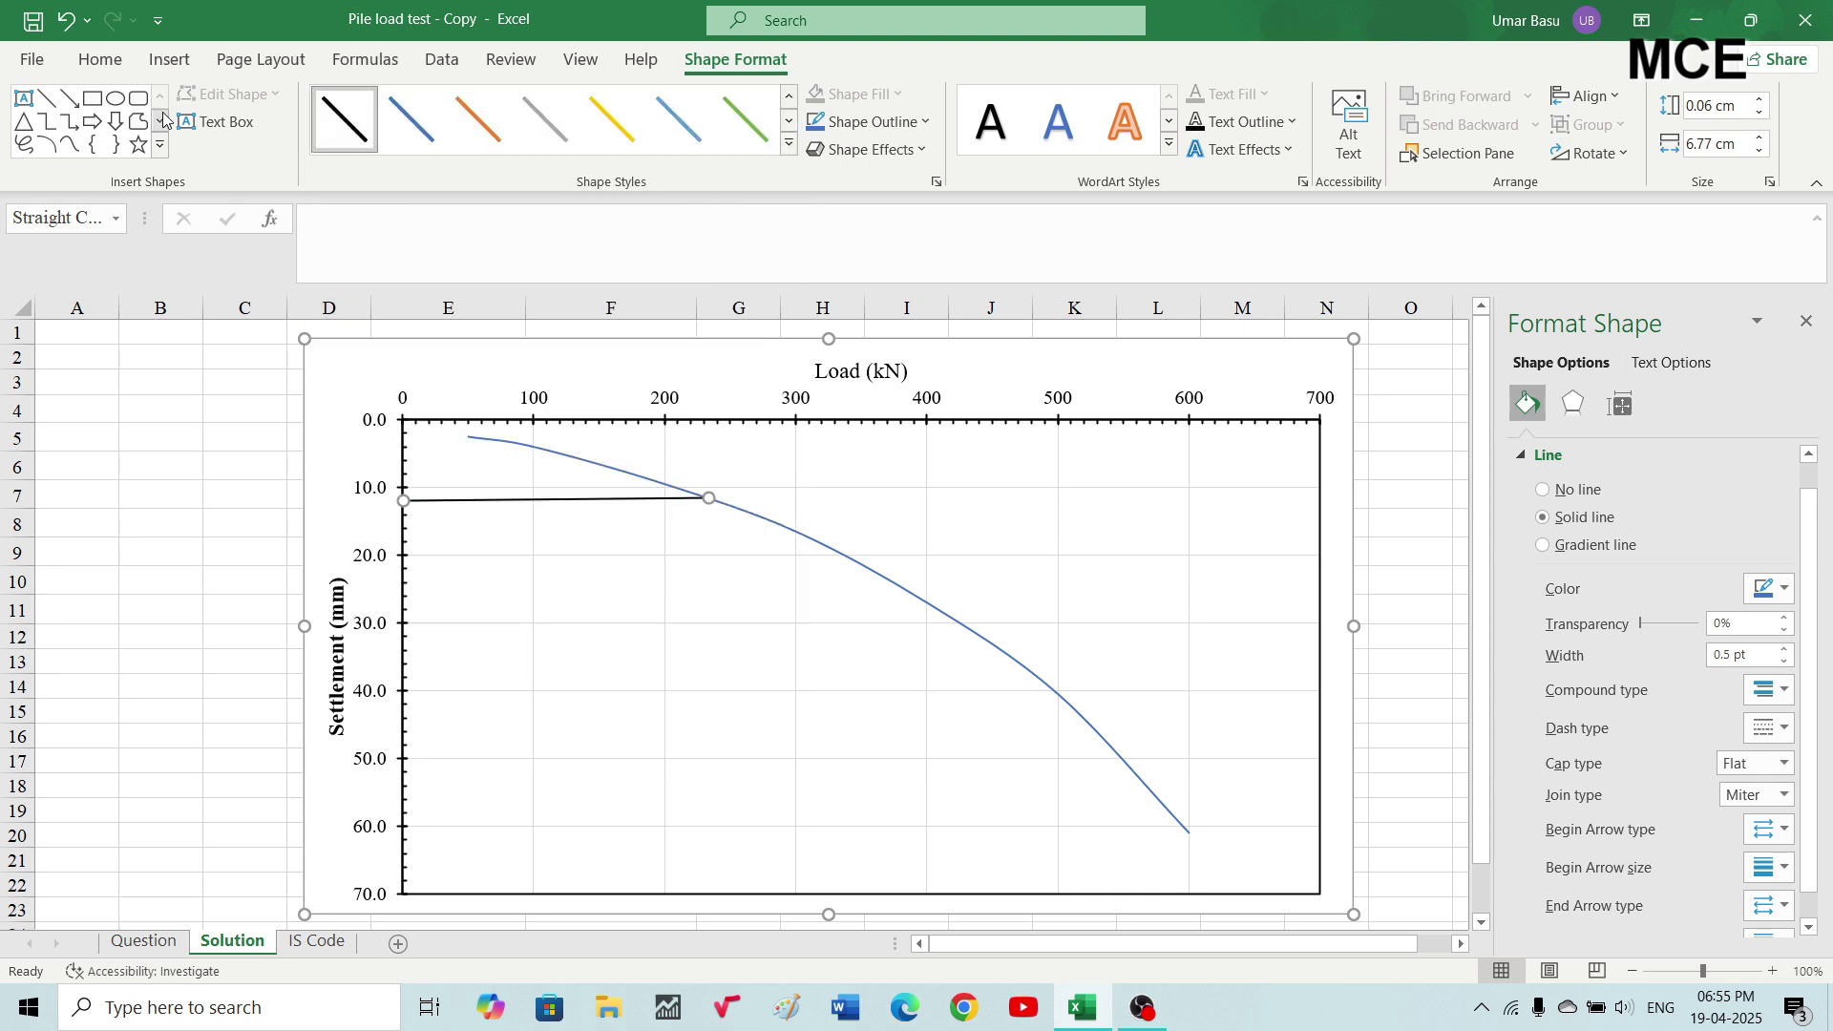
Draw a vertical line from the 12 mm line's end on the curve up to the load axis, align it, and style it black.
left_click(52, 101)
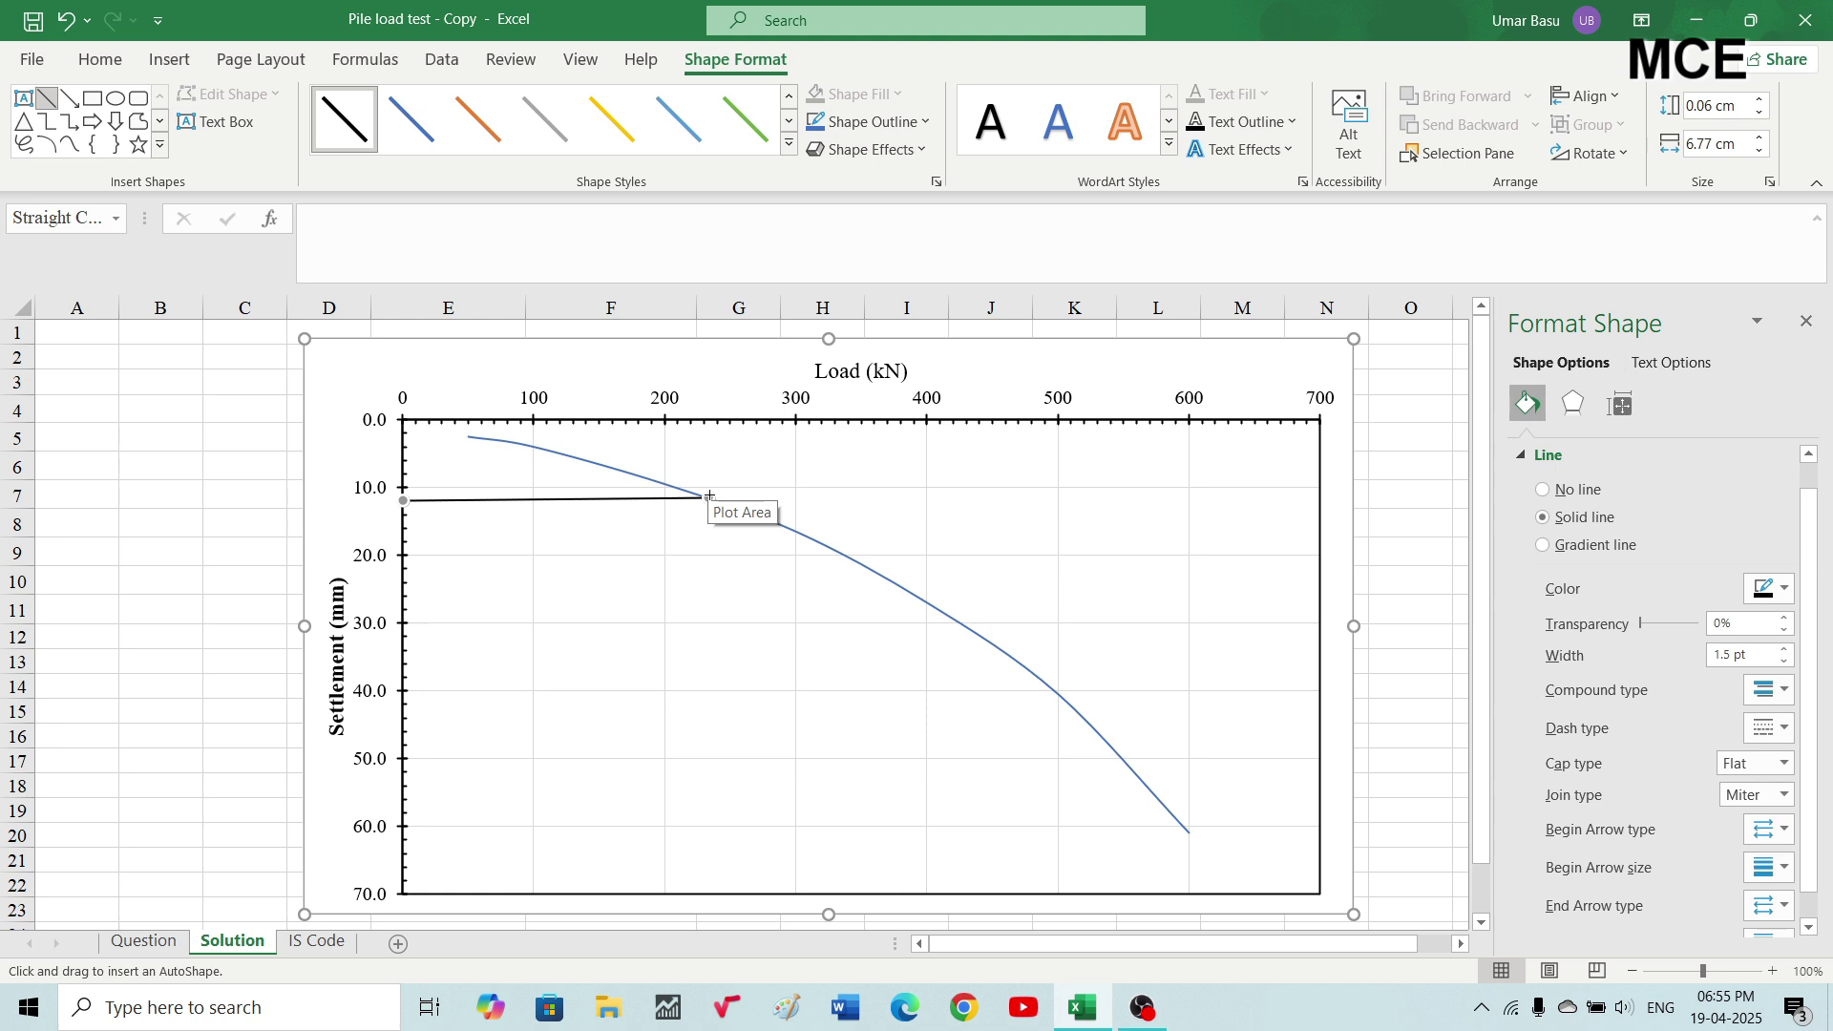
left_click_drag(708, 497, 709, 421)
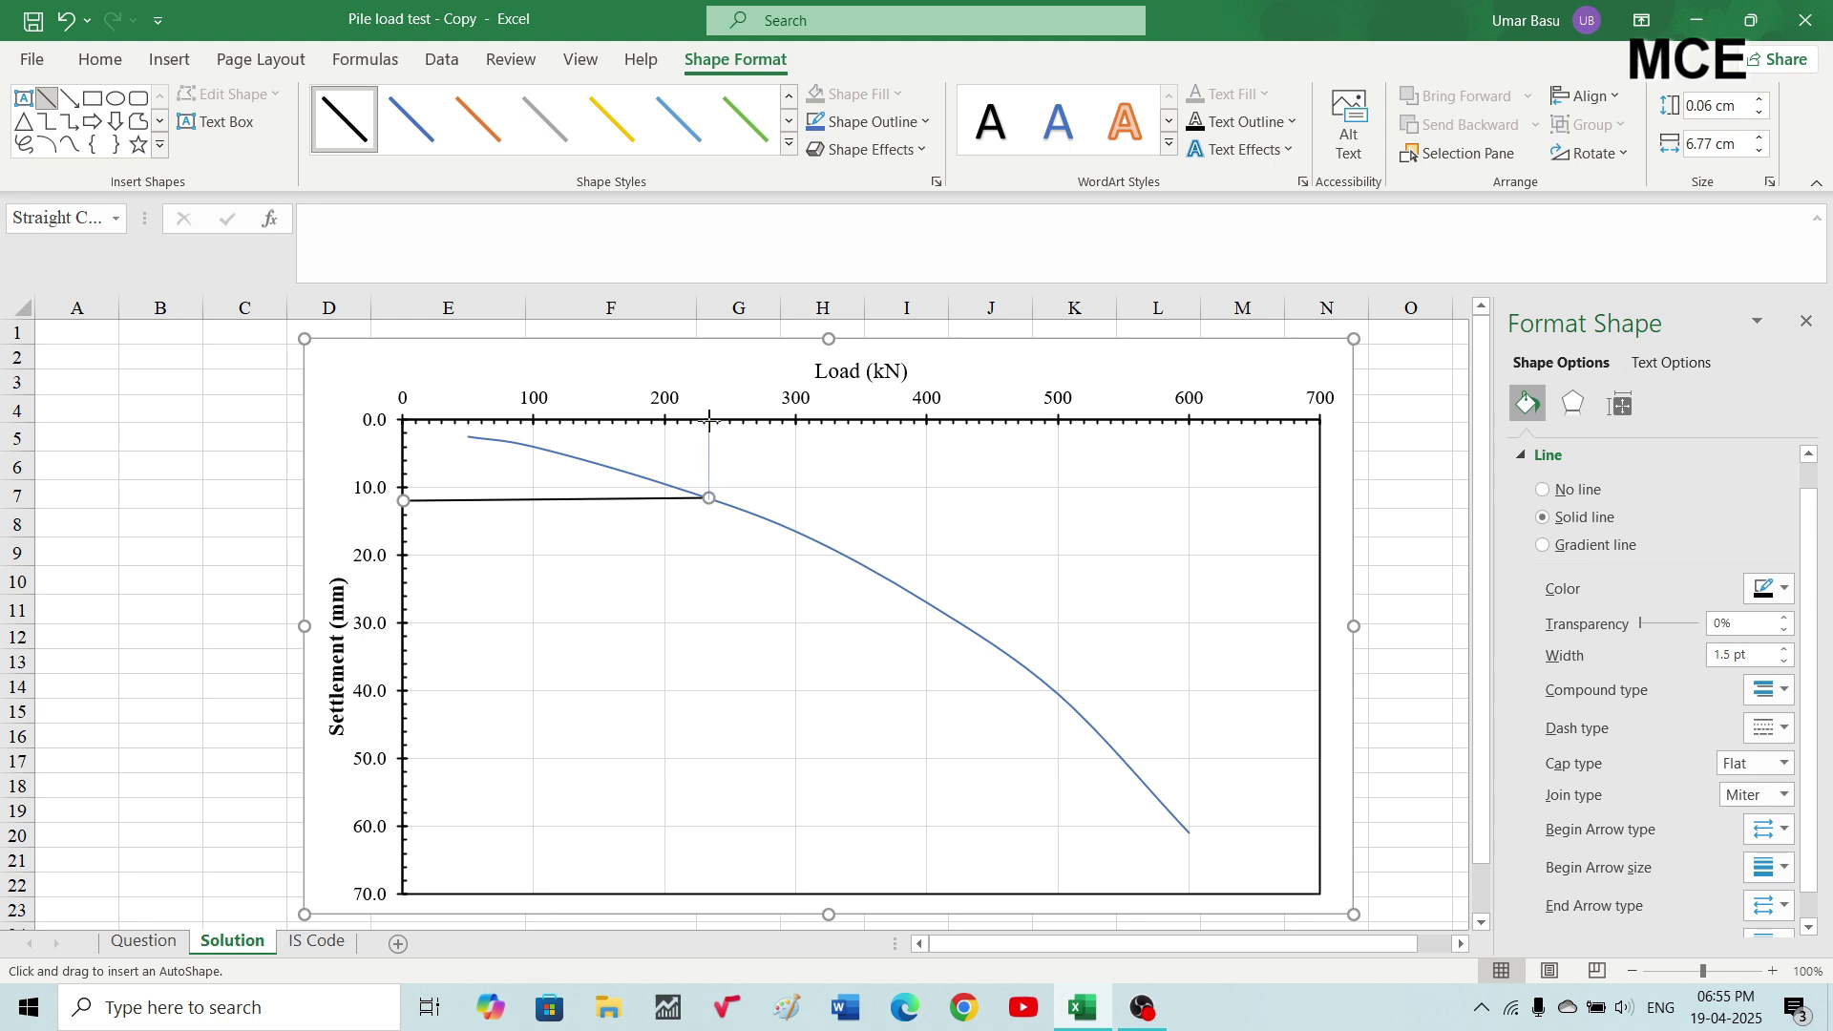
left_click_drag(708, 421, 712, 463)
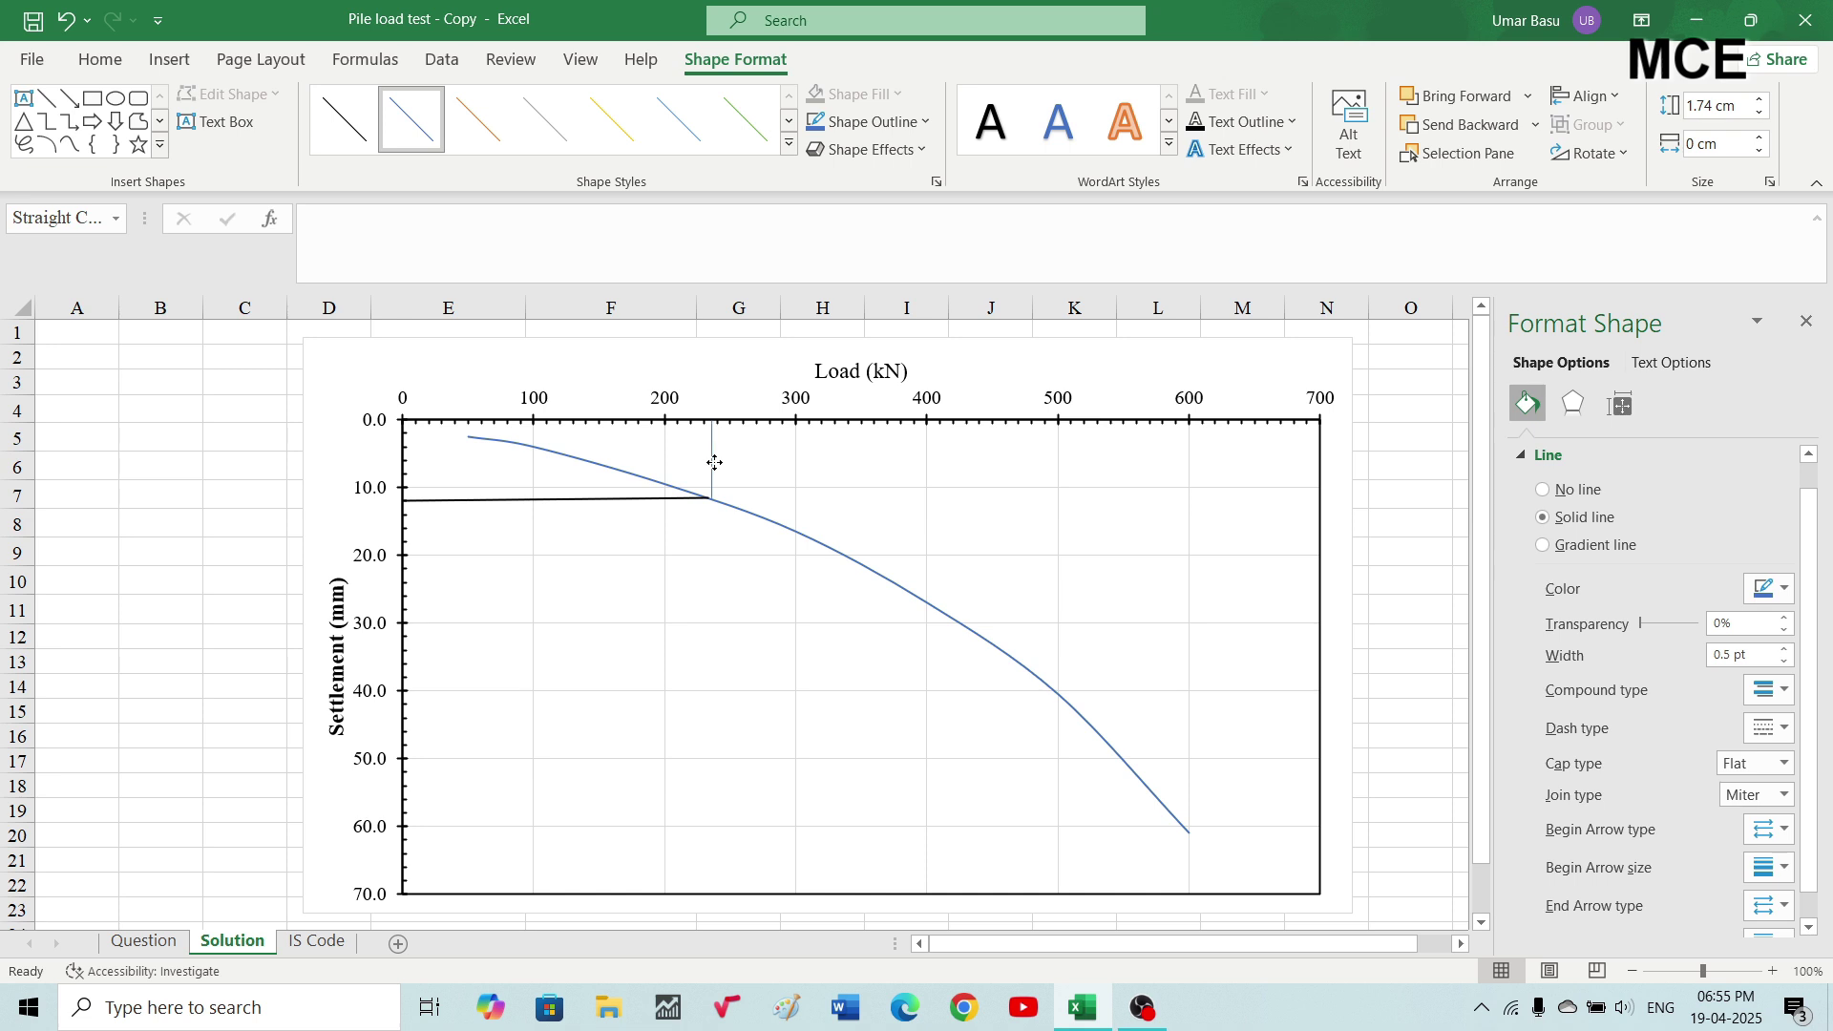
left_click(714, 461)
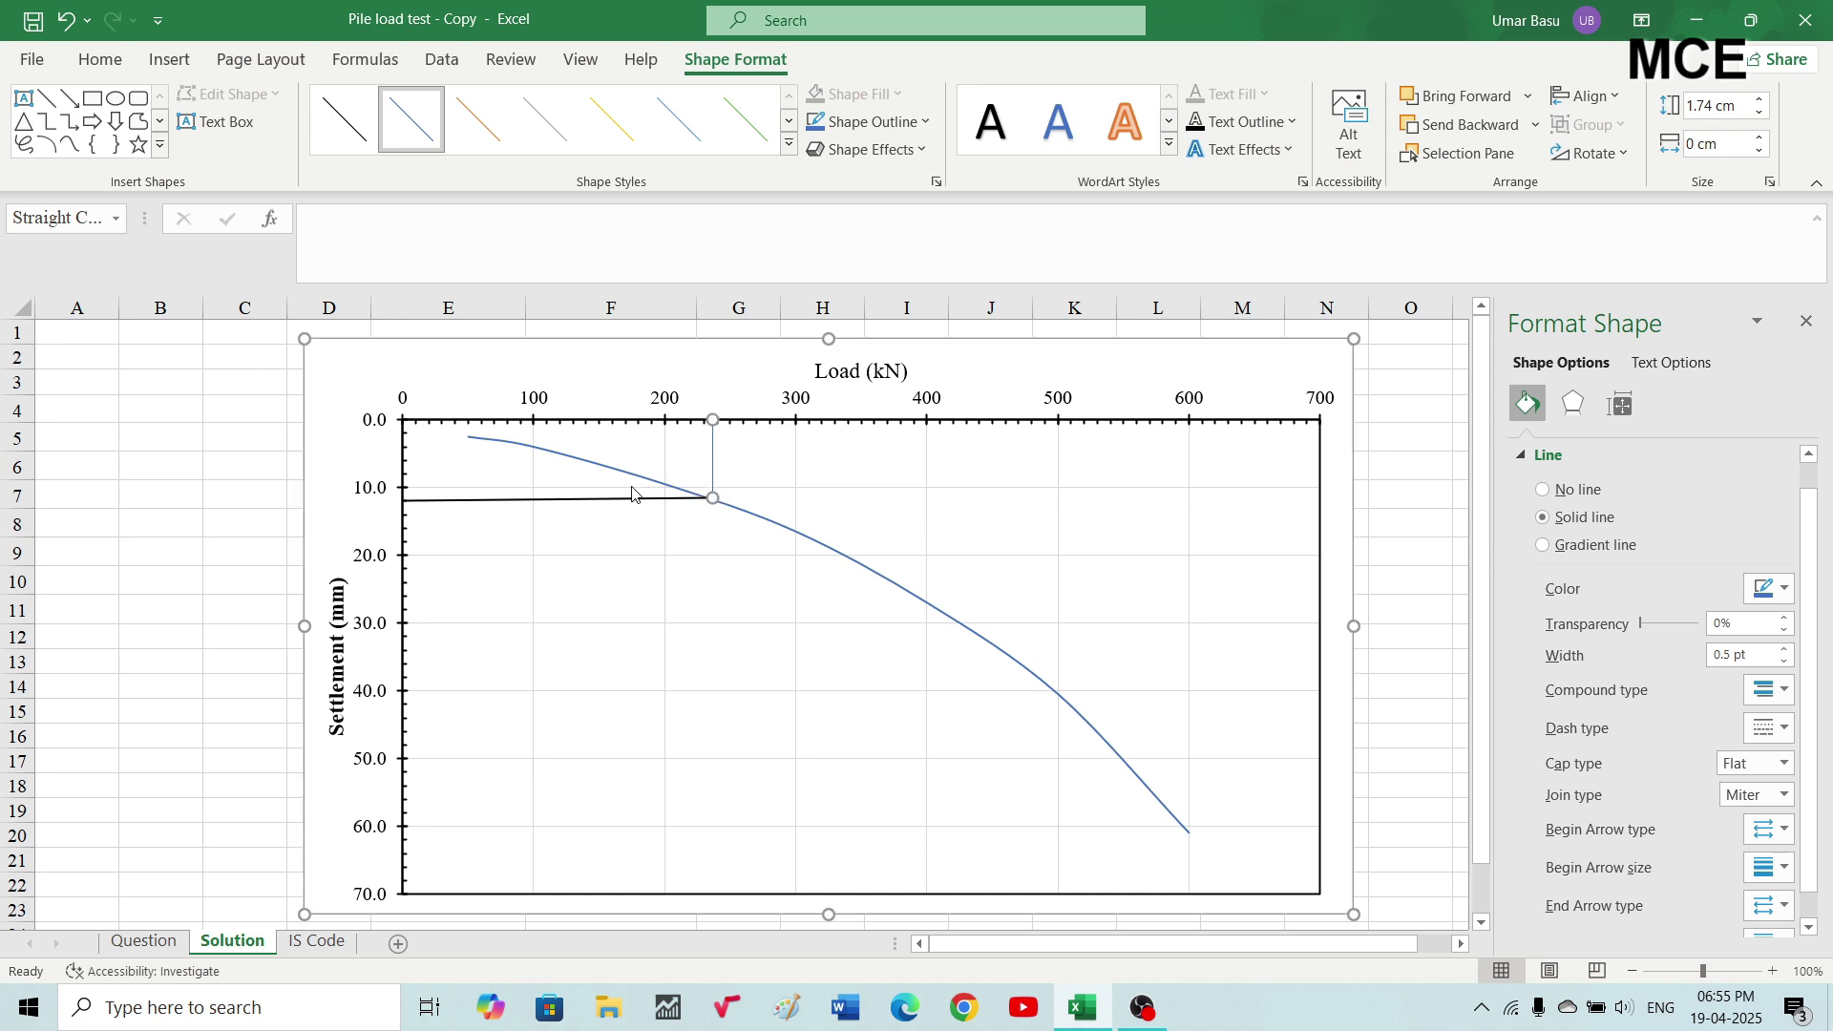
left_click(737, 479)
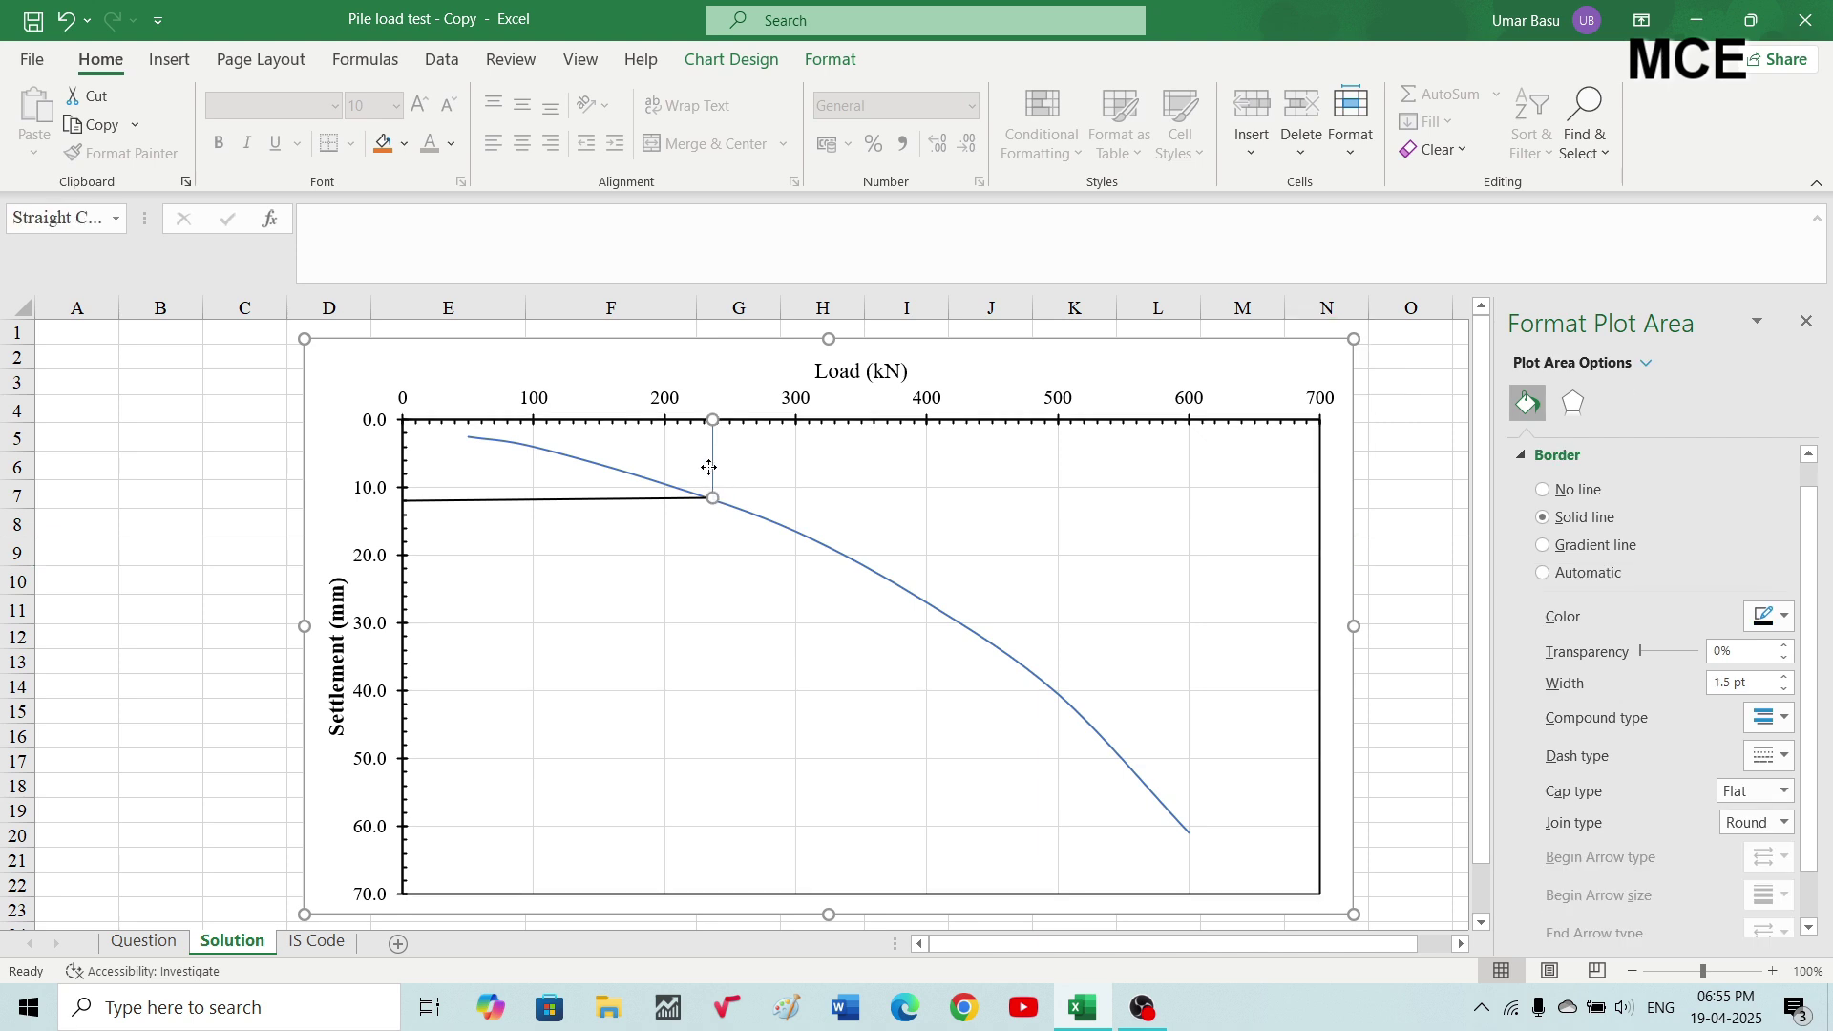
left_click_drag(709, 468, 708, 467)
left_click(707, 467)
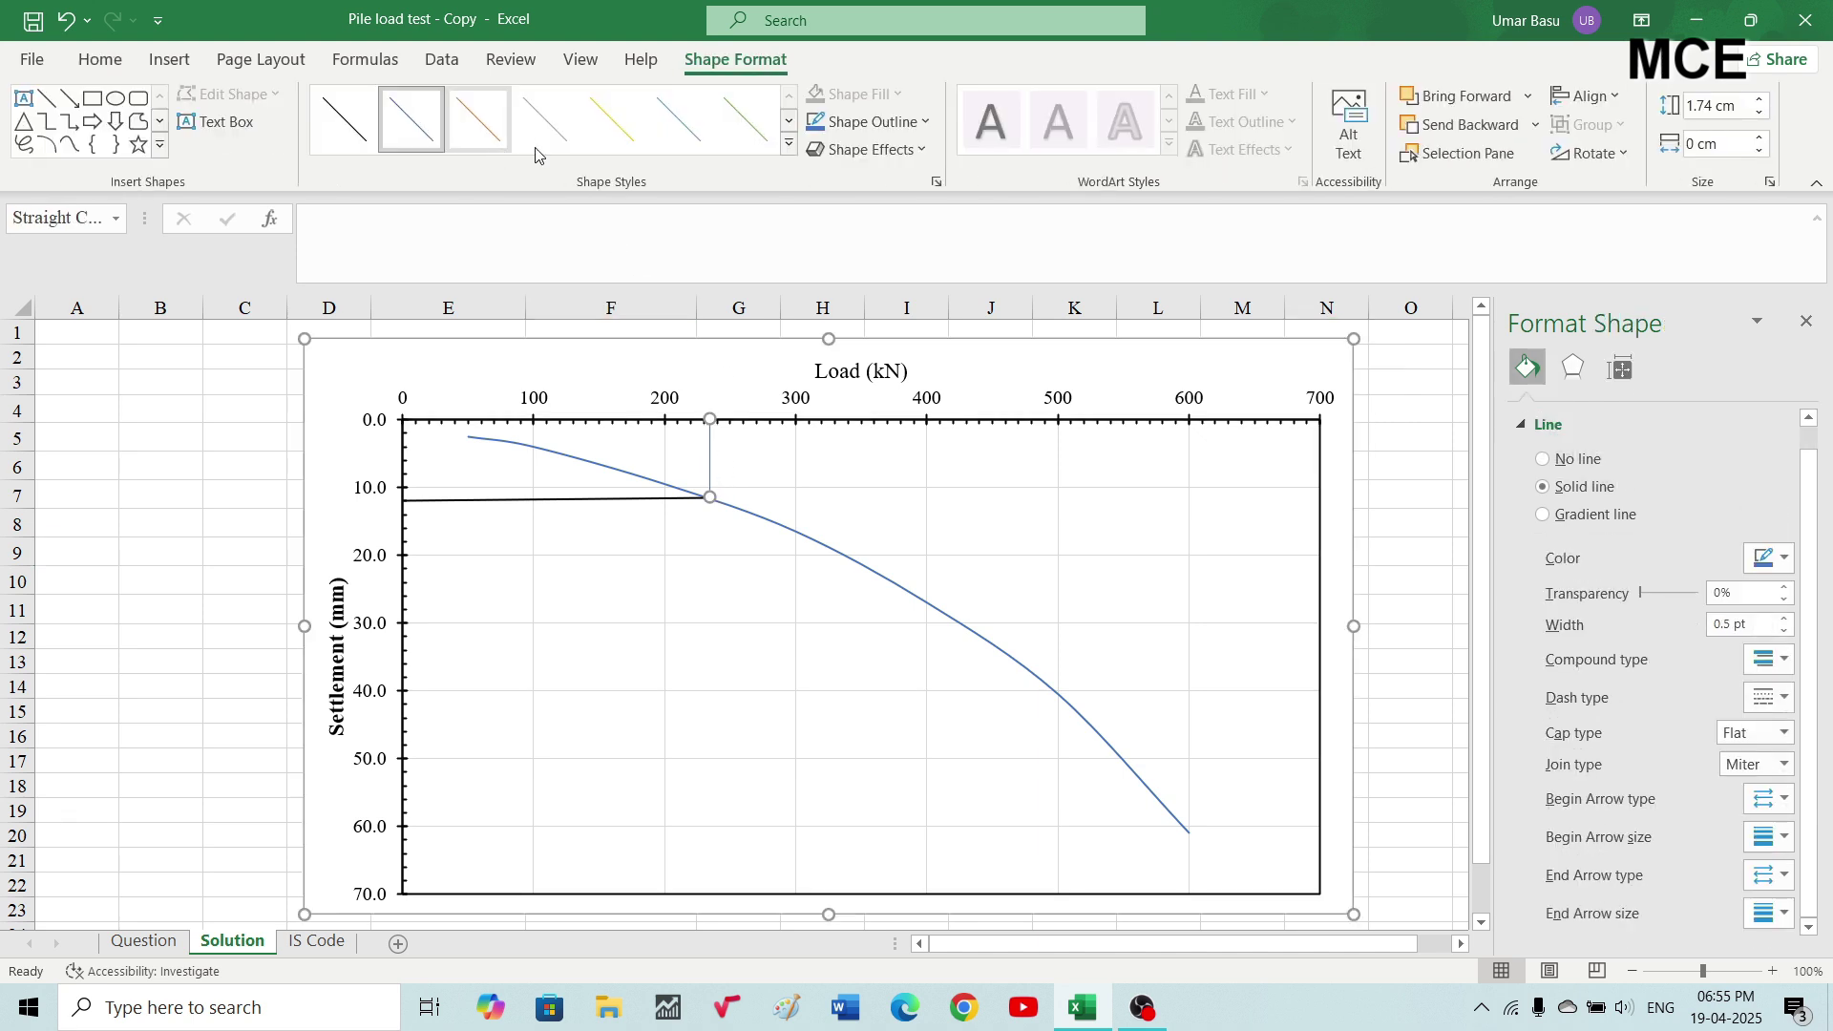
left_click(786, 156)
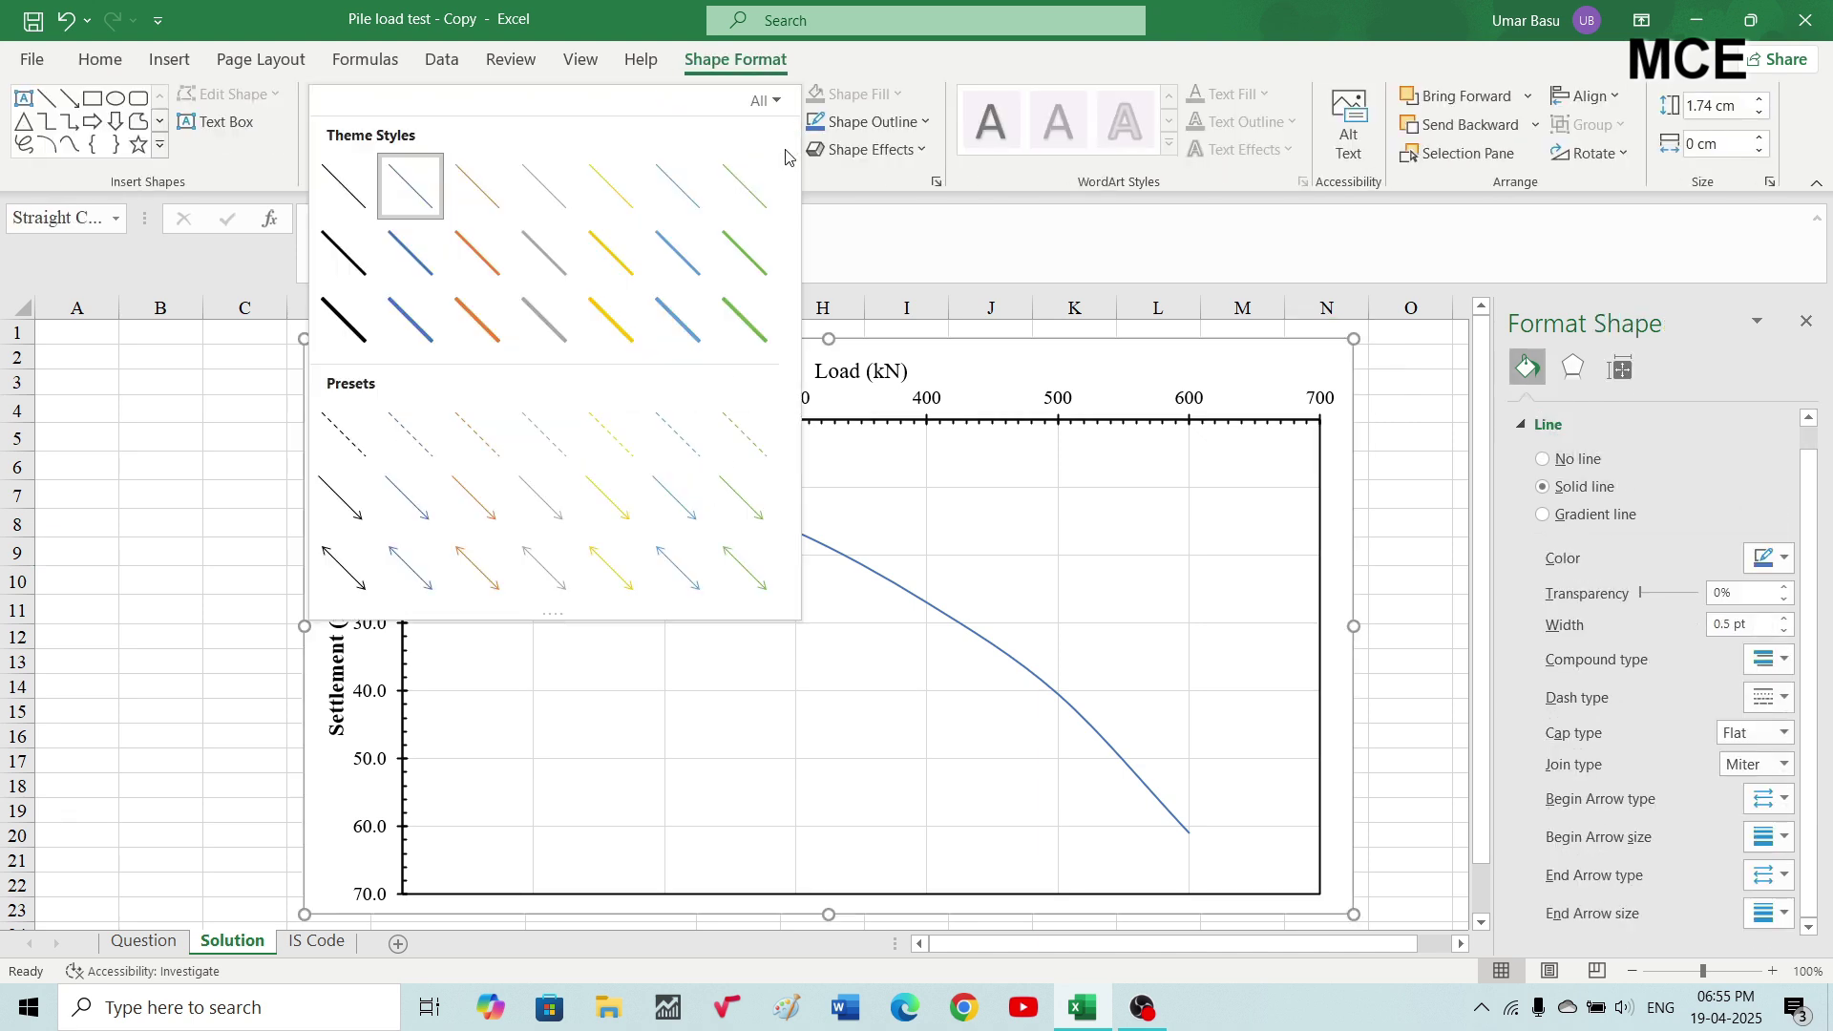
left_click(343, 318)
left_click(599, 660)
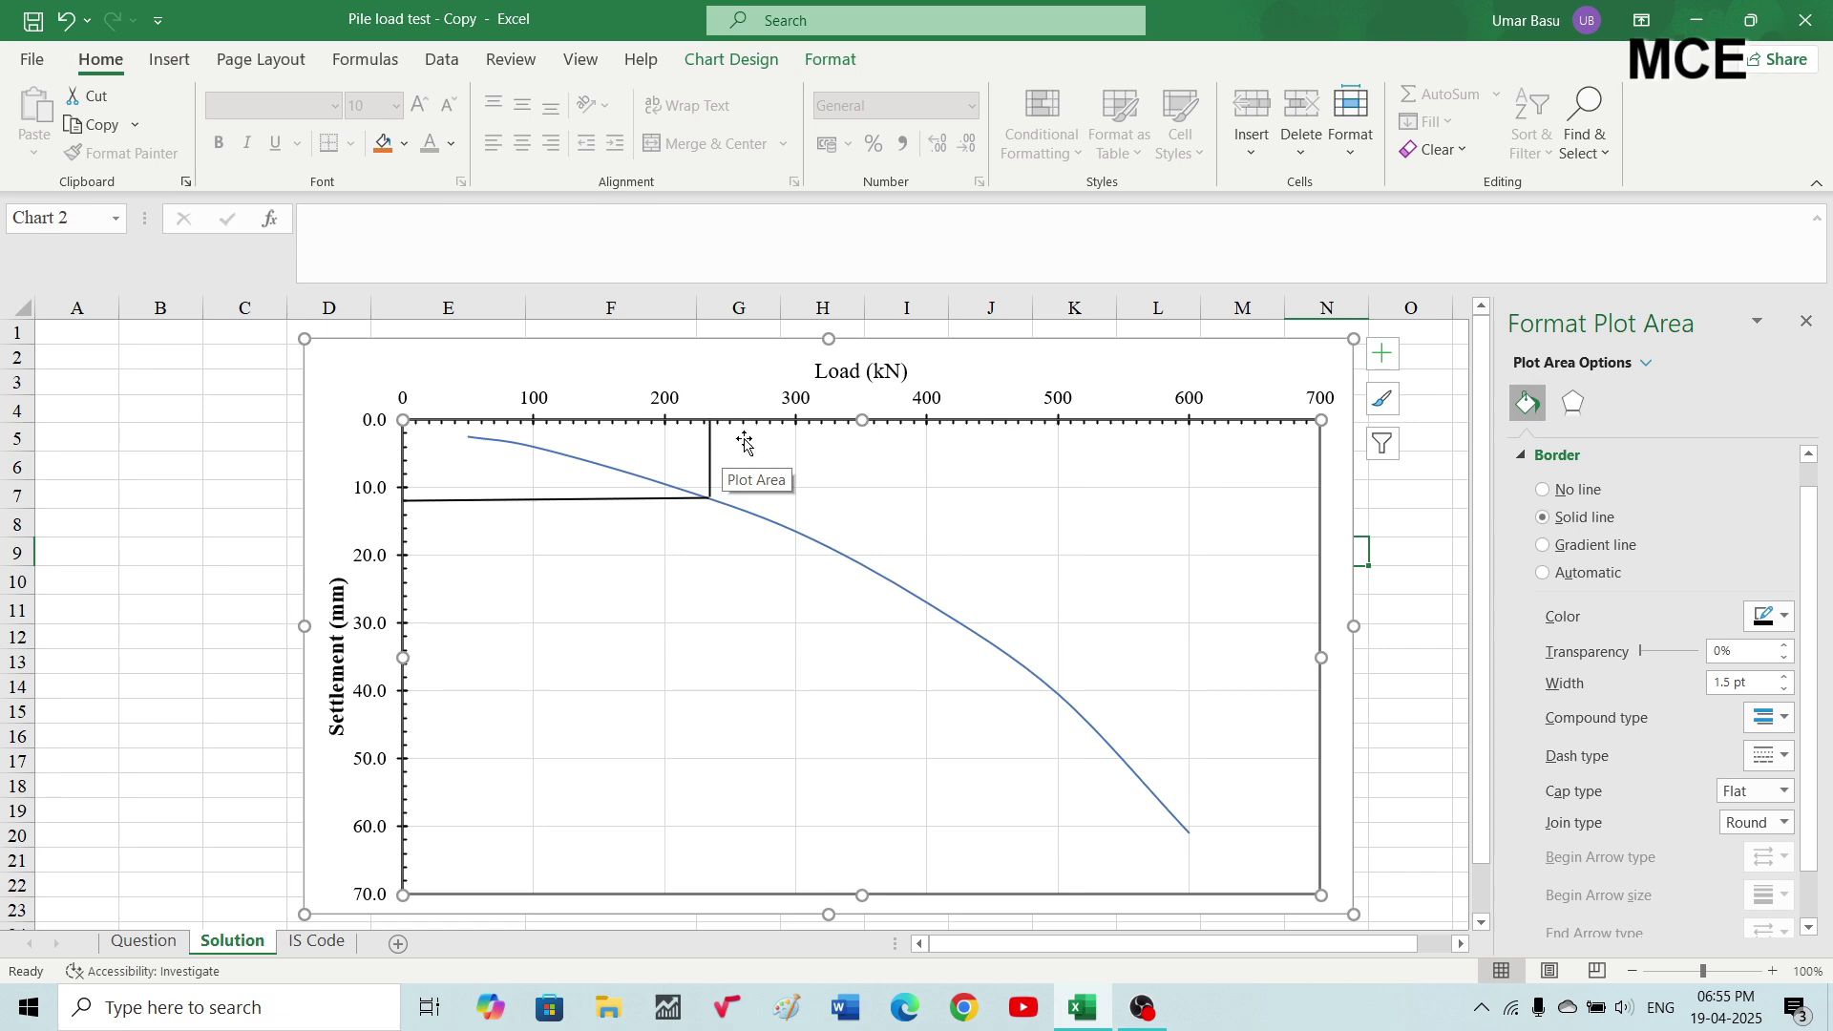
On the IS Code sheet, enter =2/3*240 as the load for criterion 1 in cell L5, and return to the Solution sheet.
left_click(316, 942)
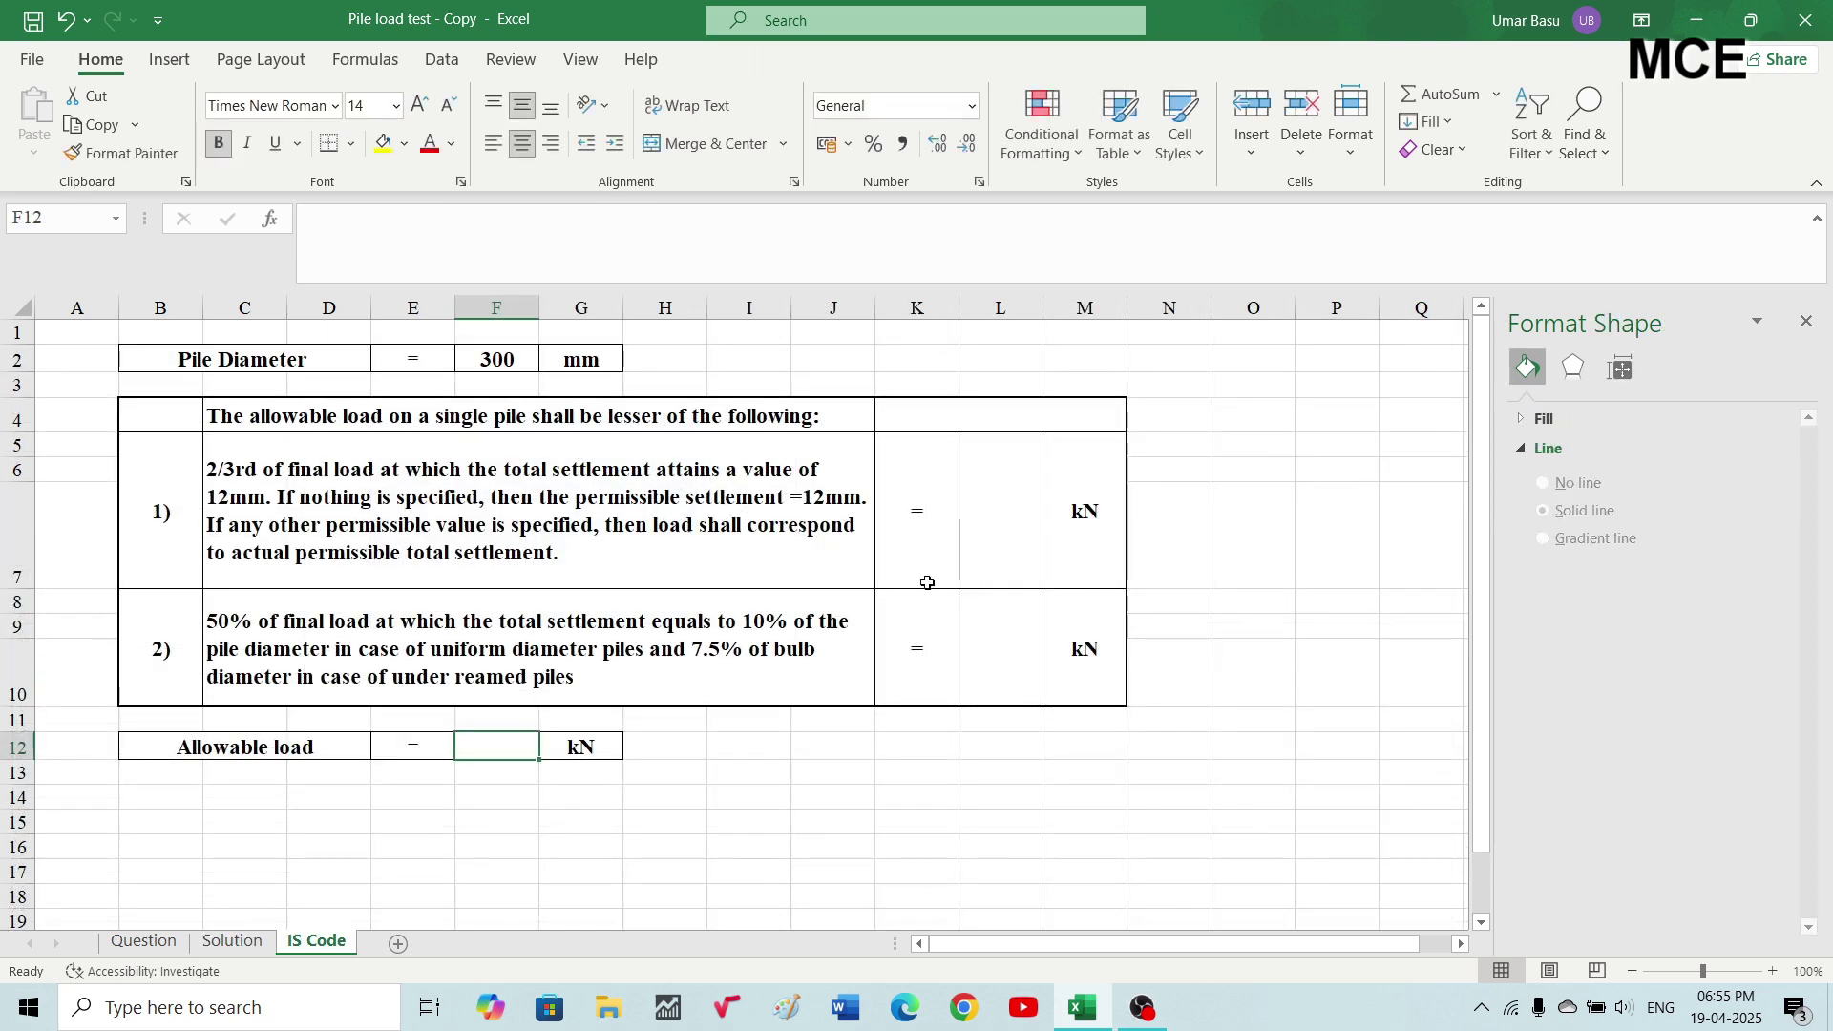
double_click(983, 529)
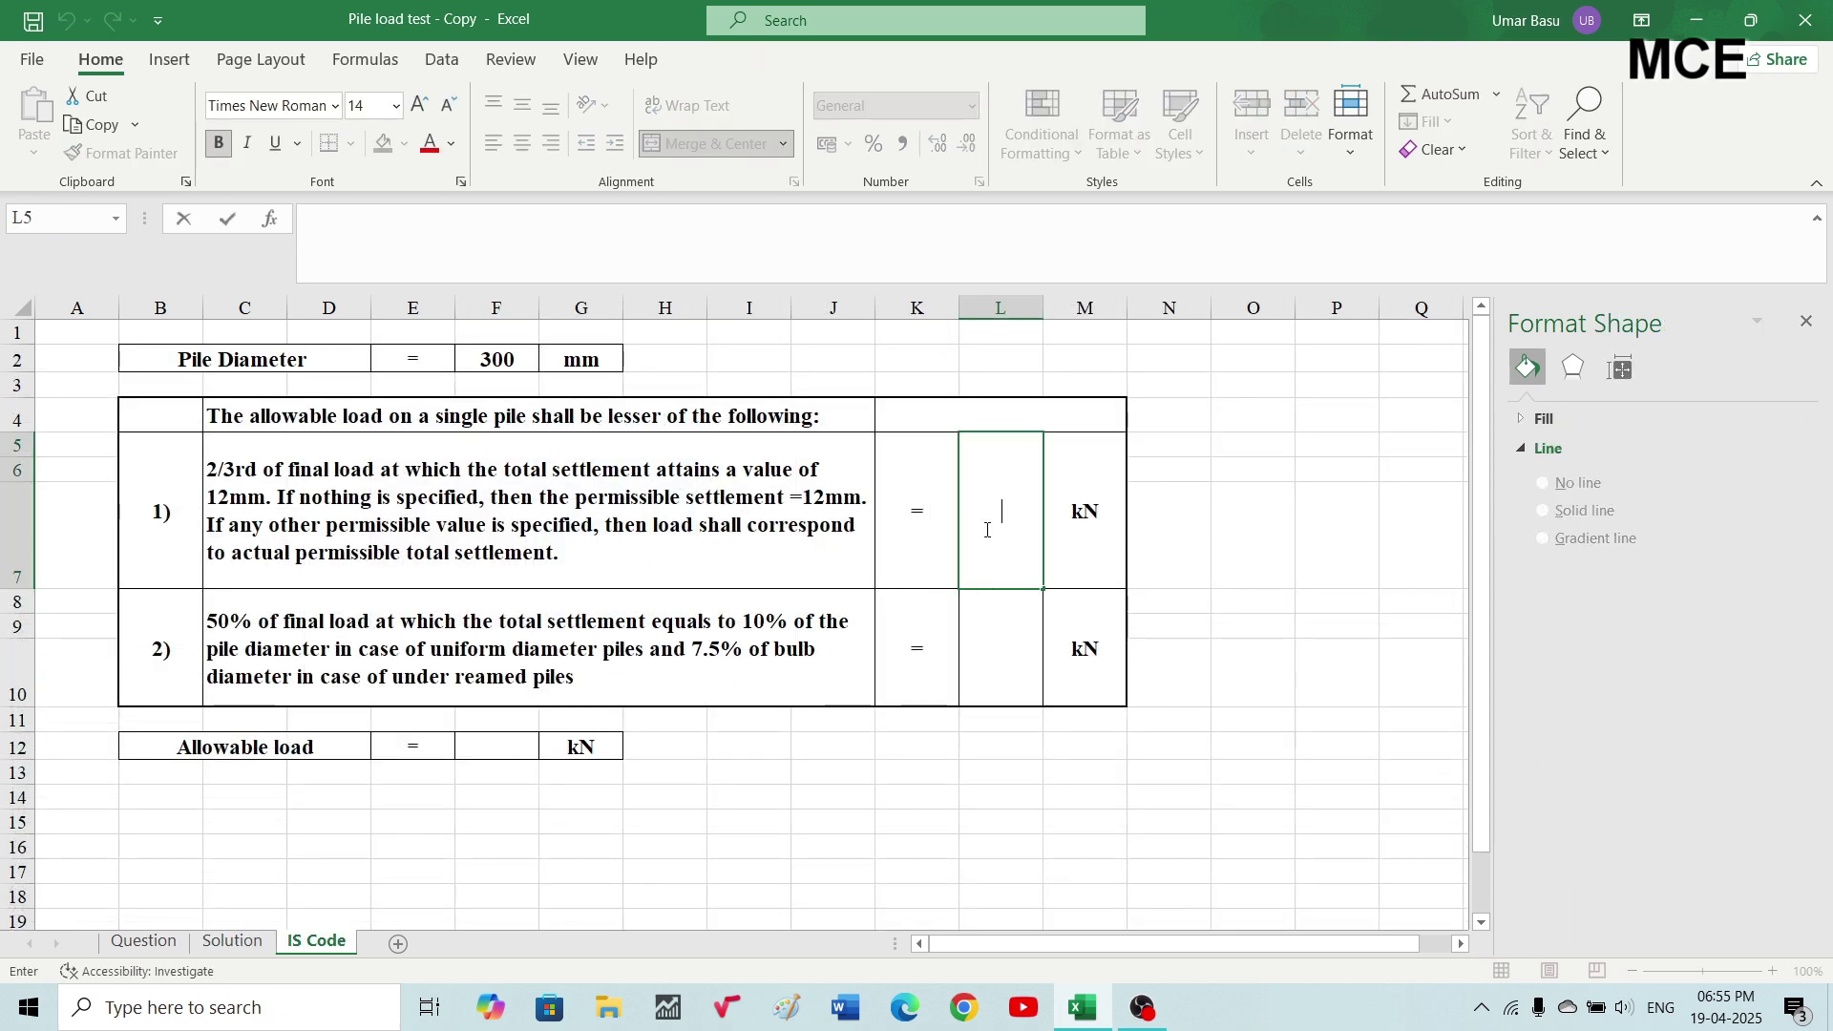
type("=")
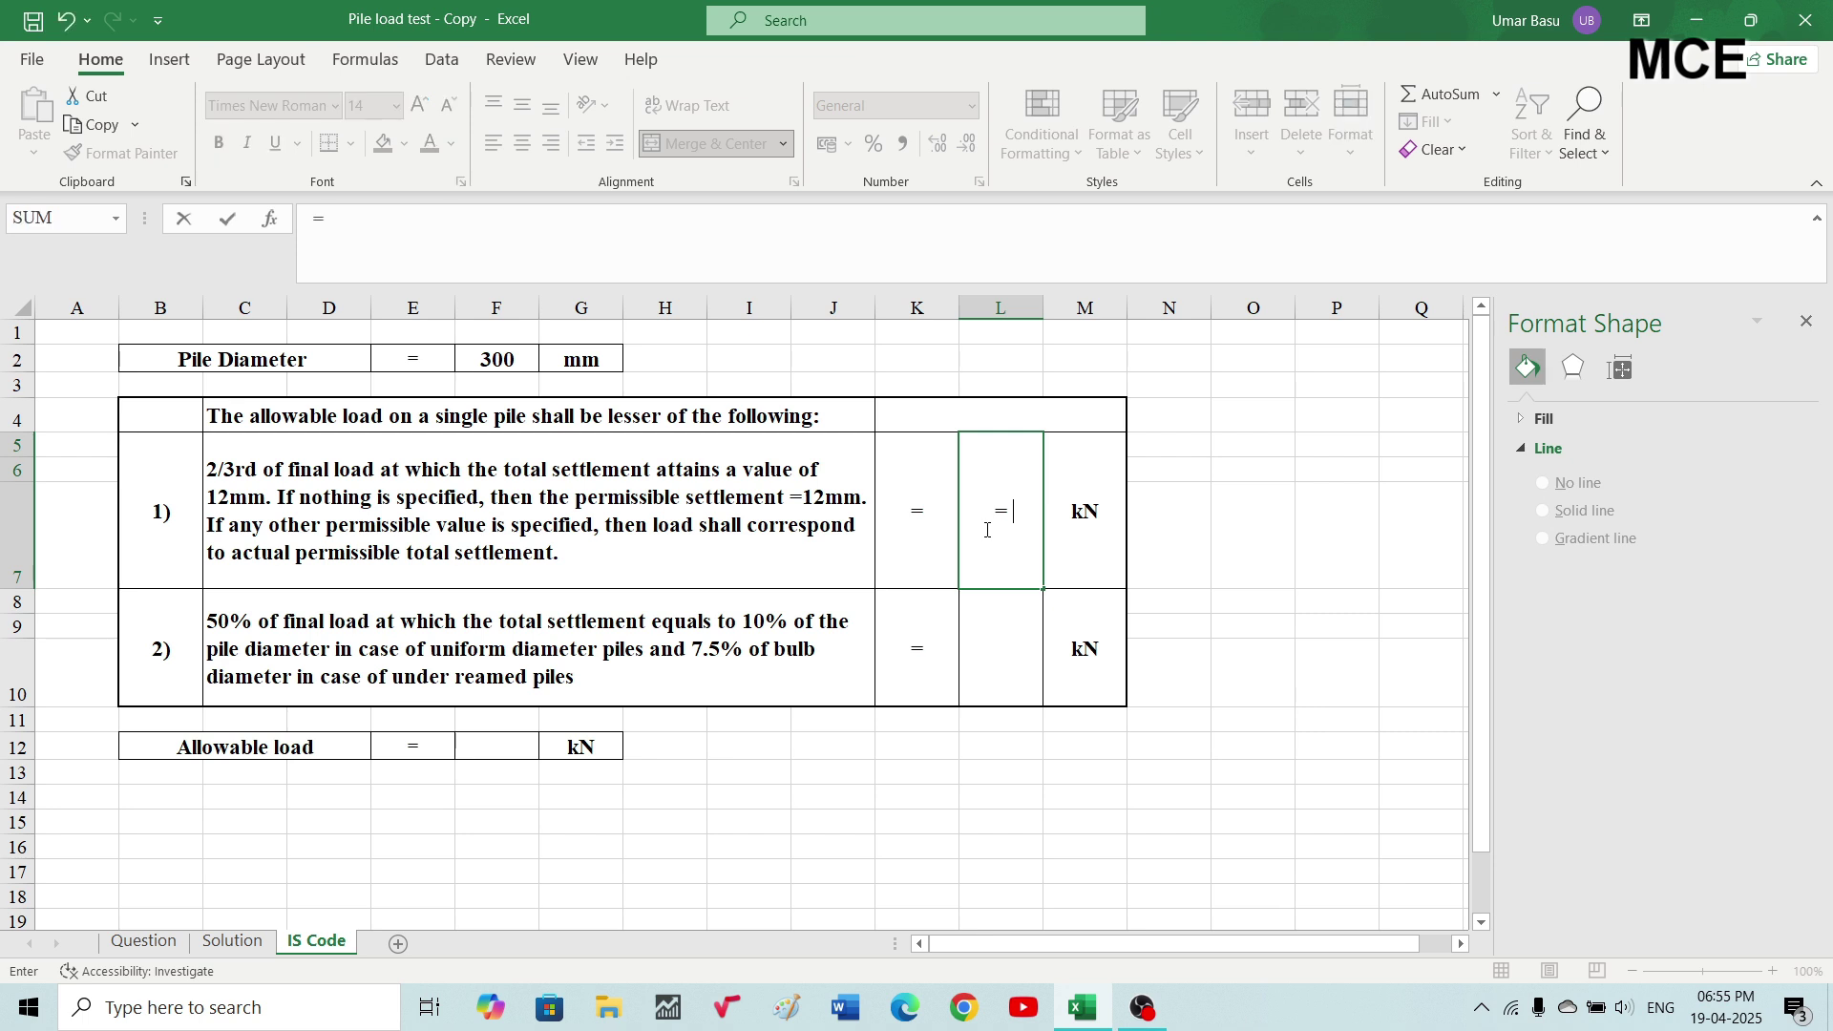
type("2/3*24")
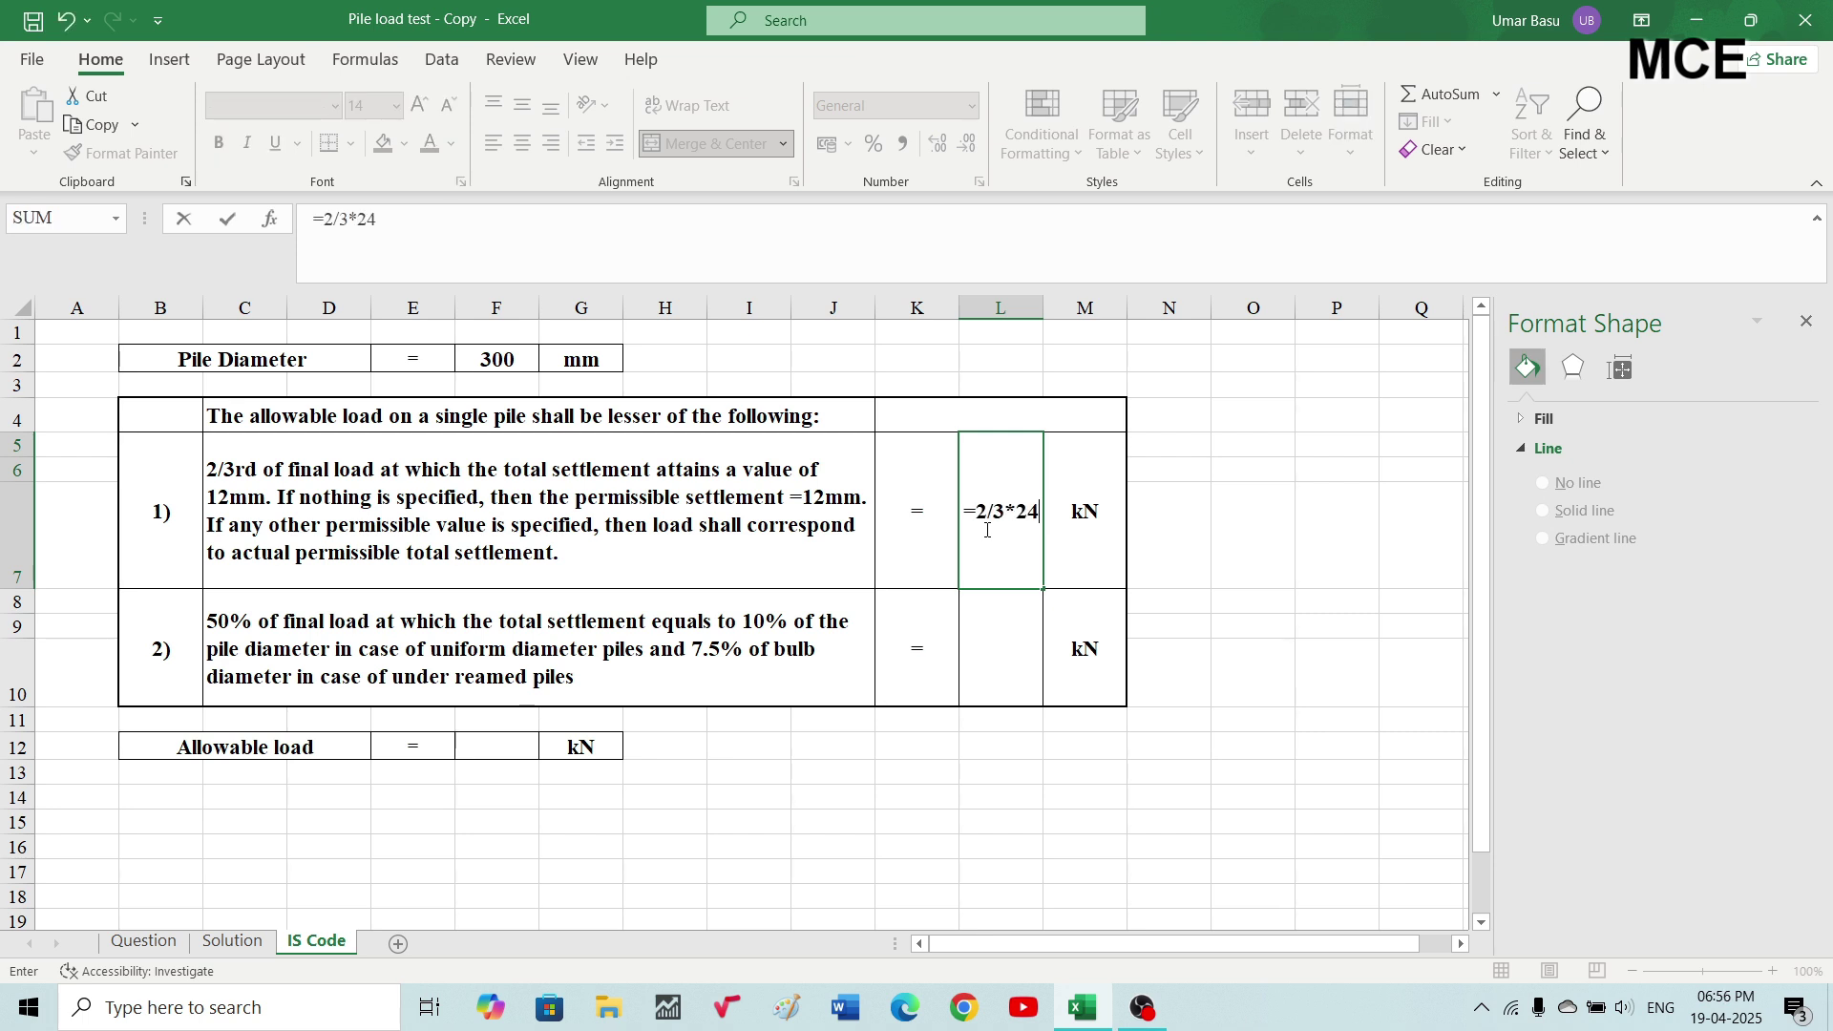
type("0")
key("Return")
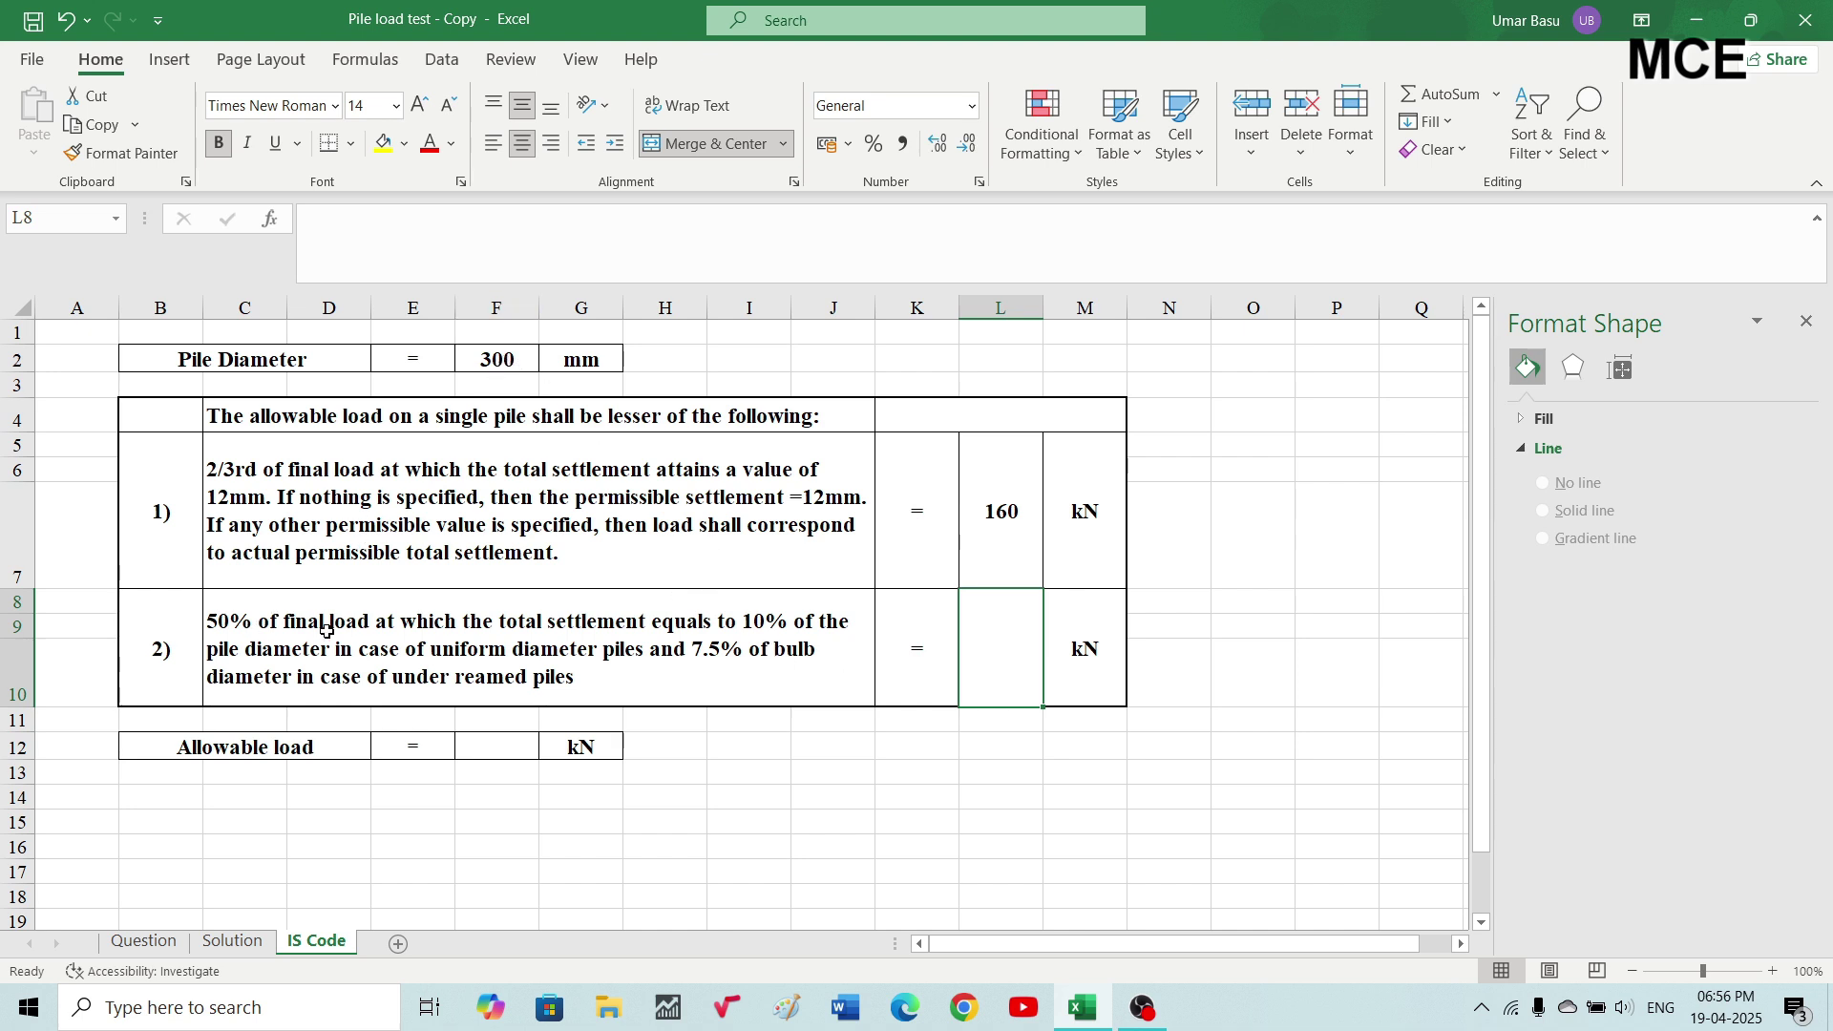
left_click(227, 944)
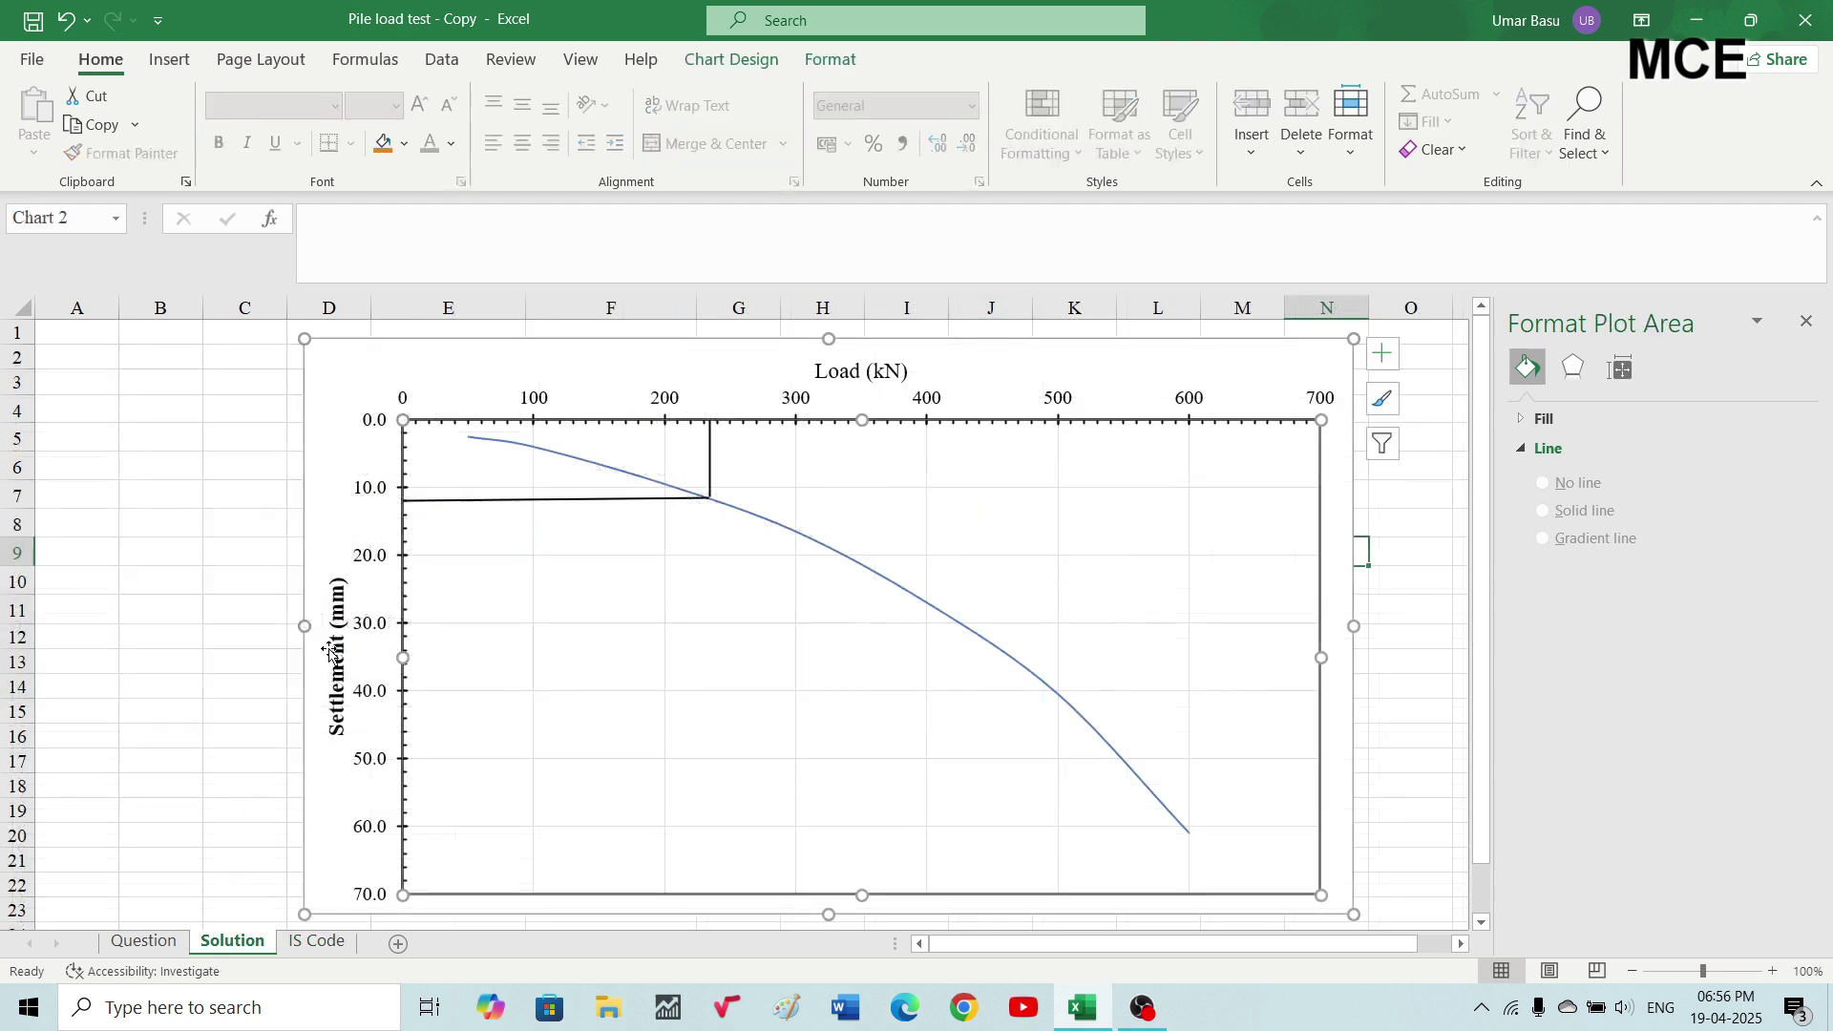
left_click(160, 63)
left_click(345, 93)
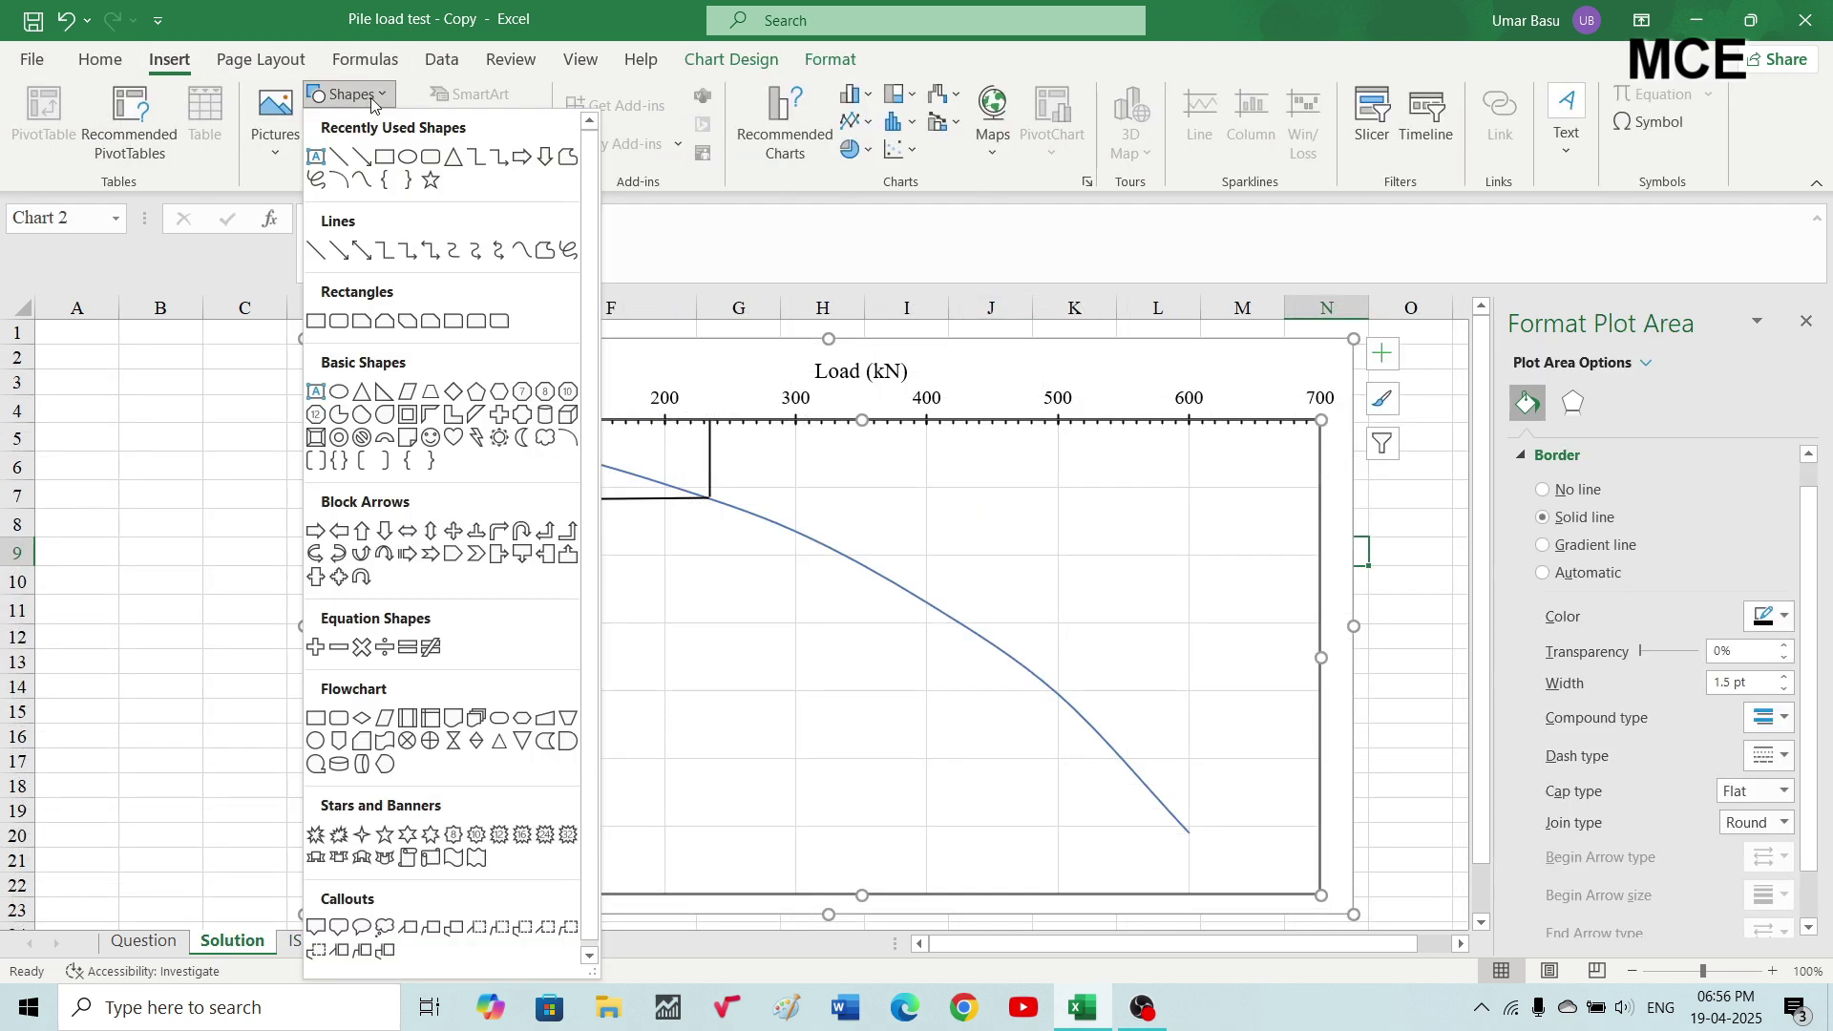
left_click(336, 158)
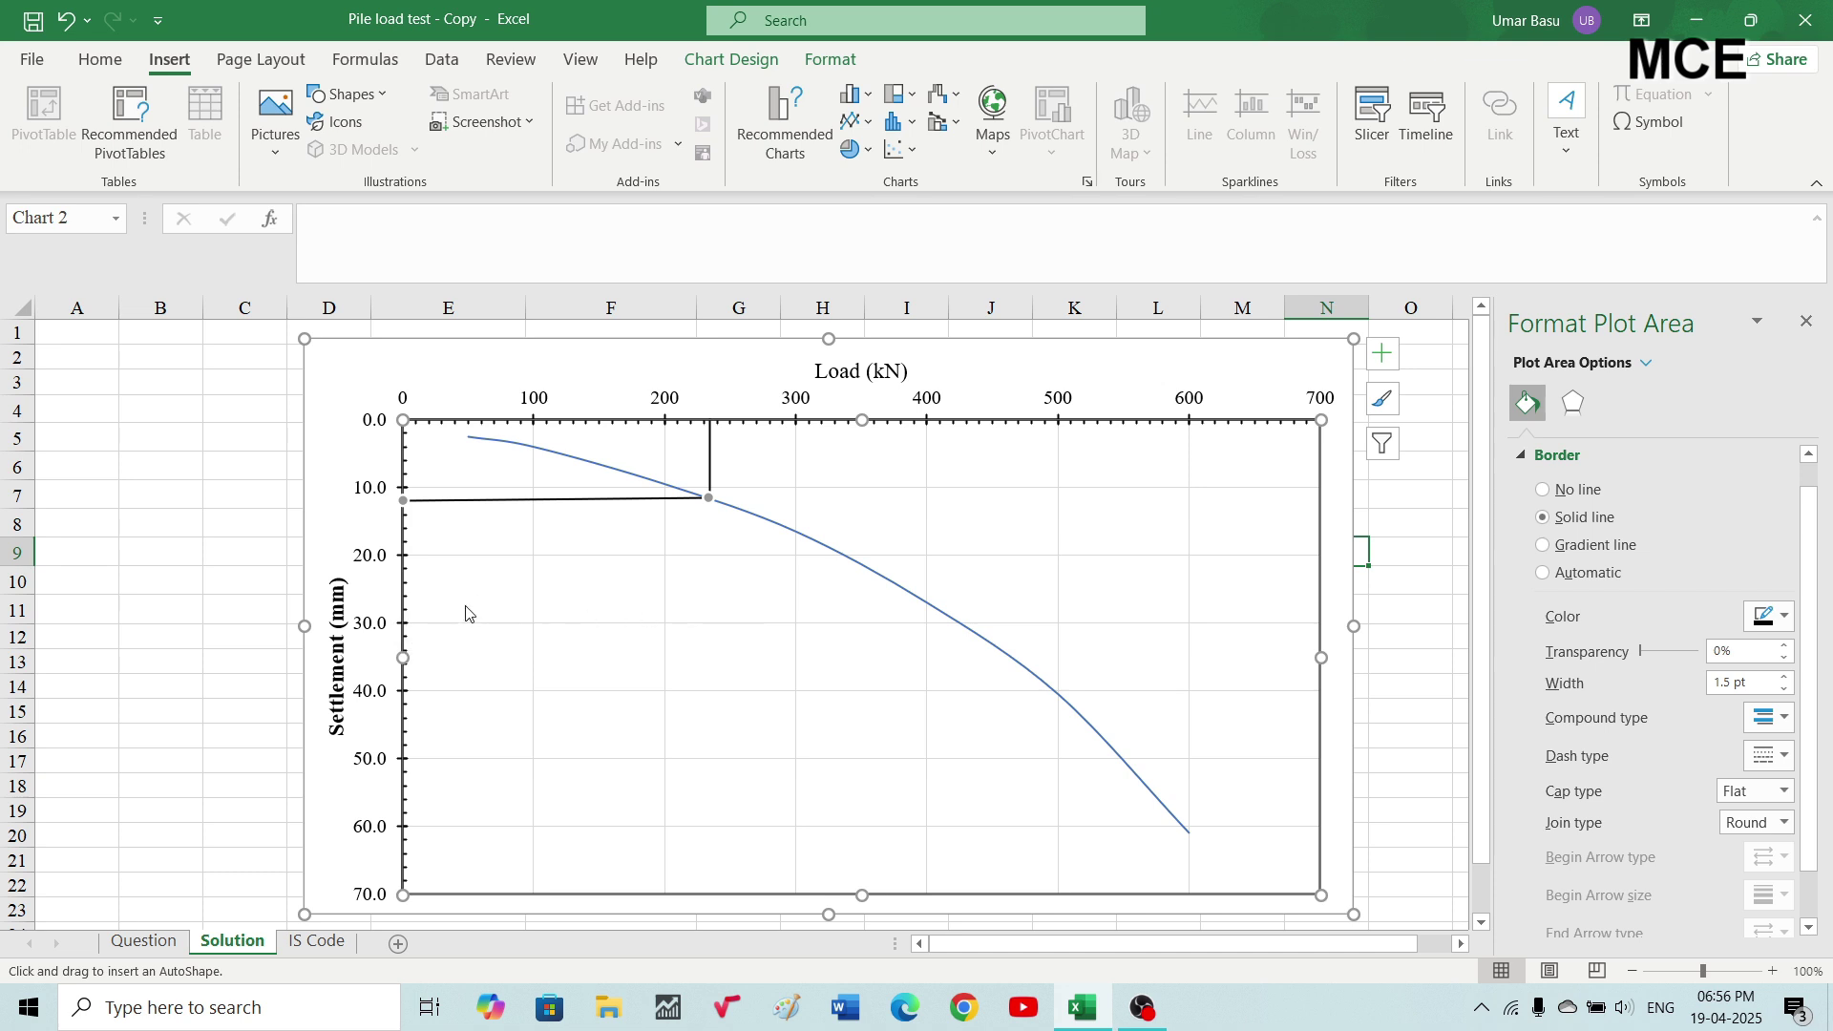
left_click(348, 94)
key("Escape")
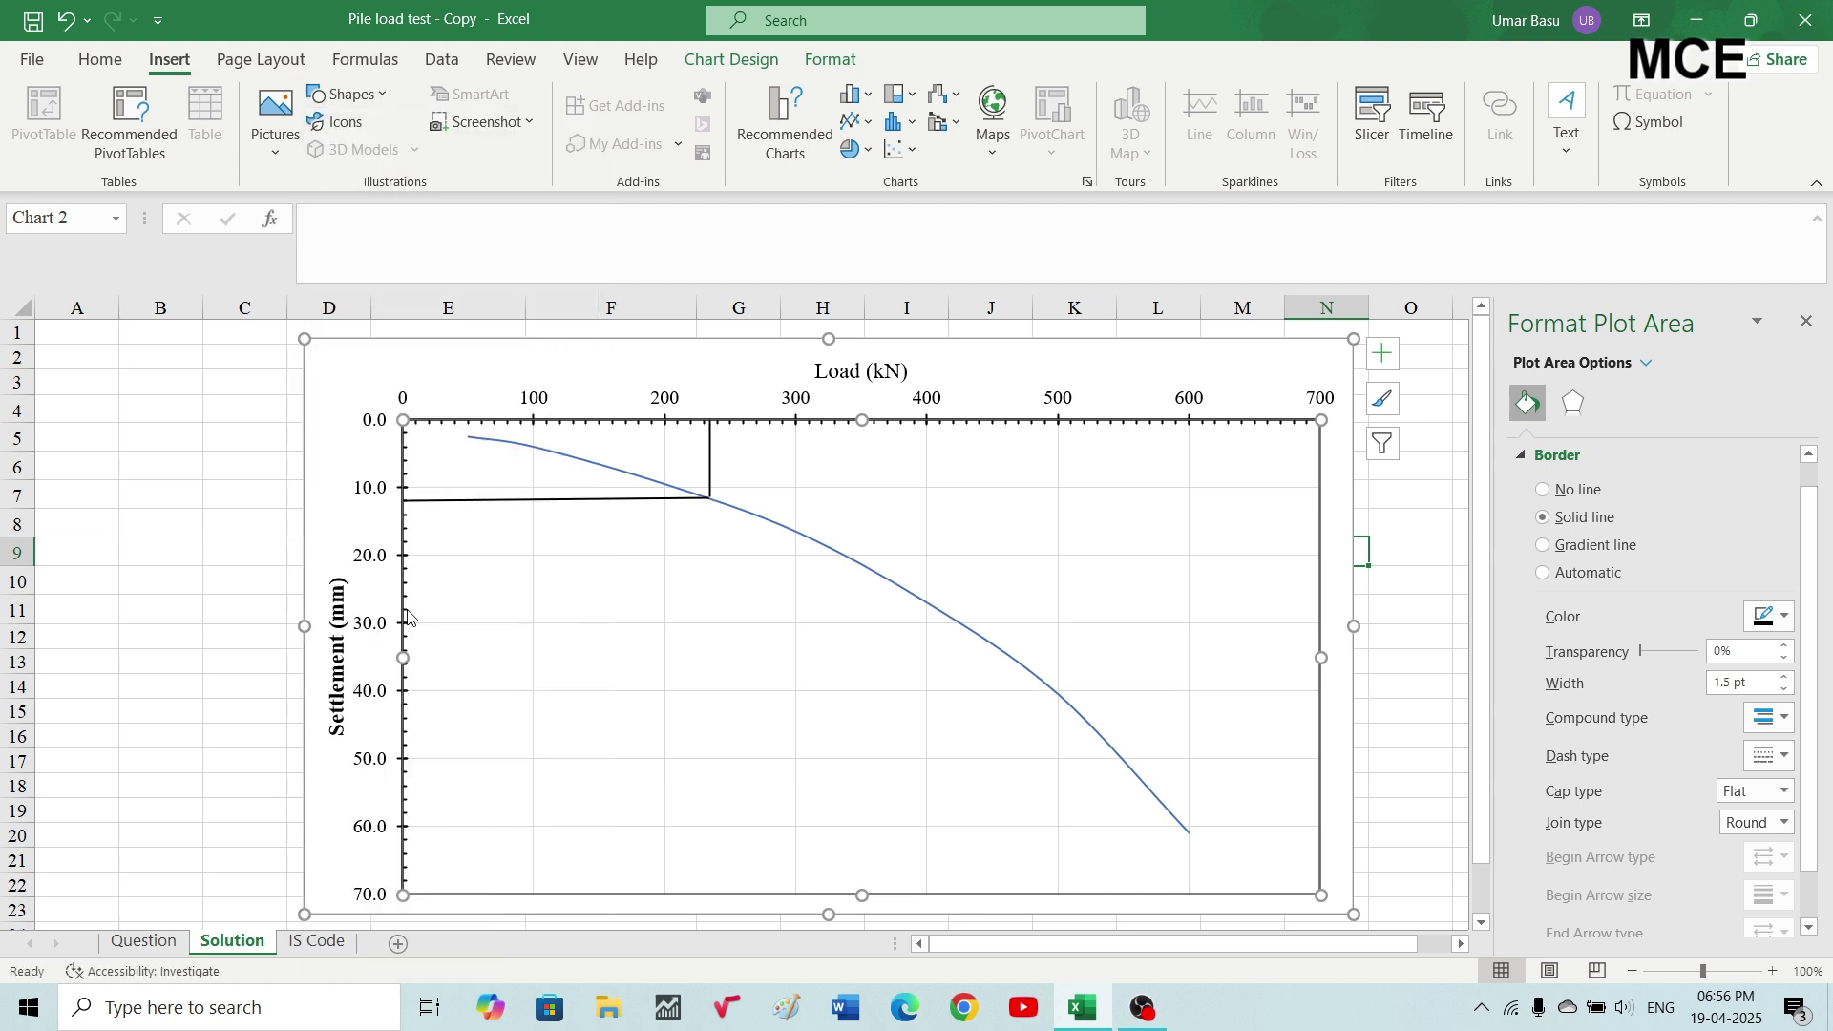
left_click(387, 94)
left_click(361, 161)
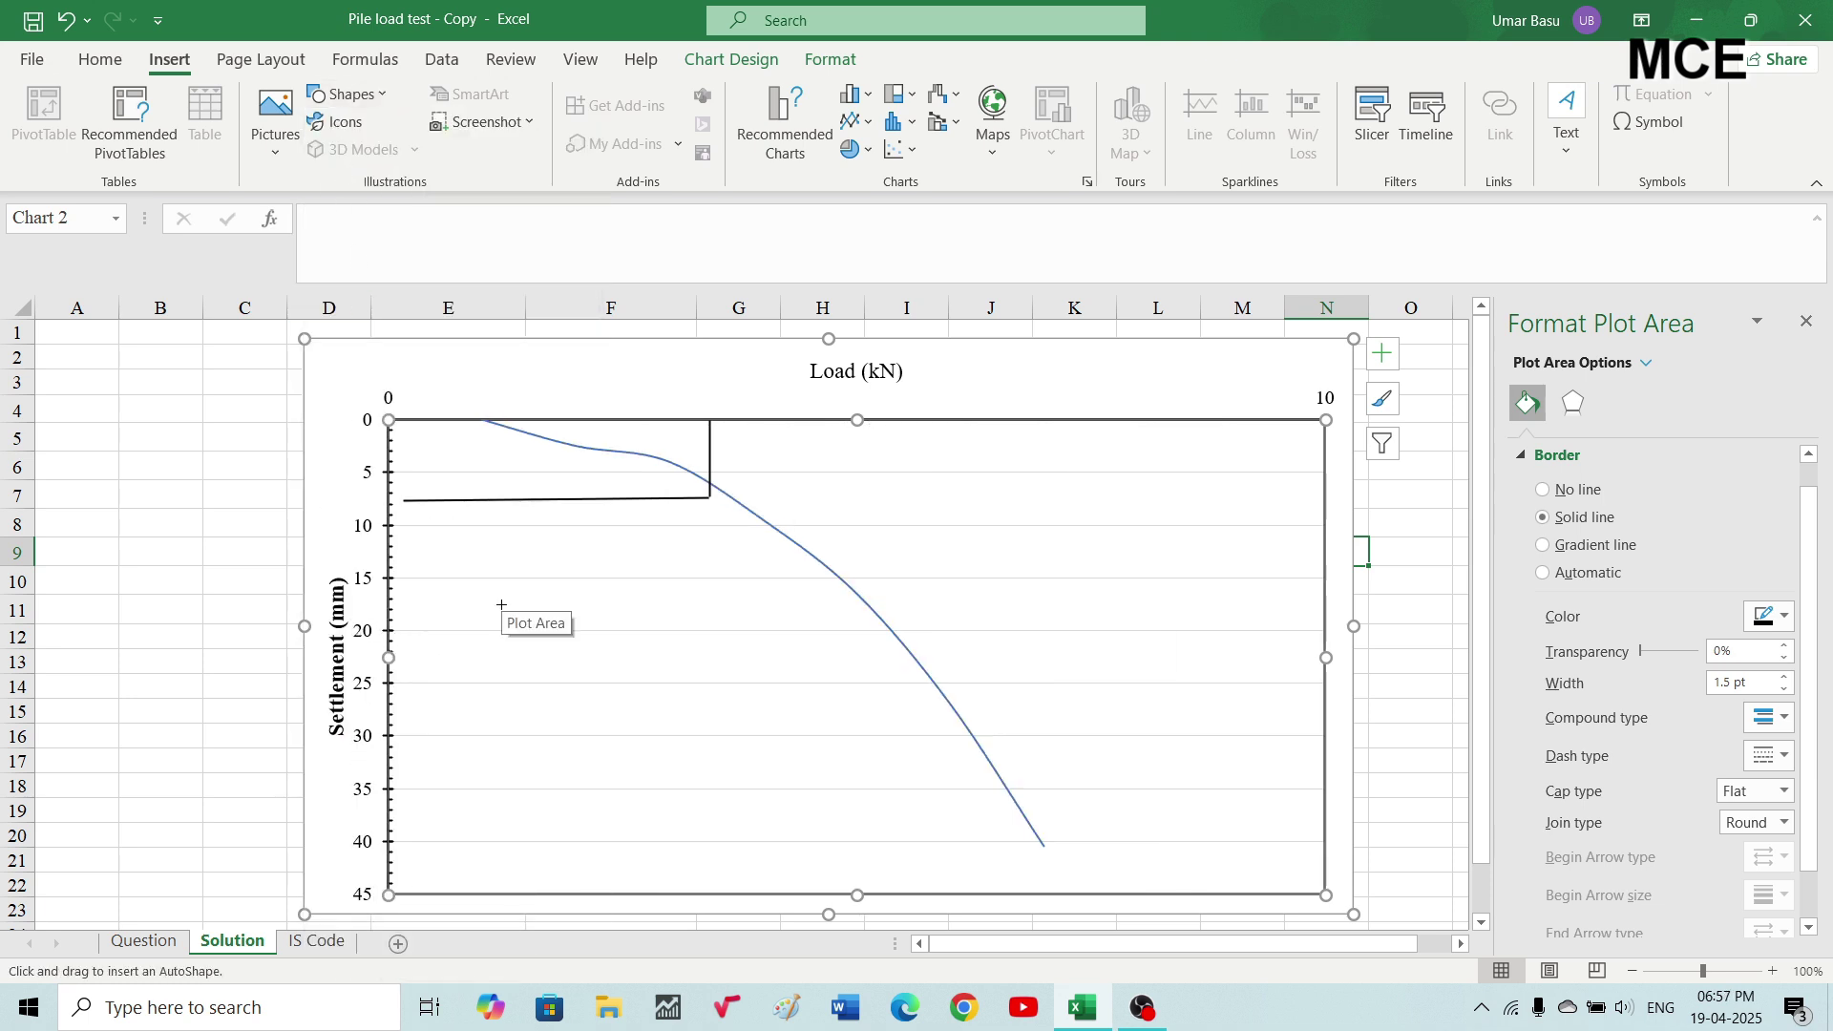
key("ctrl+z")
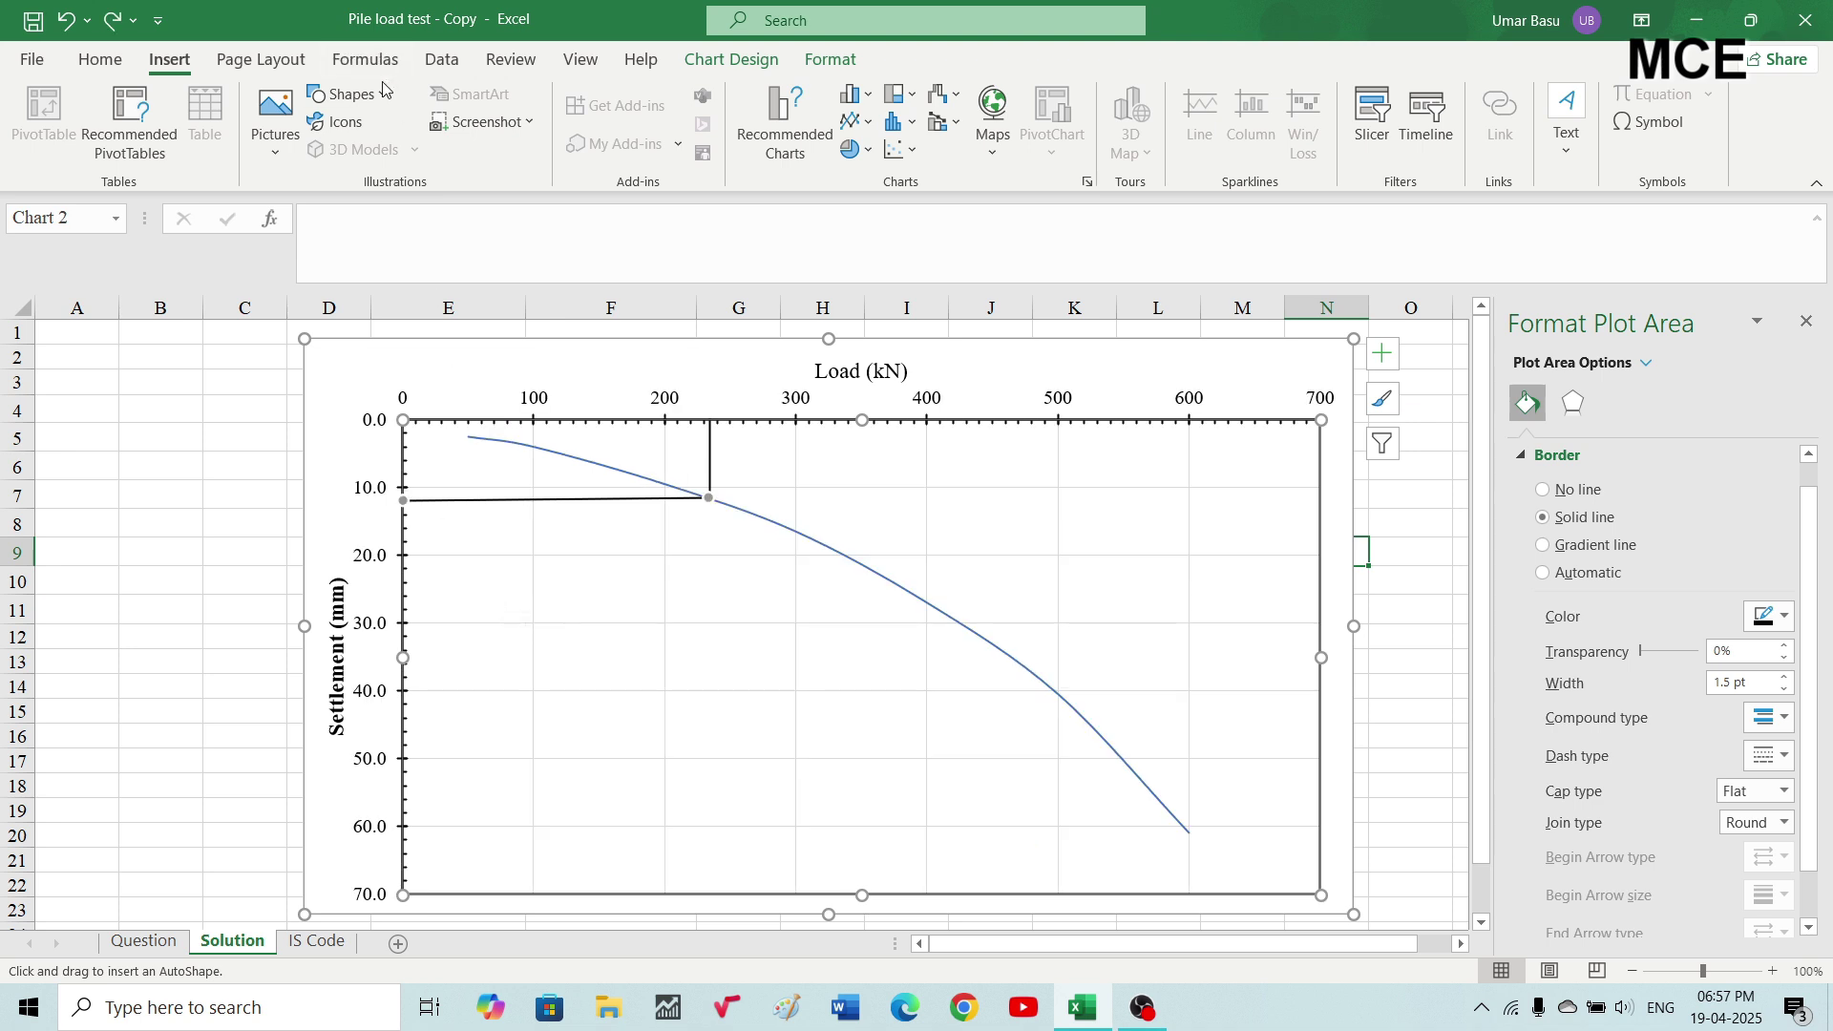
left_click(380, 93)
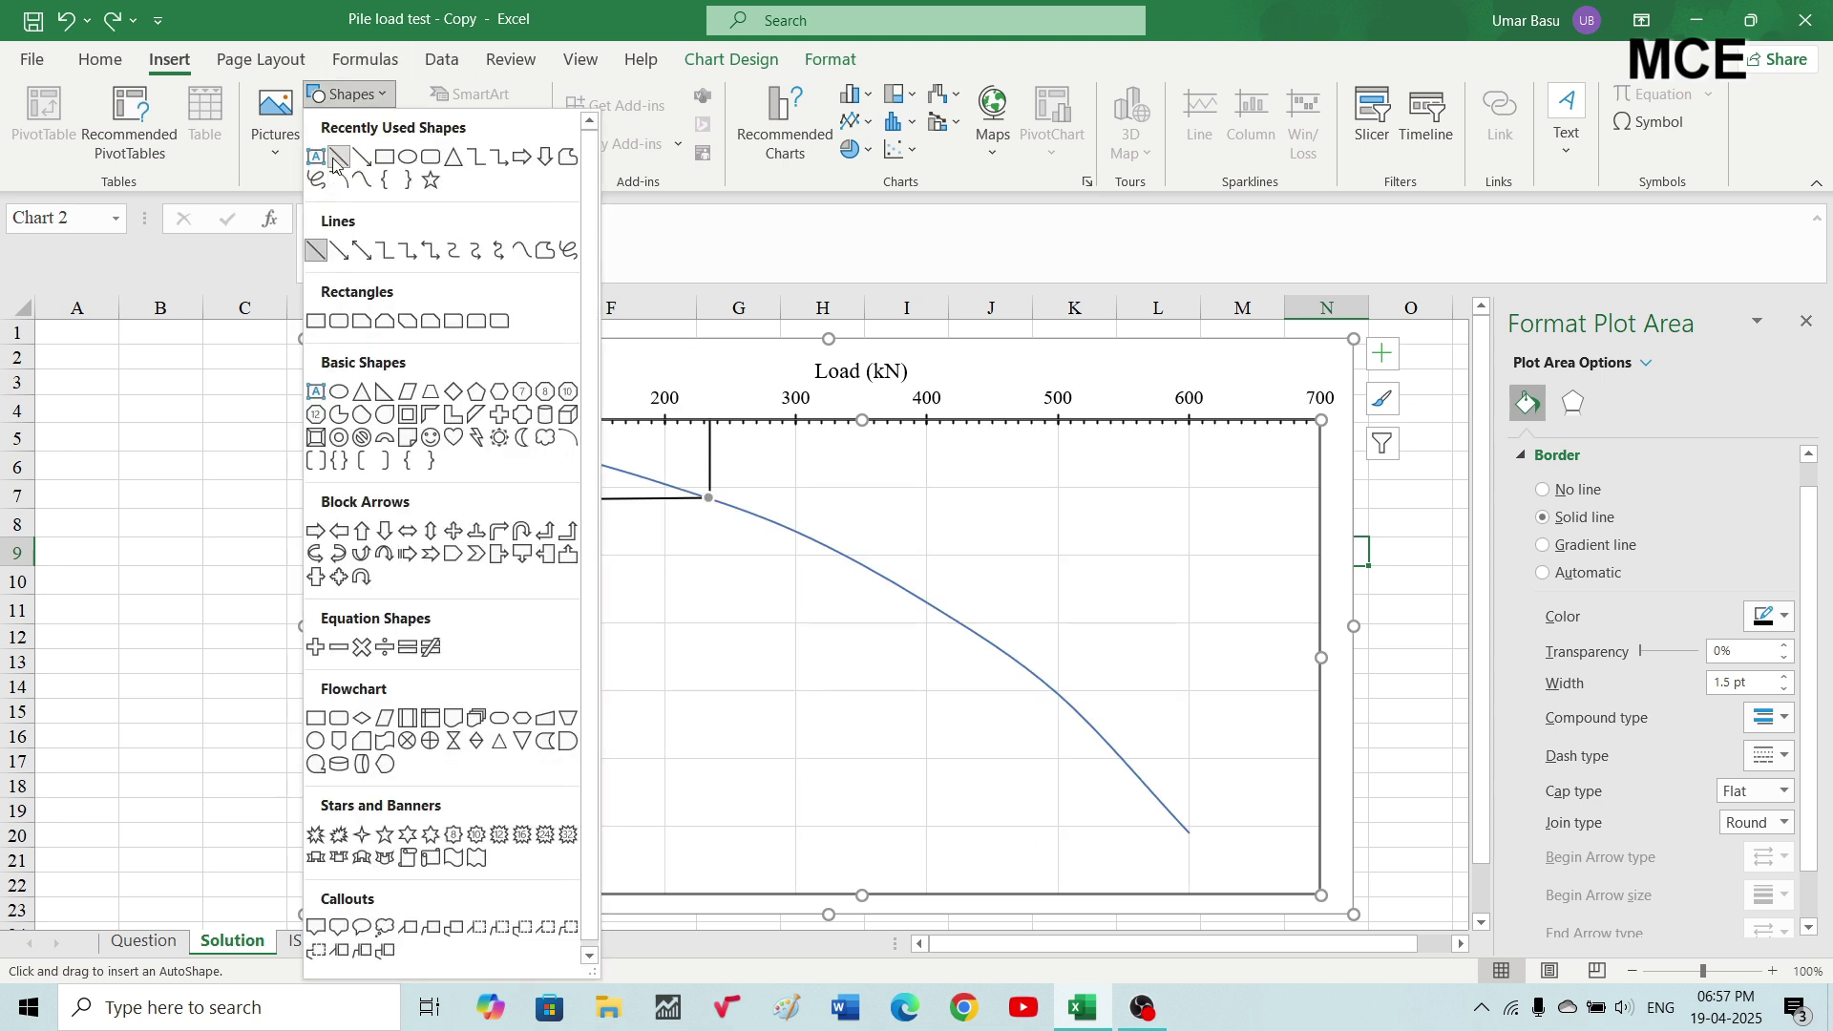
key("Escape")
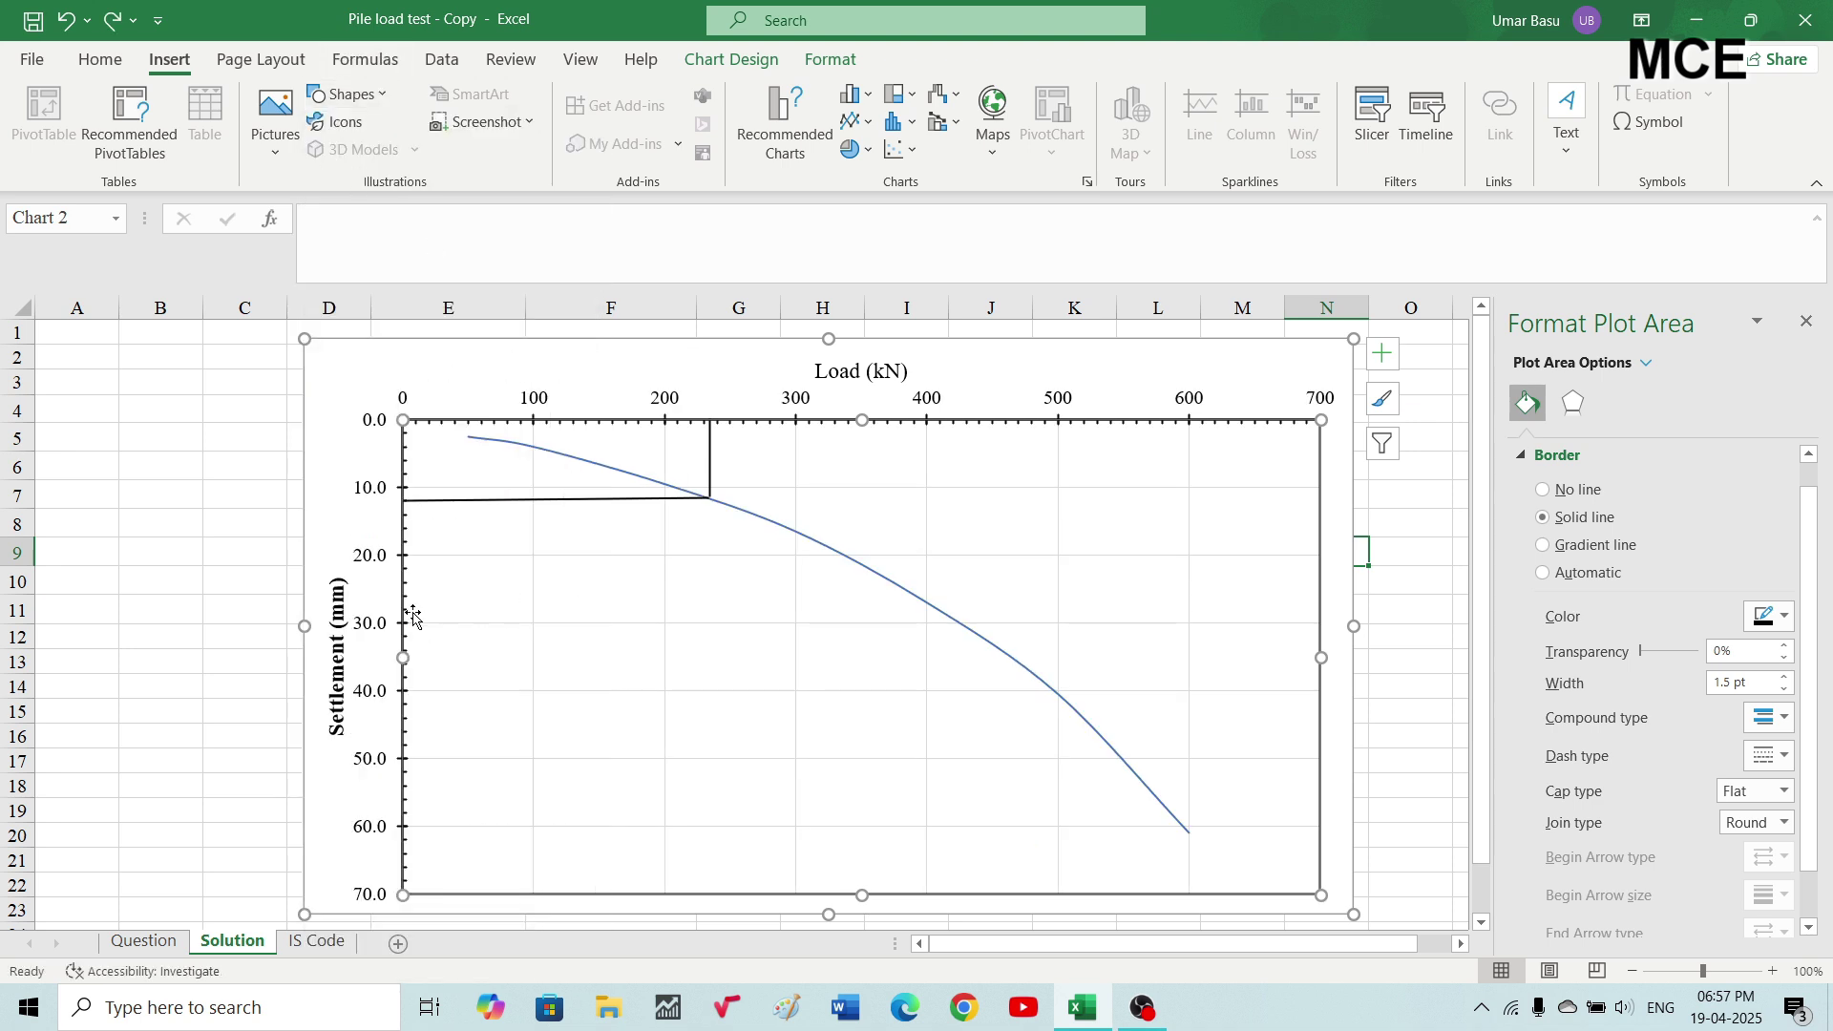
Draw a horizontal line from the settlement axis at 30 mm across to the curve and give it the black 1.5 pt theme style.
left_click(227, 549)
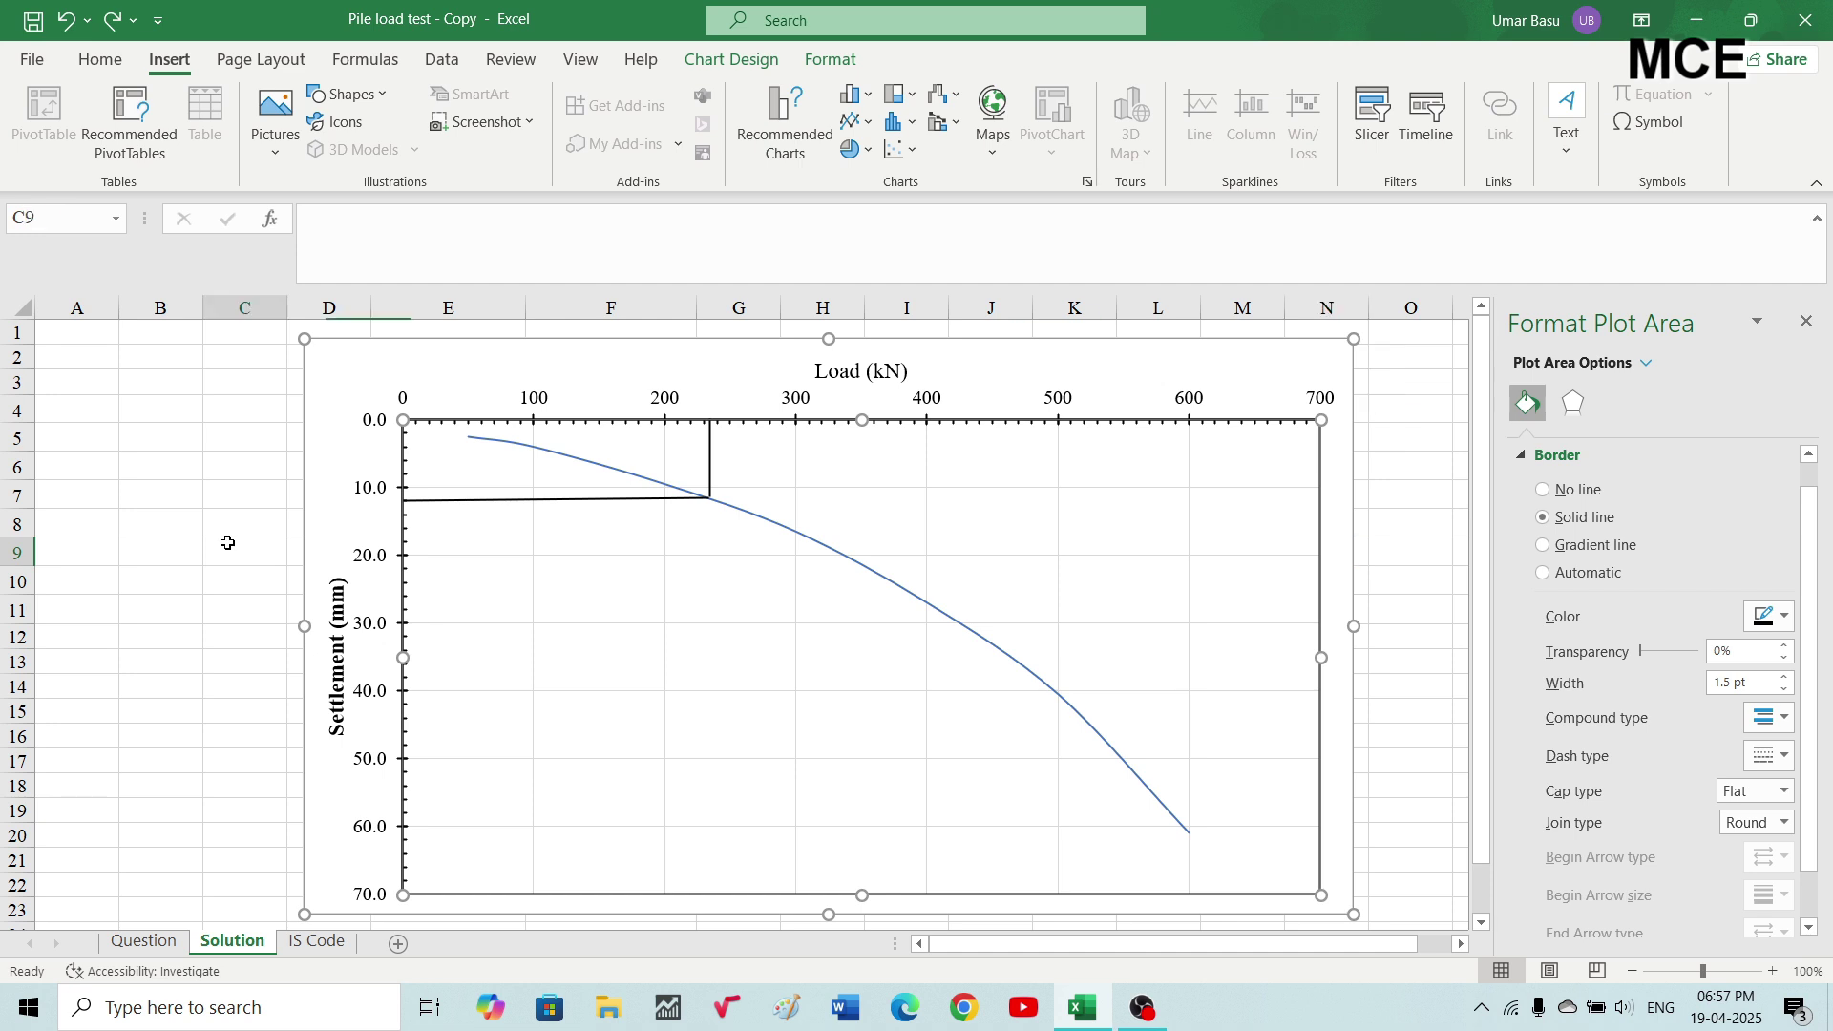
left_click(380, 96)
left_click(340, 155)
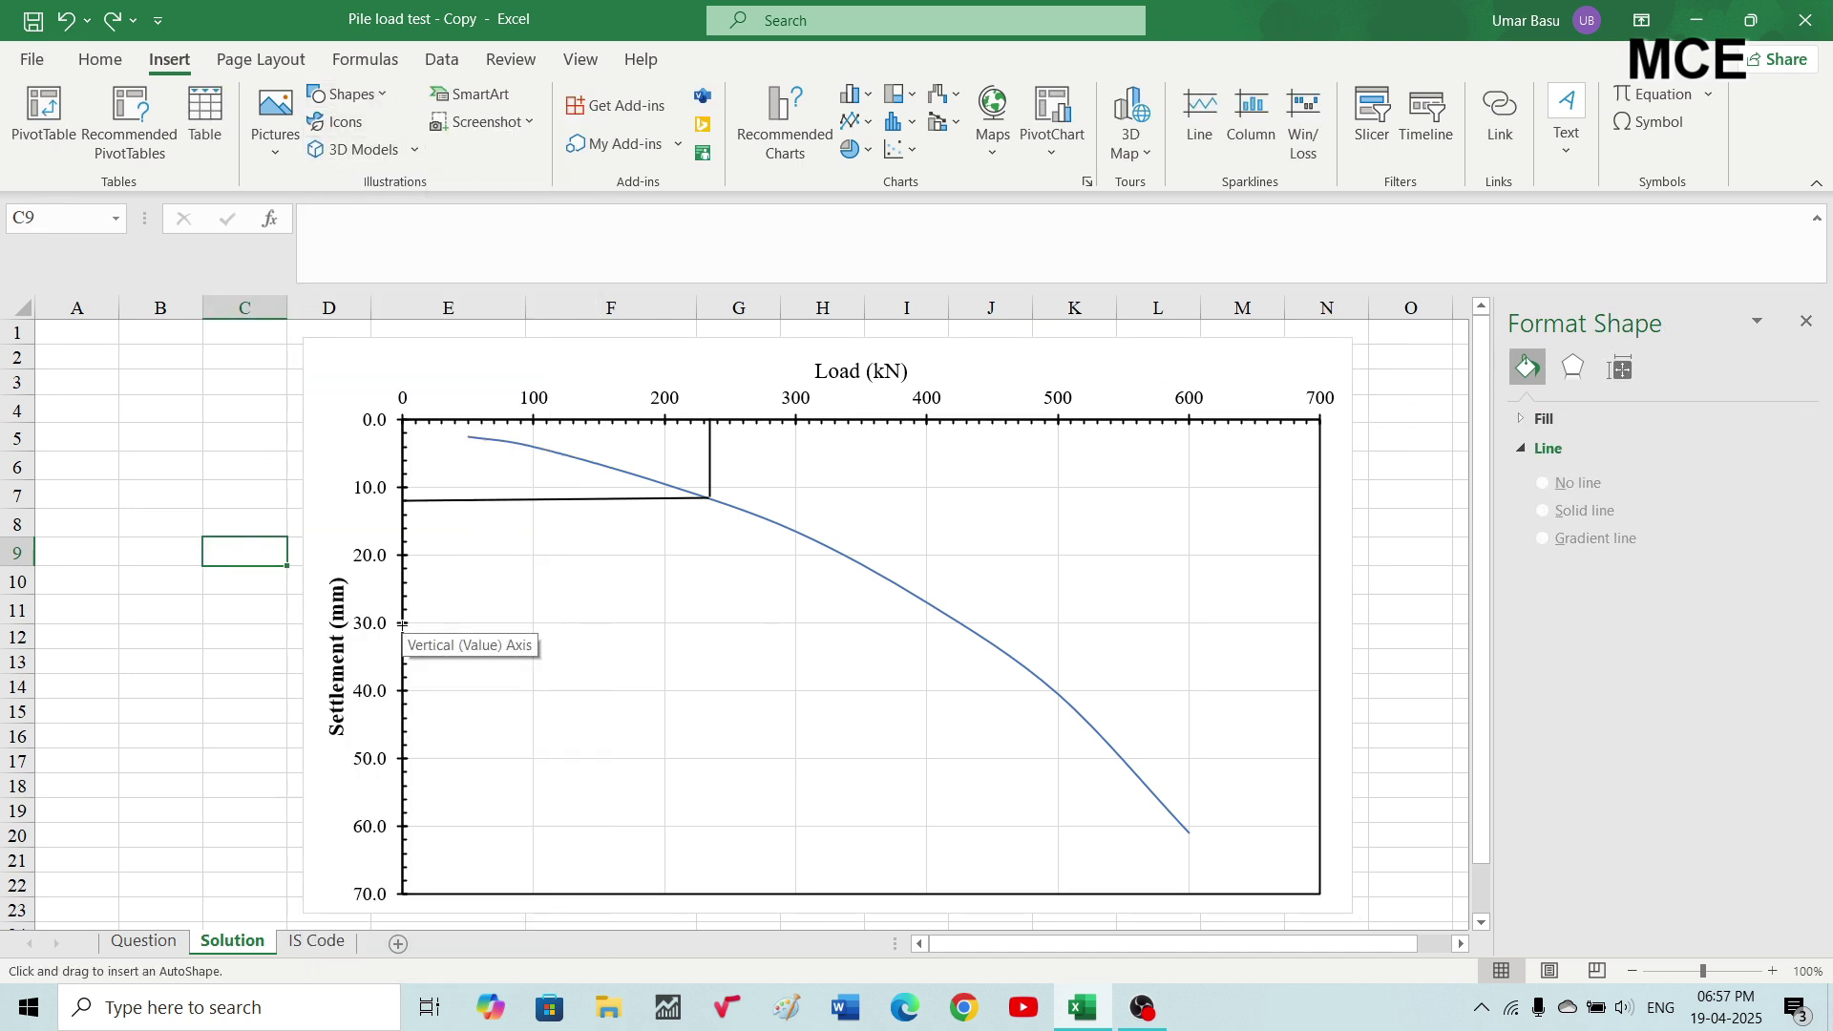
left_click_drag(404, 622, 955, 623)
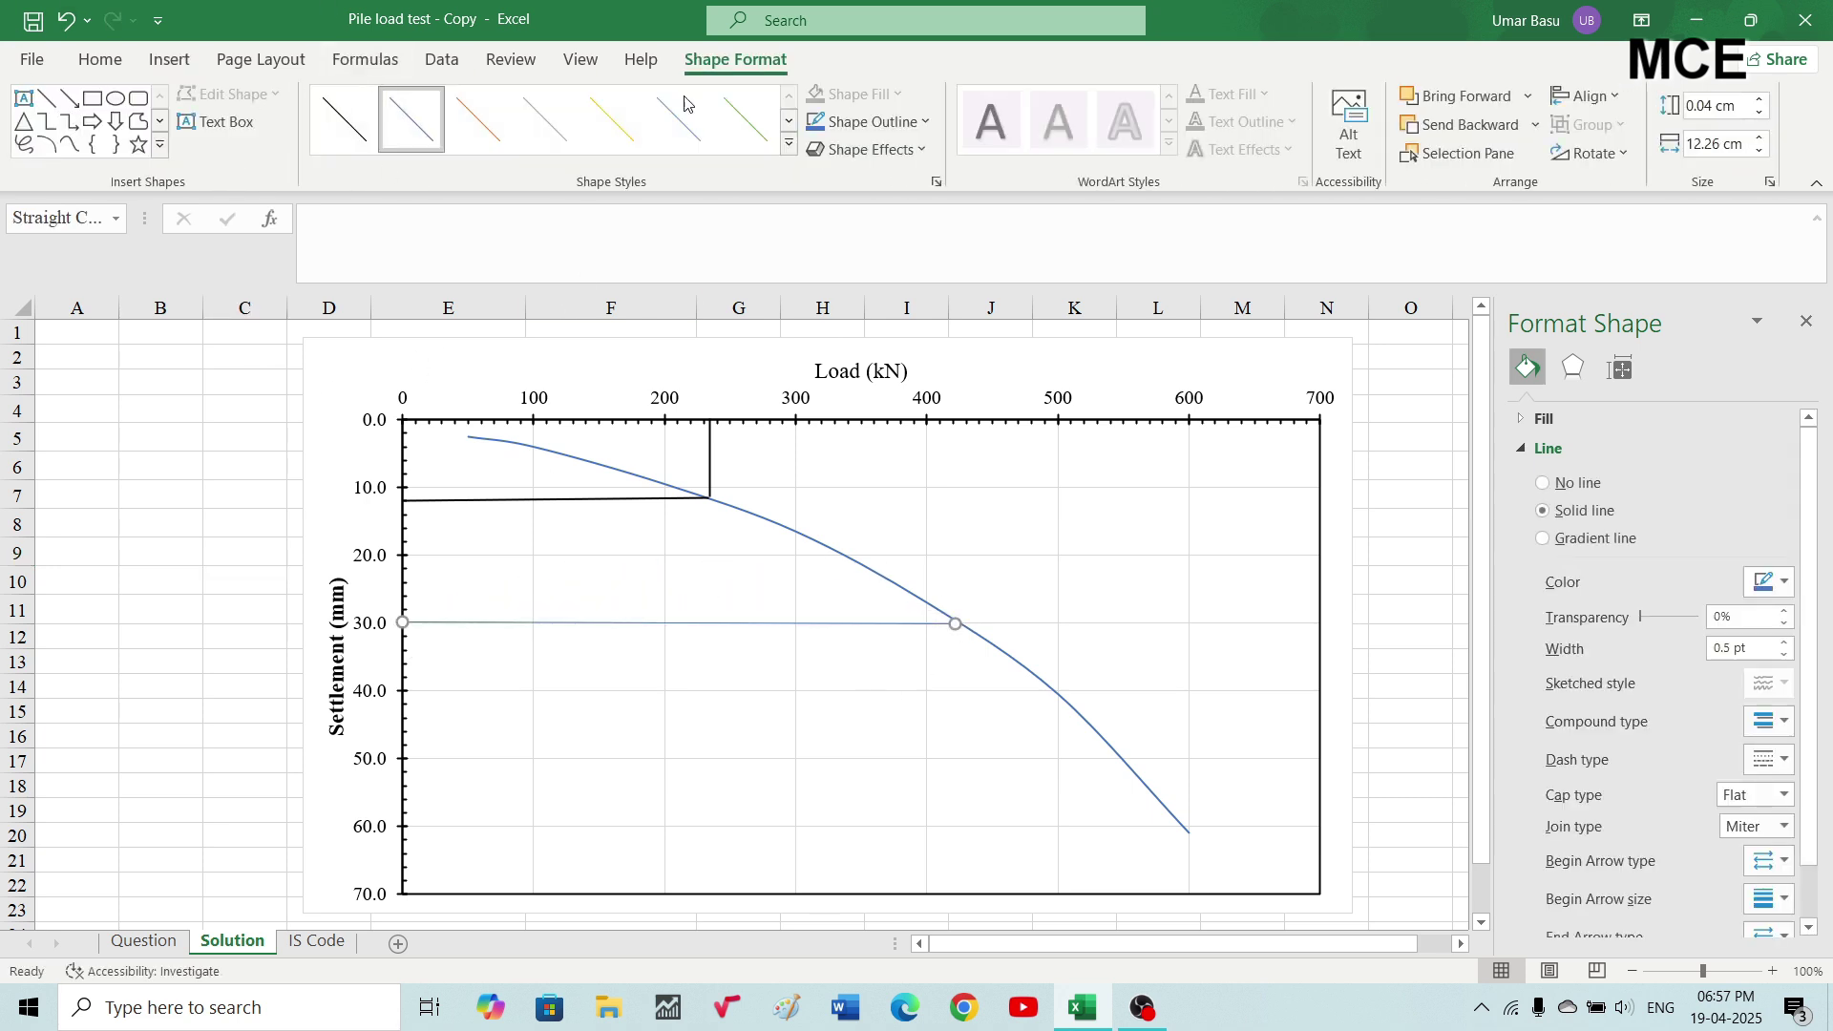
left_click(789, 143)
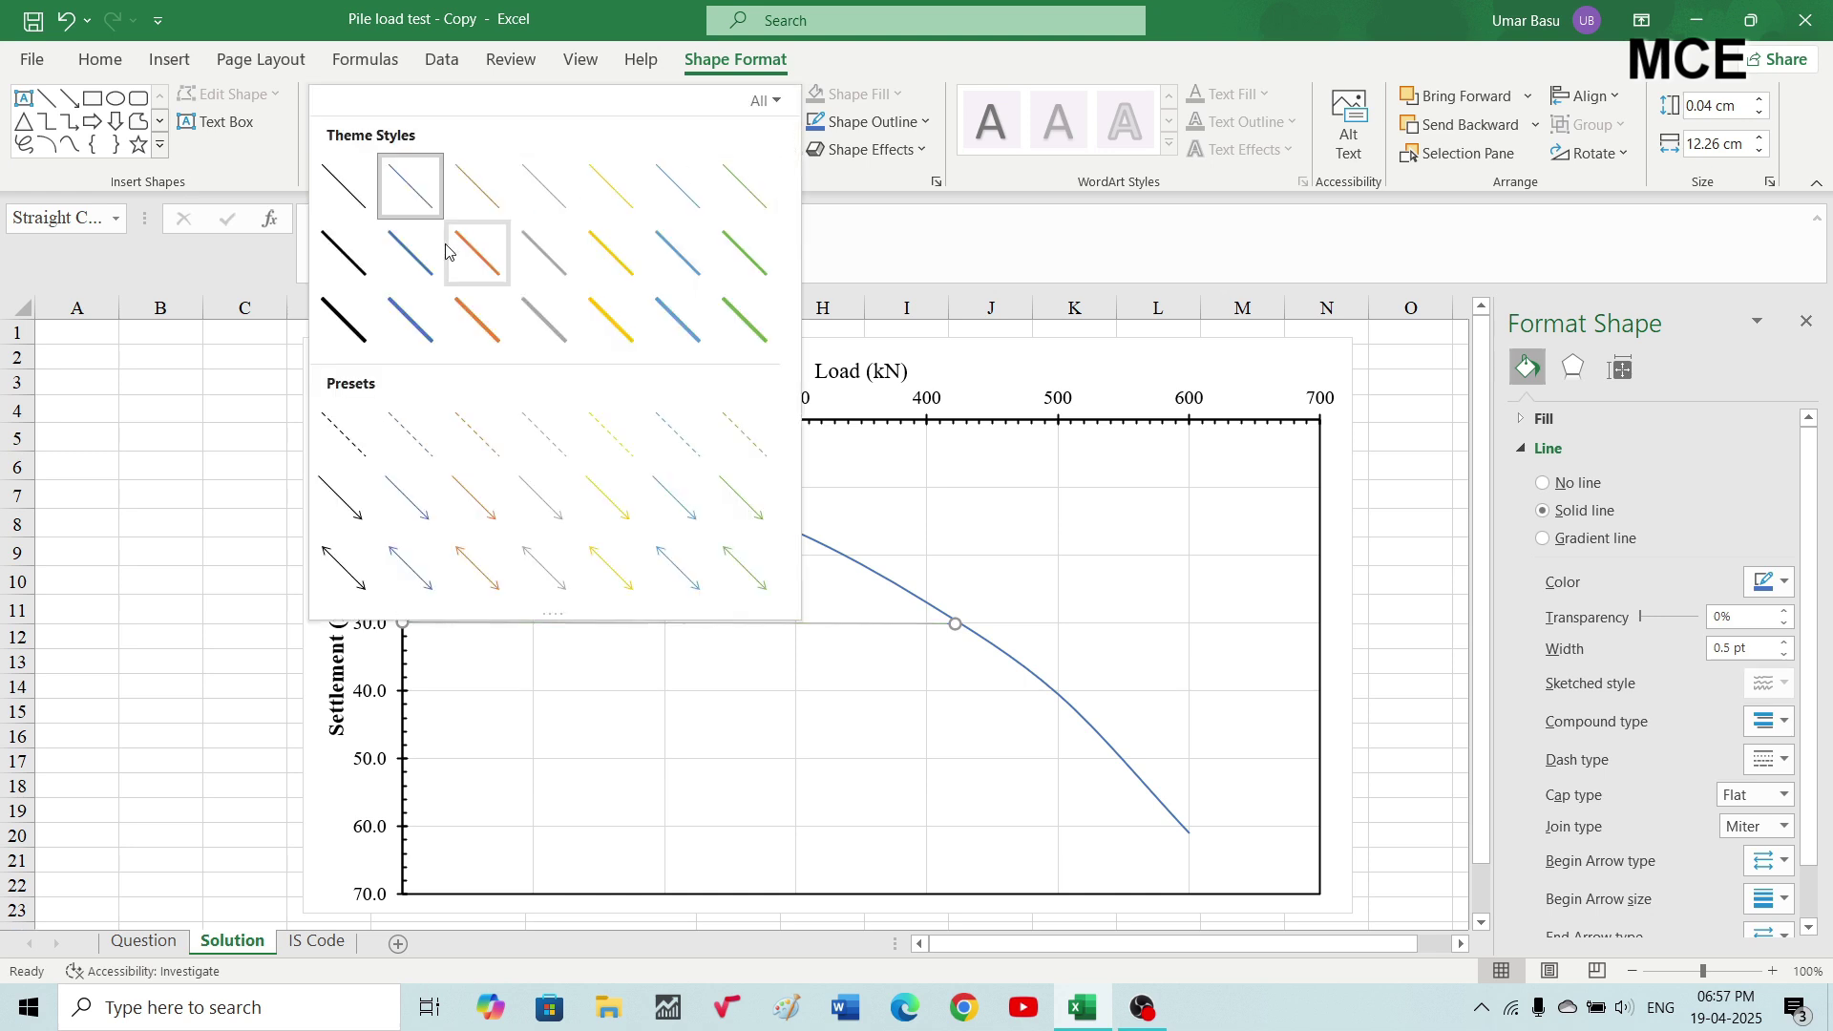
left_click(343, 319)
Draw a vertical line about 4.45 cm long from the 30 mm line's end up to the load axis, style it black 1.5 pt, and align its lower end.
left_click(46, 97)
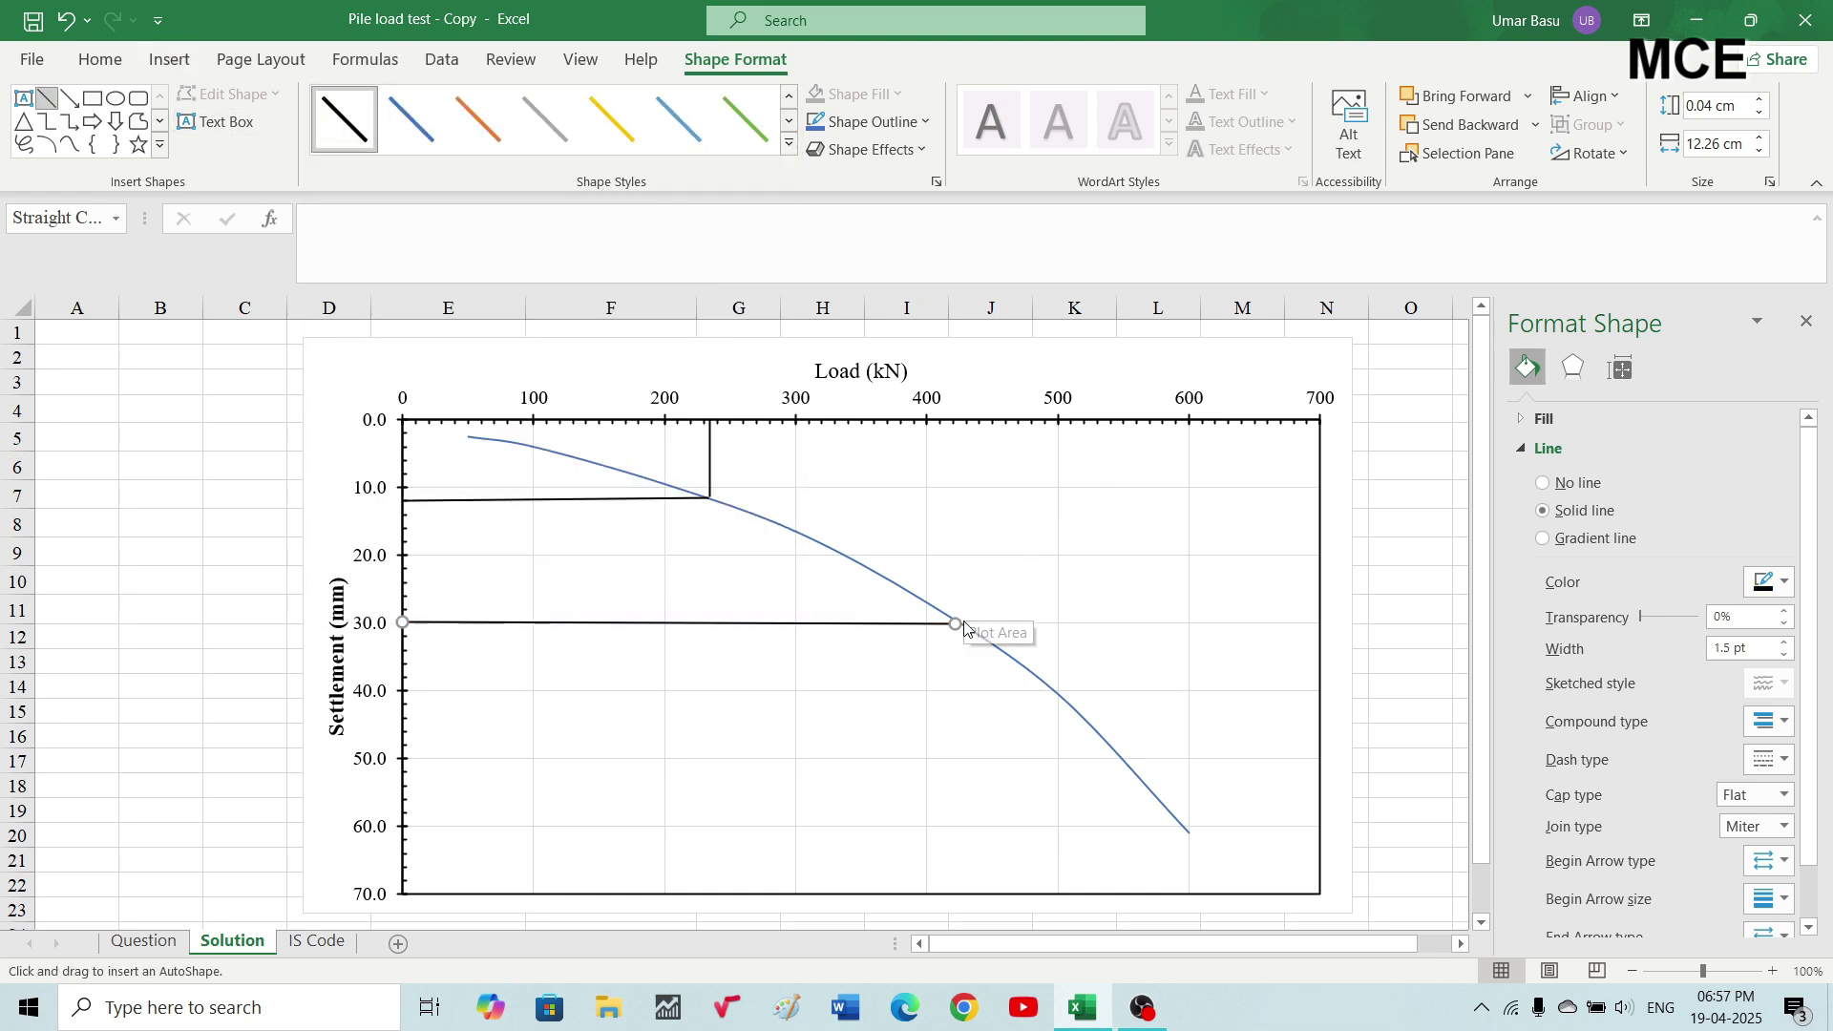
mouse_move(955, 624)
left_mouse_down()
mouse_move(982, 545)
mouse_move(954, 420)
left_mouse_up()
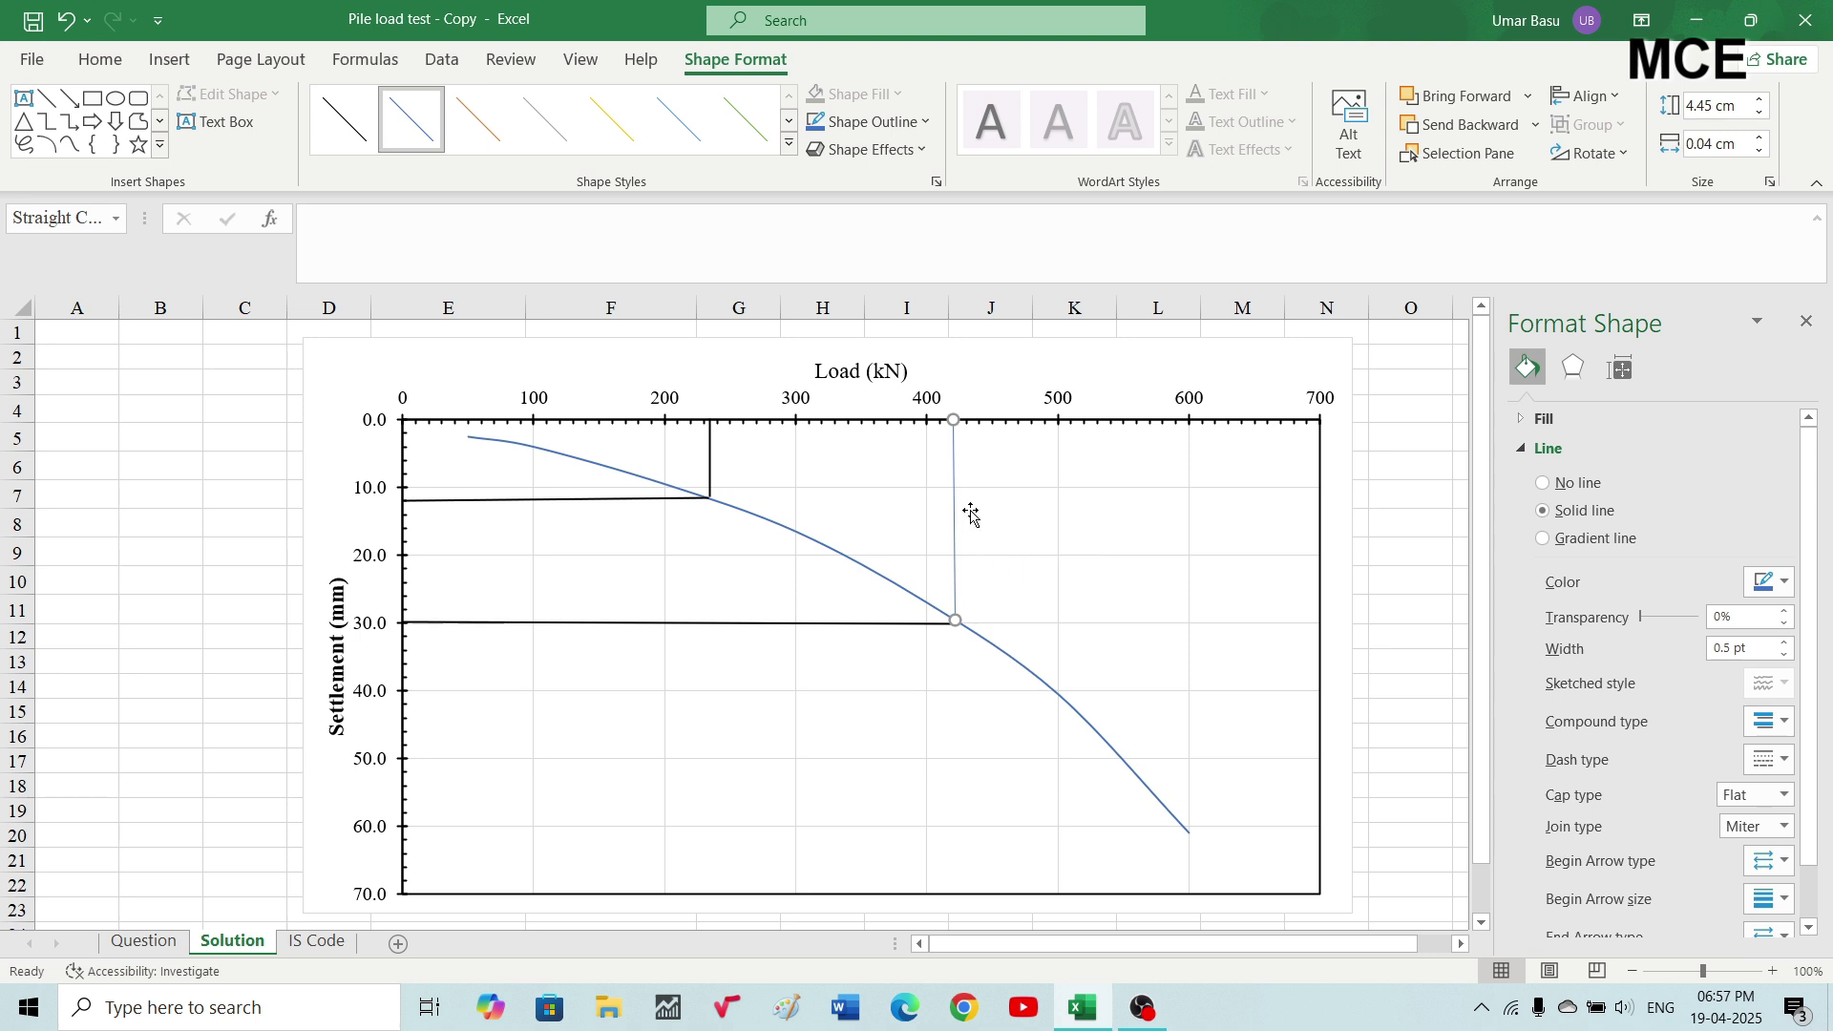
left_click(788, 143)
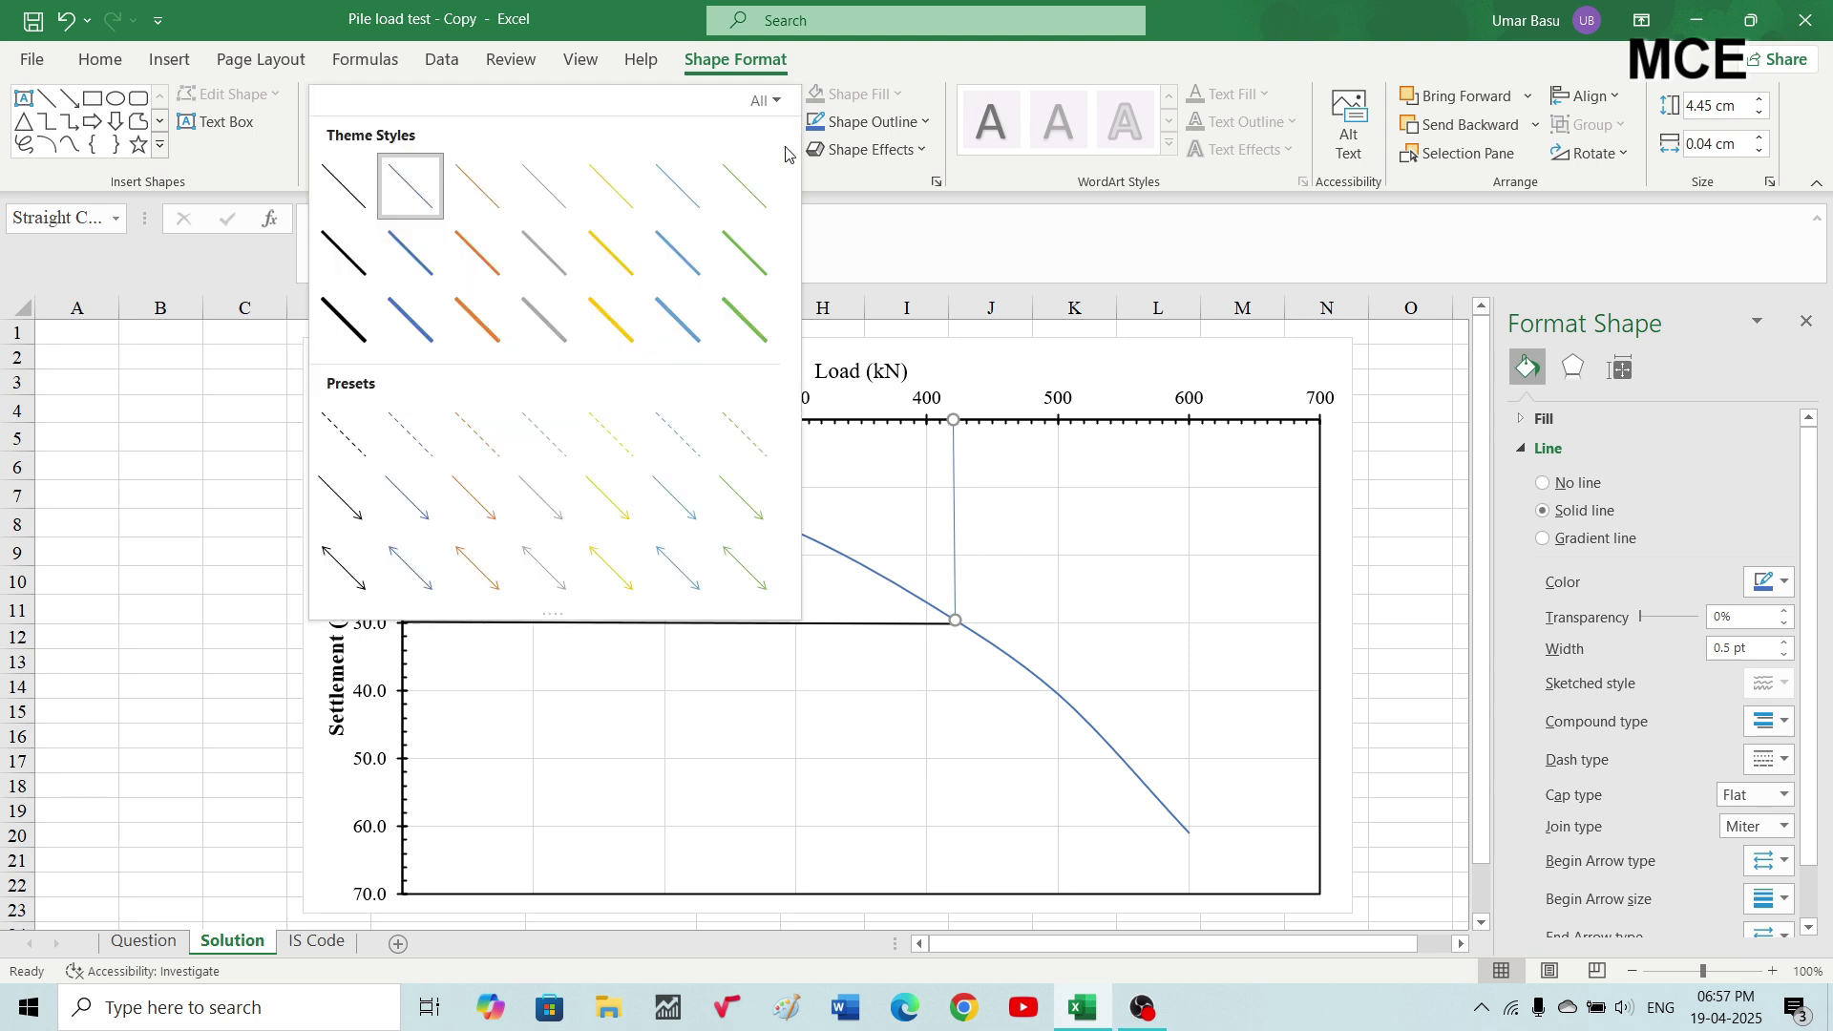
left_click(342, 305)
left_click(1143, 600)
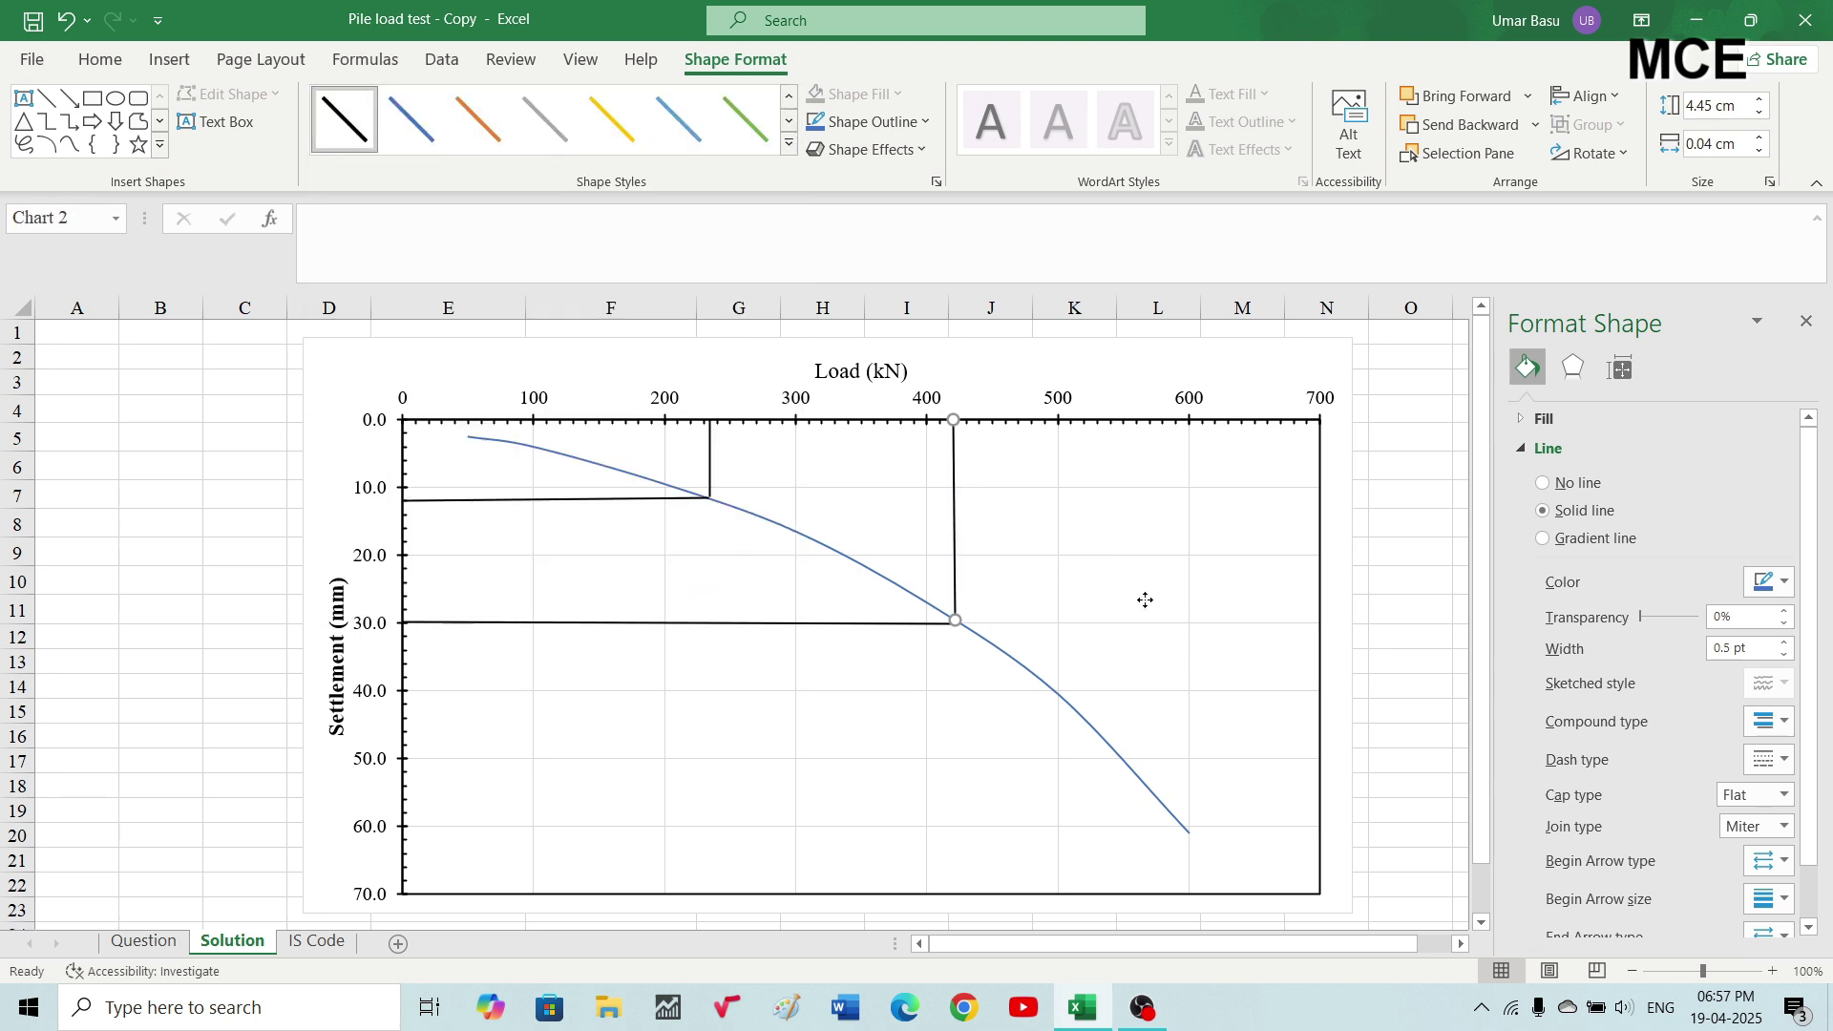
left_click(956, 497)
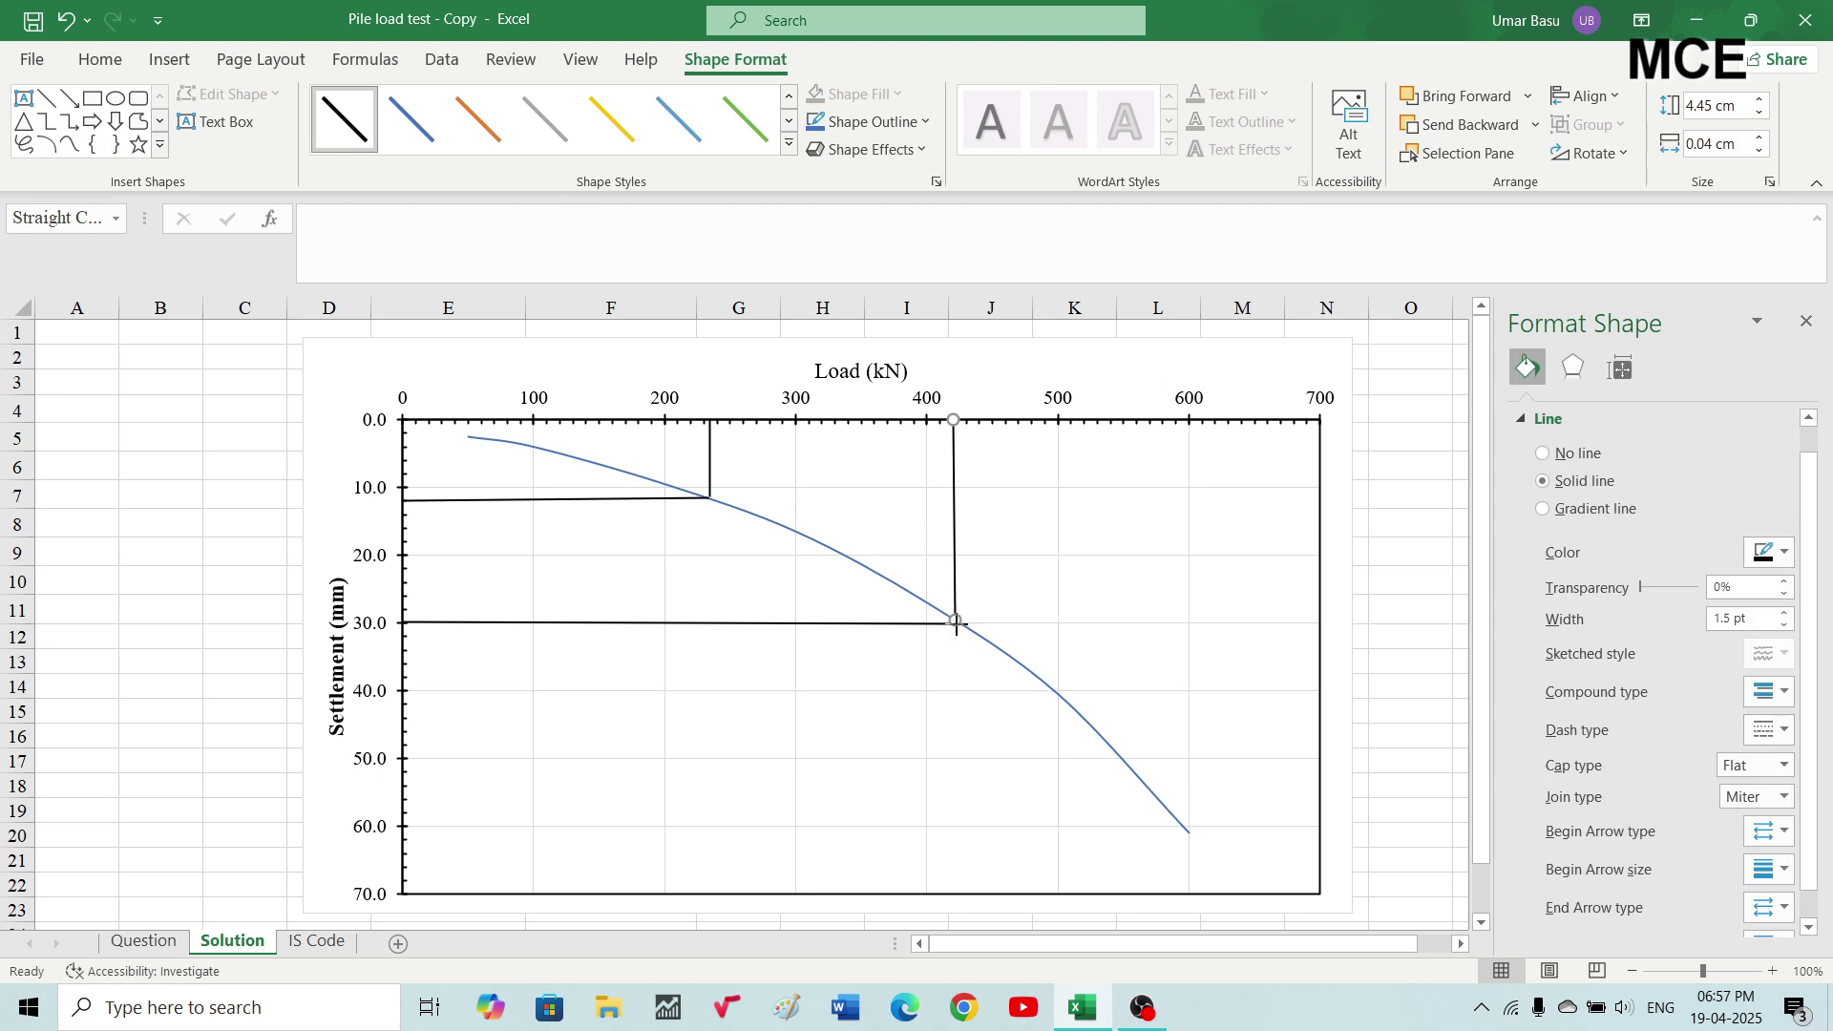
left_click_drag(957, 625, 955, 624)
left_click(1022, 582)
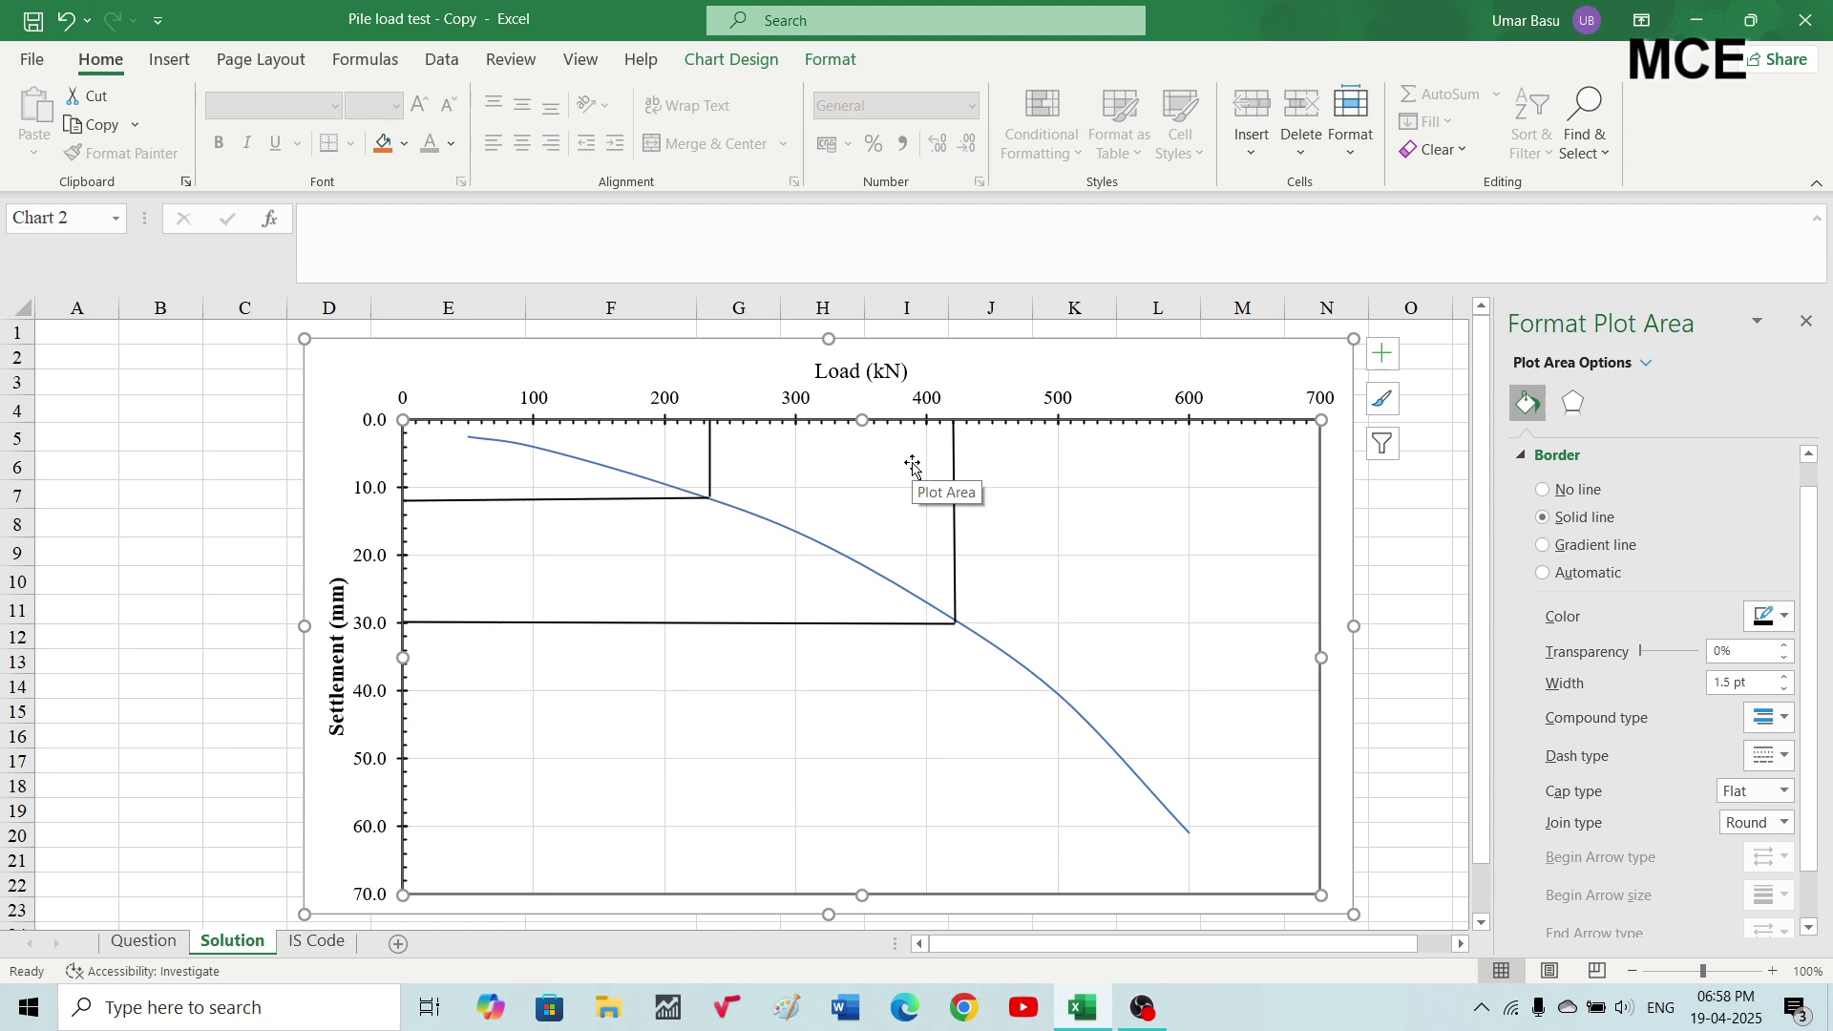
On the IS Code sheet, enter =0.5*420 as the load for criterion 2 in cell L8.
left_click(316, 941)
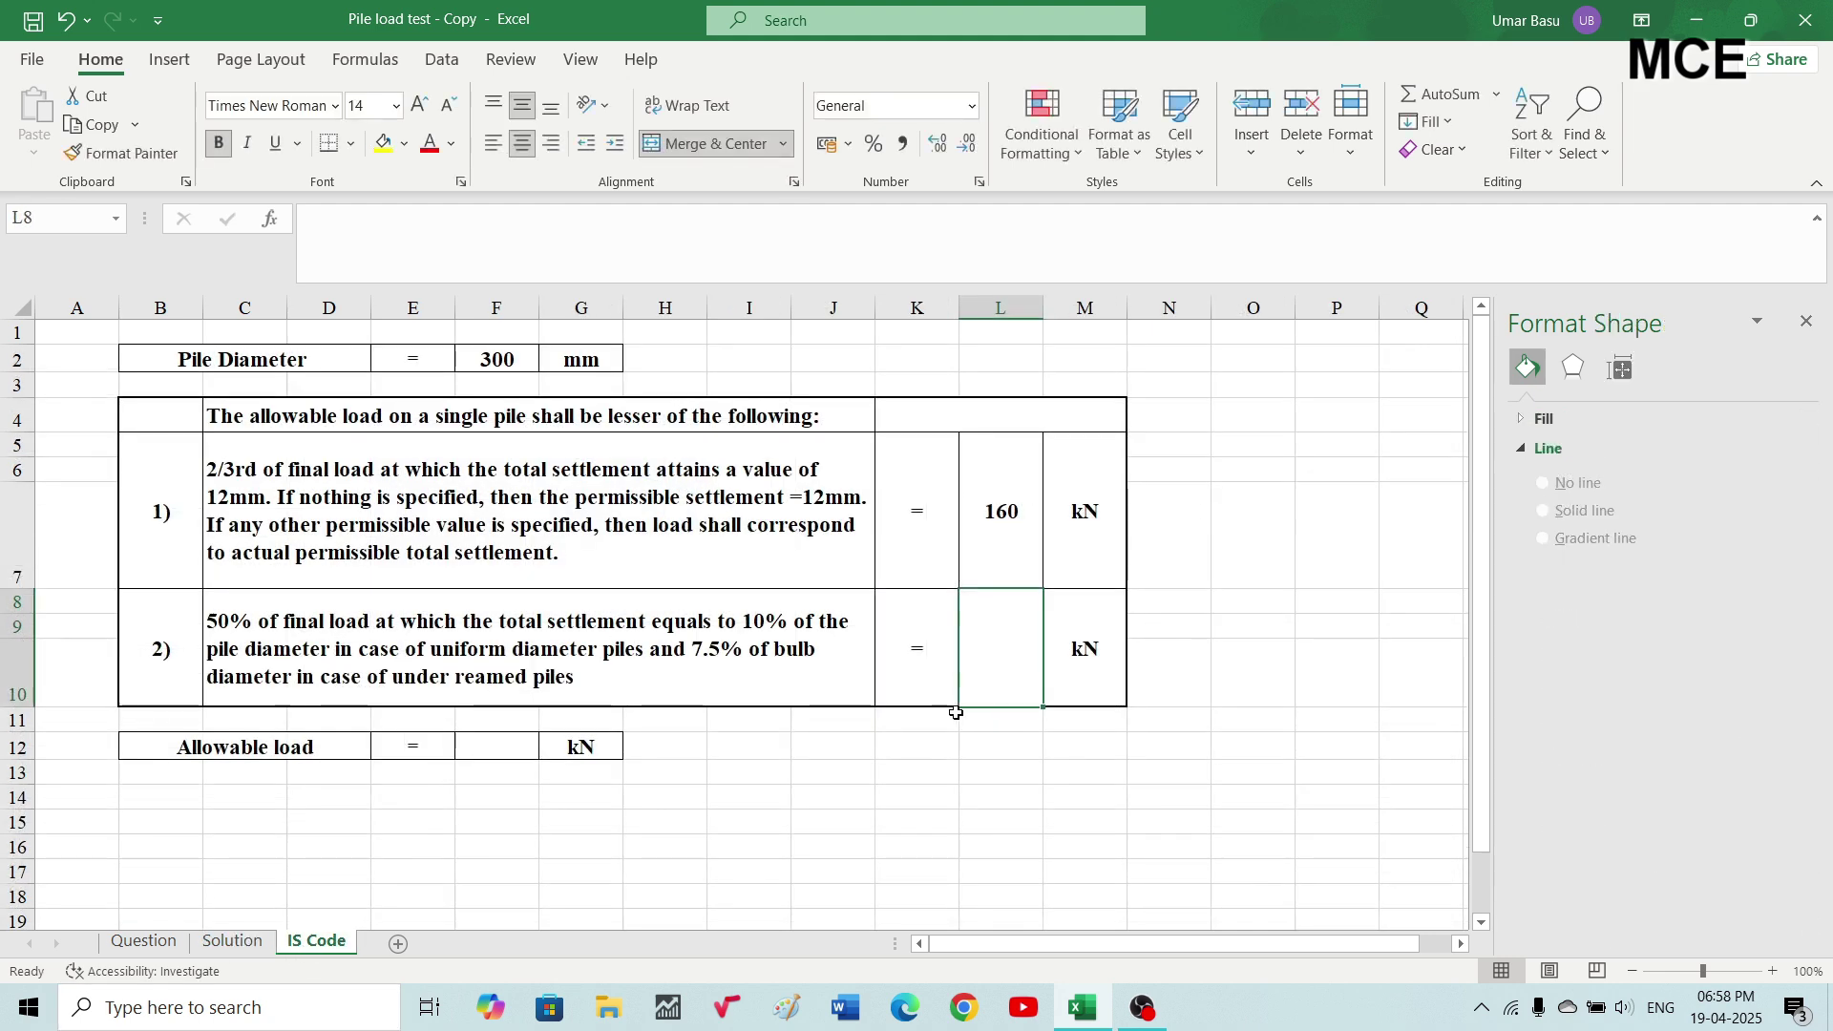
double_click(978, 661)
type("=0.5")
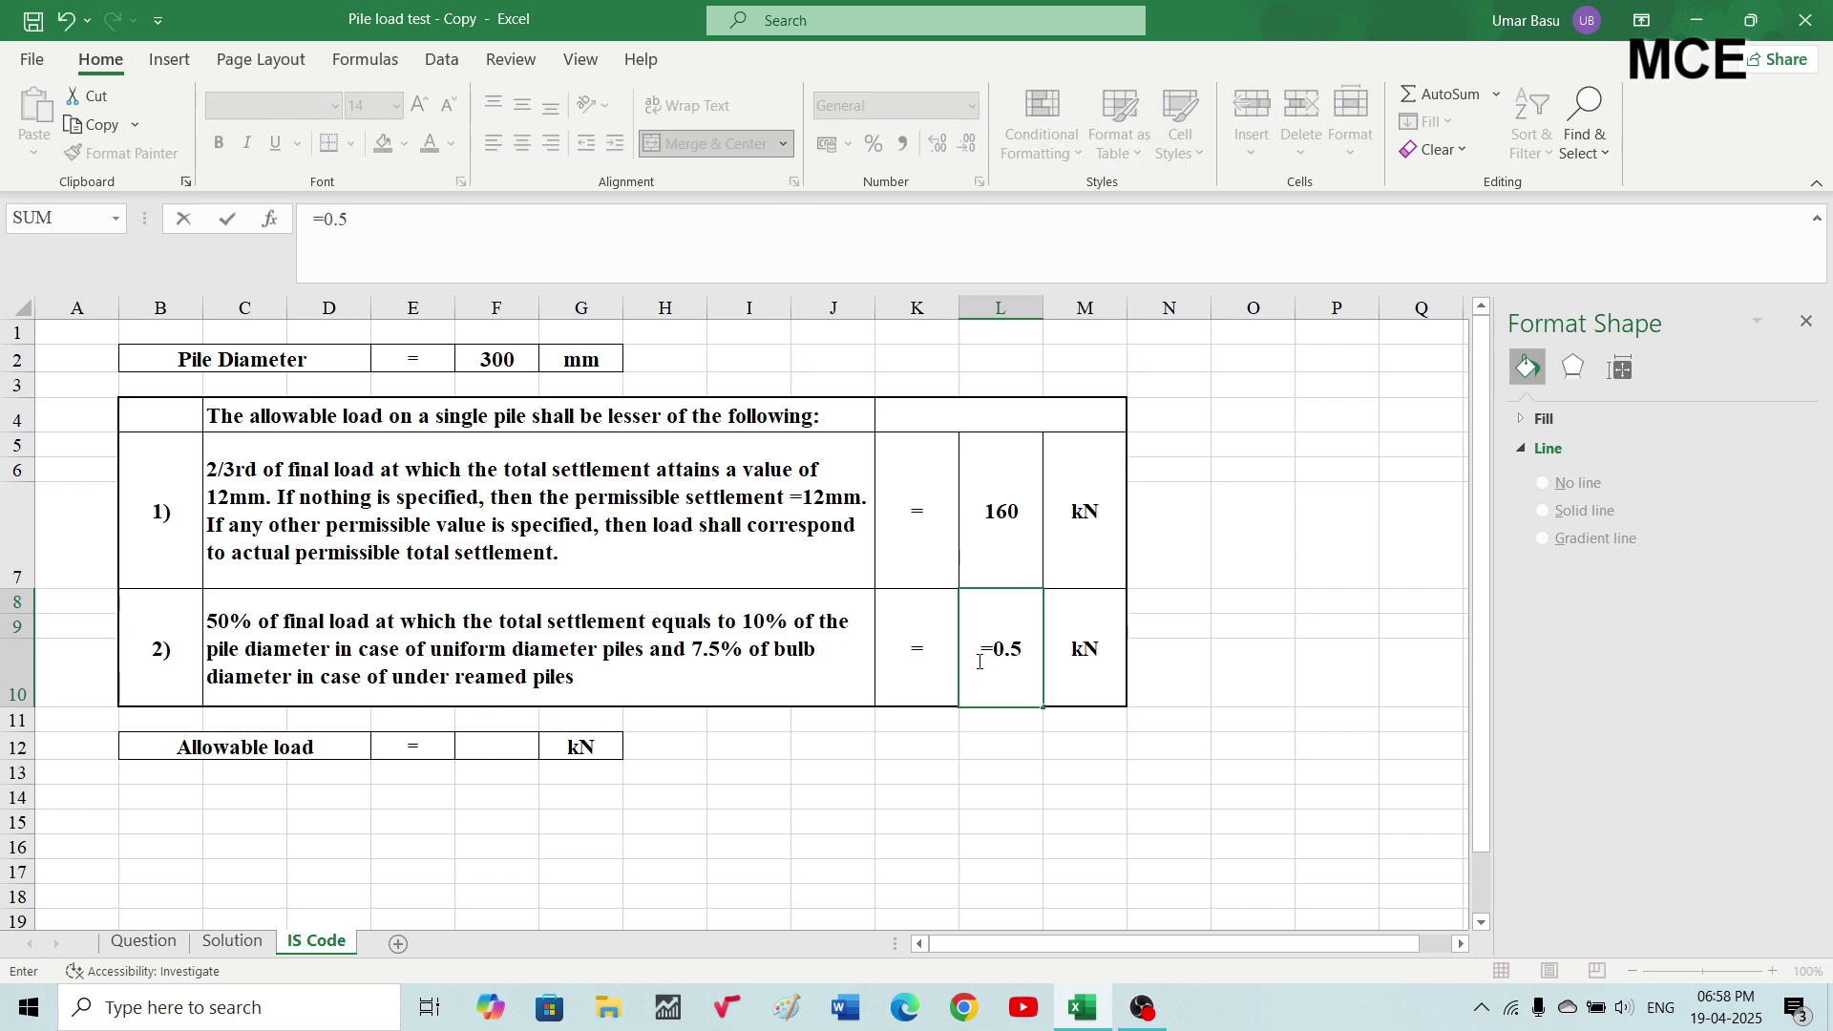
type("*420")
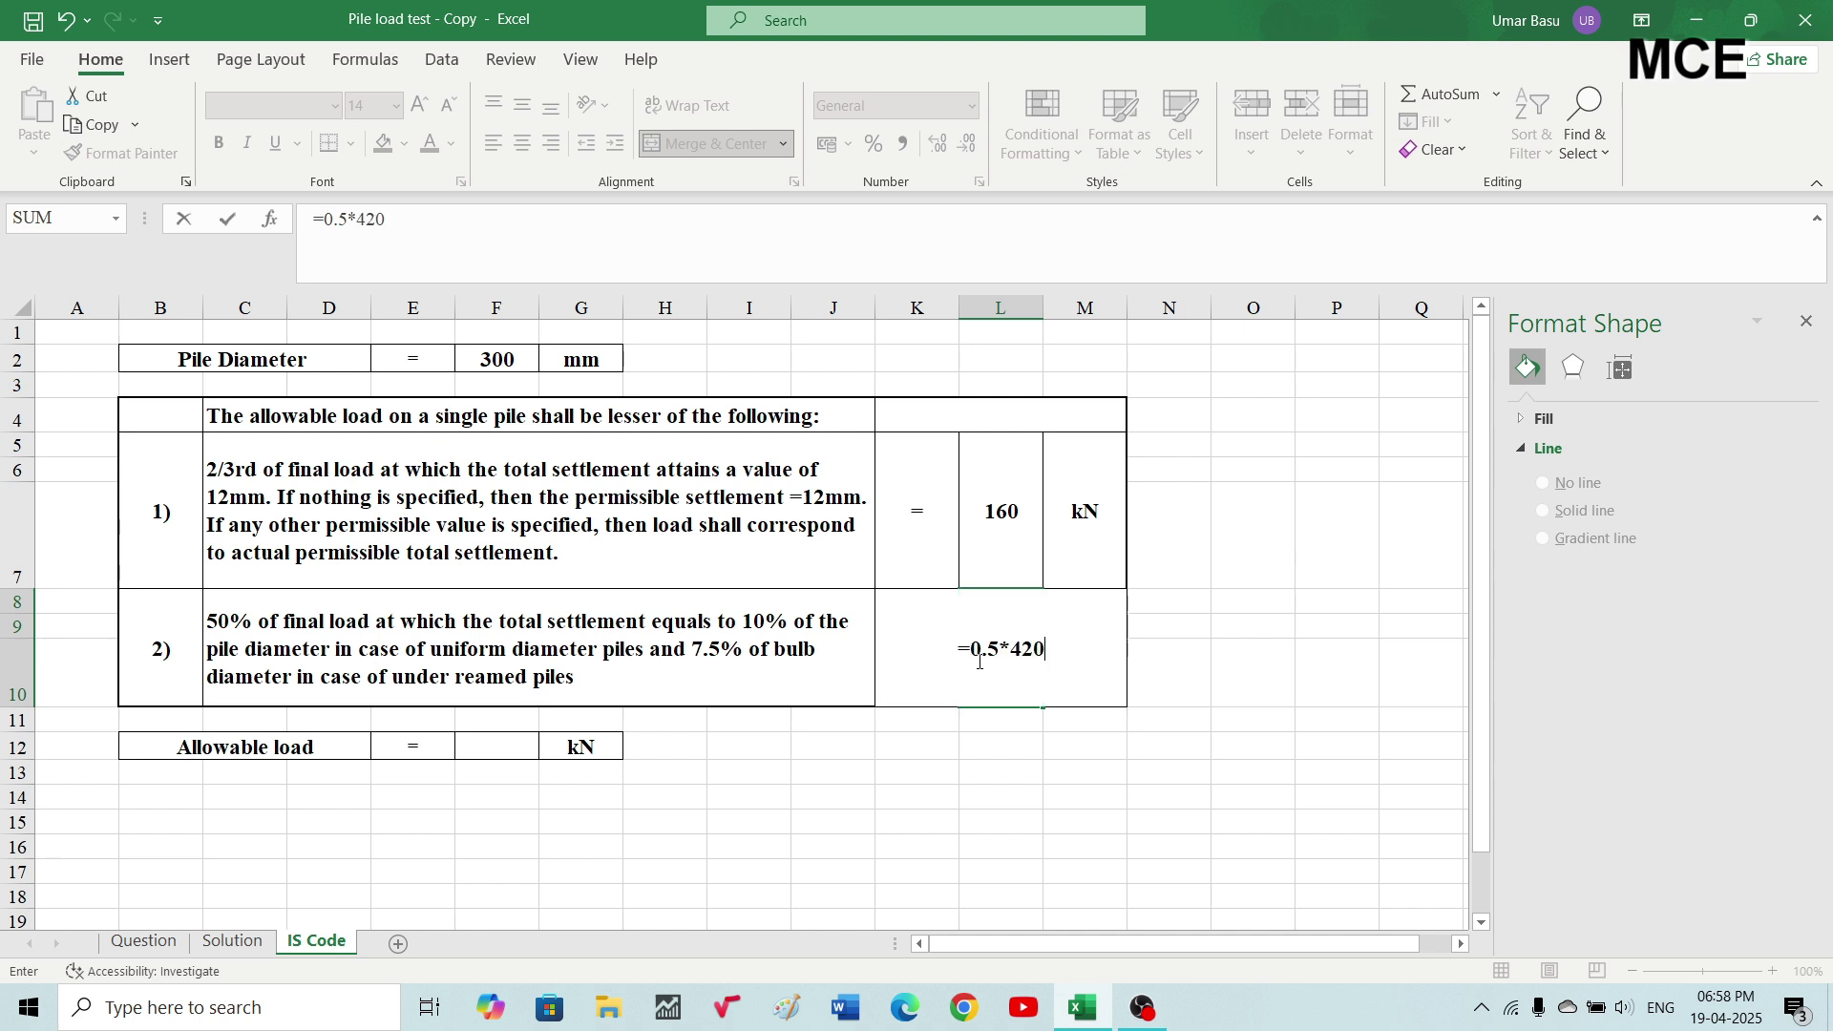
key("Return")
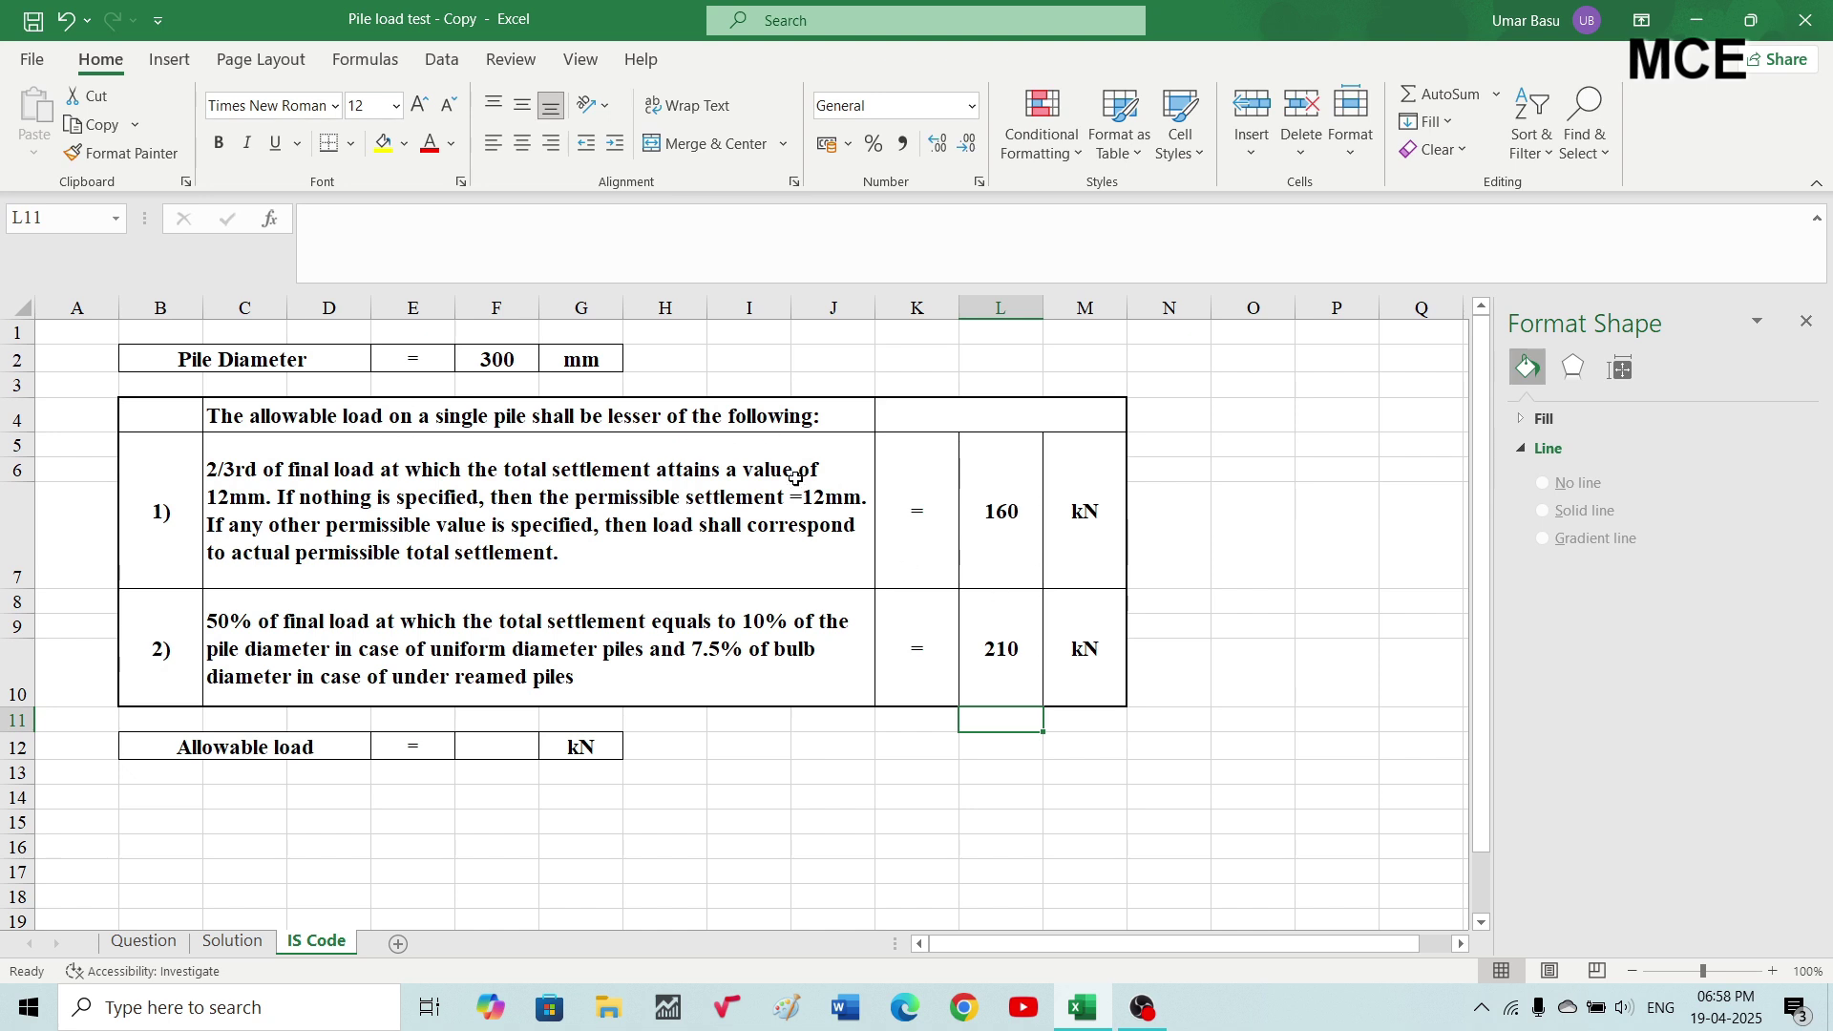
Set the allowable load in cell F12 to reference the criterion 1 load cell, and return to the Solution sheet.
left_click(499, 742)
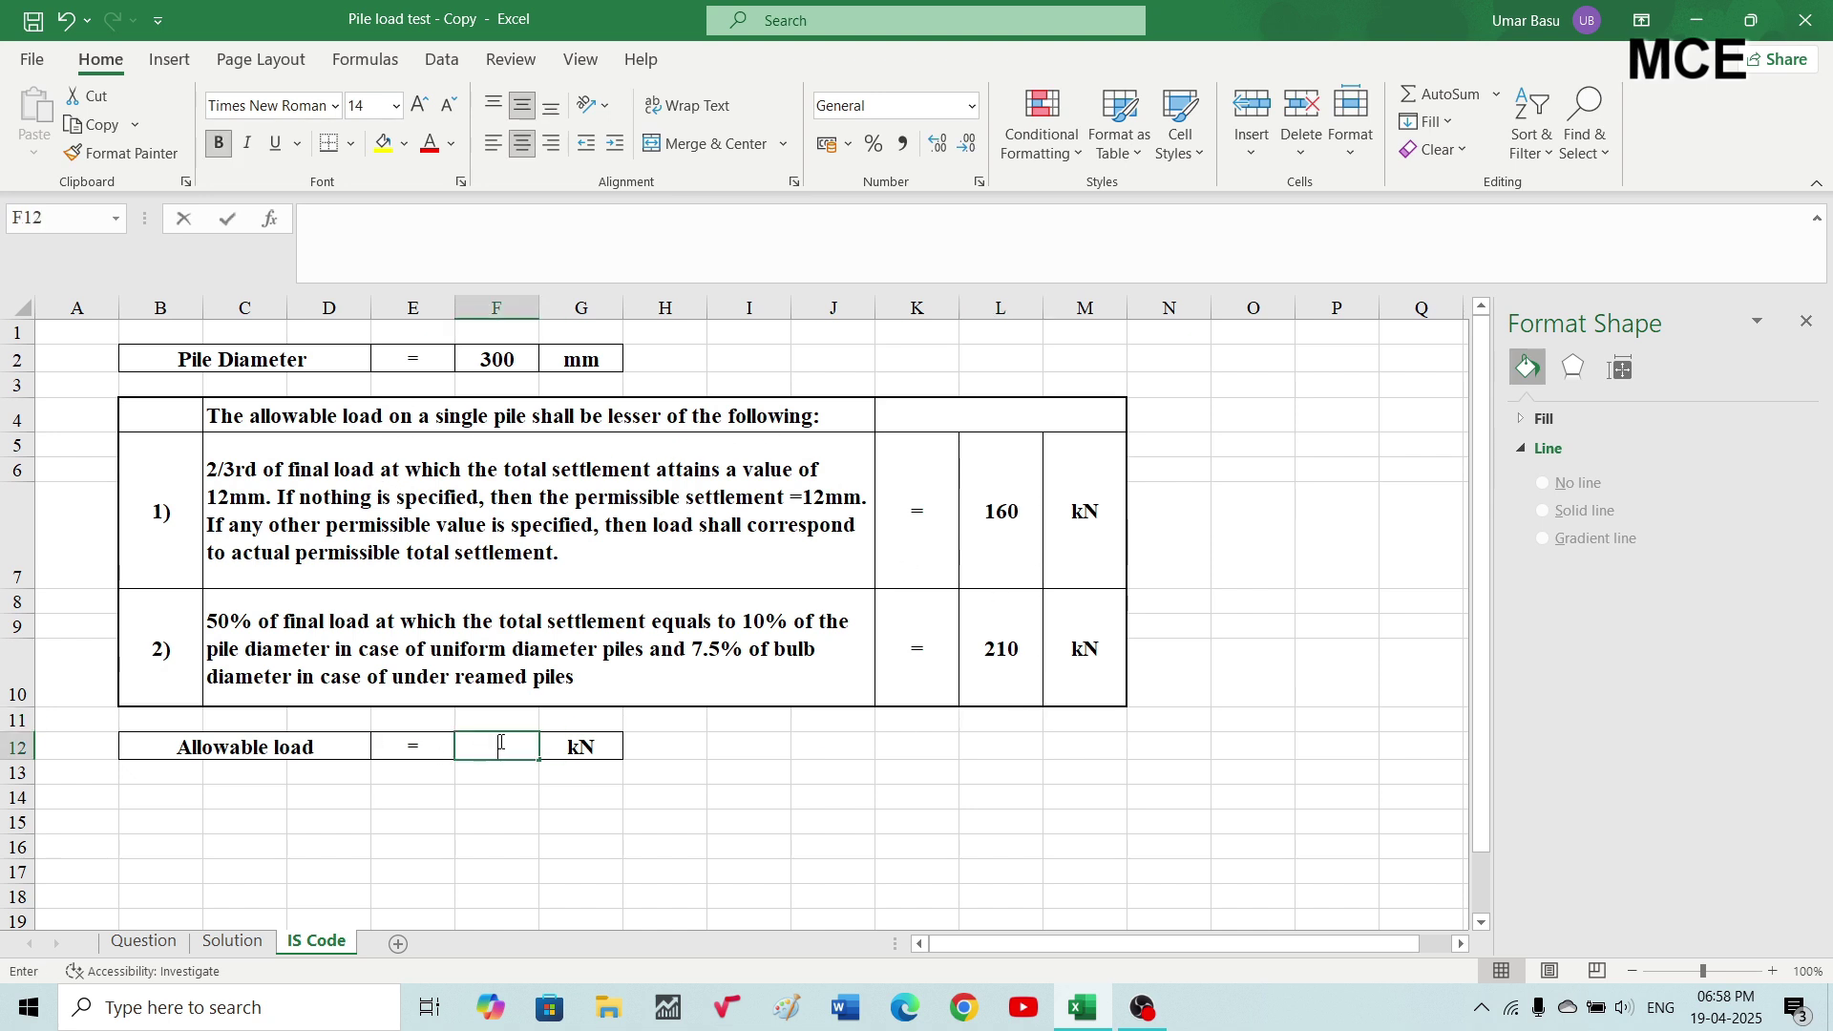
type("=")
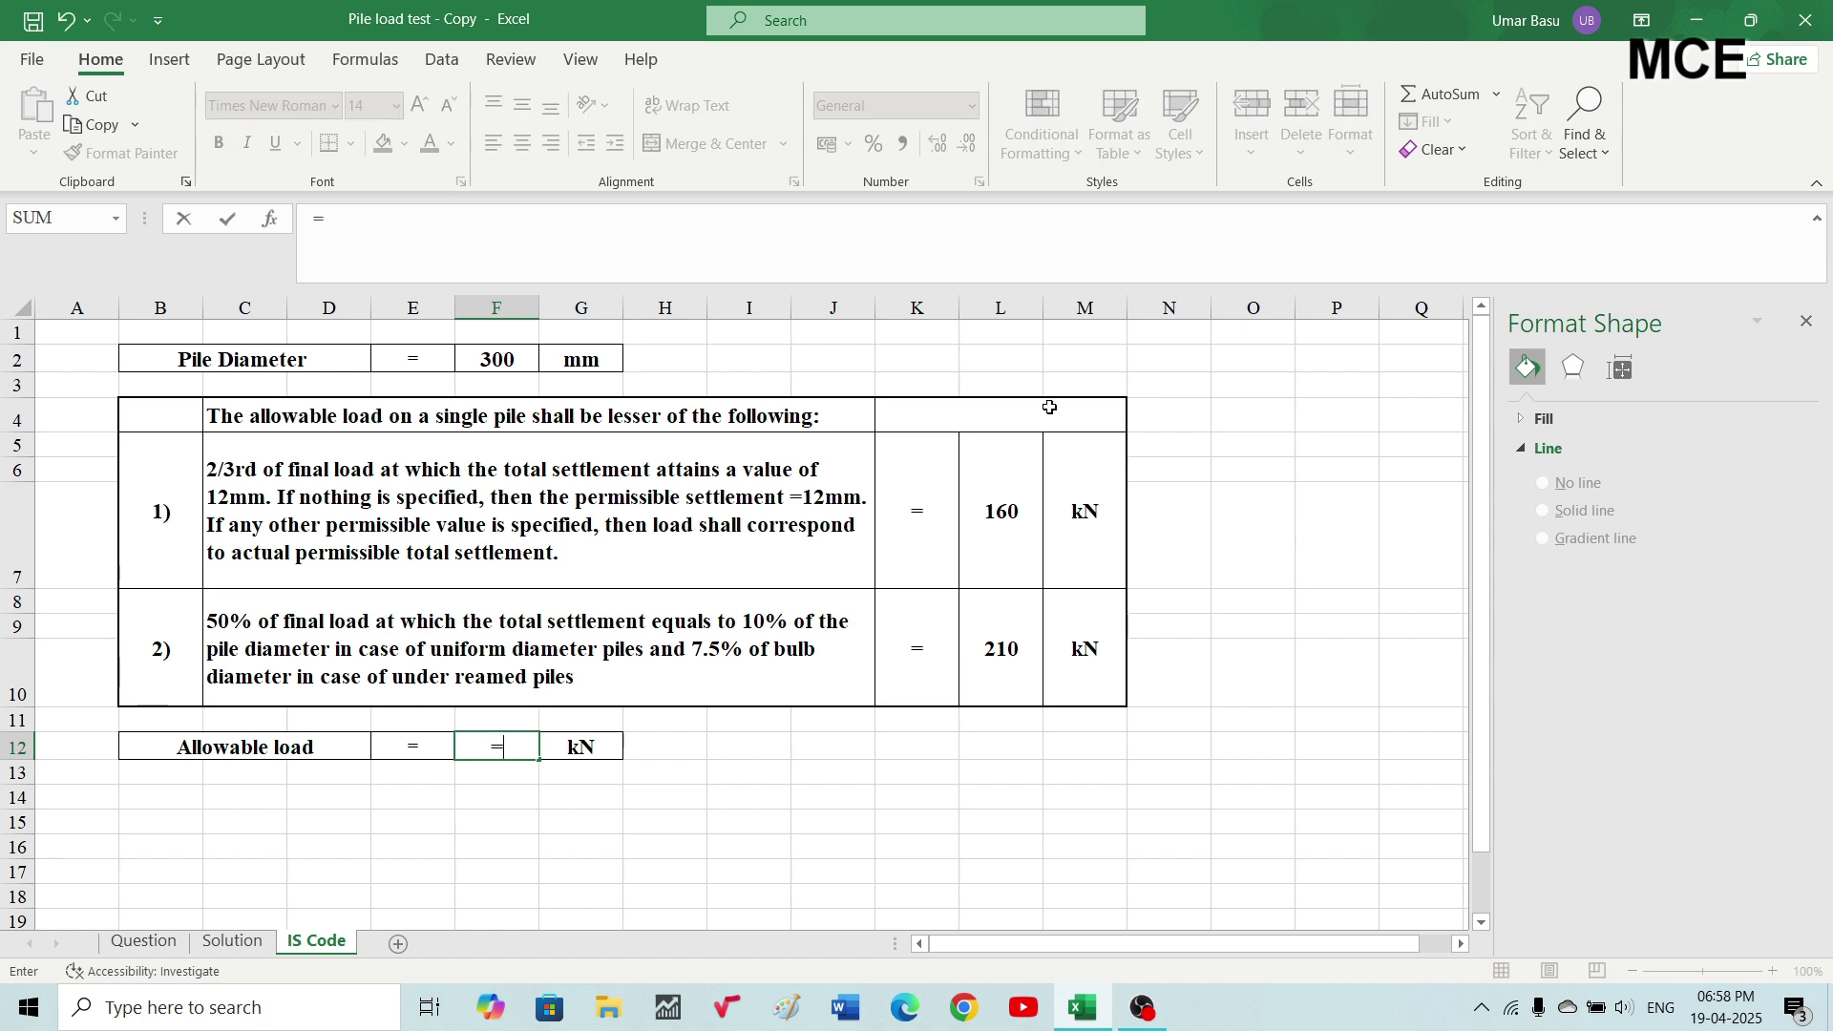
left_click(1003, 514)
key("Return")
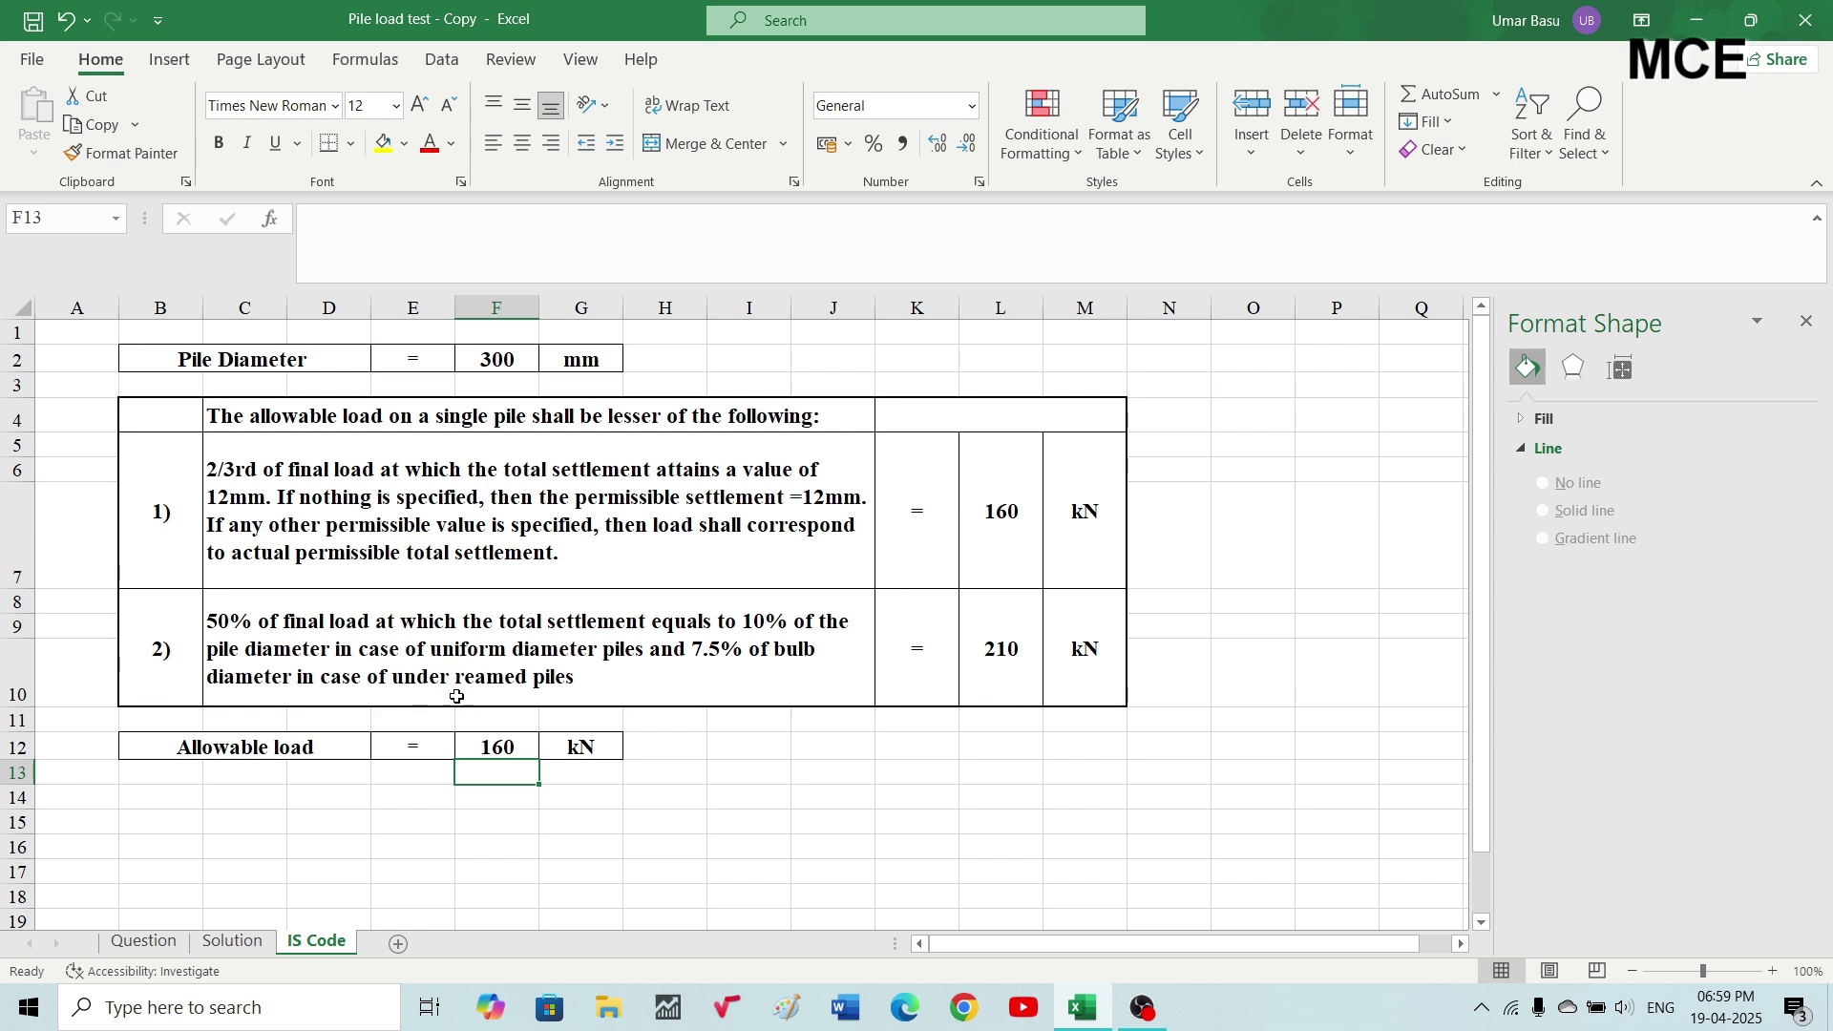
left_click(233, 942)
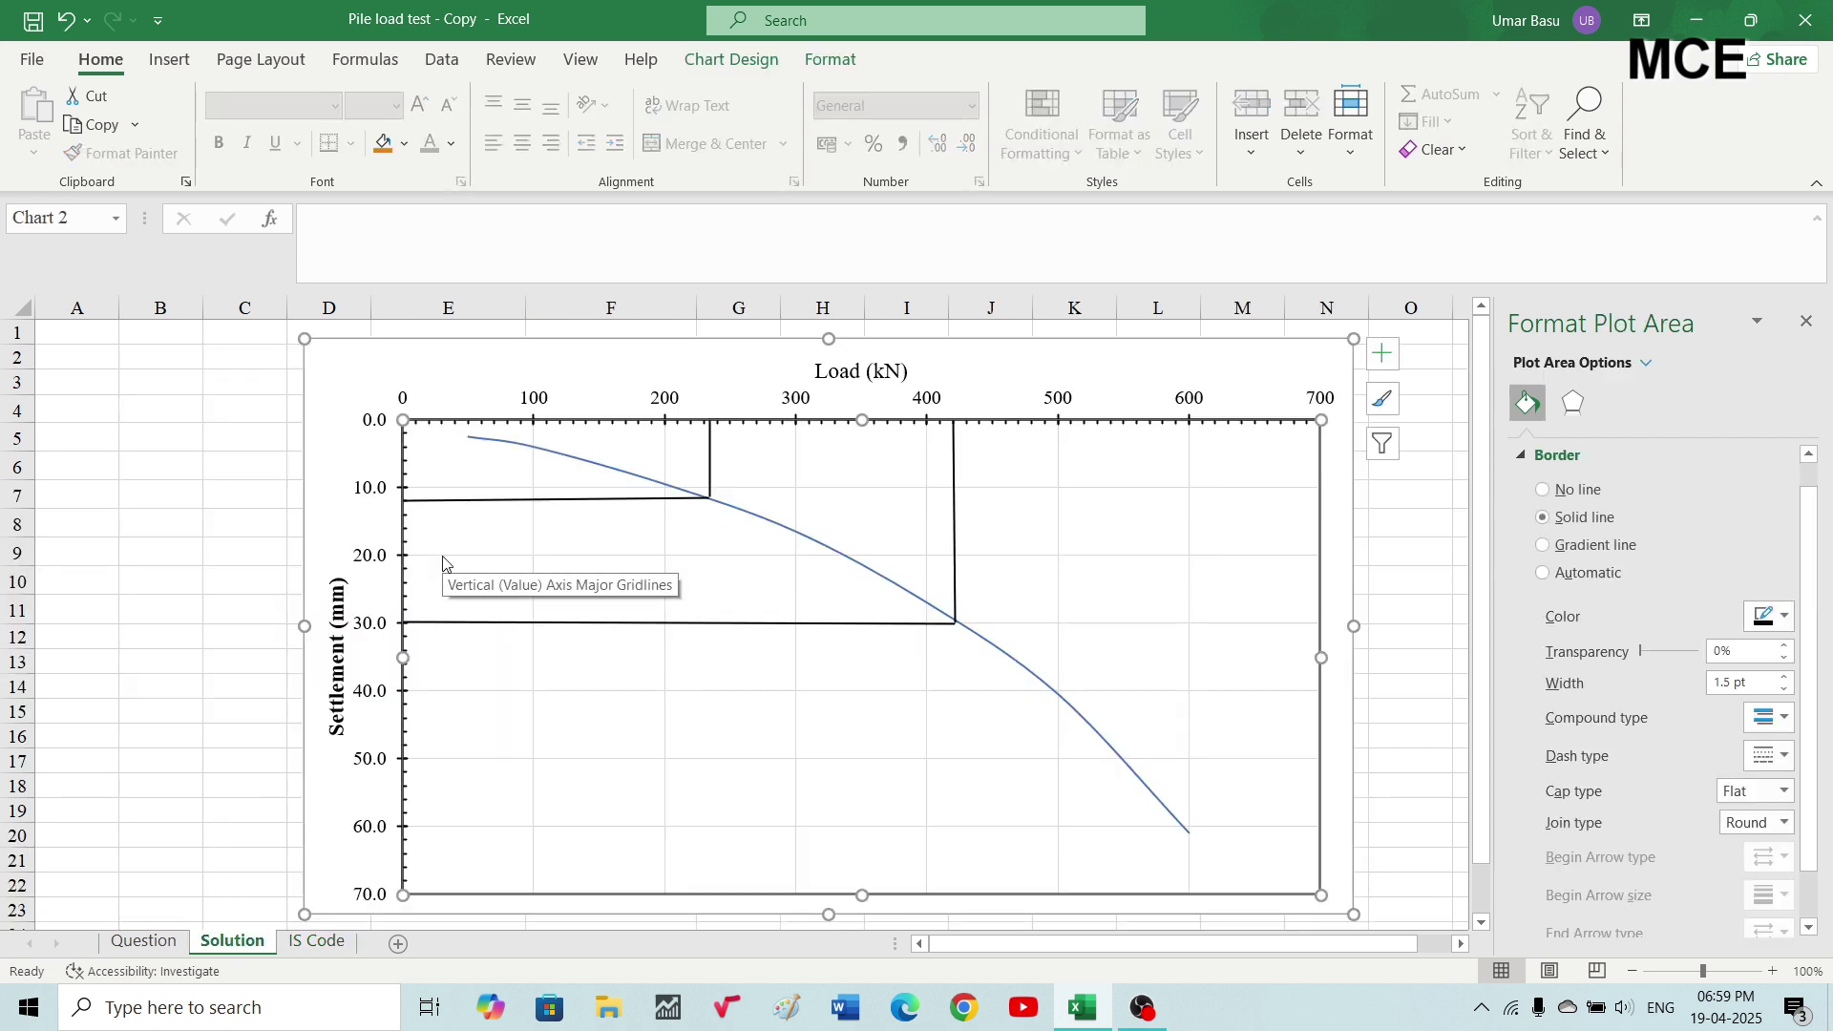